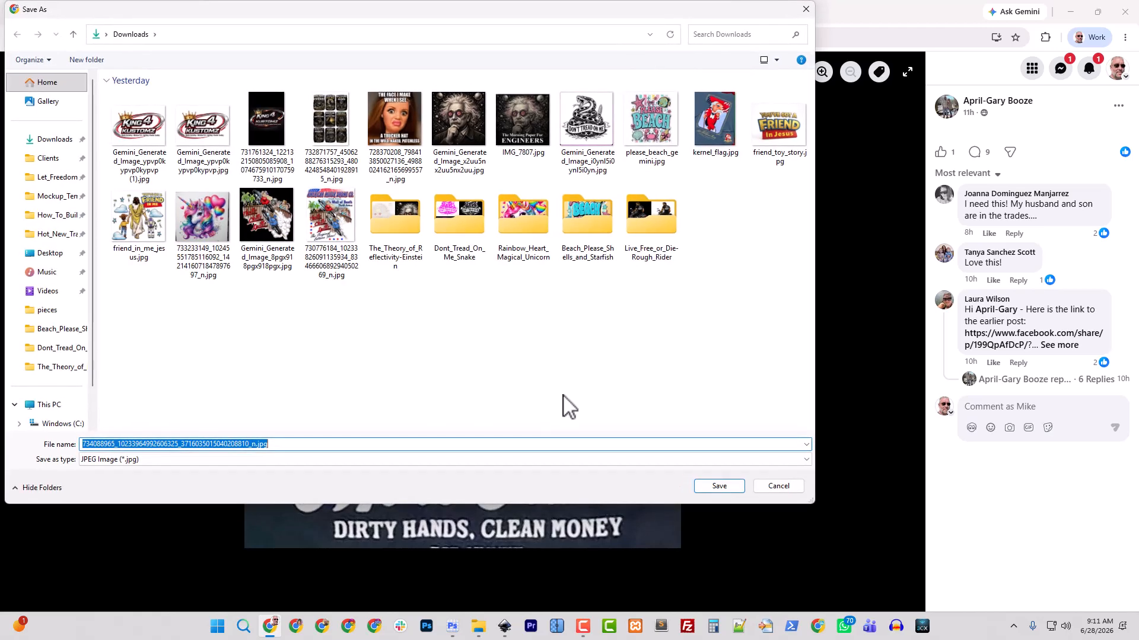
- Save the Less College More Trades design as a JPEG in Downloads and open that file in Photoshop
{"action": "left_click", "coordinate": [70, 142]}
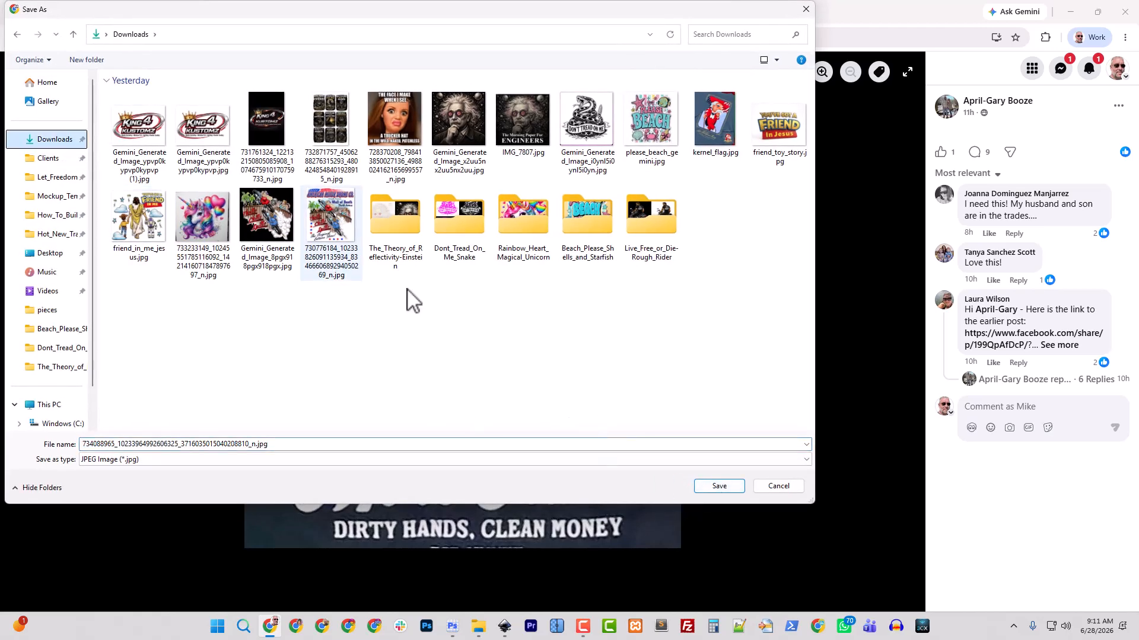
{"action": "left_click", "coordinate": [717, 486]}
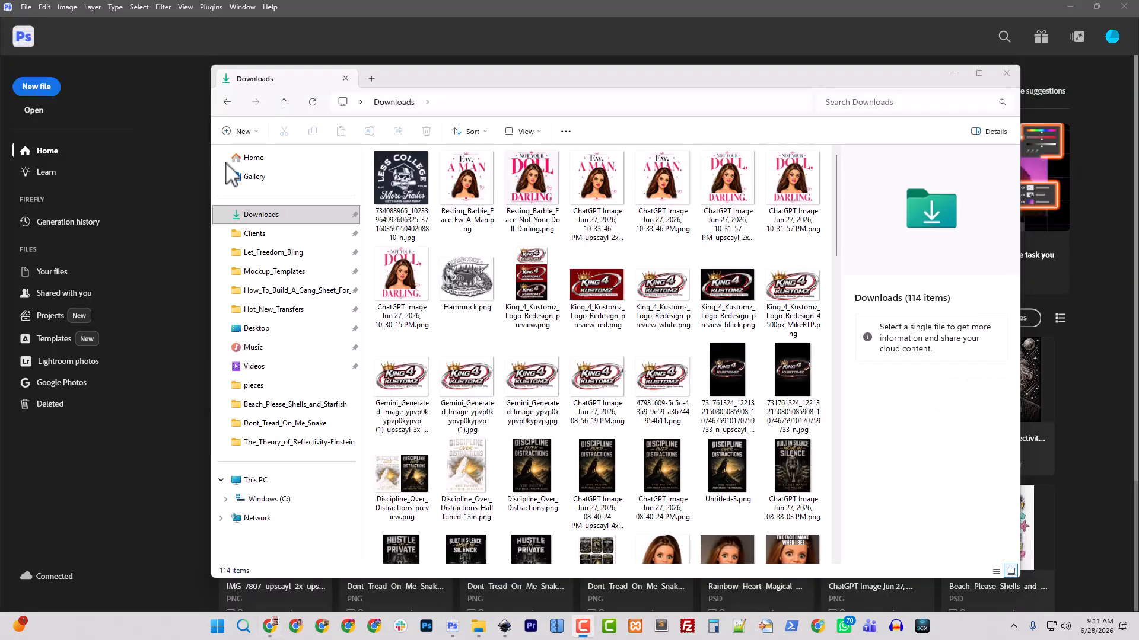
{"action": "right_click", "coordinate": [410, 197]}
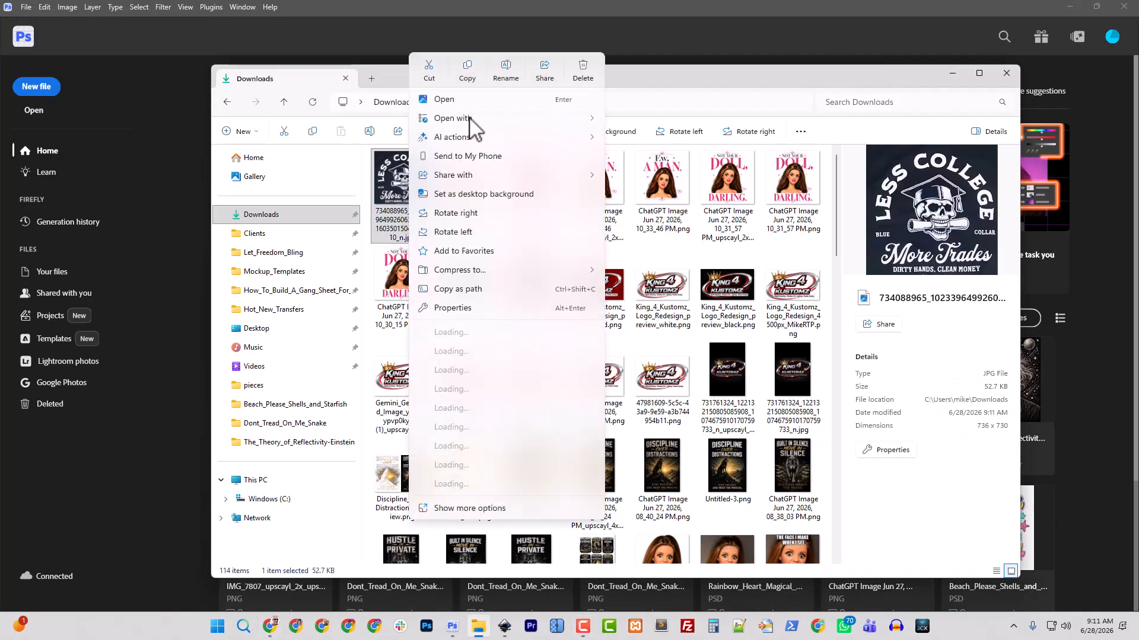
{"action": "mouse_move", "coordinate": [470, 118]}
{"action": "left_click", "coordinate": [646, 136]}
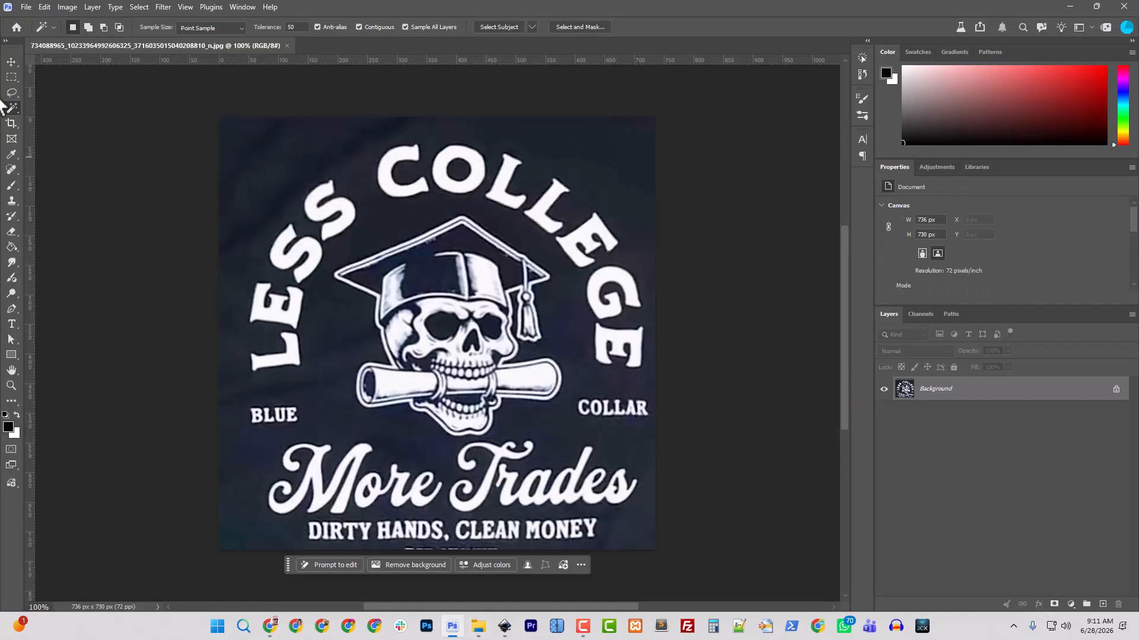
- Lasso the skull with its graduation cap and diploma, copy it to a new layer, and hide the Background layer
{"action": "left_click", "coordinate": [12, 93]}
{"action": "mouse_move", "coordinate": [478, 439]}
{"action": "left_mouse_down"}
{"action": "mouse_move", "coordinate": [569, 393]}
{"action": "mouse_move", "coordinate": [554, 312]}
{"action": "mouse_move", "coordinate": [562, 274]}
{"action": "mouse_move", "coordinate": [500, 218]}
{"action": "mouse_move", "coordinate": [438, 209]}
{"action": "mouse_move", "coordinate": [329, 267]}
{"action": "mouse_move", "coordinate": [316, 310]}
{"action": "mouse_move", "coordinate": [323, 362]}
{"action": "mouse_move", "coordinate": [352, 419]}
{"action": "mouse_move", "coordinate": [479, 445]}
{"action": "left_mouse_up"}
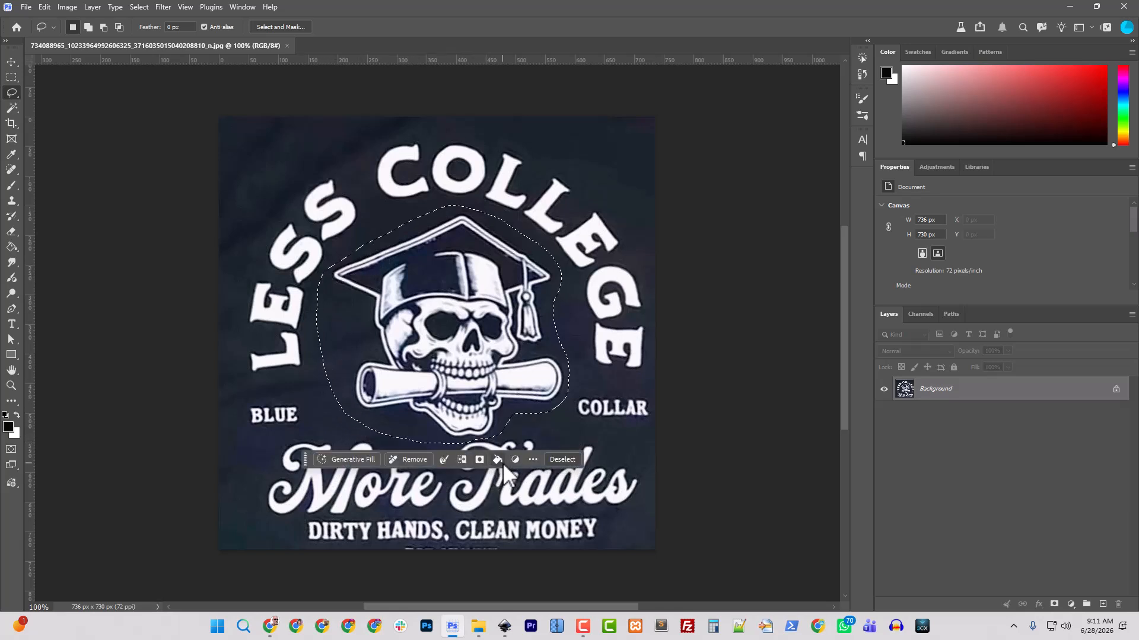
{"action": "key", "text": "ctrl+j"}
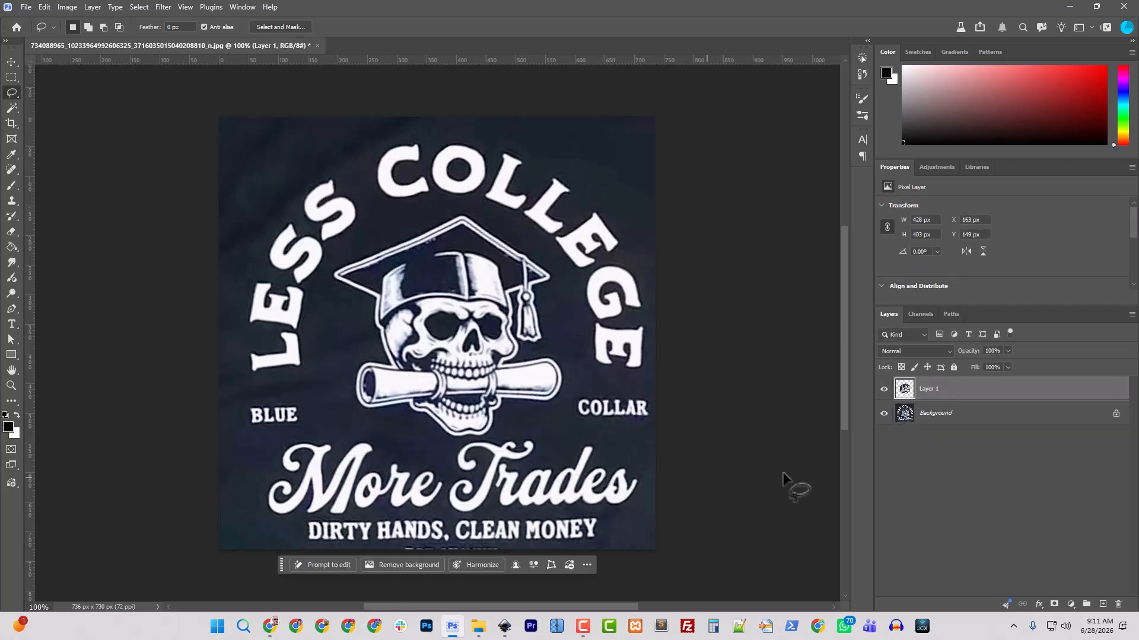
{"action": "left_click", "coordinate": [884, 413]}
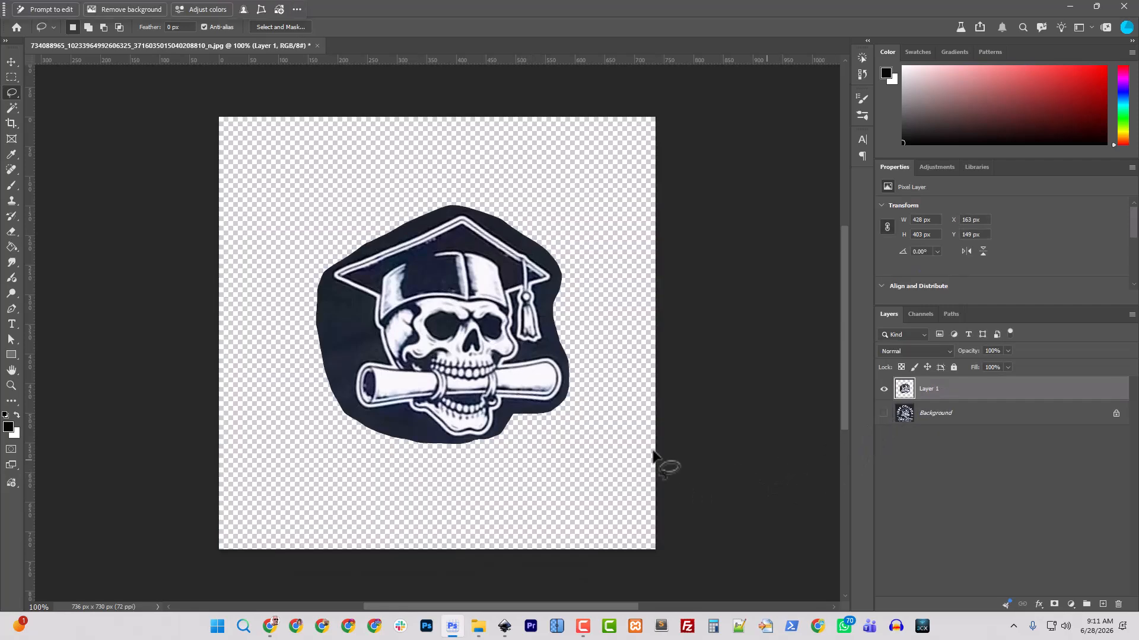
- Add a new layer beneath the skull cutout and fill it with the dark navy sampled from the cutout's background
{"action": "left_click", "coordinate": [12, 246]}
{"action": "left_click", "coordinate": [357, 326], "text": "alt"}
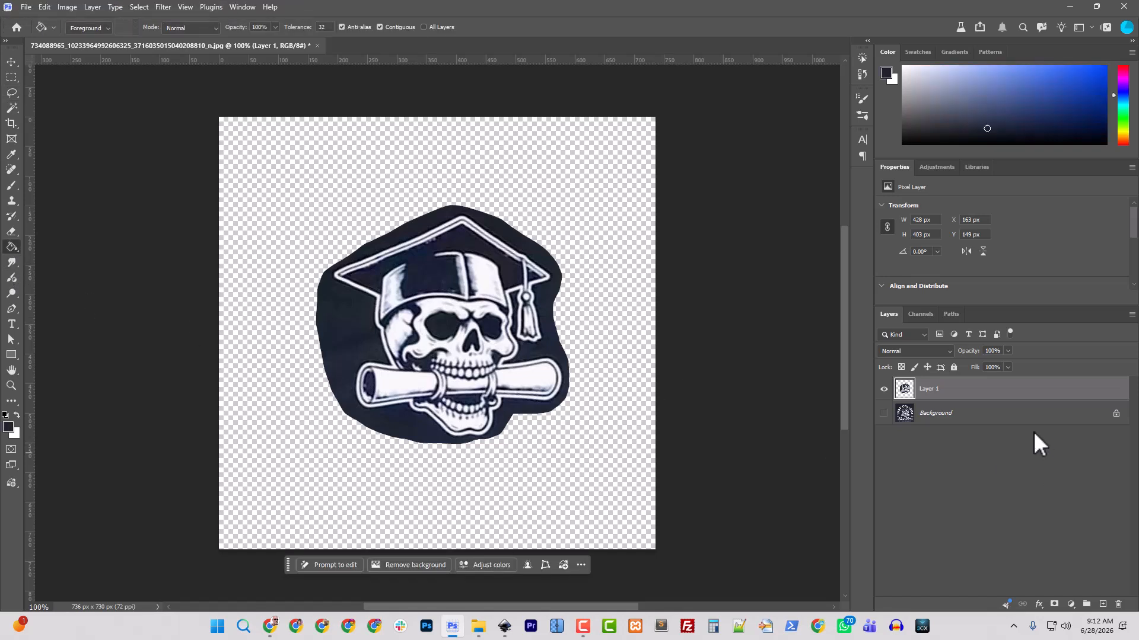
{"action": "left_click", "coordinate": [969, 415]}
{"action": "key", "text": "ctrl+shift+n"}
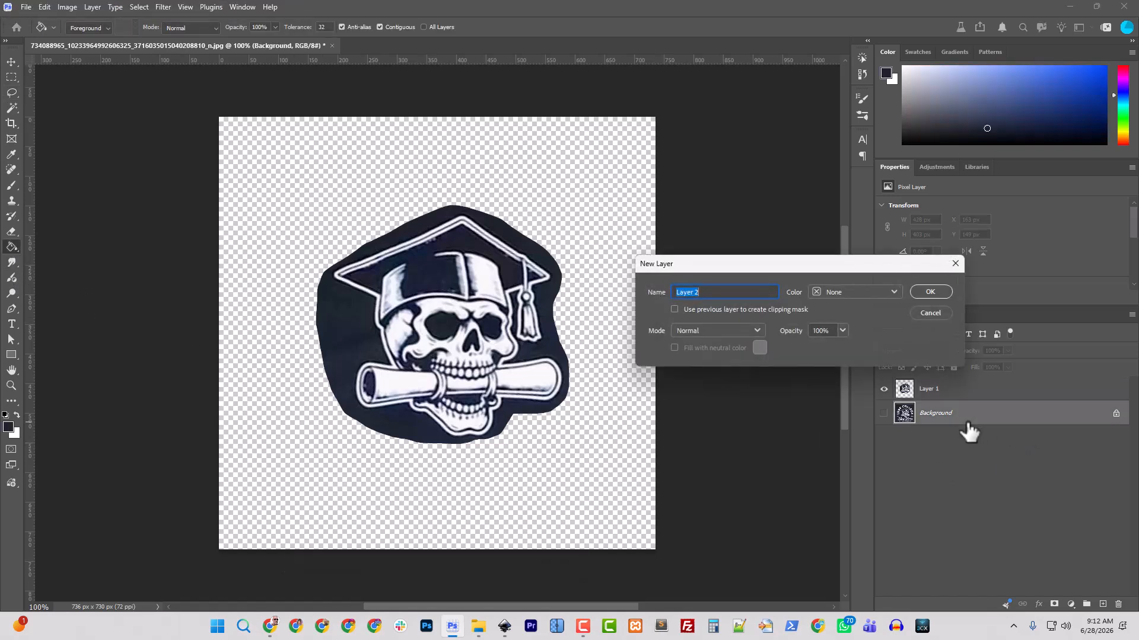
{"action": "key", "text": "Return"}
{"action": "left_click", "coordinate": [552, 466]}
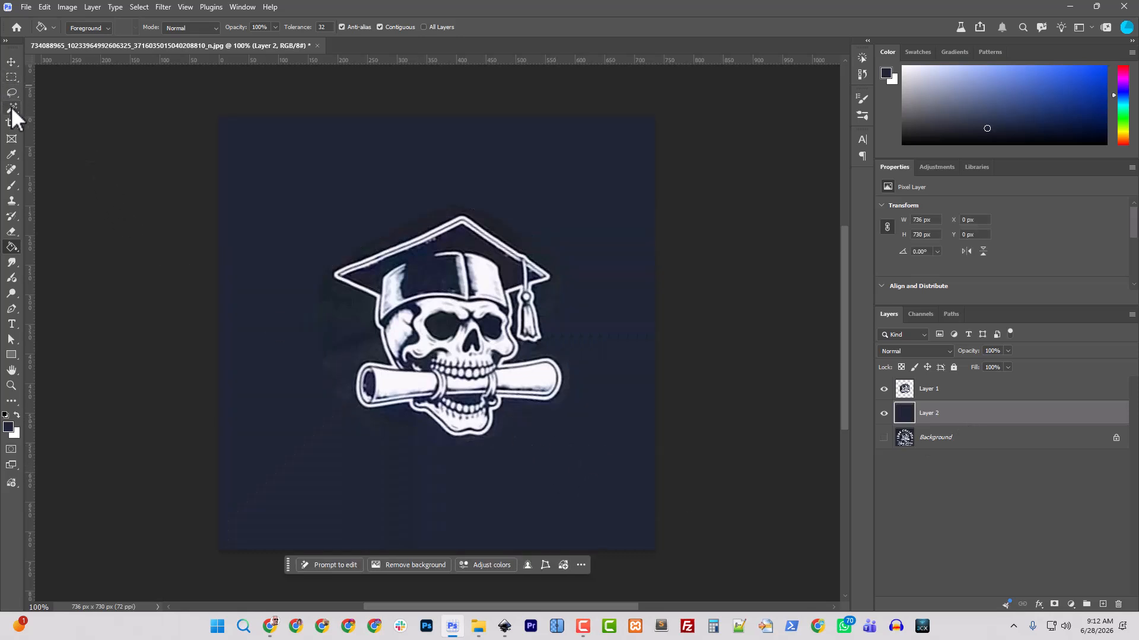
- Crop the canvas around the centred skull to about 472 by 470 px
{"action": "left_click", "coordinate": [11, 122]}
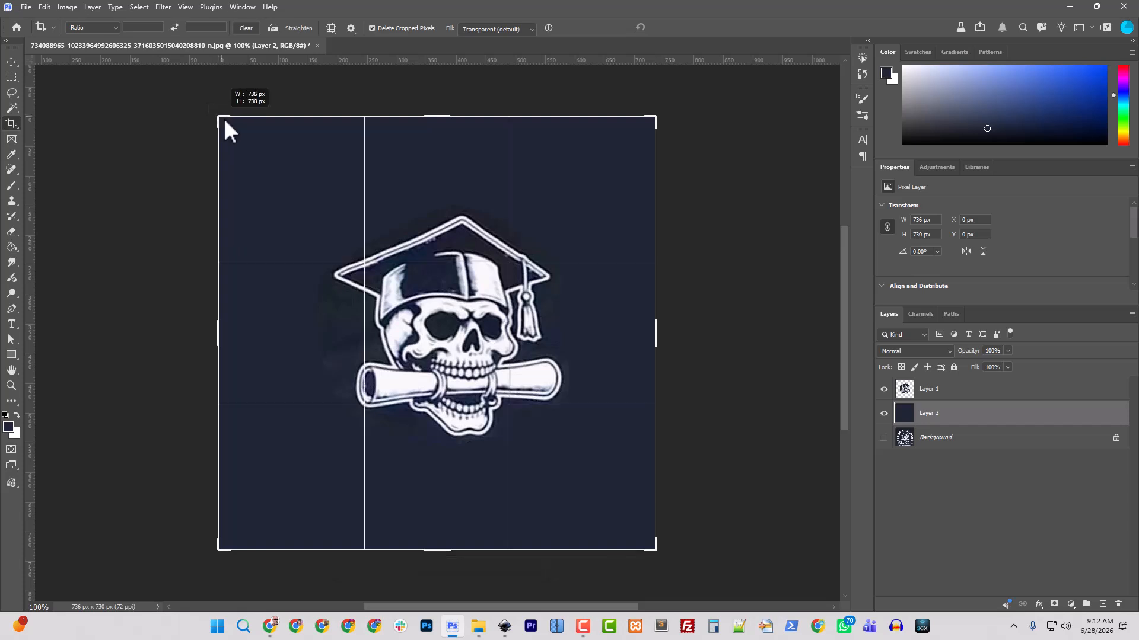
{"action": "left_click_drag", "start_coordinate": [224, 120], "coordinate": [297, 192]}
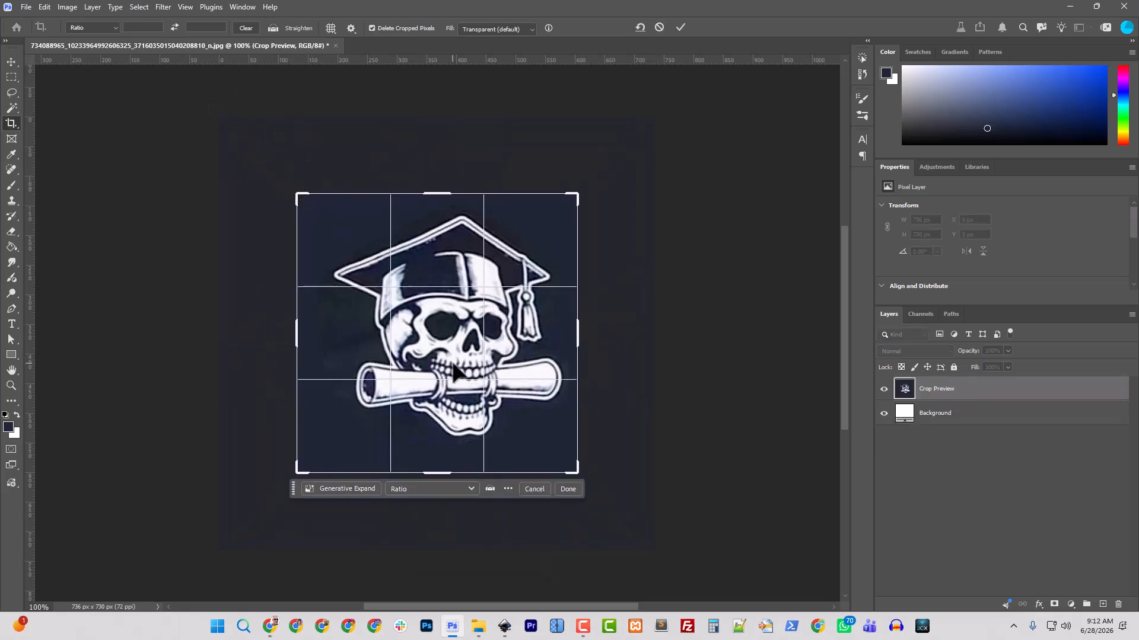
{"action": "left_click_drag", "start_coordinate": [454, 361], "coordinate": [442, 371]}
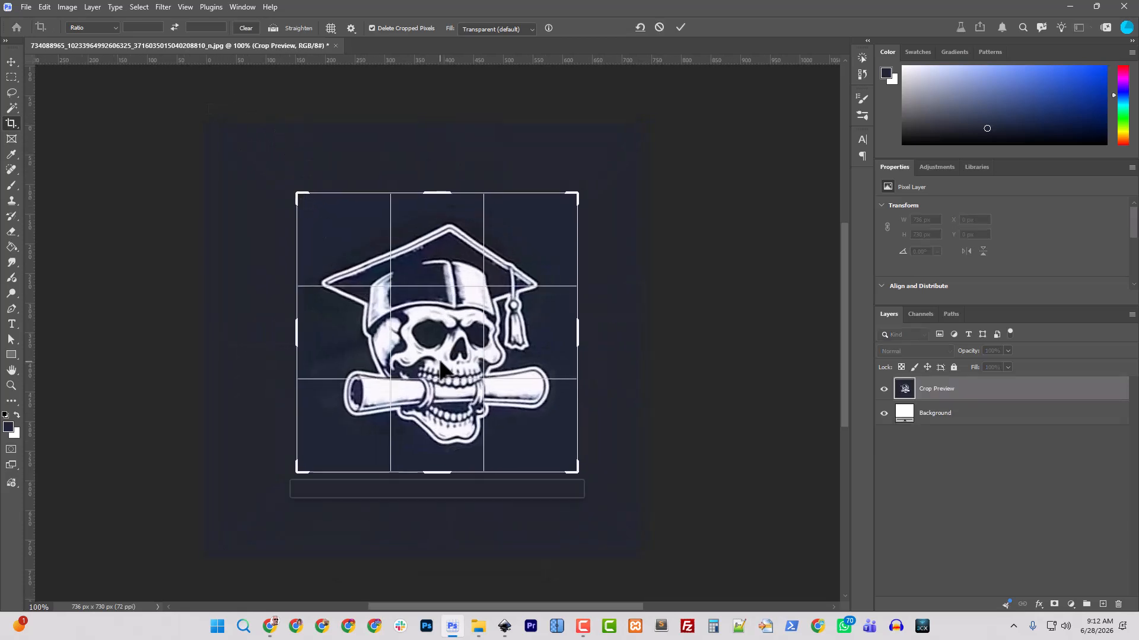
{"action": "key", "text": "Return"}
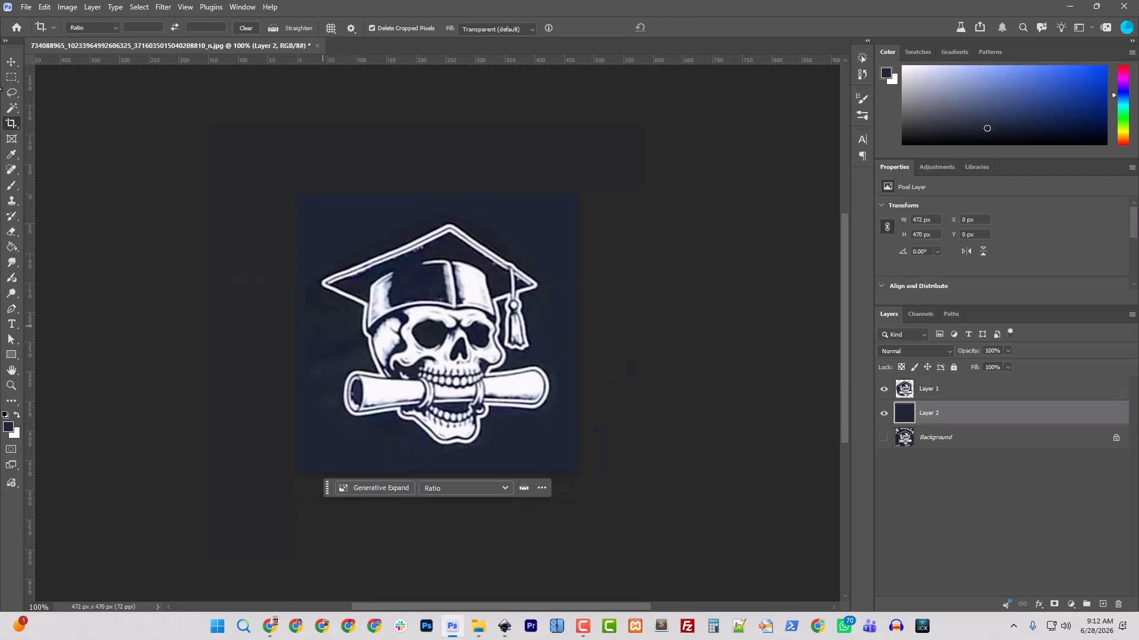
- Create a folder named Less_College_More_Trades_Skull_and_Diploma in Downloads and return to the skull document in Photoshop
{"action": "left_click", "coordinate": [27, 7]}
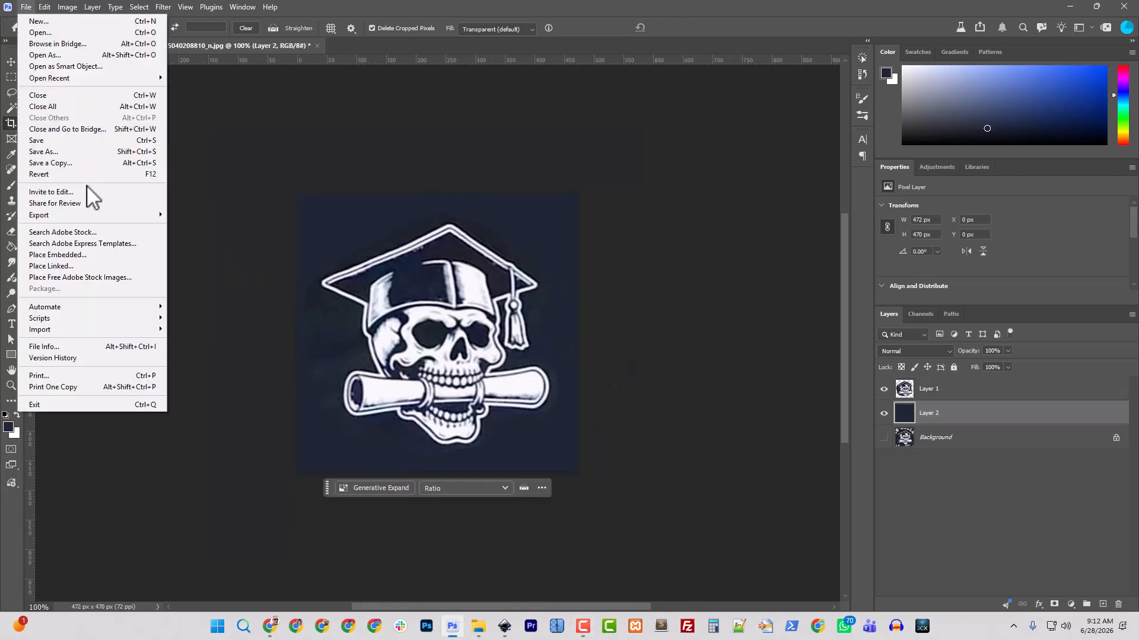
{"action": "left_click", "coordinate": [400, 347]}
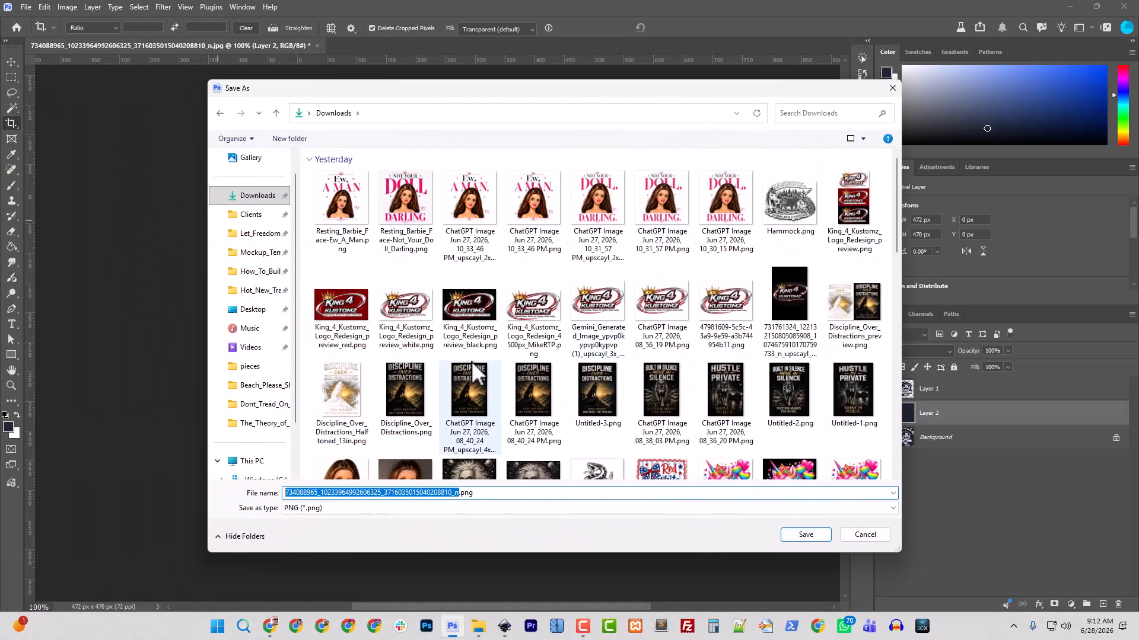
{"action": "scroll", "coordinate": [582, 352], "scroll_direction": "down", "scroll_amount": 10}
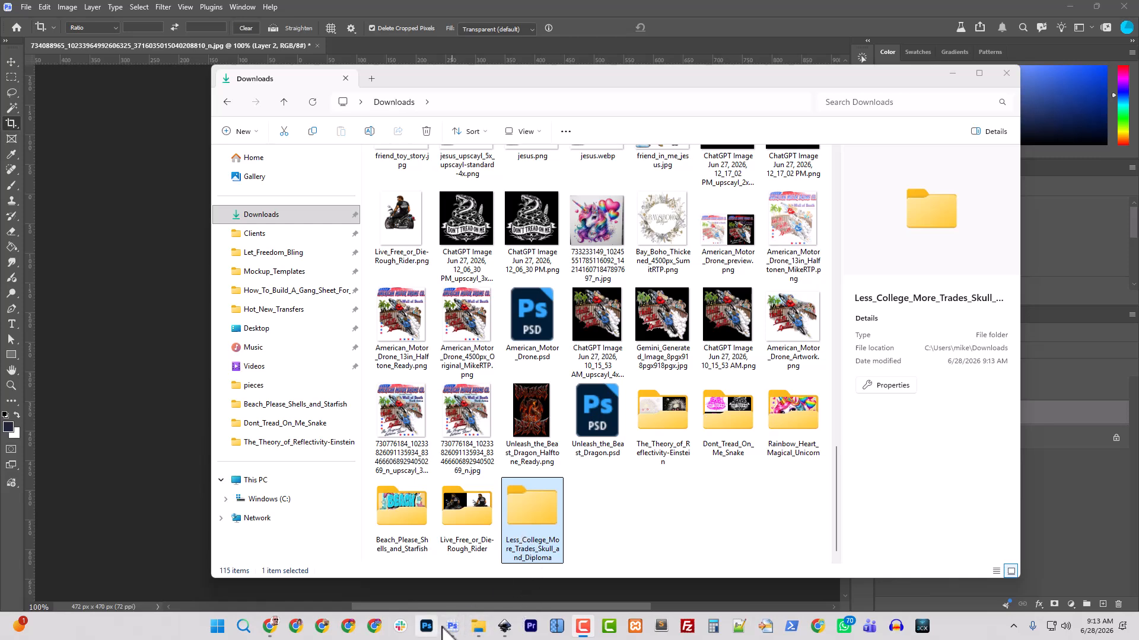
{"action": "mouse_move", "coordinate": [459, 632]}
{"action": "left_click", "coordinate": [452, 599]}
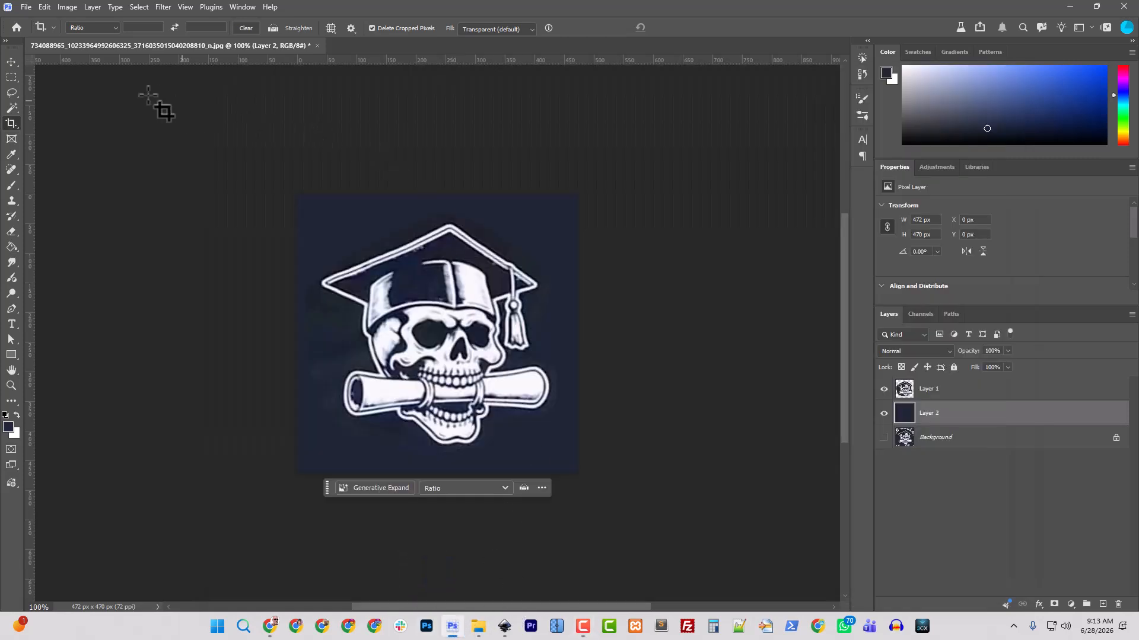
- Start a PNG export and create a subfolder named concept inside Less_College_More_Trades_Skull_and_Diploma as its destination
{"action": "left_click", "coordinate": [26, 7]}
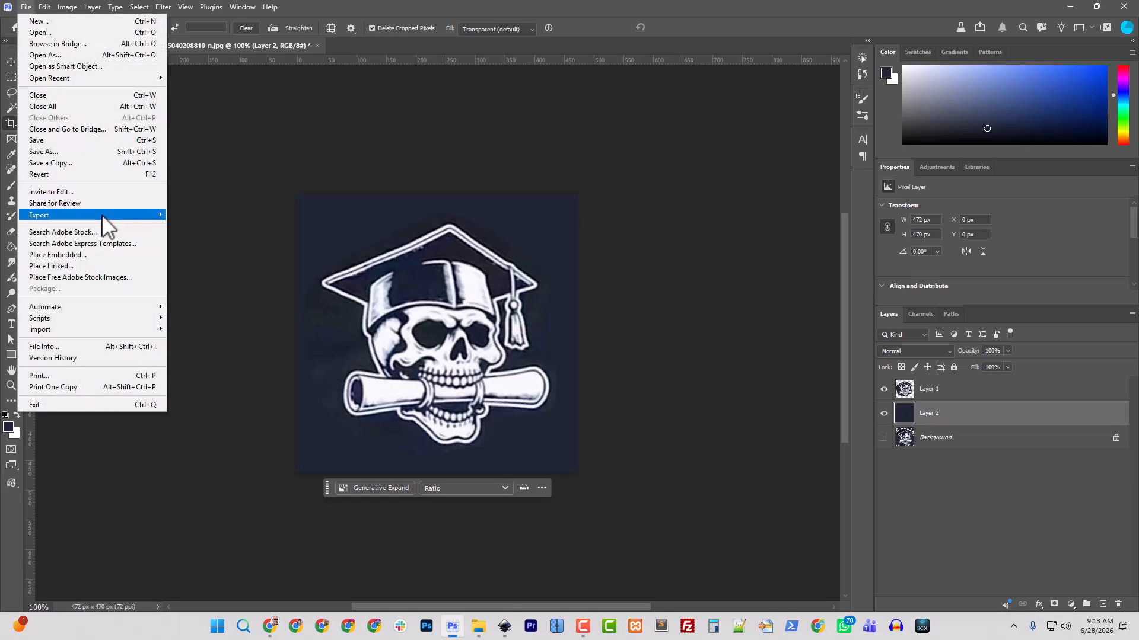
{"action": "mouse_move", "coordinate": [109, 216]}
{"action": "left_click", "coordinate": [230, 217]}
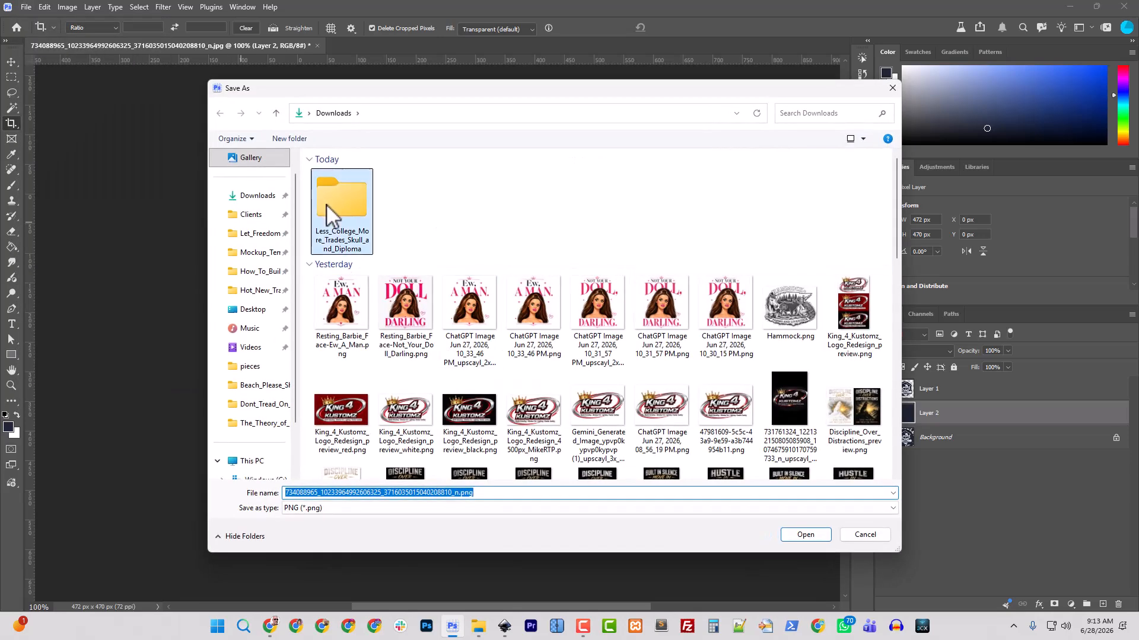
{"action": "double_click", "coordinate": [327, 206]}
{"action": "key", "text": "ctrl+shift+n"}
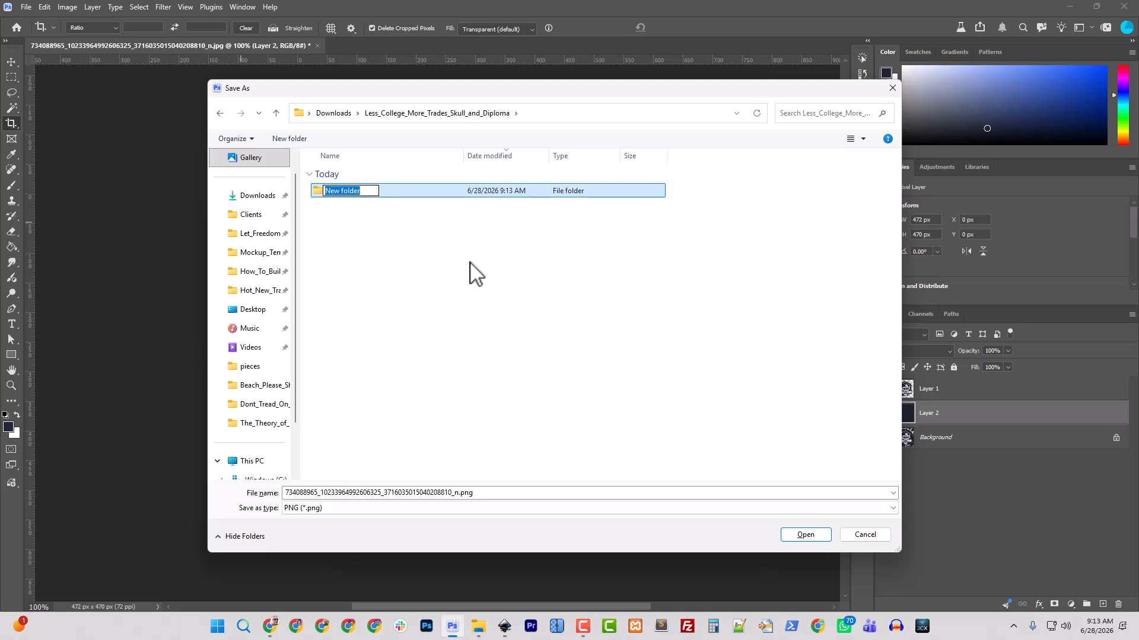
{"action": "type", "text": "concept"}
{"action": "key", "text": "Return"}
{"action": "key", "text": "Return"}
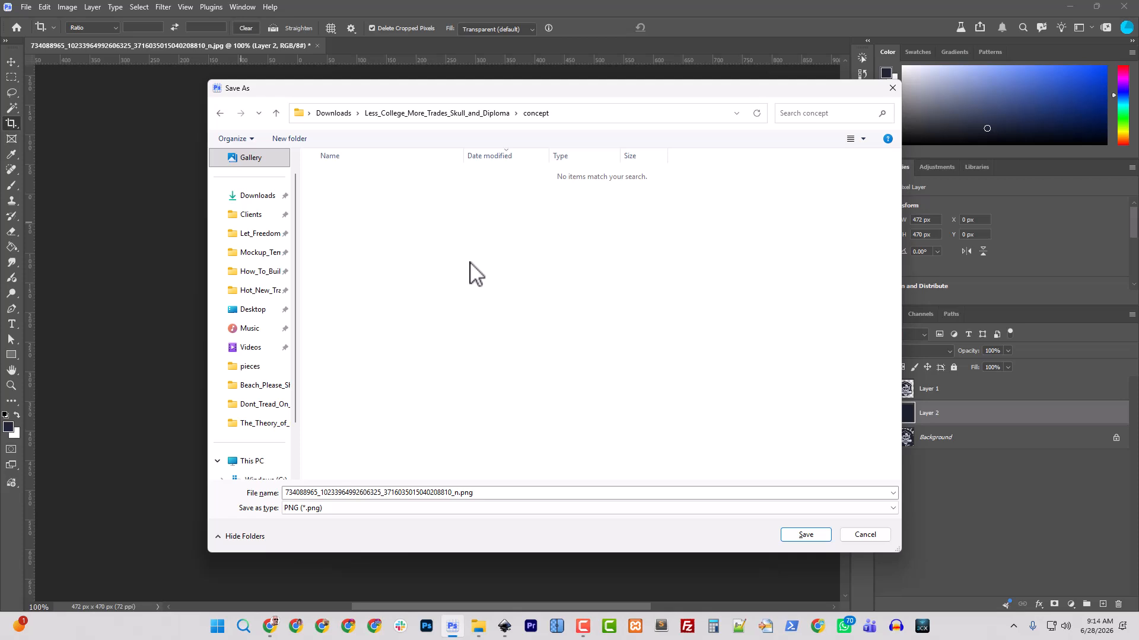
- Name the exported image skull.png and save it in the concept folder
{"action": "left_click", "coordinate": [449, 495]}
{"action": "left_click_drag", "start_coordinate": [459, 492], "coordinate": [264, 497]}
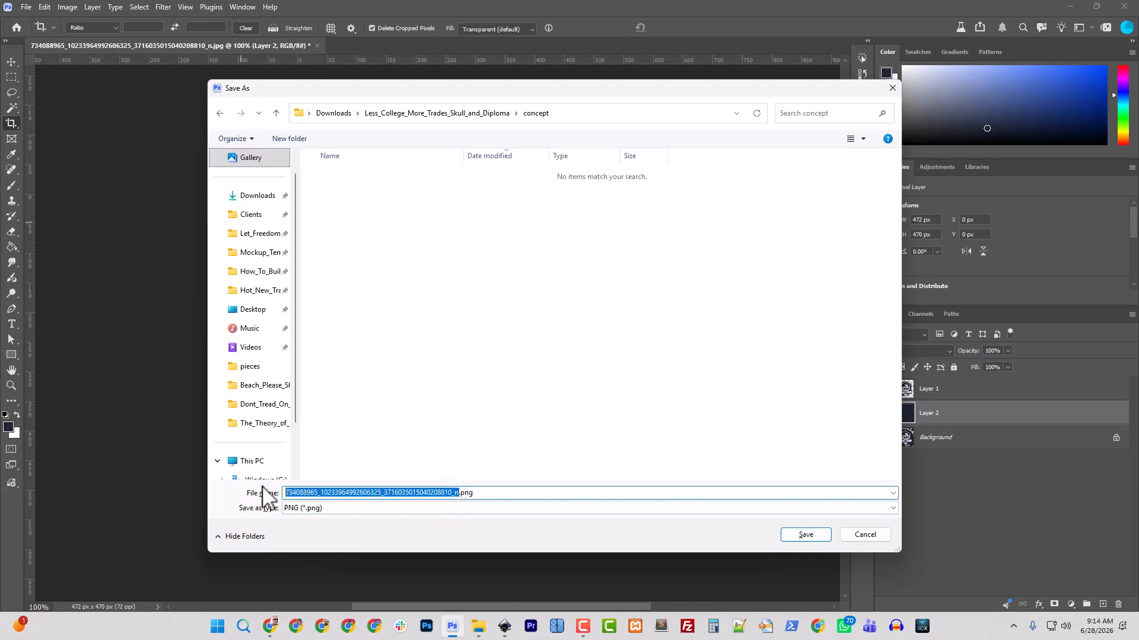
{"action": "type", "text": "skull"}
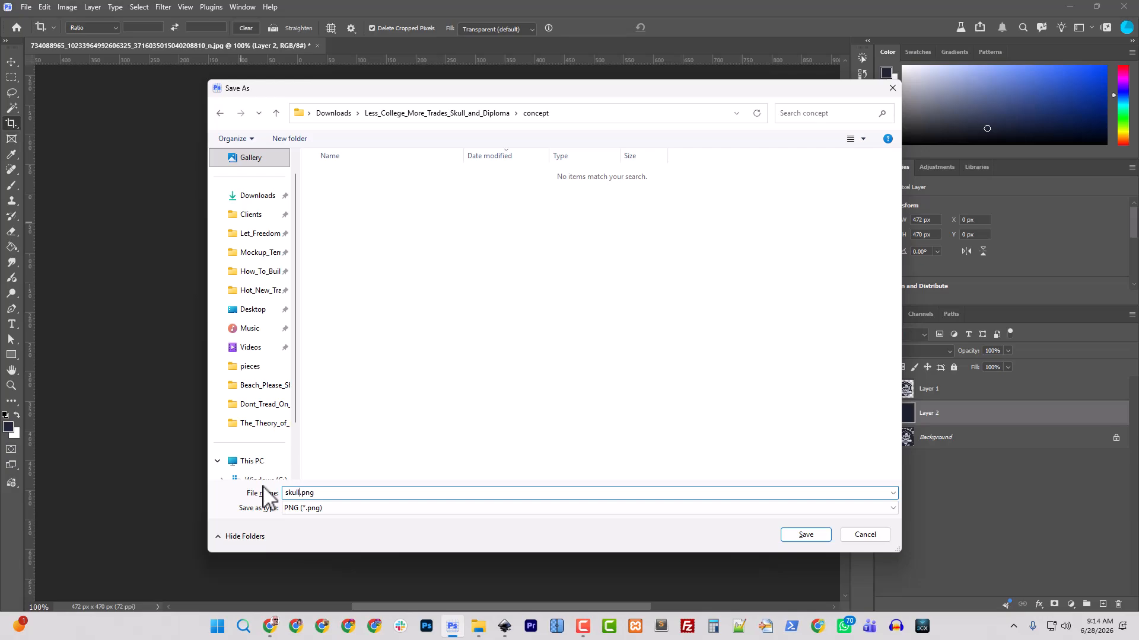
{"action": "key", "text": "Return"}
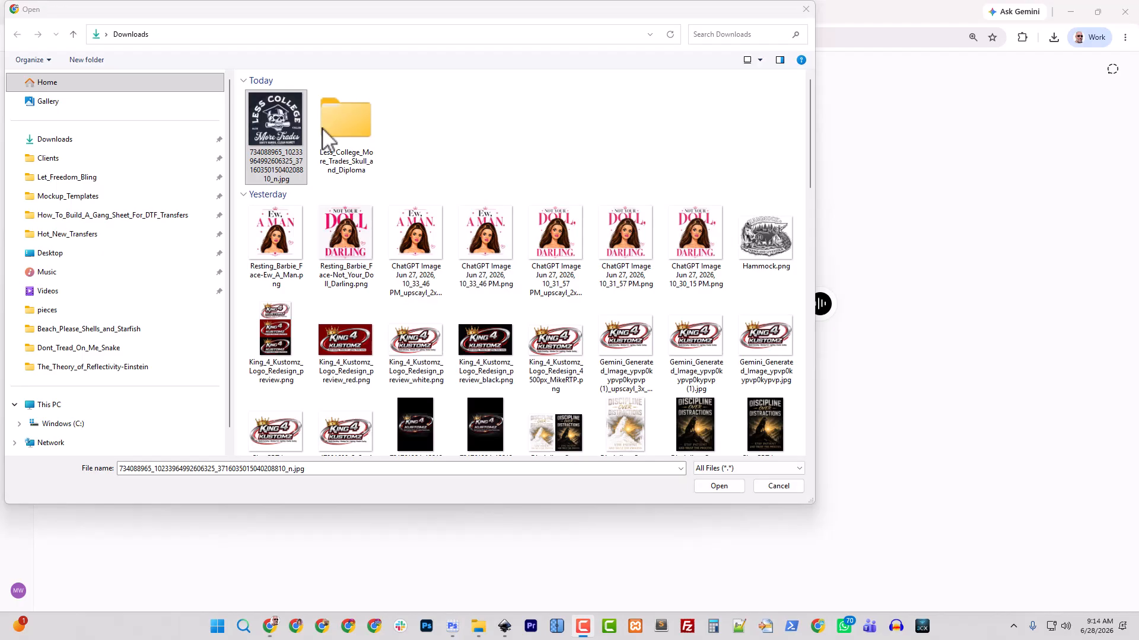
- Attach the skull image from the concept folder of Less_College_More_Trades_Skull_and_Diploma to a new ChatGPT prompt
{"action": "double_click", "coordinate": [327, 129]}
{"action": "double_click", "coordinate": [283, 112]}
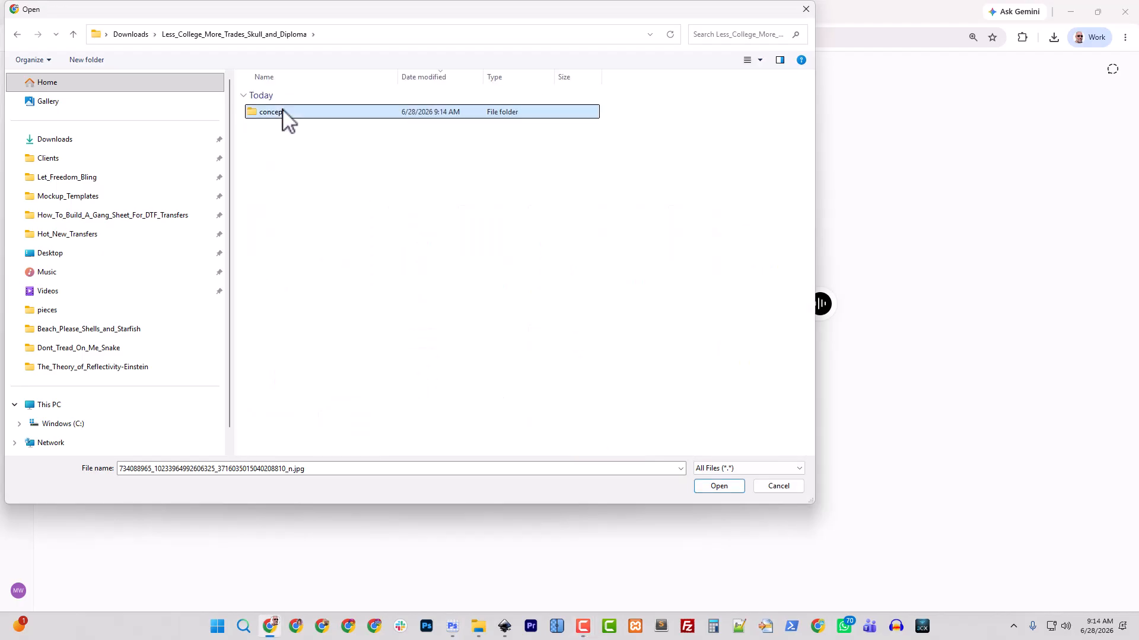
{"action": "left_click", "coordinate": [284, 113]}
{"action": "left_click", "coordinate": [719, 489]}
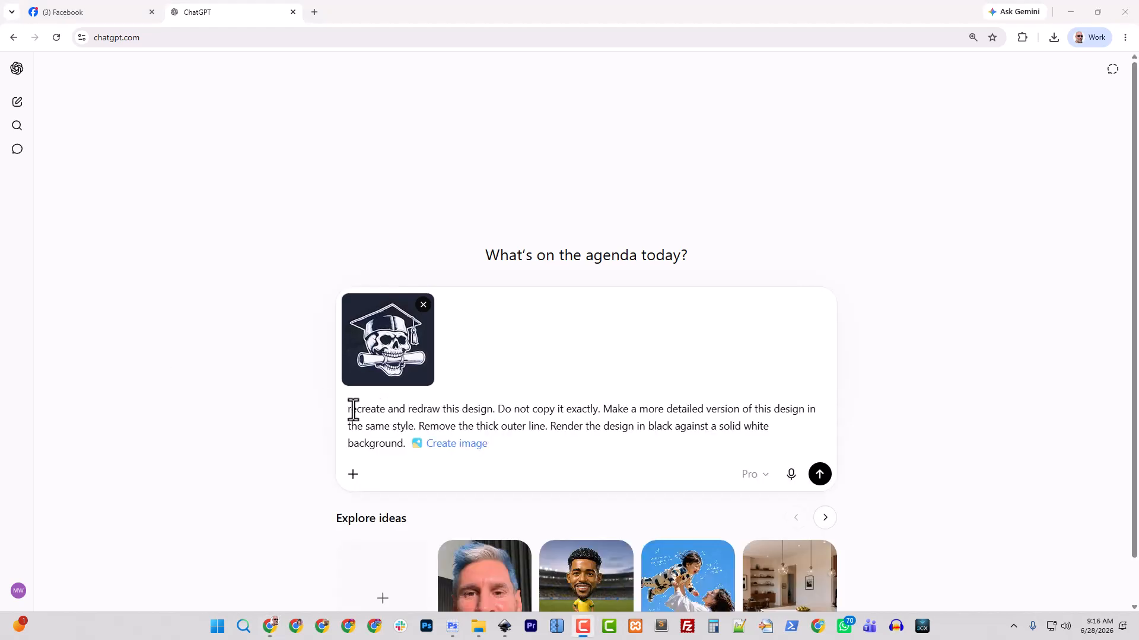
- Copy the prompt text asking for a more detailed black redraw on solid white, and submit the image request to ChatGPT
{"action": "left_click_drag", "start_coordinate": [347, 410], "coordinate": [407, 445]}
{"action": "key", "text": "ctrl+c"}
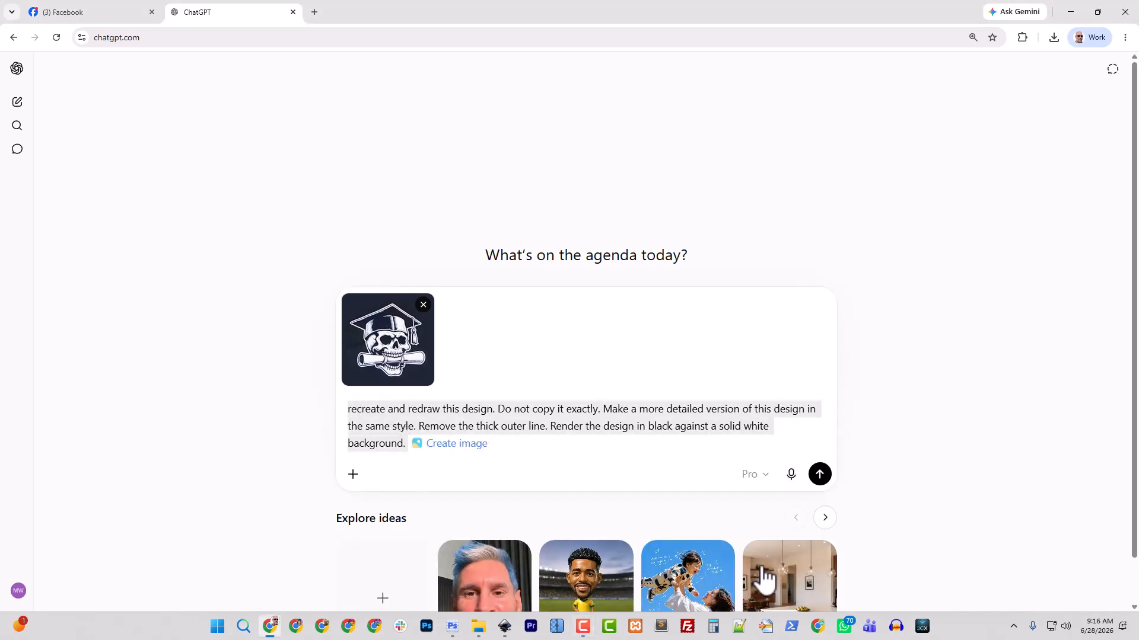
{"action": "left_click", "coordinate": [820, 474]}
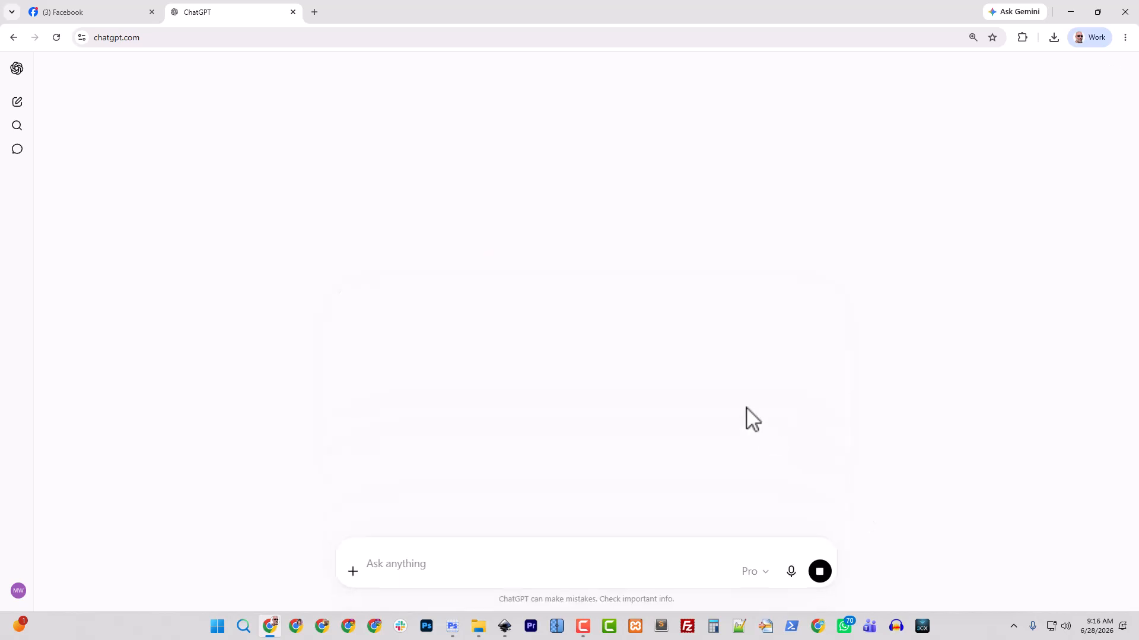
- Open gemini.google.com in a new browser tab and paste the copied redraw prompt into the Gemini chat
{"action": "left_click", "coordinate": [318, 13]}
{"action": "type", "text": "gemini.google.com"}
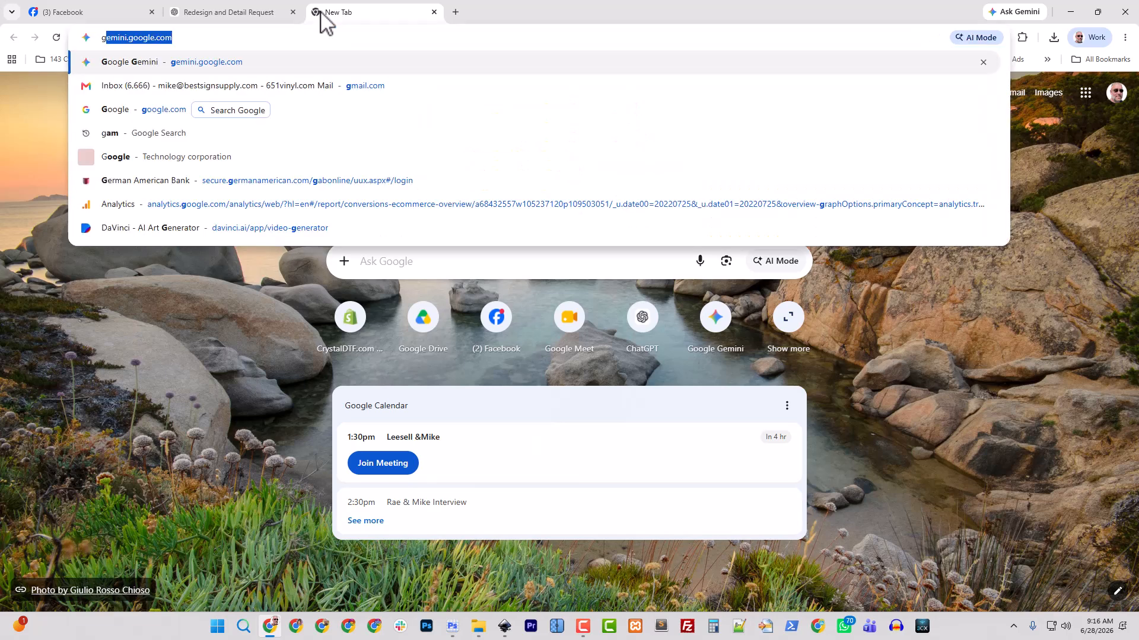
{"action": "key", "text": "Return"}
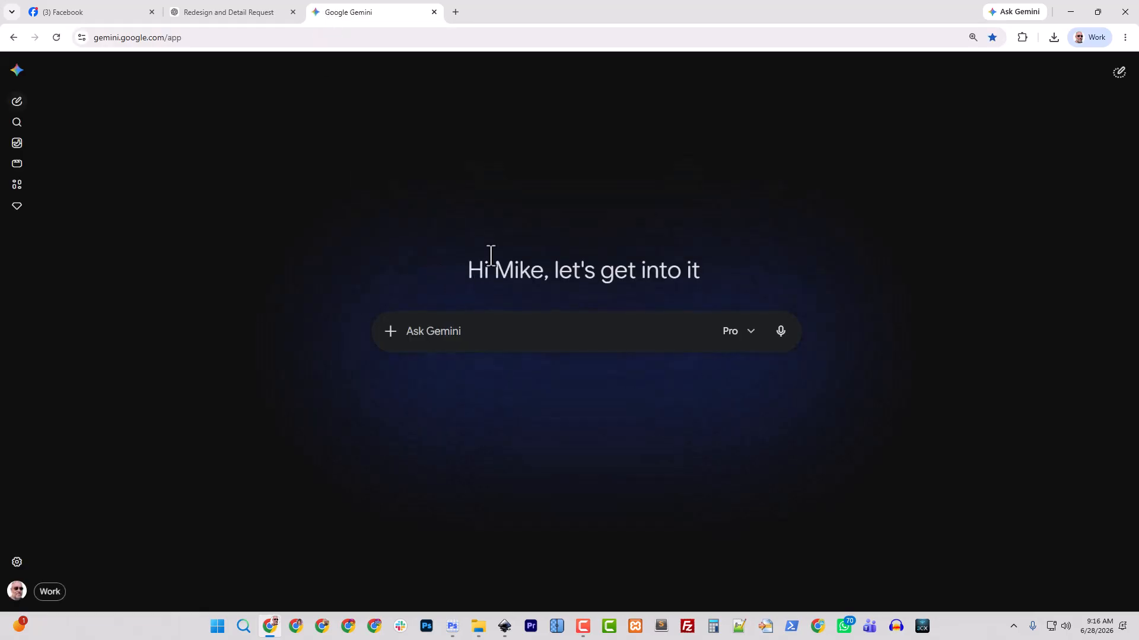
{"action": "key", "text": "ctrl+v"}
- Copy the skull image from the ChatGPT conversation and paste it into the Gemini prompt
{"action": "left_click", "coordinate": [216, 12]}
{"action": "right_click", "coordinate": [779, 104]}
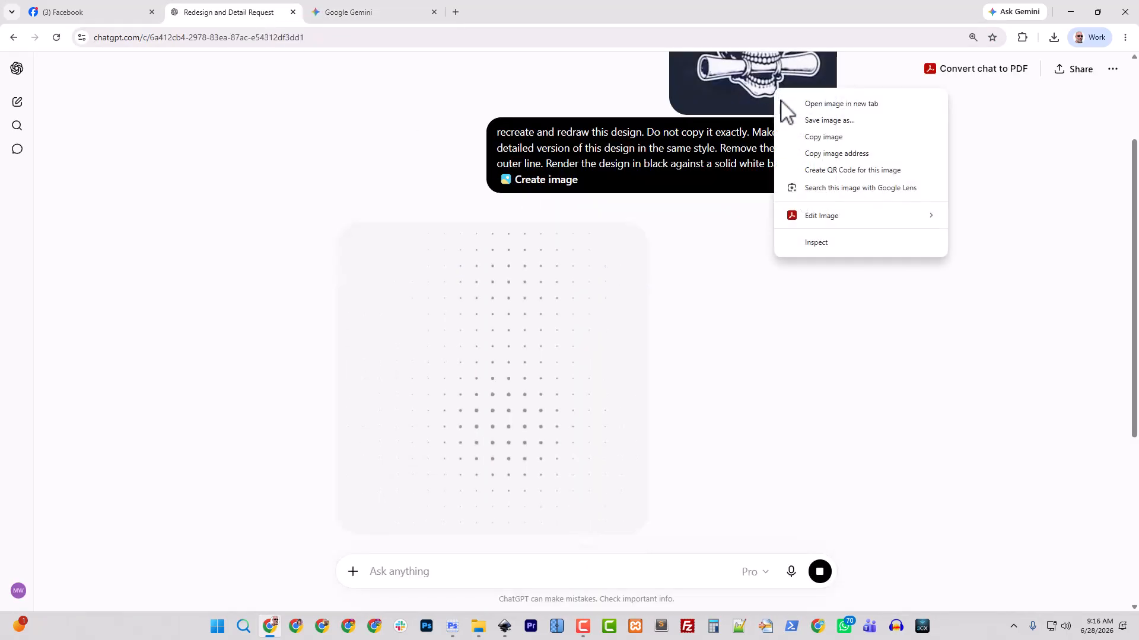
{"action": "left_click", "coordinate": [827, 135]}
{"action": "left_click", "coordinate": [373, 13]}
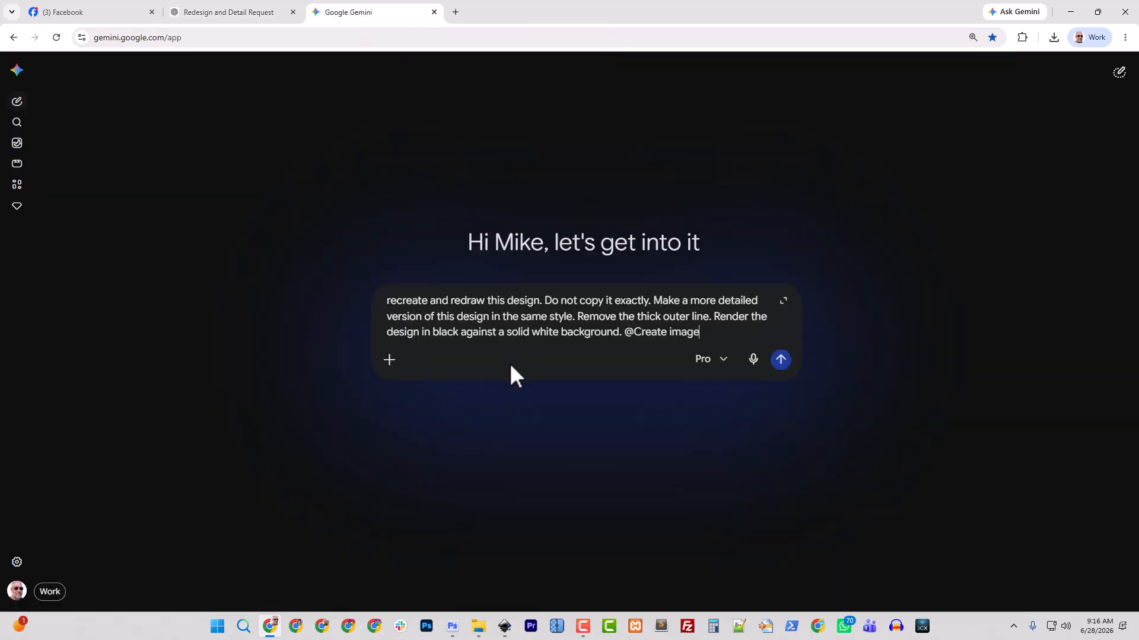
{"action": "key", "text": "ctrl+v"}
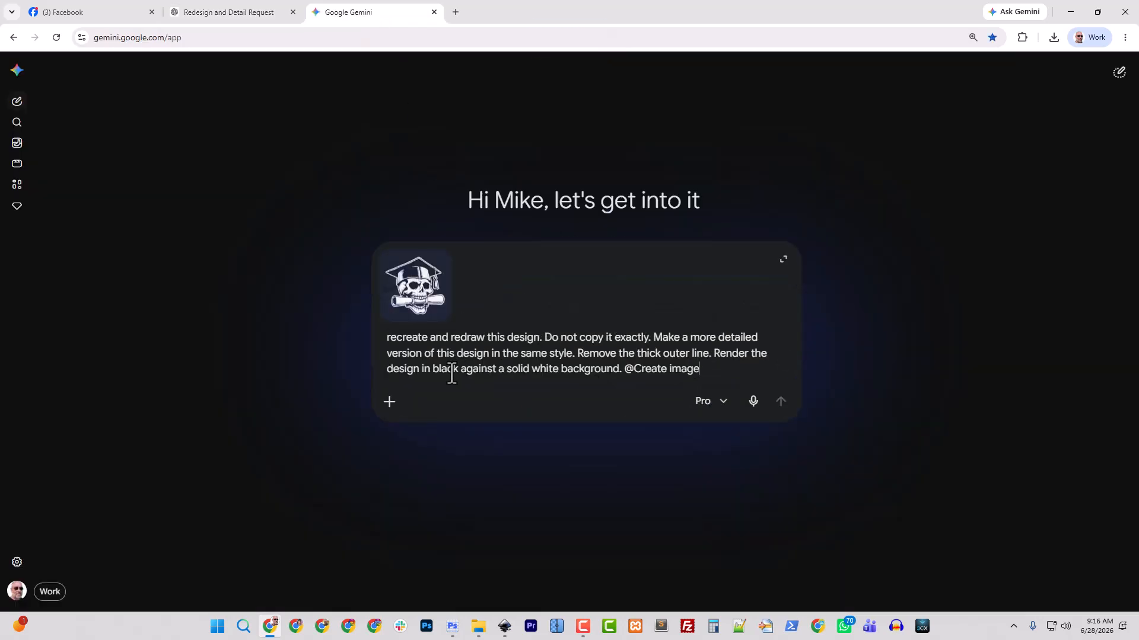
- Enable image creation for the Gemini prompt and submit the skull redraw request
{"action": "left_click", "coordinate": [395, 409]}
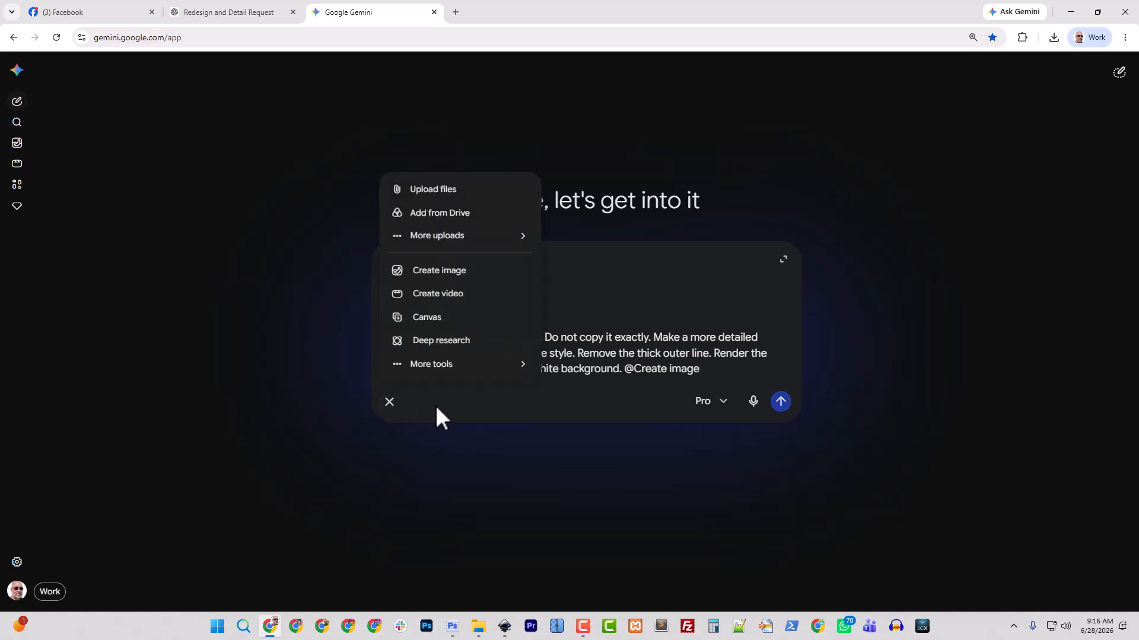
{"action": "left_click", "coordinate": [443, 270]}
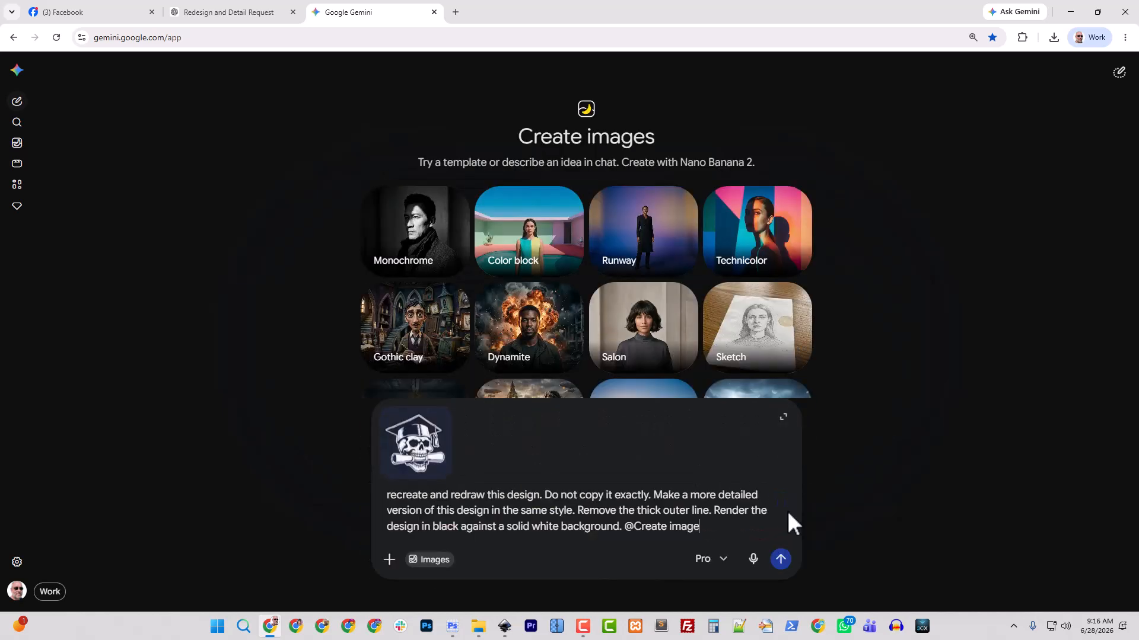
{"action": "left_click", "coordinate": [780, 557]}
- Split the Gemini chat into its own window beside the ChatGPT conversation and view the ChatGPT image being generated
{"action": "left_click_drag", "start_coordinate": [393, 23], "coordinate": [1136, 231]}
{"action": "left_click", "coordinate": [218, 141]}
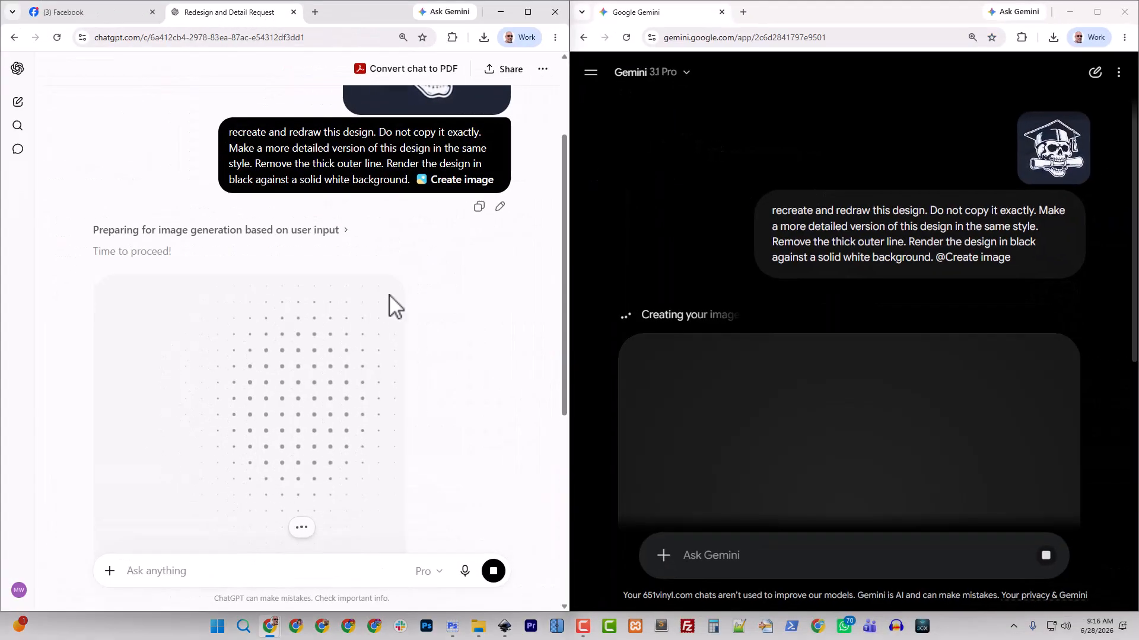
{"action": "scroll", "coordinate": [791, 346], "scroll_direction": "down", "scroll_amount": 3}
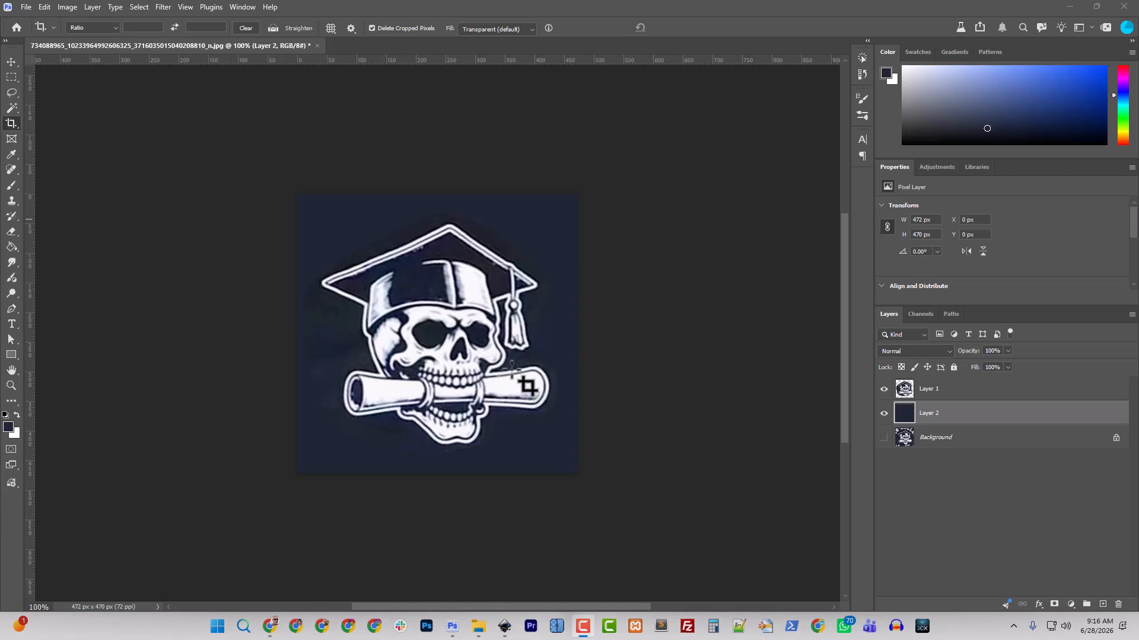
- Switch to Photoshop and revert the cropped skull document to the original full shirt design
{"action": "left_click", "coordinate": [621, 330]}
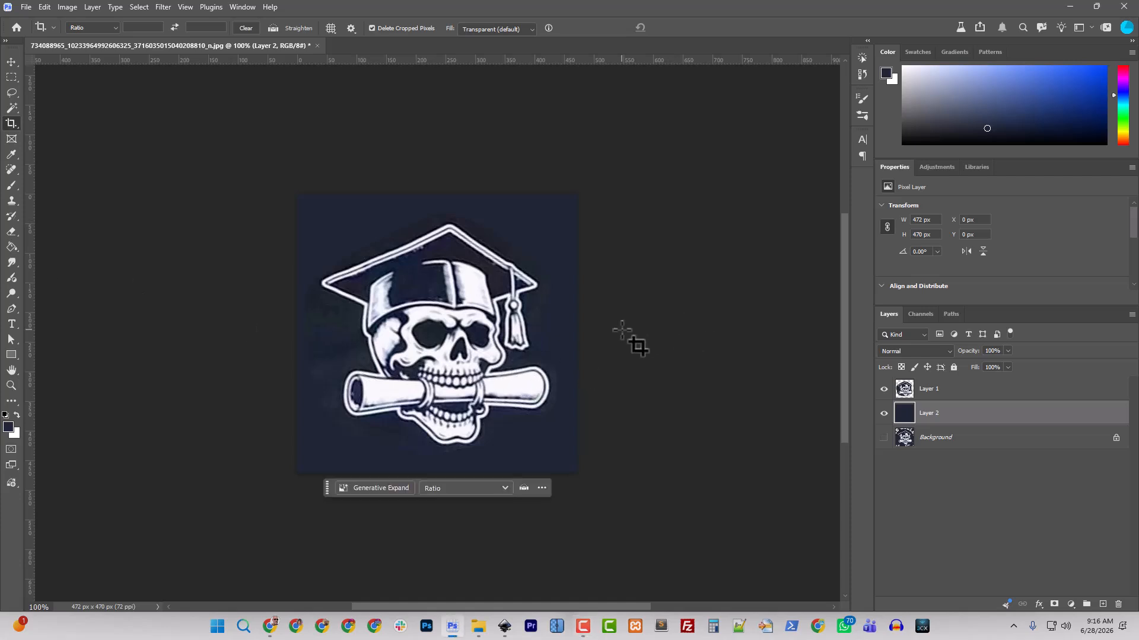
{"action": "key", "text": "F12"}
{"action": "scroll", "coordinate": [609, 331], "scroll_direction": "down", "scroll_amount": 4}
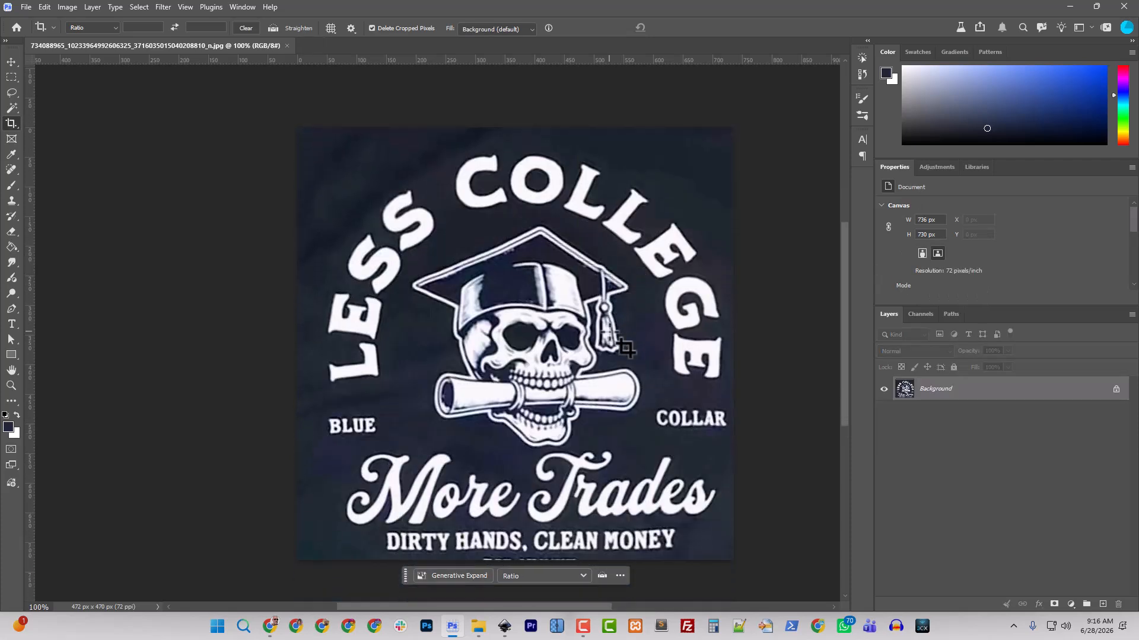
- Lasso around the capped skull with the diploma and remove it from the shirt design, leaving only the lettering
{"action": "scroll", "coordinate": [609, 331], "scroll_direction": "down", "scroll_amount": 1}
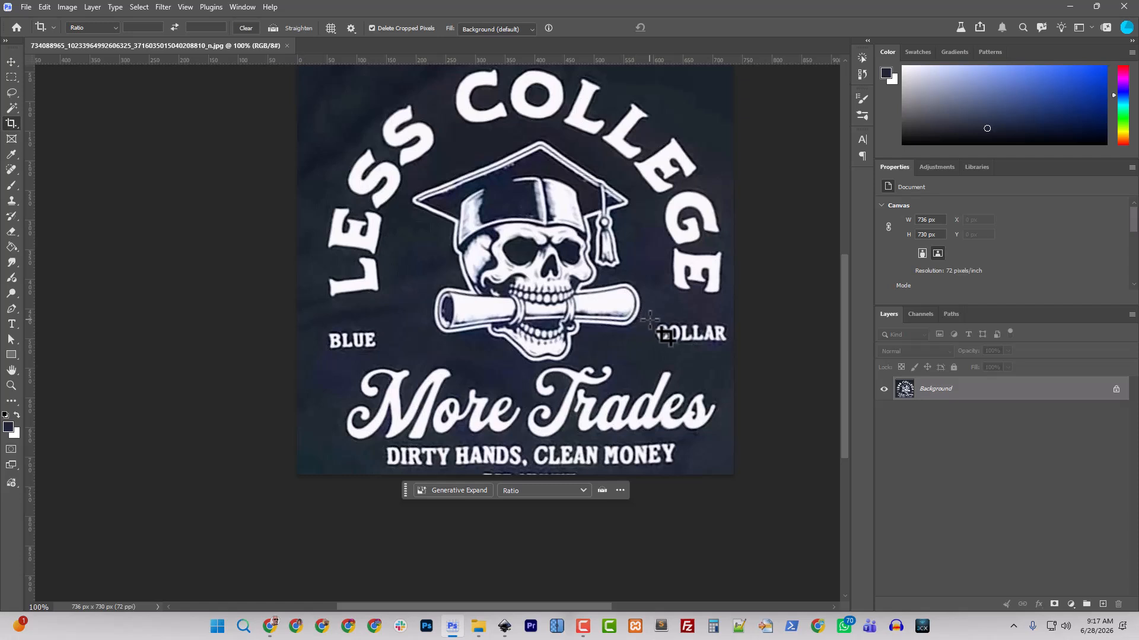
{"action": "left_click", "coordinate": [16, 93]}
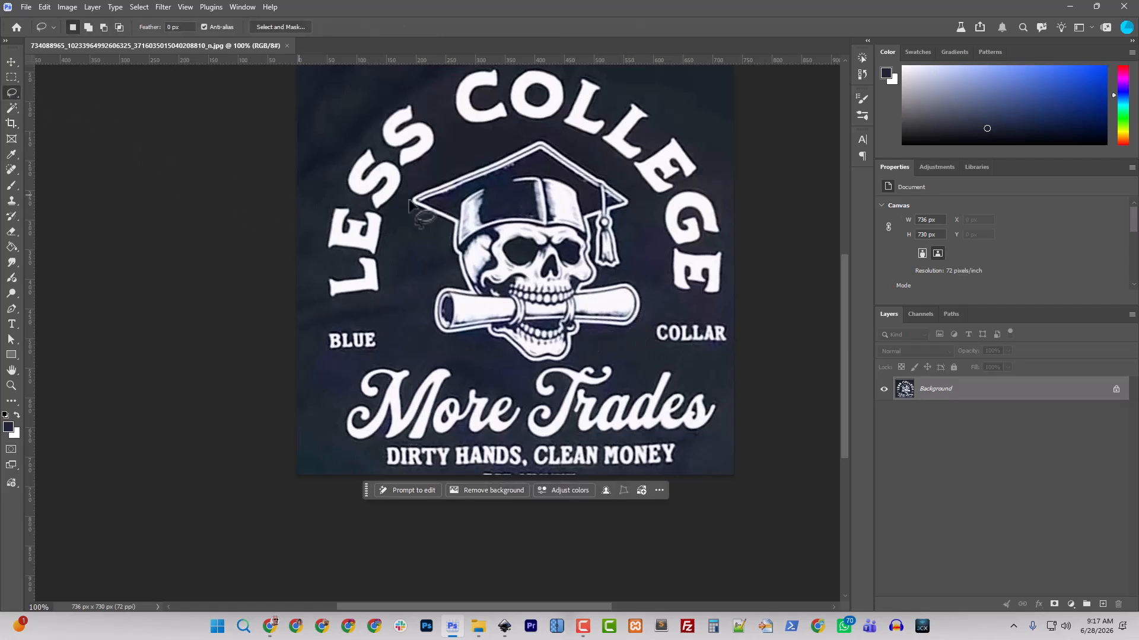
{"action": "mouse_move", "coordinate": [539, 128]}
{"action": "left_mouse_down"}
{"action": "mouse_move", "coordinate": [634, 191]}
{"action": "mouse_move", "coordinate": [647, 286]}
{"action": "mouse_move", "coordinate": [642, 326]}
{"action": "mouse_move", "coordinate": [564, 366]}
{"action": "mouse_move", "coordinate": [485, 363]}
{"action": "mouse_move", "coordinate": [441, 349]}
{"action": "mouse_move", "coordinate": [425, 329]}
{"action": "mouse_move", "coordinate": [424, 234]}
{"action": "mouse_move", "coordinate": [407, 189]}
{"action": "mouse_move", "coordinate": [477, 156]}
{"action": "left_mouse_up"}
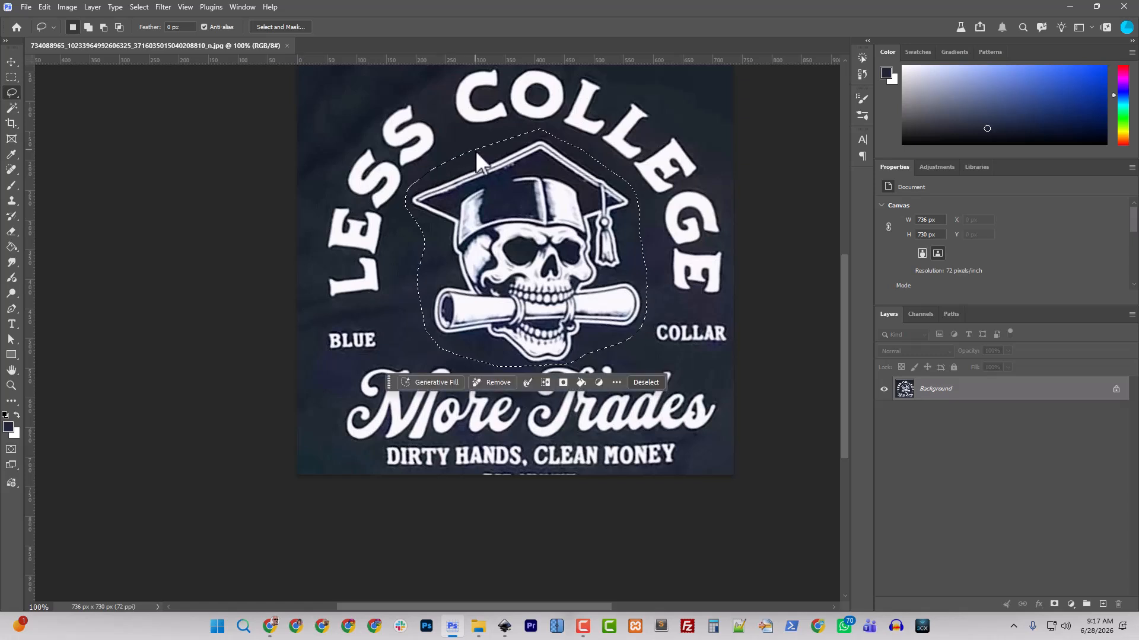
{"action": "left_click", "coordinate": [483, 382]}
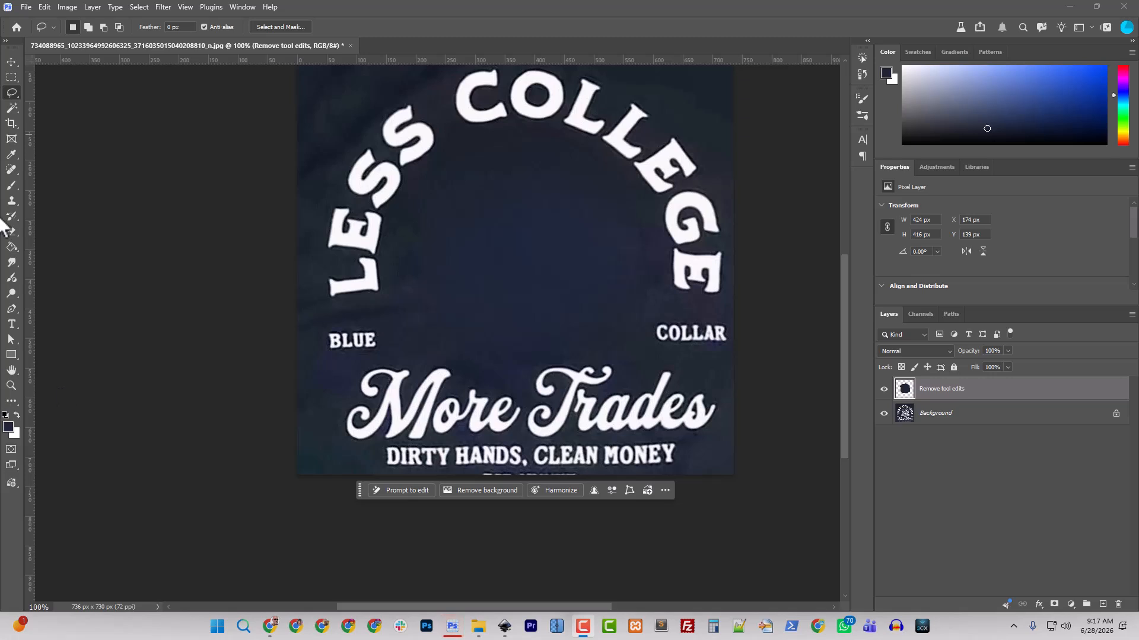
- Paint over the cut-off text line at the design's bottom edge with a size 40 brush in dark navy
{"action": "left_click", "coordinate": [13, 183]}
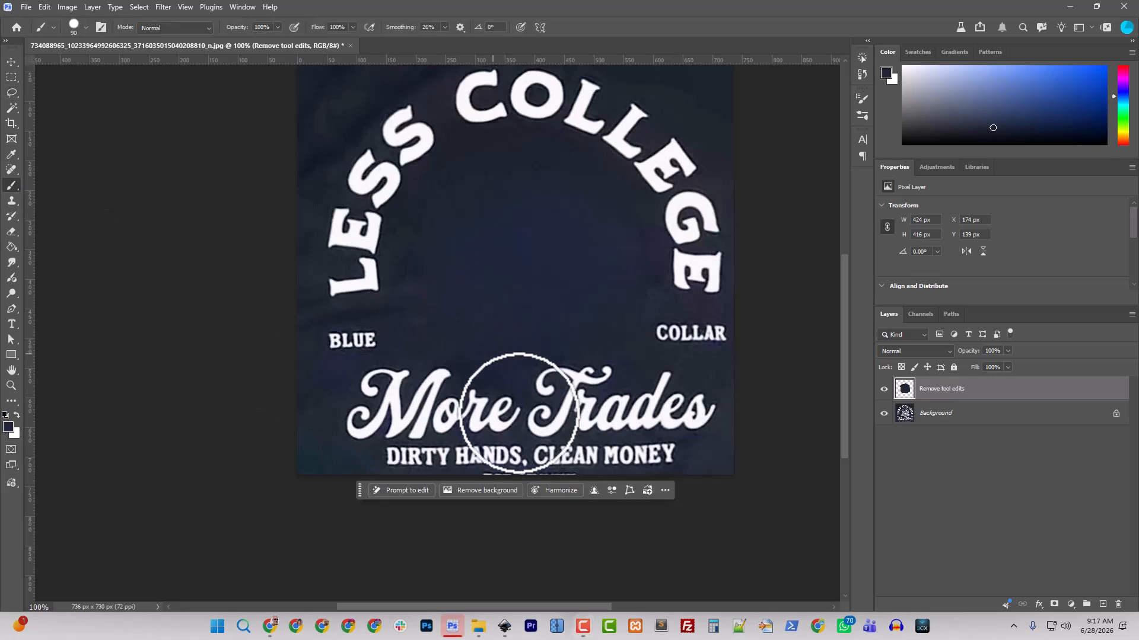
{"action": "key", "text": "bracketleft"}
{"action": "key", "text": "bracketleft"}
{"action": "key", "text": "bracketleft"}
{"action": "key", "text": "bracketleft"}
{"action": "key", "text": "bracketleft"}
{"action": "key", "text": "bracketleft"}
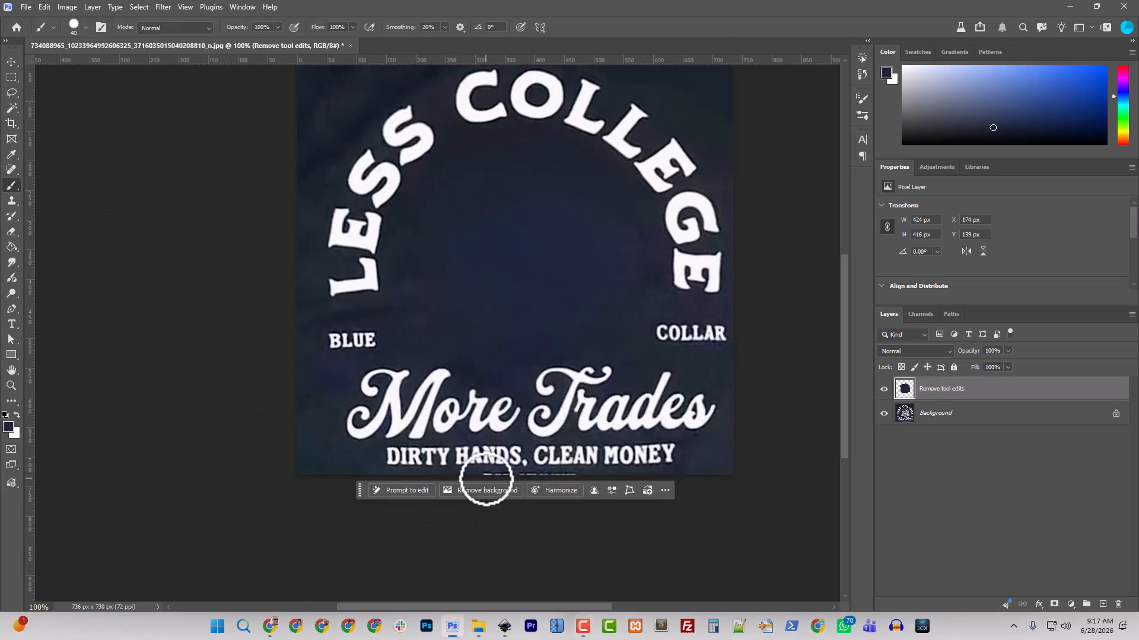
{"action": "left_click_drag", "start_coordinate": [360, 491], "coordinate": [378, 580]}
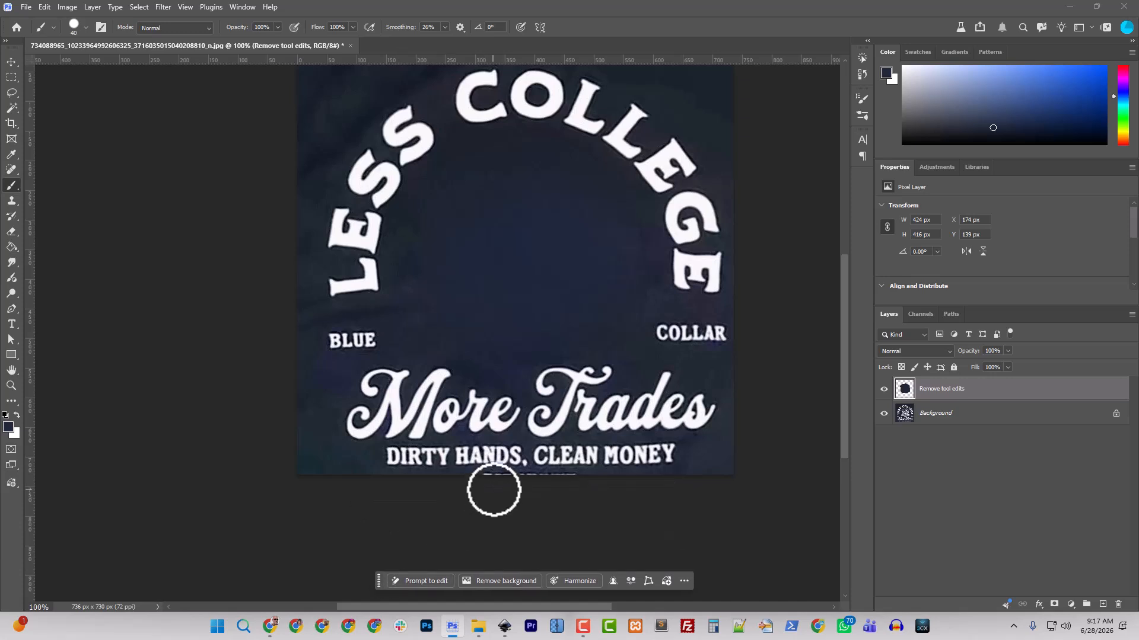
{"action": "left_click_drag", "start_coordinate": [494, 491], "coordinate": [583, 485]}
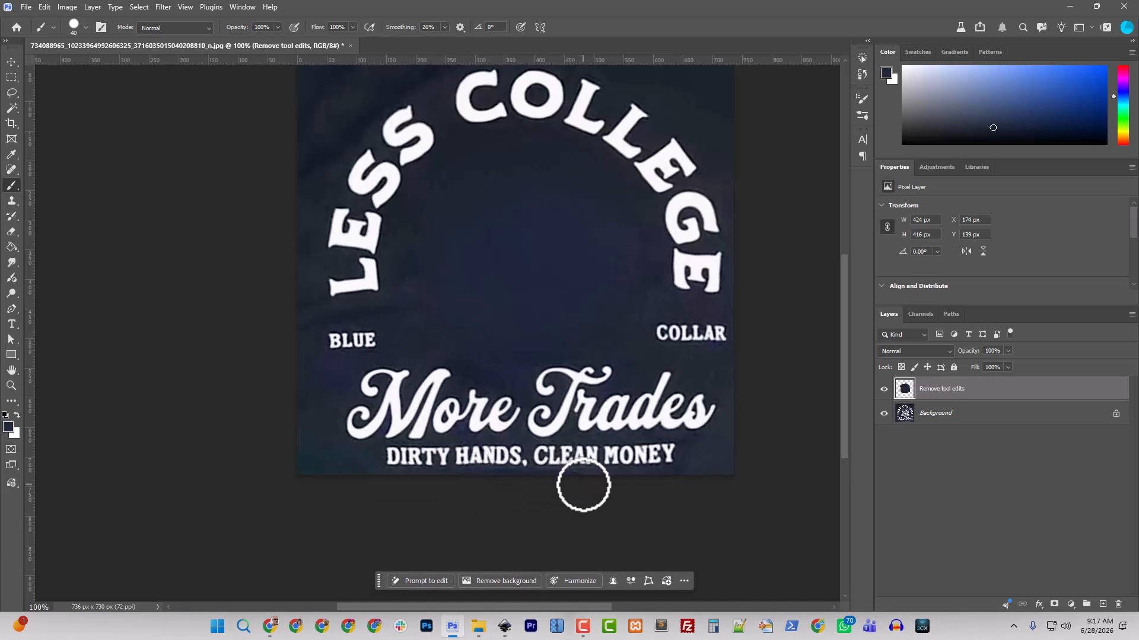
- Set dark navy as the background color and extend the canvas with the Crop tool to about 790 x 798 px
{"action": "left_click", "coordinate": [10, 121]}
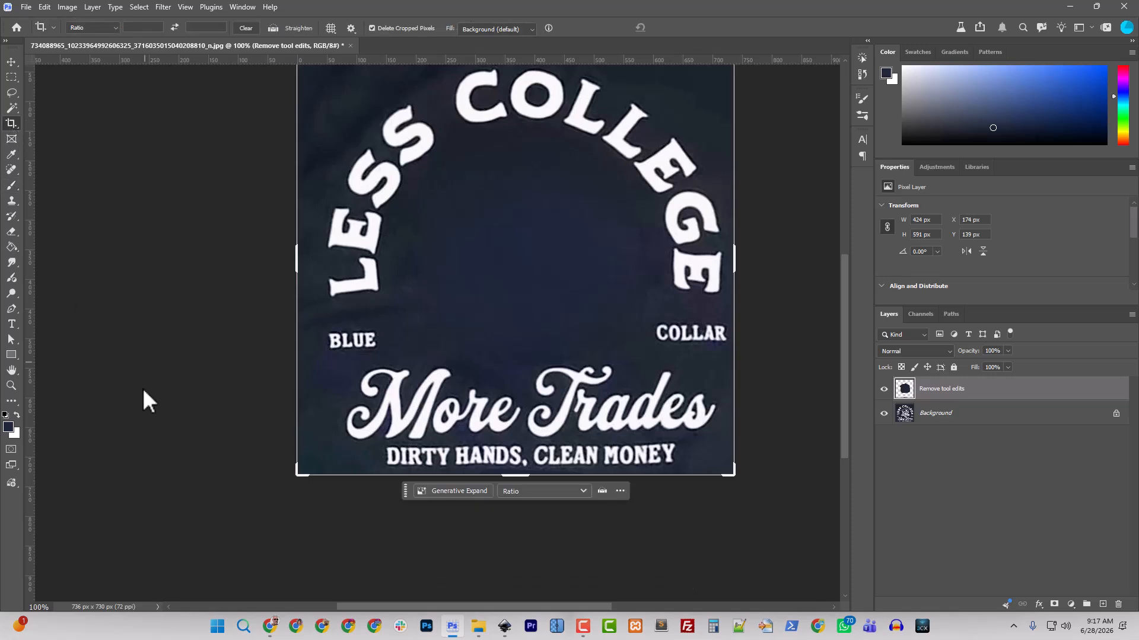
{"action": "left_click", "coordinate": [17, 417]}
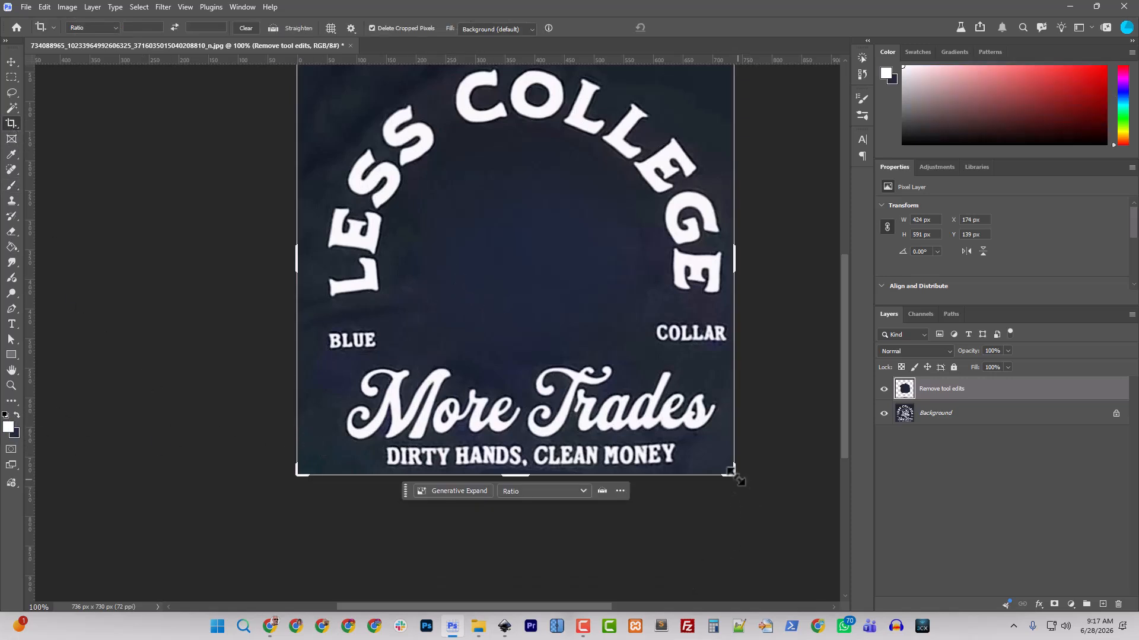
{"action": "left_click_drag", "start_coordinate": [734, 474], "coordinate": [750, 493]}
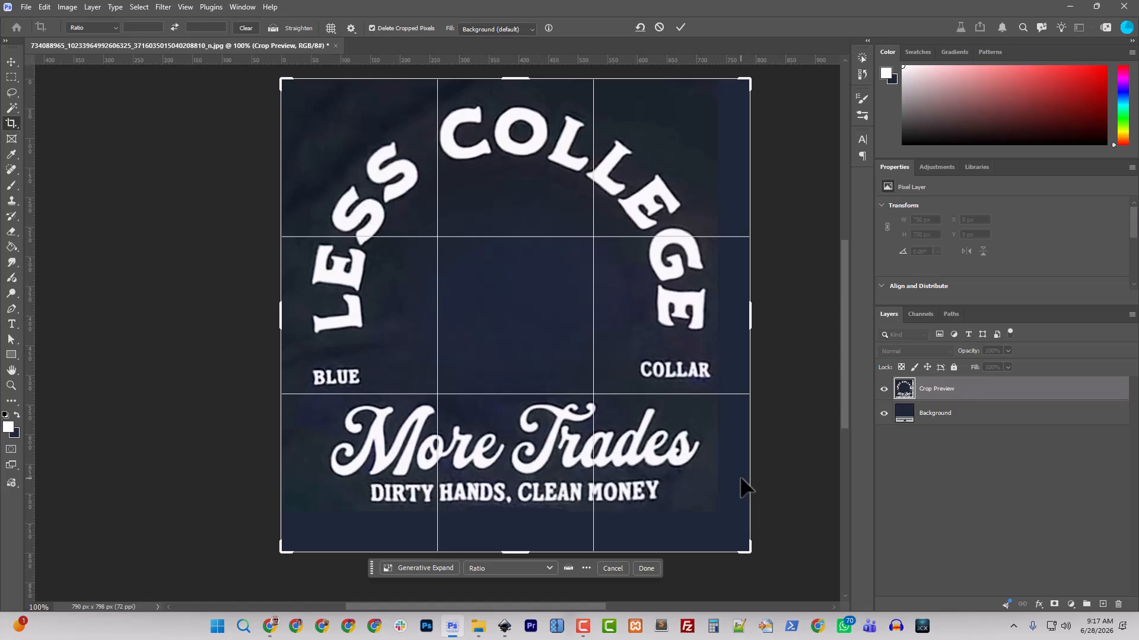
{"action": "key", "text": "Return"}
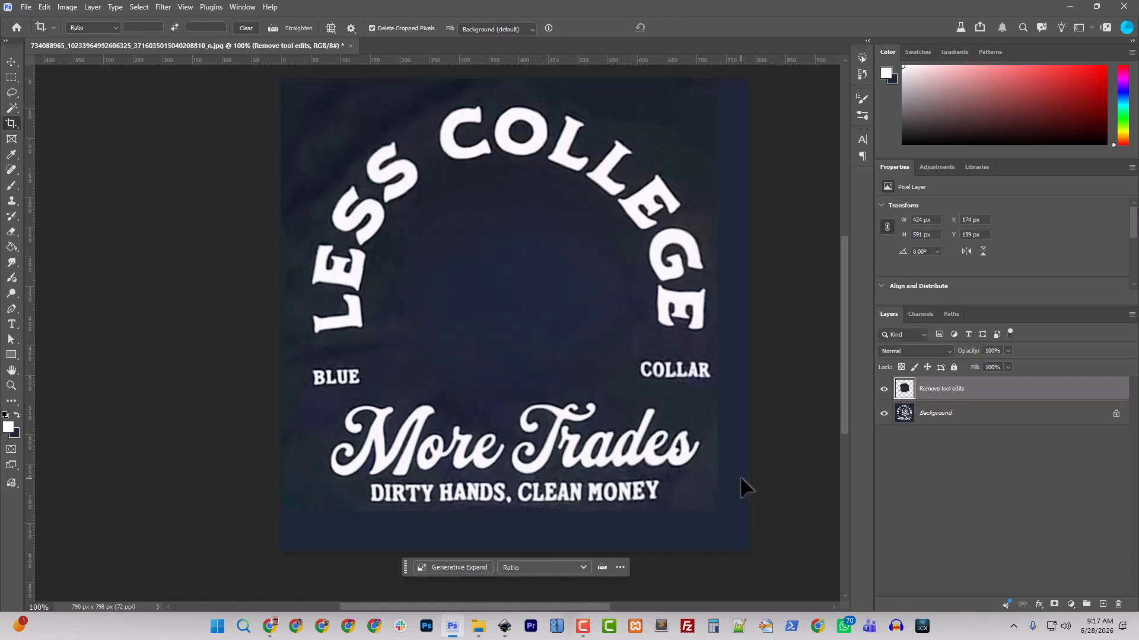
- Export the lettering-only design as a PNG named Typography in the concept folder
{"action": "left_click", "coordinate": [29, 8]}
{"action": "mouse_move", "coordinate": [159, 216]}
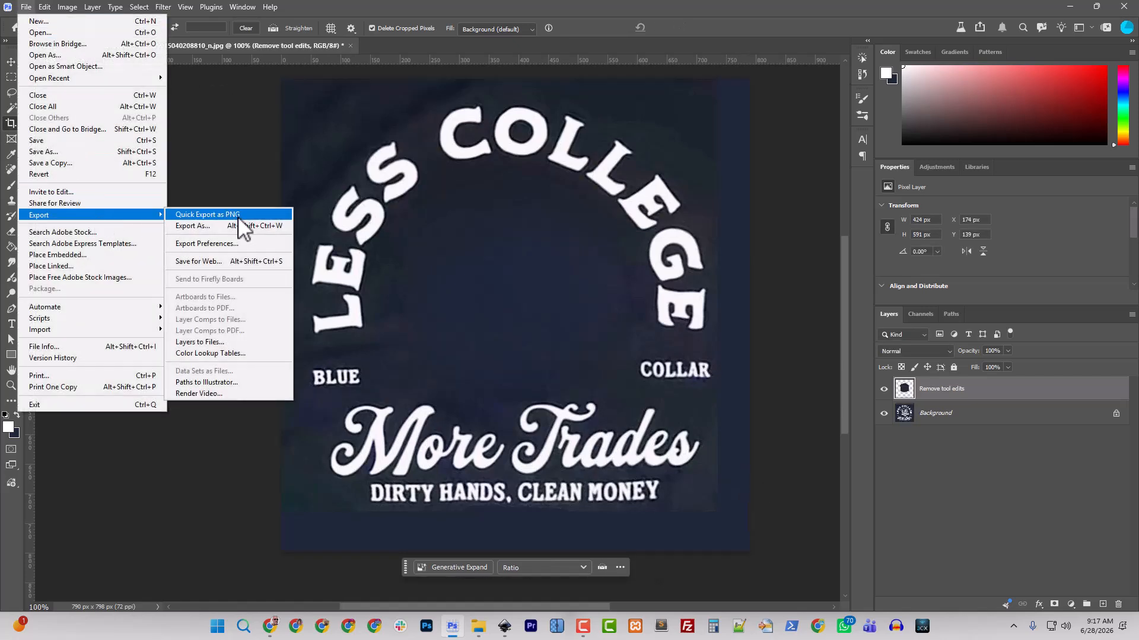
{"action": "left_click", "coordinate": [238, 216]}
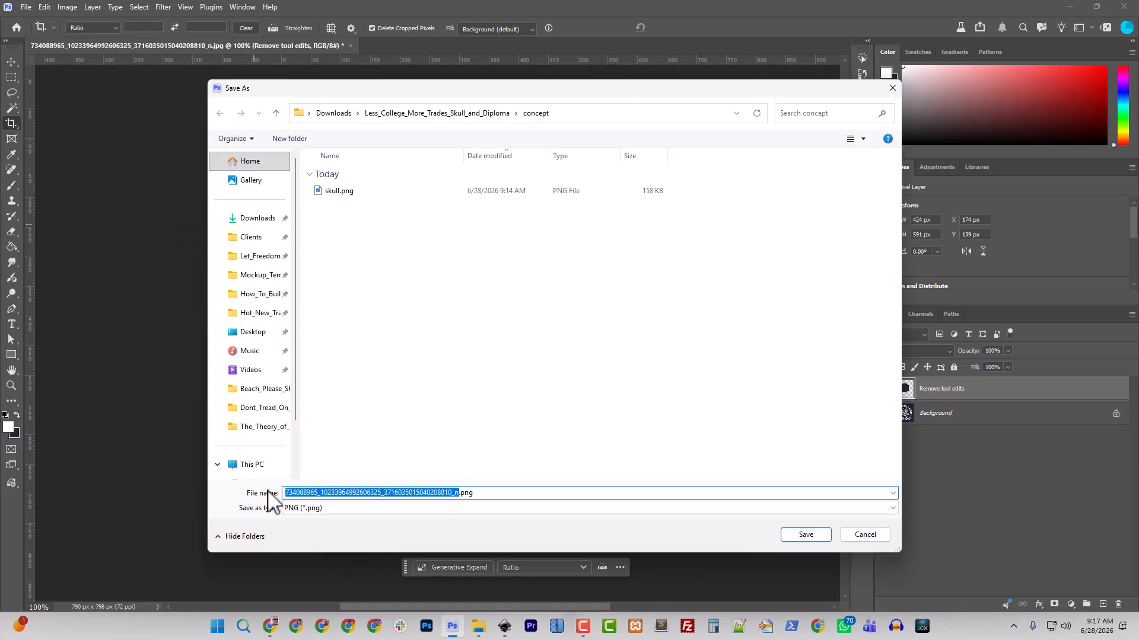
{"action": "type", "text": "Typography"}
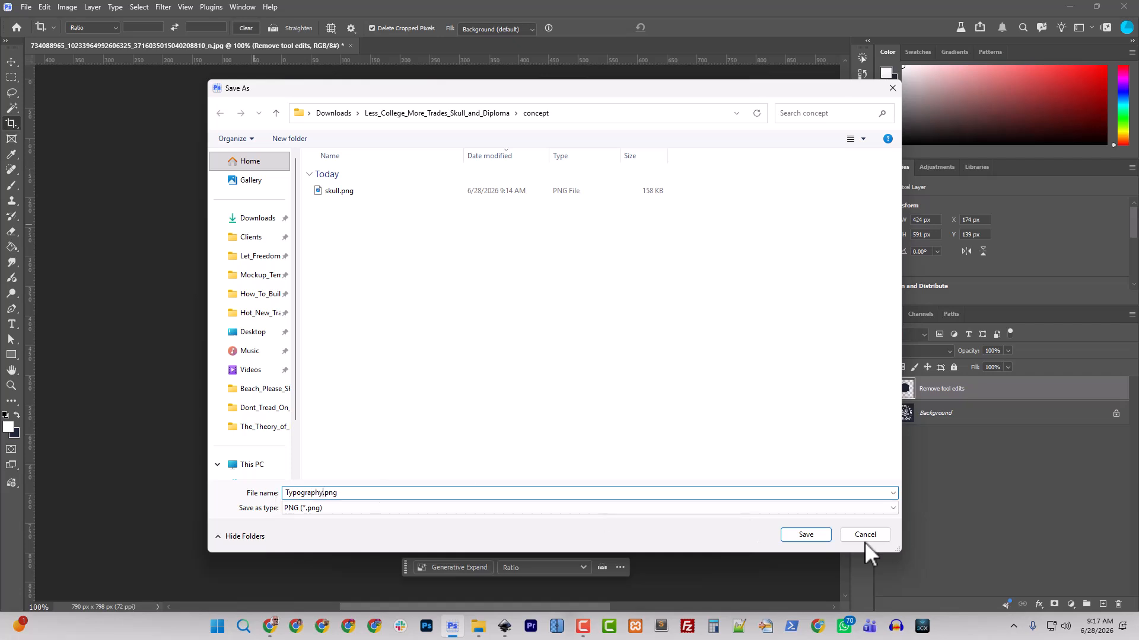
{"action": "left_click", "coordinate": [824, 536]}
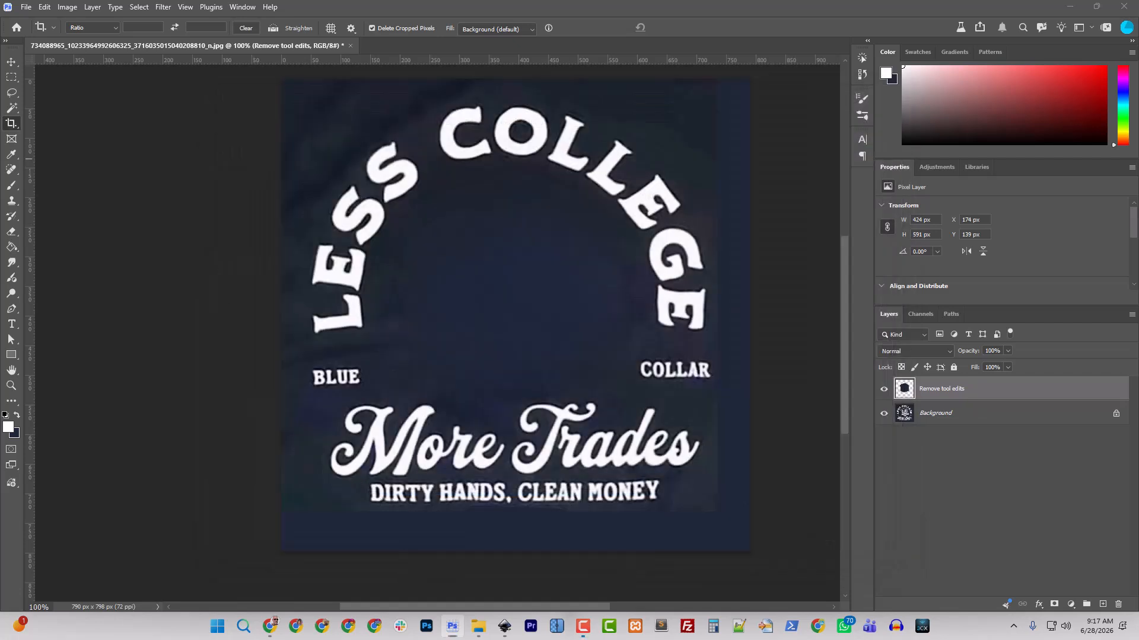
- Switch to the browser windows and download the redrawn skull images from both ChatGPT and Gemini
{"action": "key", "text": "alt+Tab"}
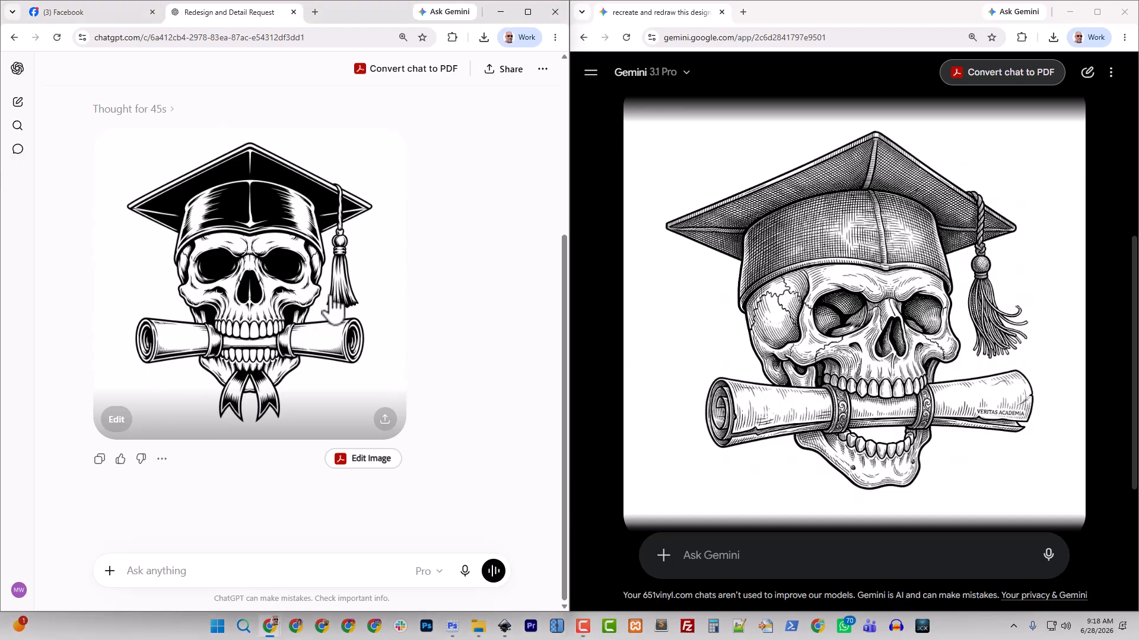
{"action": "left_click", "coordinate": [309, 323]}
{"action": "left_click", "coordinate": [518, 69]}
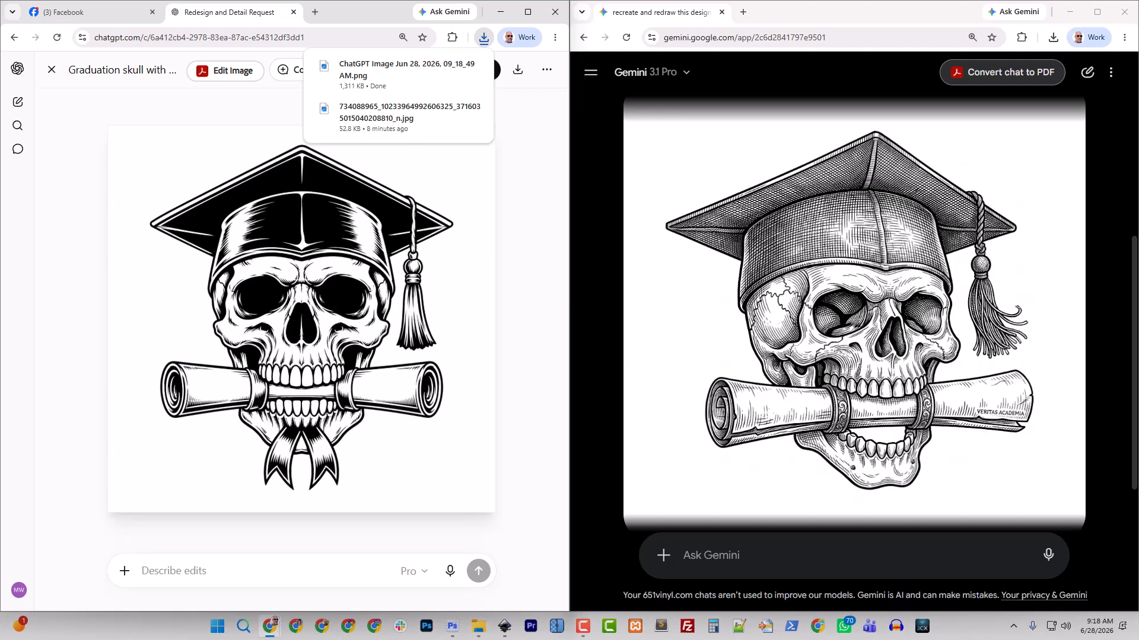
{"action": "left_click", "coordinate": [953, 238]}
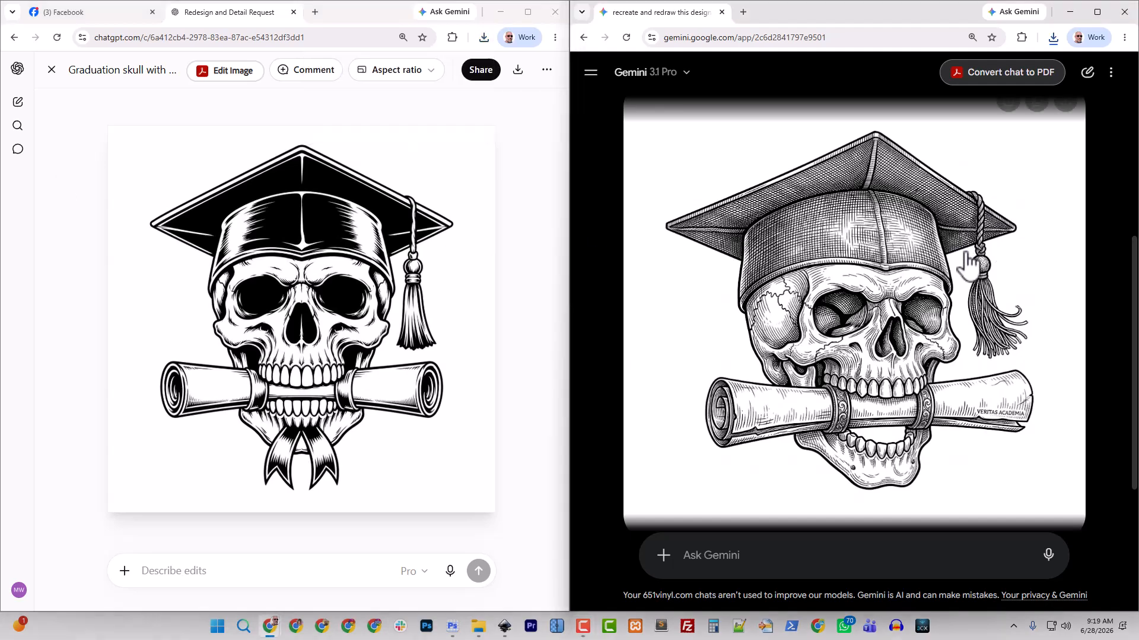
{"action": "left_click", "coordinate": [996, 72]}
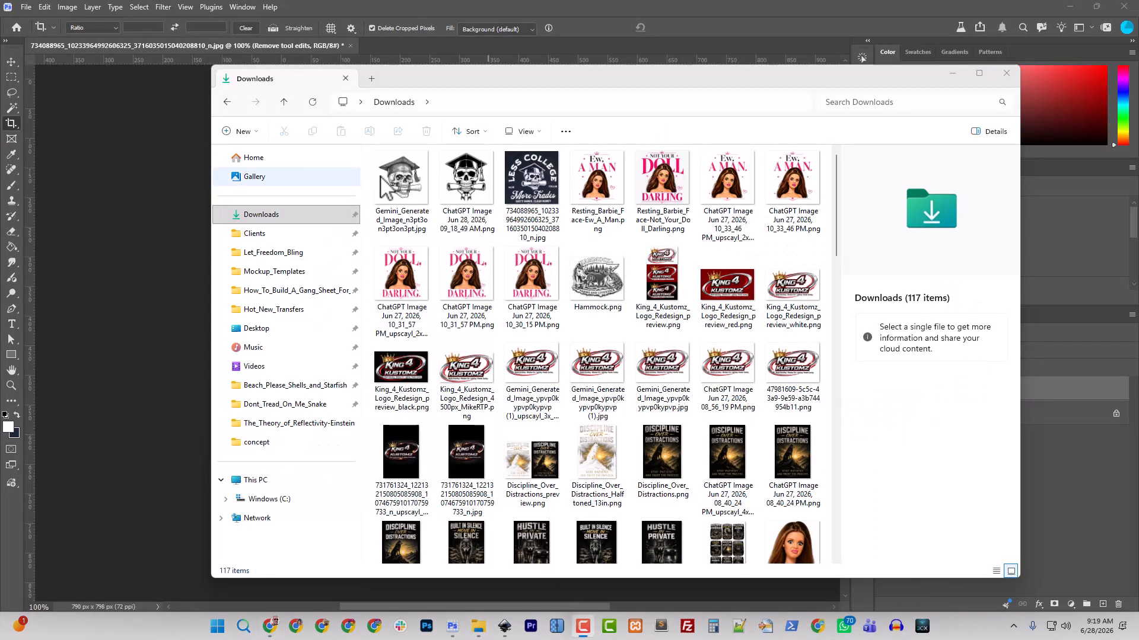
- Copy the Gemini and ChatGPT skull images from Downloads into the concept folder of Less_College_More_Trades_Skull_and_Diploma
{"action": "left_click", "coordinate": [457, 190]}
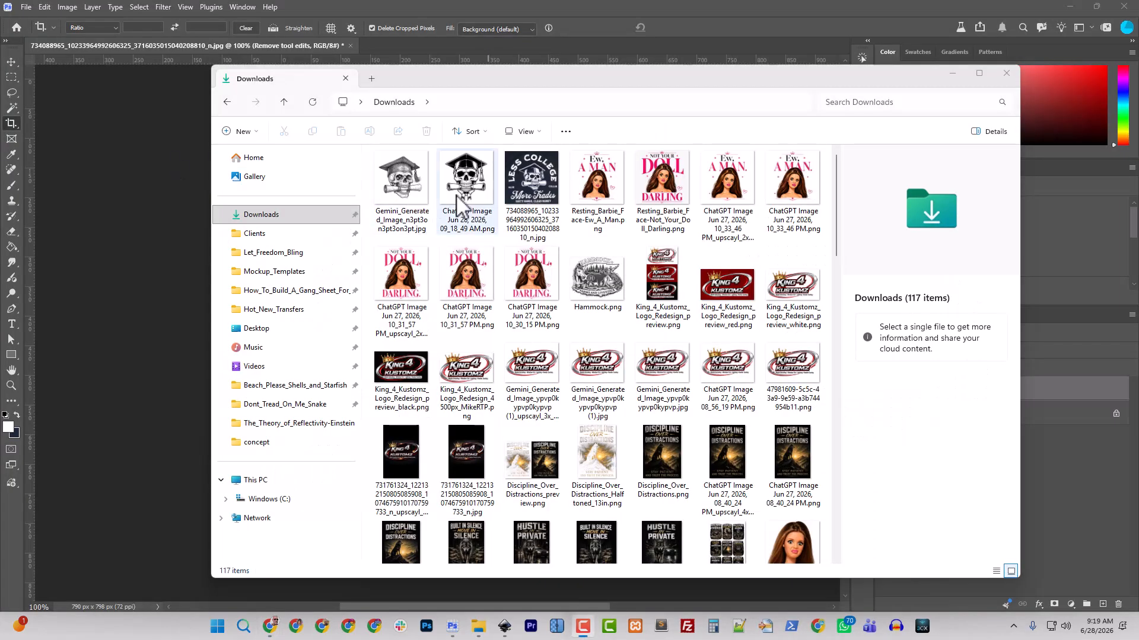
{"action": "left_click", "coordinate": [404, 201], "text": "ctrl"}
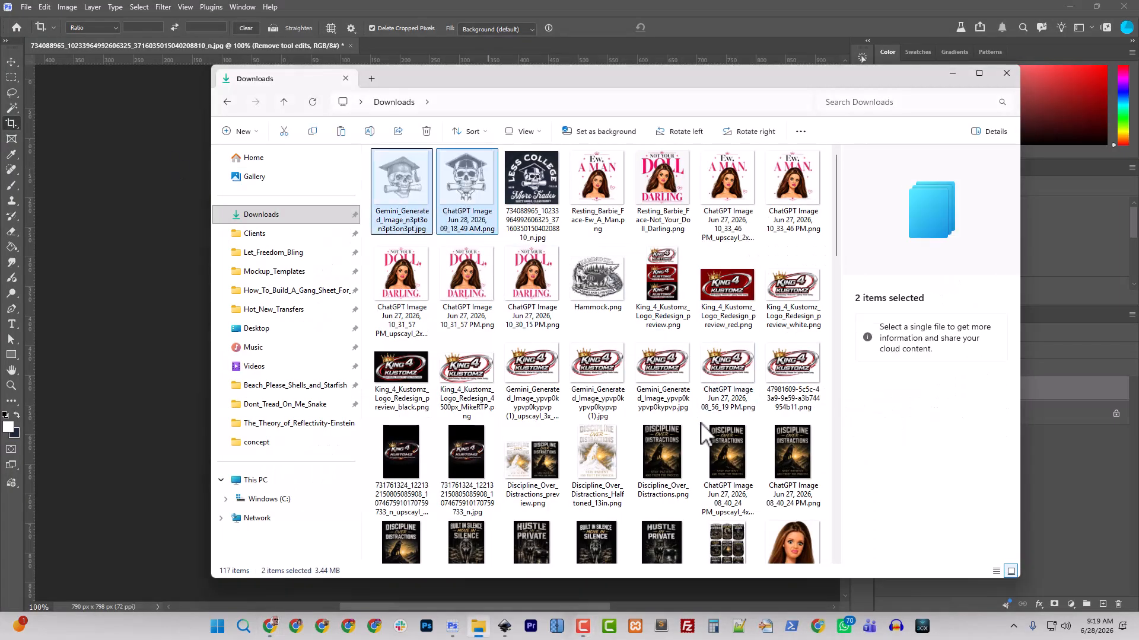
{"action": "scroll", "coordinate": [706, 433], "scroll_direction": "down", "scroll_amount": 10}
{"action": "double_click", "coordinate": [794, 504]}
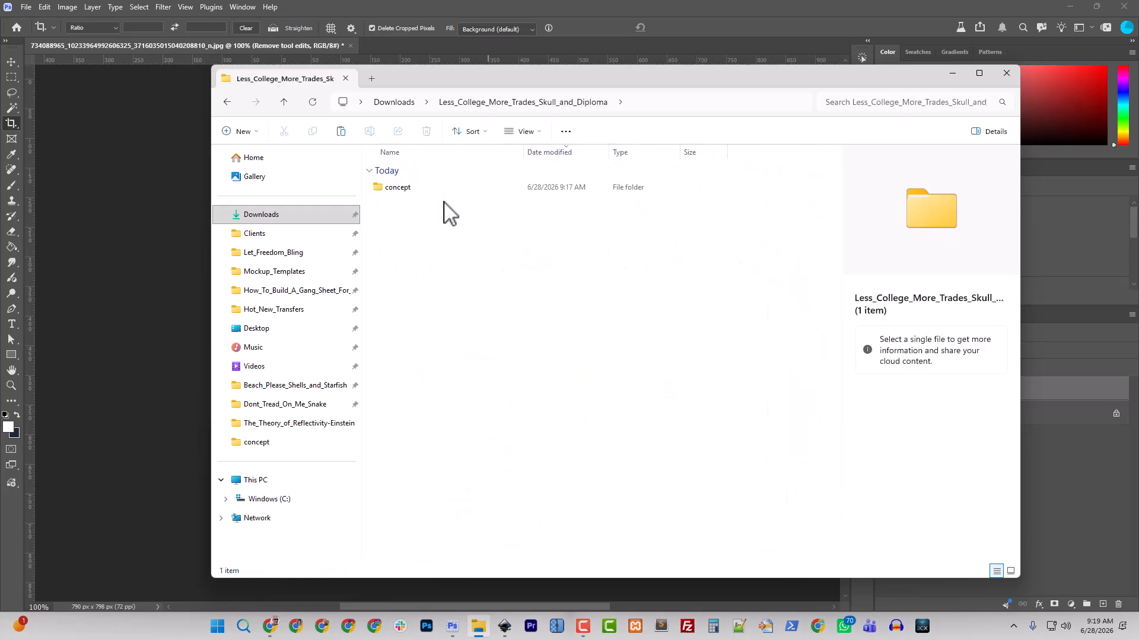
{"action": "double_click", "coordinate": [409, 189]}
{"action": "key", "text": "ctrl+v"}
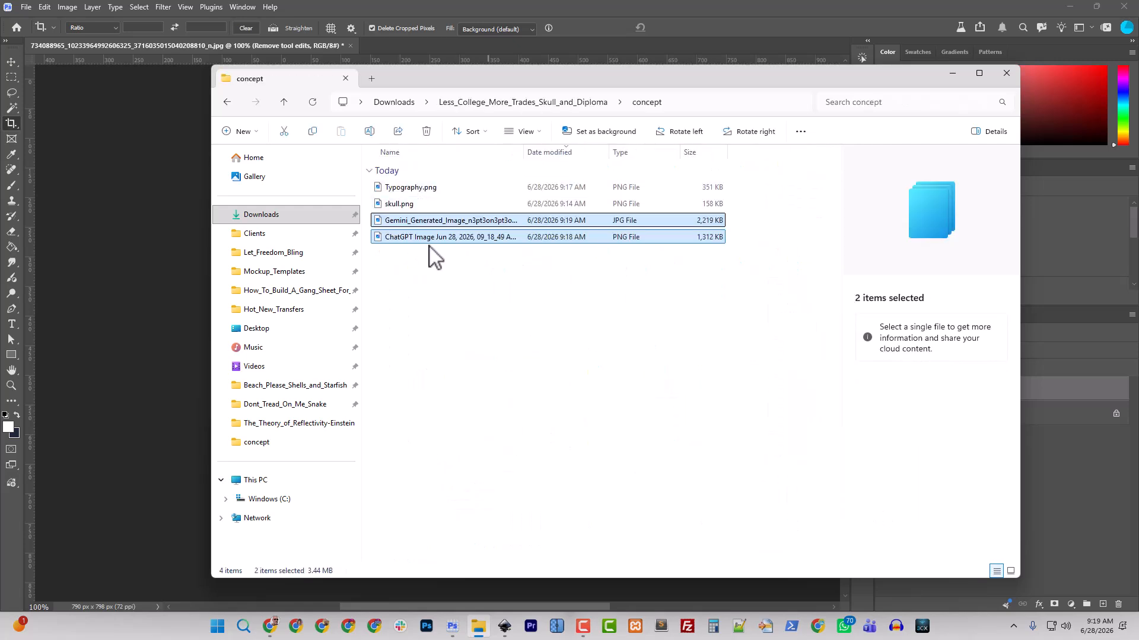
- Open the ChatGPT skull image from the concept folder in Adobe Photoshop 2026 and view its jaw and ribbon area at 100%
{"action": "right_click", "coordinate": [455, 240]}
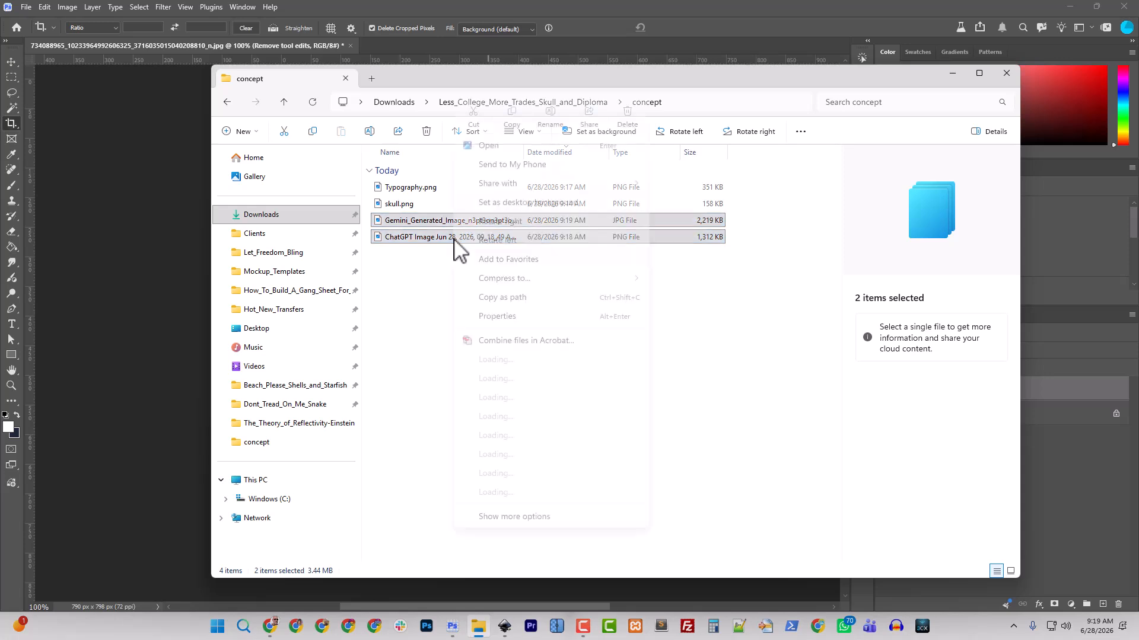
{"action": "left_click", "coordinate": [436, 279]}
{"action": "left_click", "coordinate": [442, 236]}
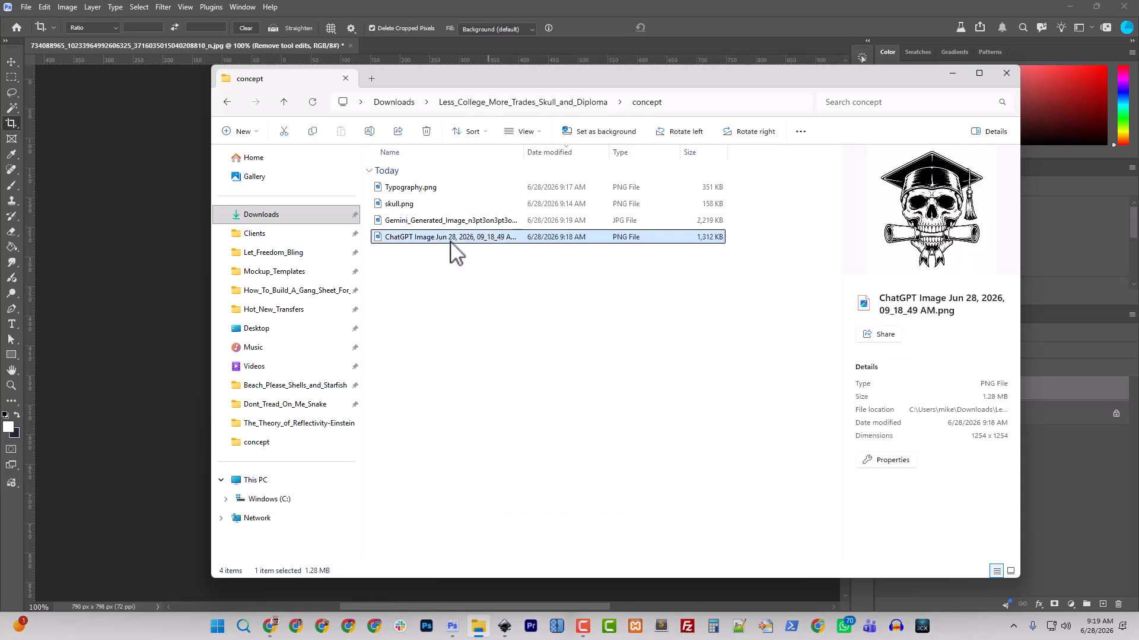
{"action": "right_click", "coordinate": [434, 237]}
{"action": "mouse_move", "coordinate": [483, 124]}
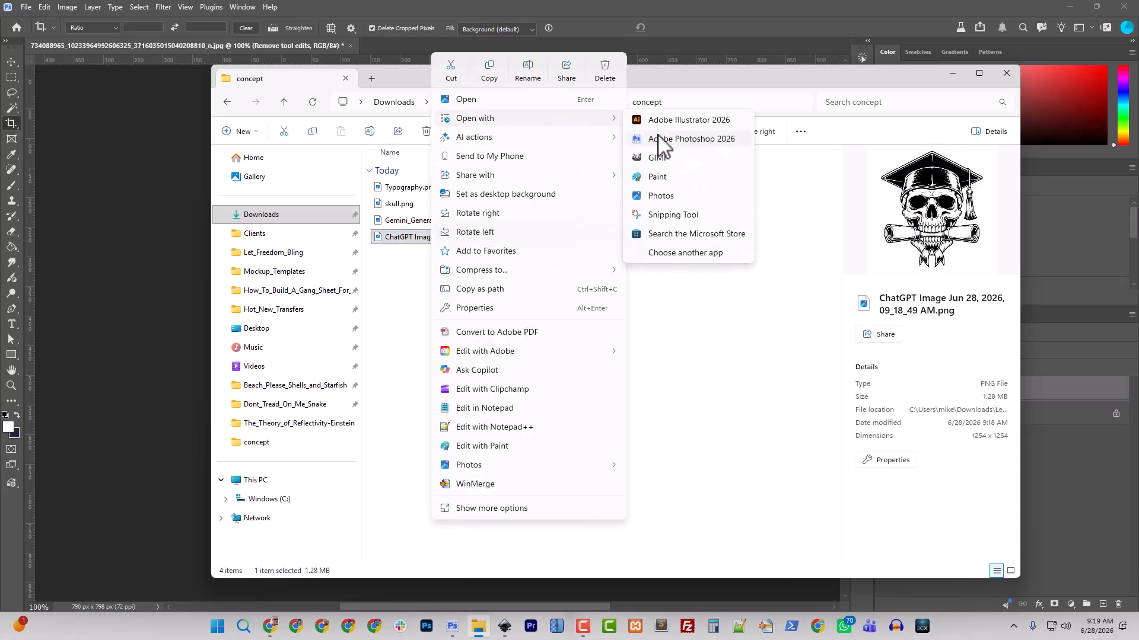
{"action": "left_click", "coordinate": [670, 141]}
{"action": "scroll", "coordinate": [526, 489], "scroll_direction": "down", "scroll_amount": 3}
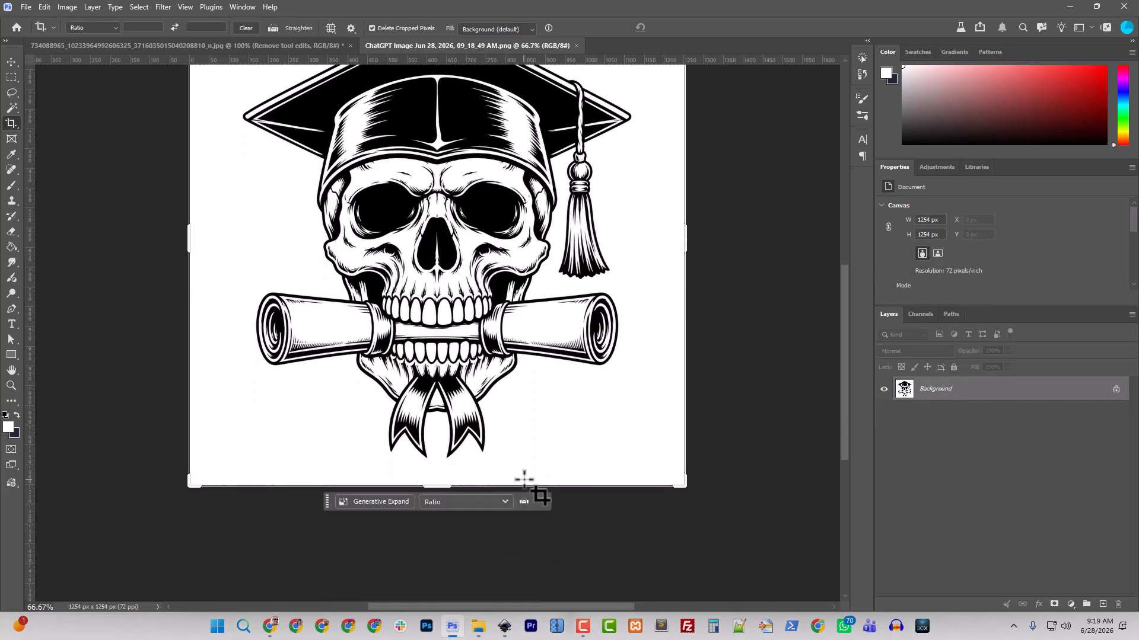
{"action": "scroll", "coordinate": [522, 478], "scroll_direction": "up", "scroll_amount": 1}
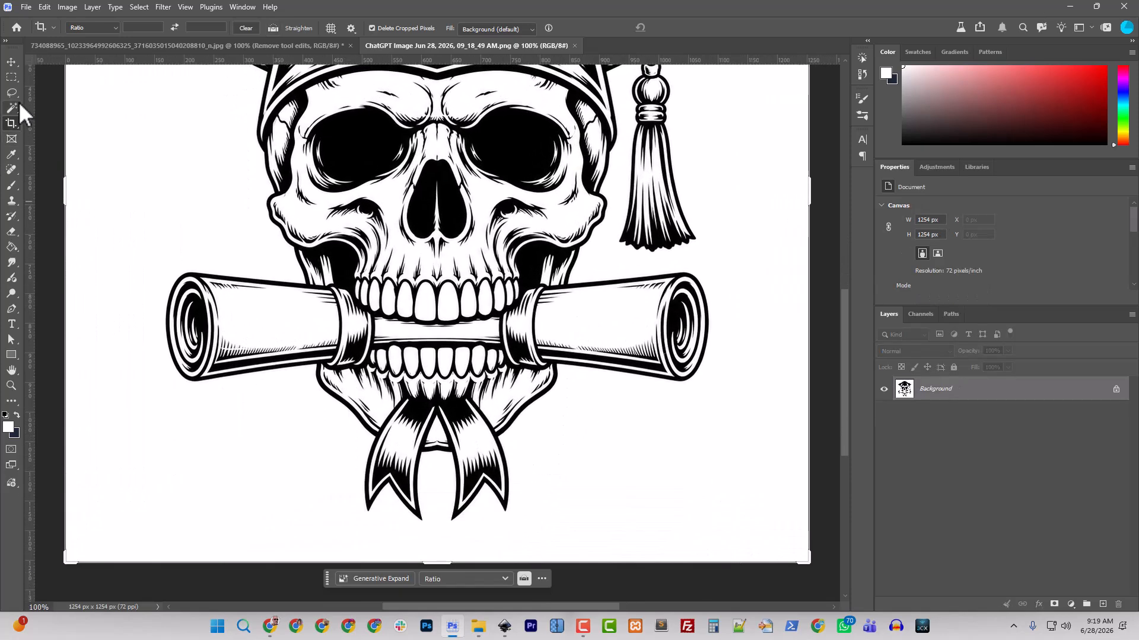
- Outline both ribbon tails hanging over the skull's chin with the Lasso tool and remove them from the image
{"action": "left_click", "coordinate": [11, 93]}
{"action": "scroll", "coordinate": [408, 480], "scroll_direction": "down", "scroll_amount": 1}
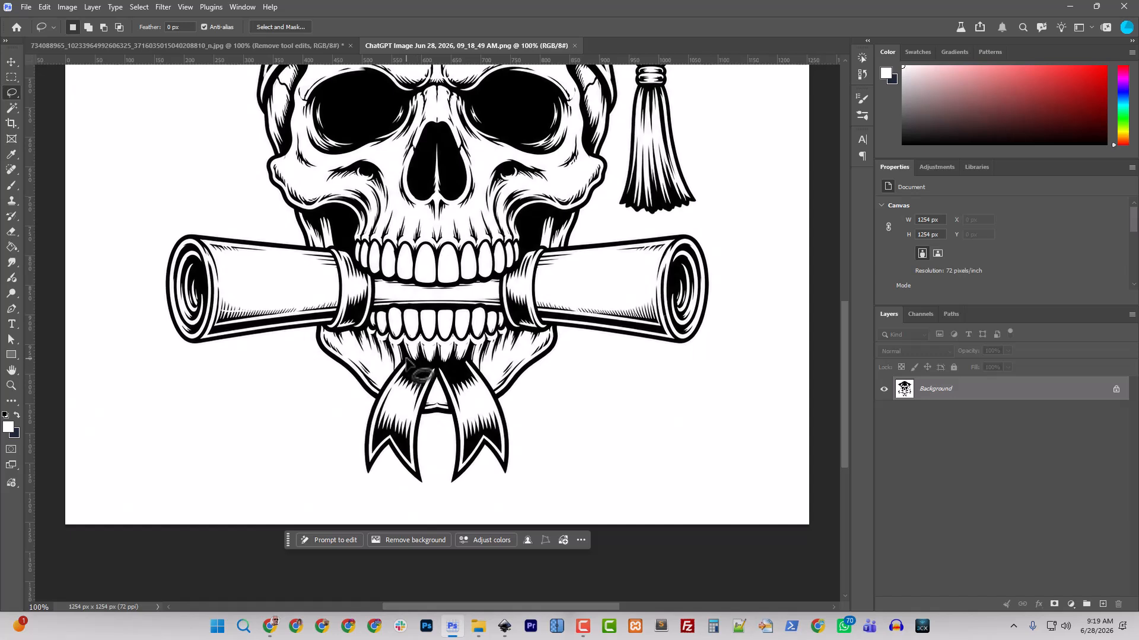
{"action": "left_click_drag", "start_coordinate": [404, 358], "coordinate": [417, 363]}
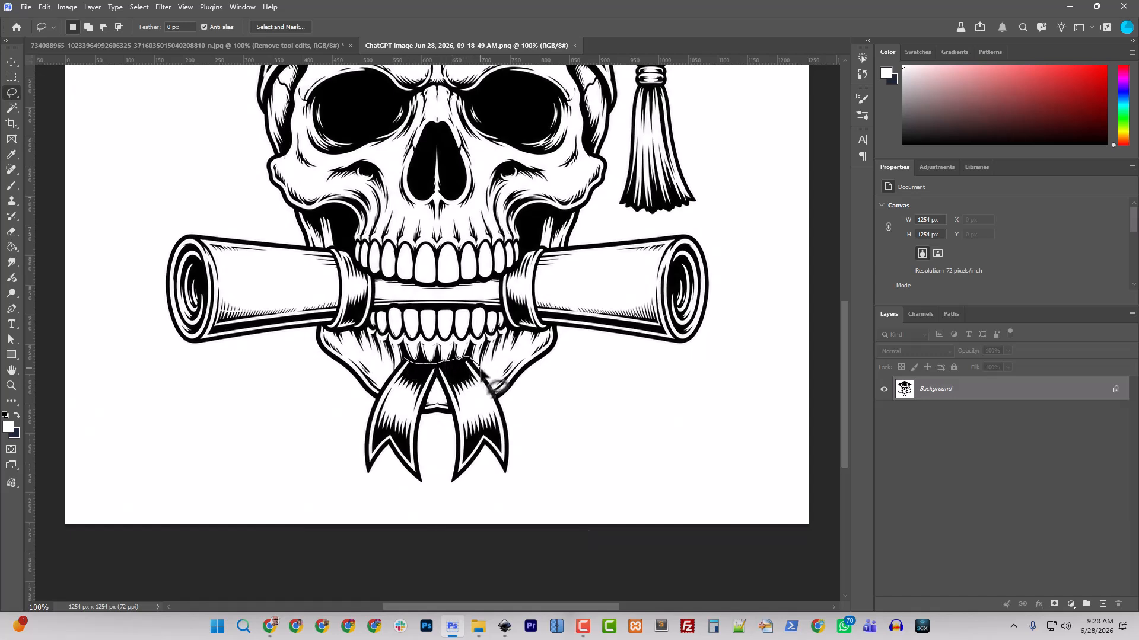
{"action": "mouse_move", "coordinate": [504, 408]}
{"action": "left_mouse_down"}
{"action": "mouse_move", "coordinate": [506, 475]}
{"action": "mouse_move", "coordinate": [487, 449]}
{"action": "mouse_move", "coordinate": [445, 486]}
{"action": "mouse_move", "coordinate": [450, 448]}
{"action": "left_mouse_up"}
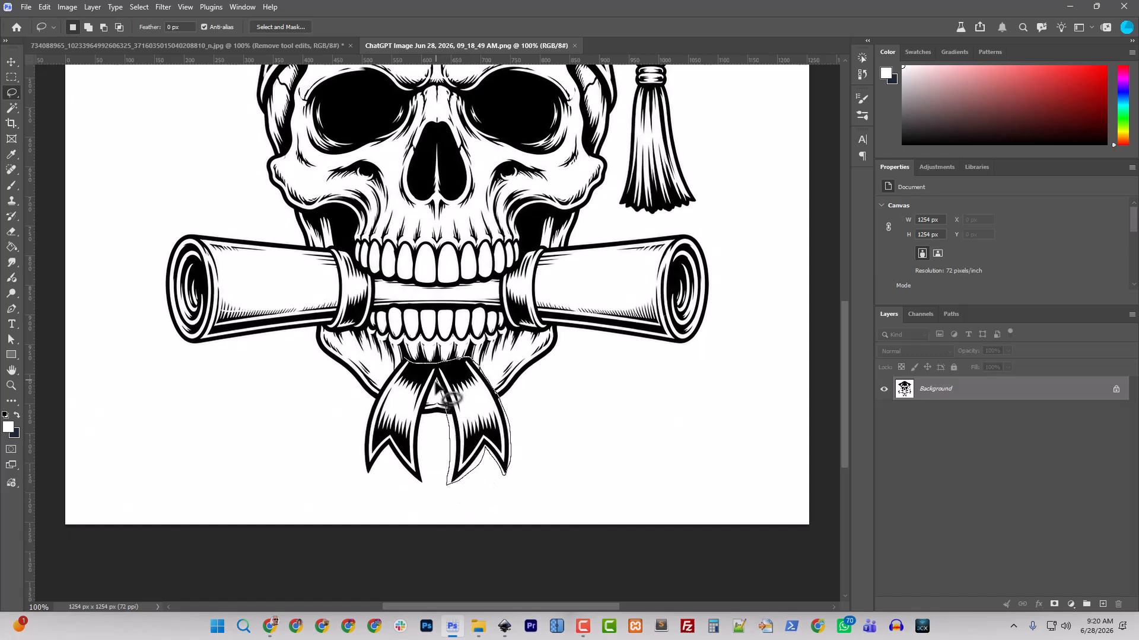
{"action": "left_click_drag", "start_coordinate": [437, 385], "coordinate": [428, 401]}
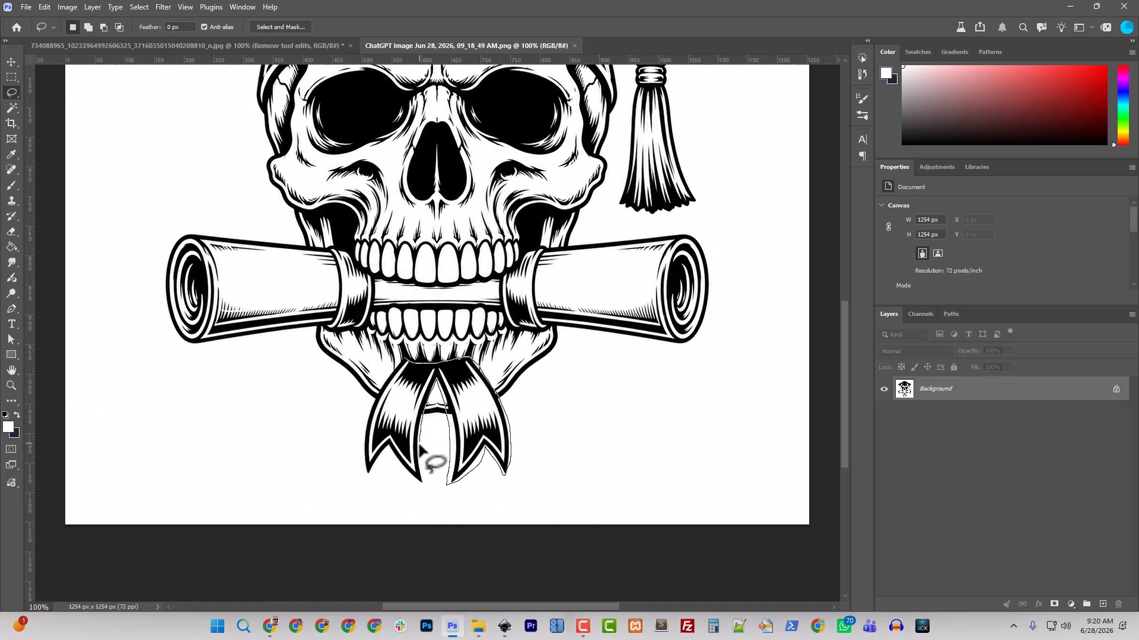
{"action": "mouse_move", "coordinate": [419, 446]}
{"action": "left_mouse_down"}
{"action": "mouse_move", "coordinate": [424, 484]}
{"action": "mouse_move", "coordinate": [386, 446]}
{"action": "mouse_move", "coordinate": [364, 478]}
{"action": "mouse_move", "coordinate": [361, 436]}
{"action": "mouse_move", "coordinate": [405, 359]}
{"action": "left_mouse_up"}
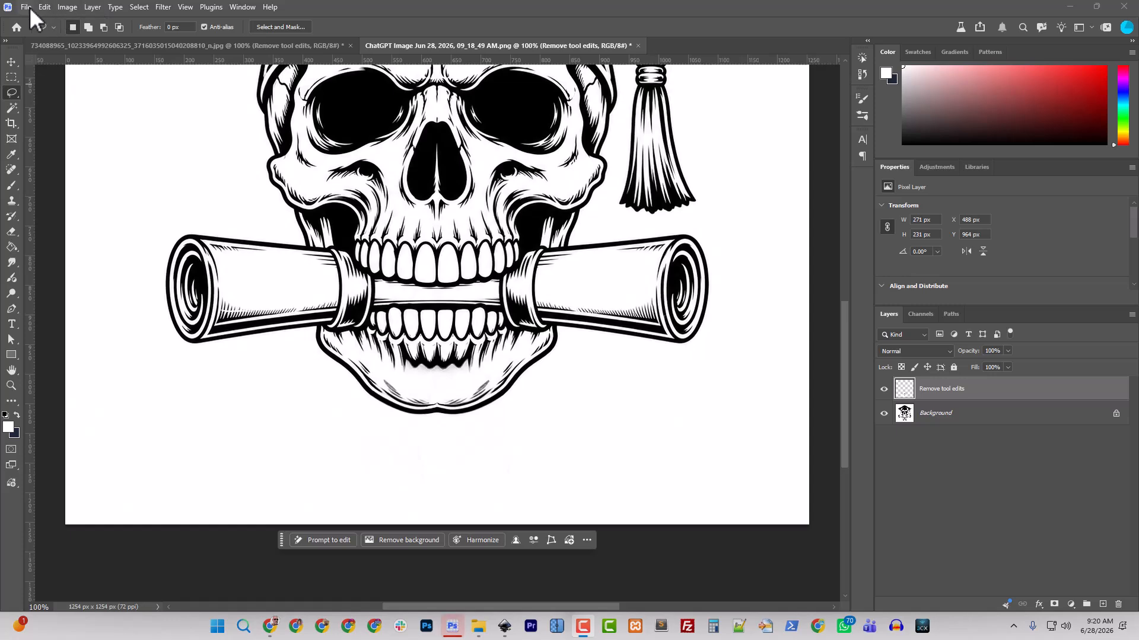
- Merge the Remove tool edits layer into the Background and save the skull image
{"action": "left_click", "coordinate": [27, 7]}
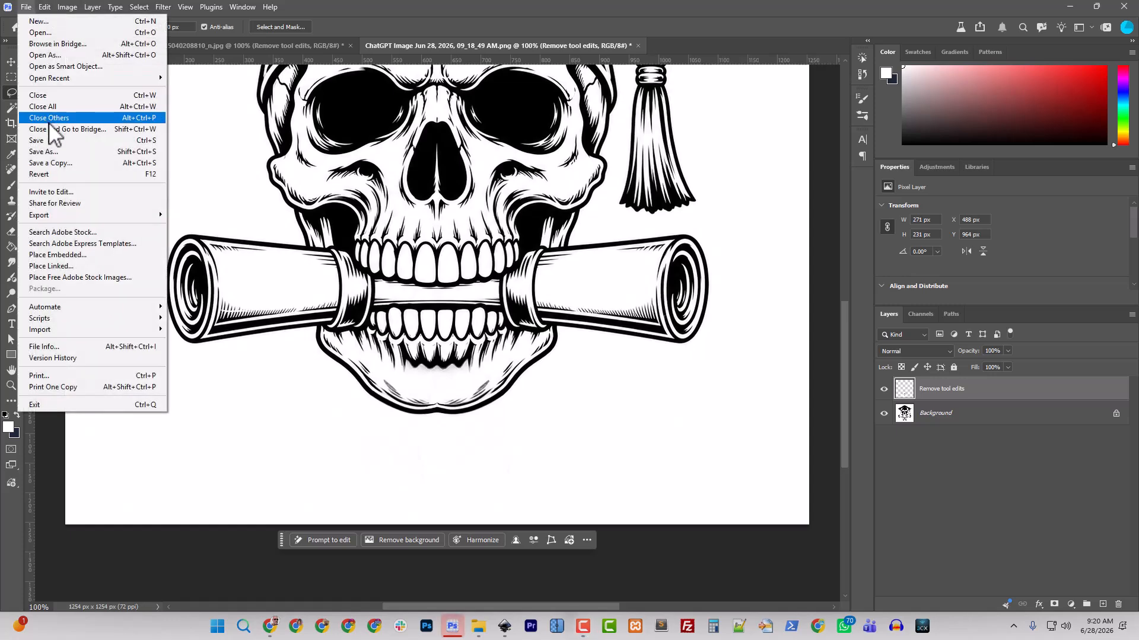
{"action": "left_click", "coordinate": [979, 417]}
{"action": "left_click", "coordinate": [946, 413], "text": "shift"}
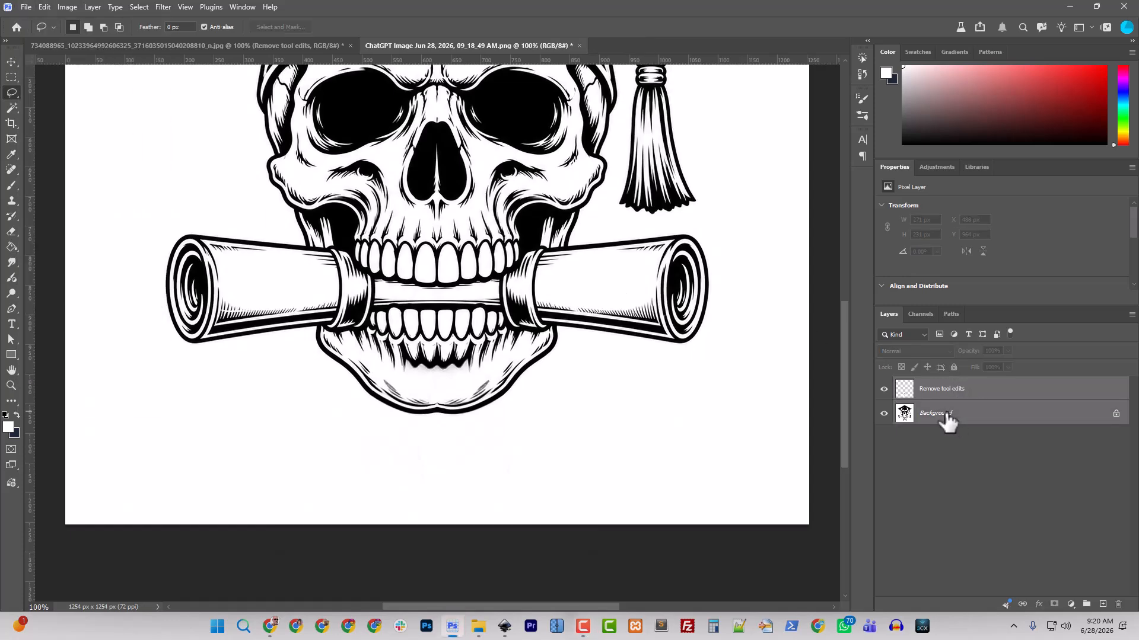
{"action": "key", "text": "ctrl+e"}
{"action": "key", "text": "ctrl+s"}
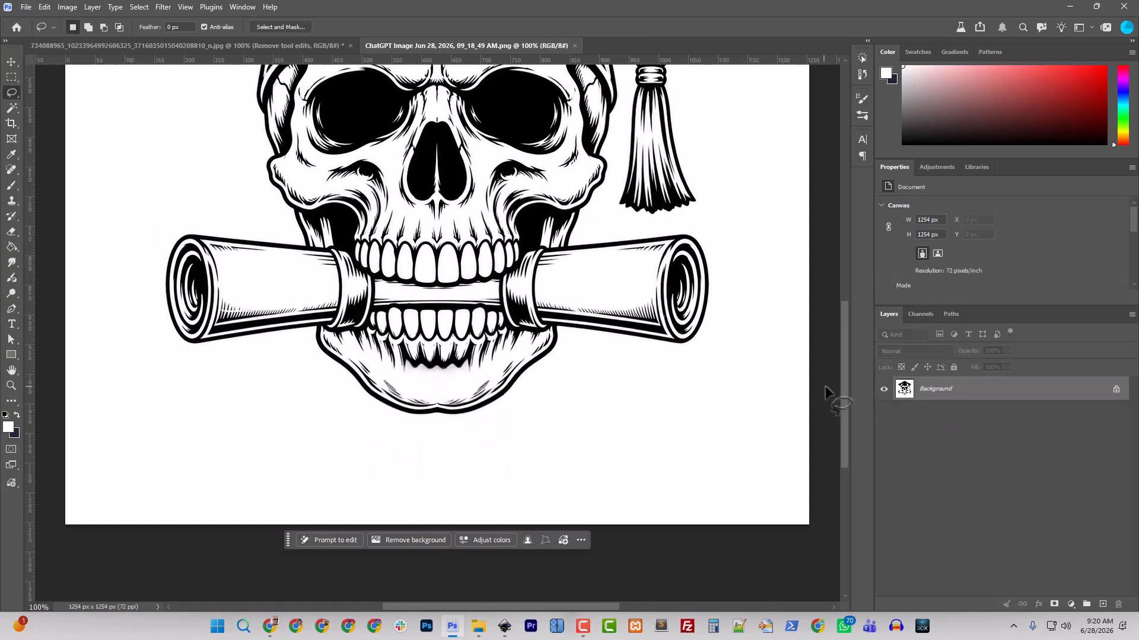
- Switch to the concept folder in File Explorer and rename the ChatGPT skull image as Straight_On
{"action": "left_click", "coordinate": [1067, 6]}
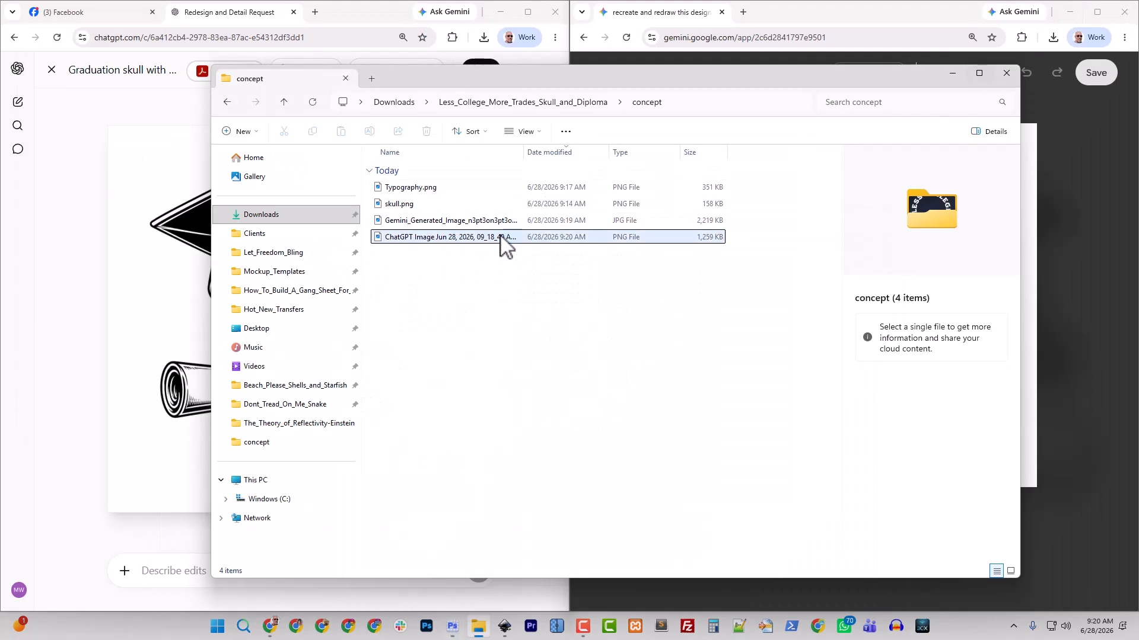
{"action": "left_click", "coordinate": [449, 247]}
{"action": "right_click", "coordinate": [446, 248]}
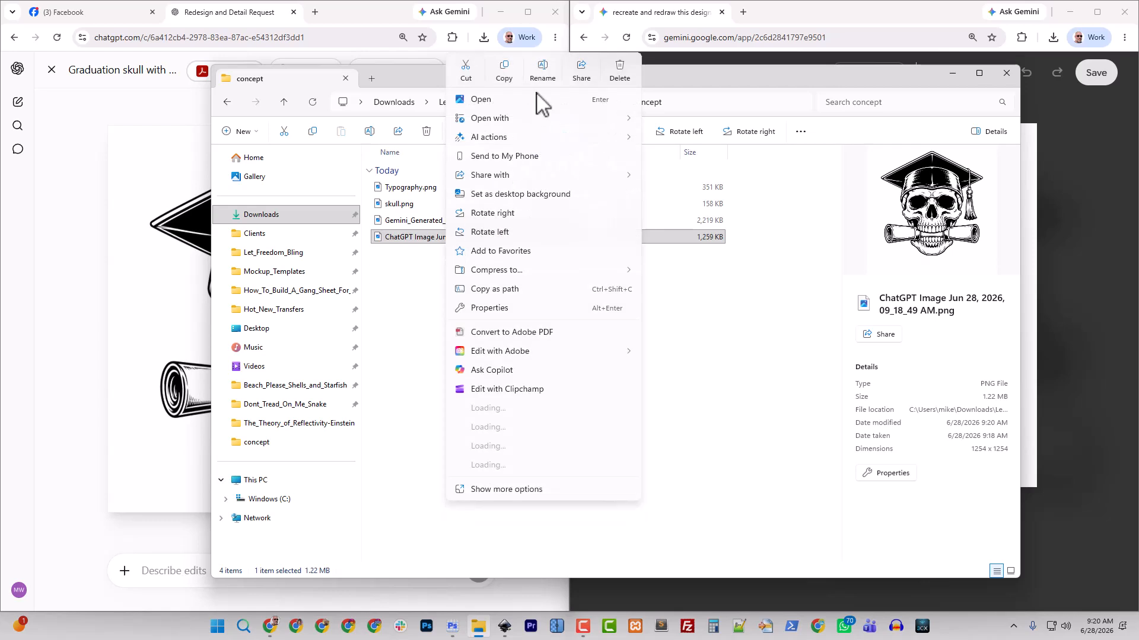
{"action": "left_click", "coordinate": [545, 69]}
{"action": "type", "text": "Strai"}
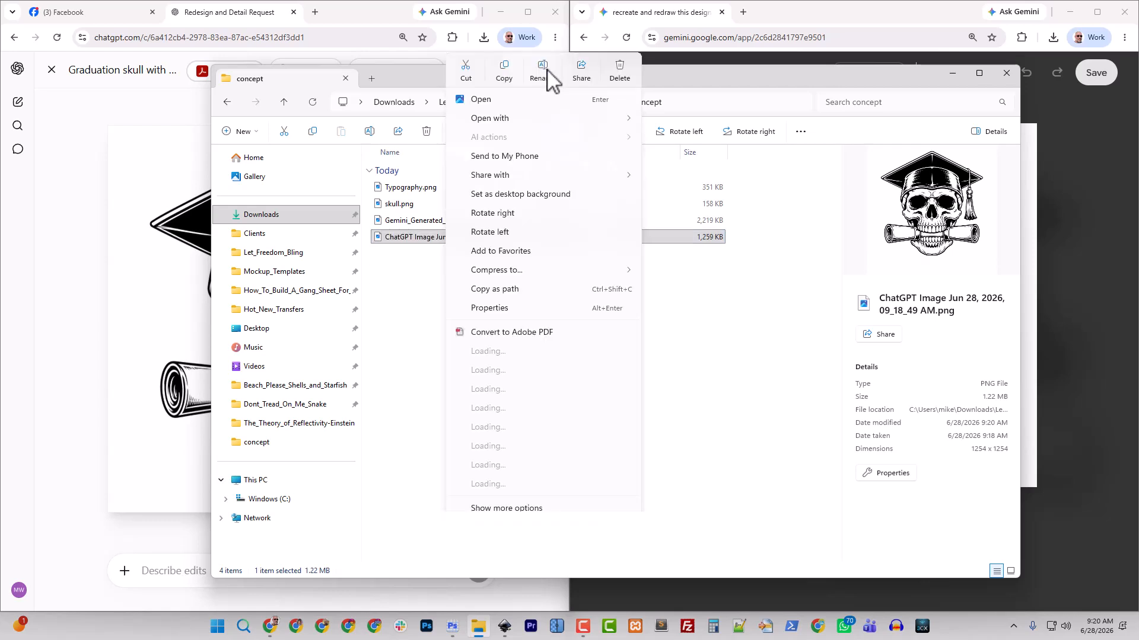
{"action": "type", "text": "ght_On"}
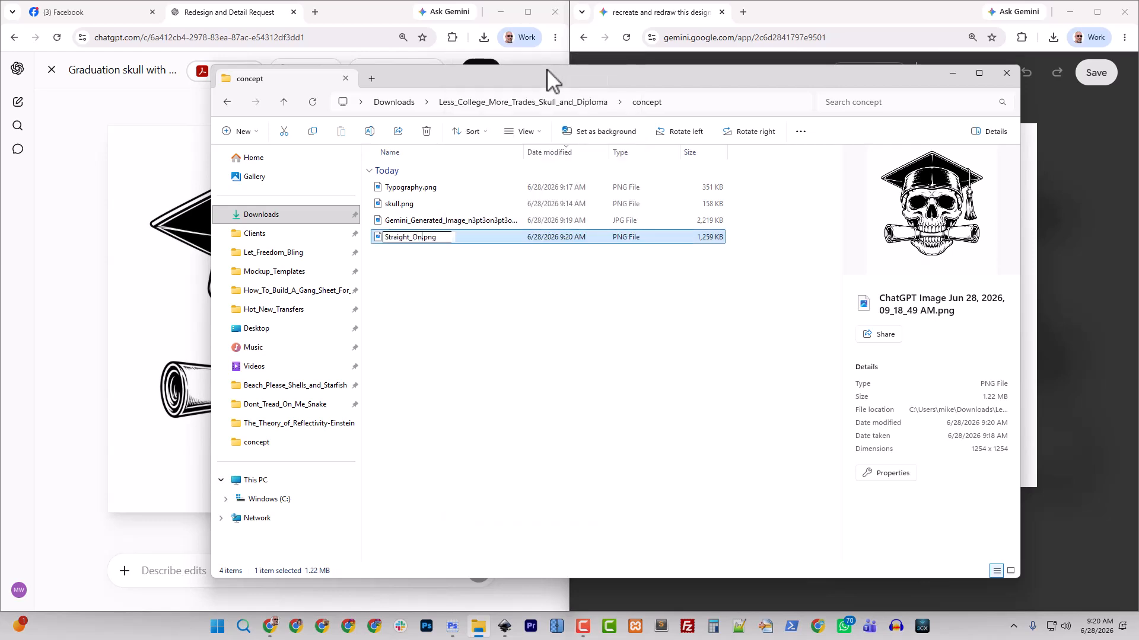
{"action": "key", "text": "Return"}
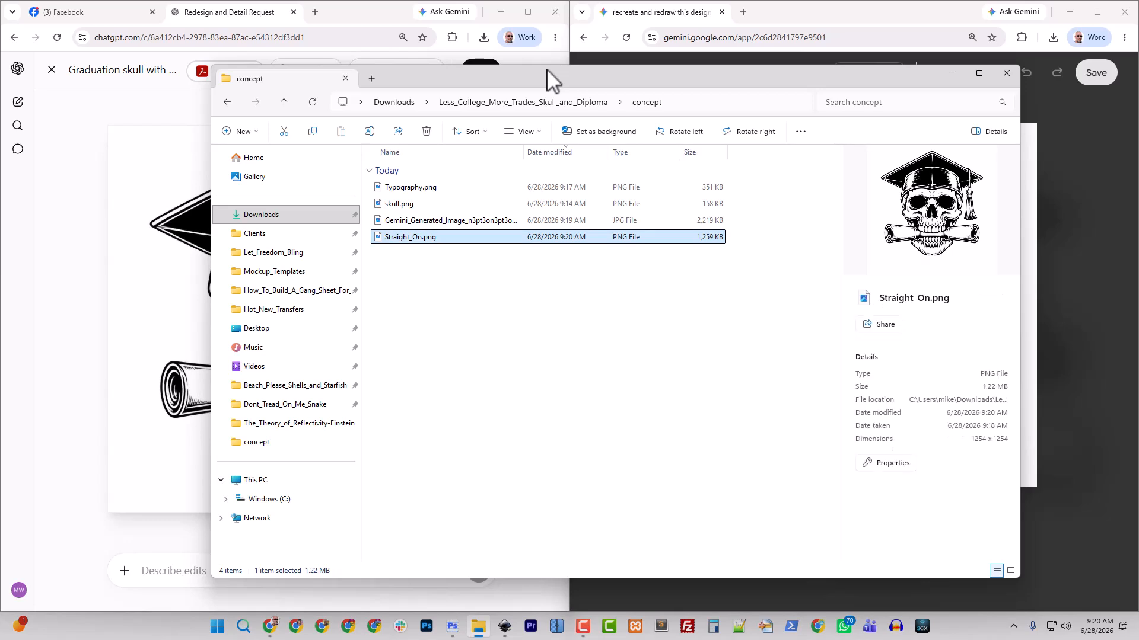
- Rename the Gemini skull image in the concept folder as Angle_Reference
{"action": "right_click", "coordinate": [399, 219]}
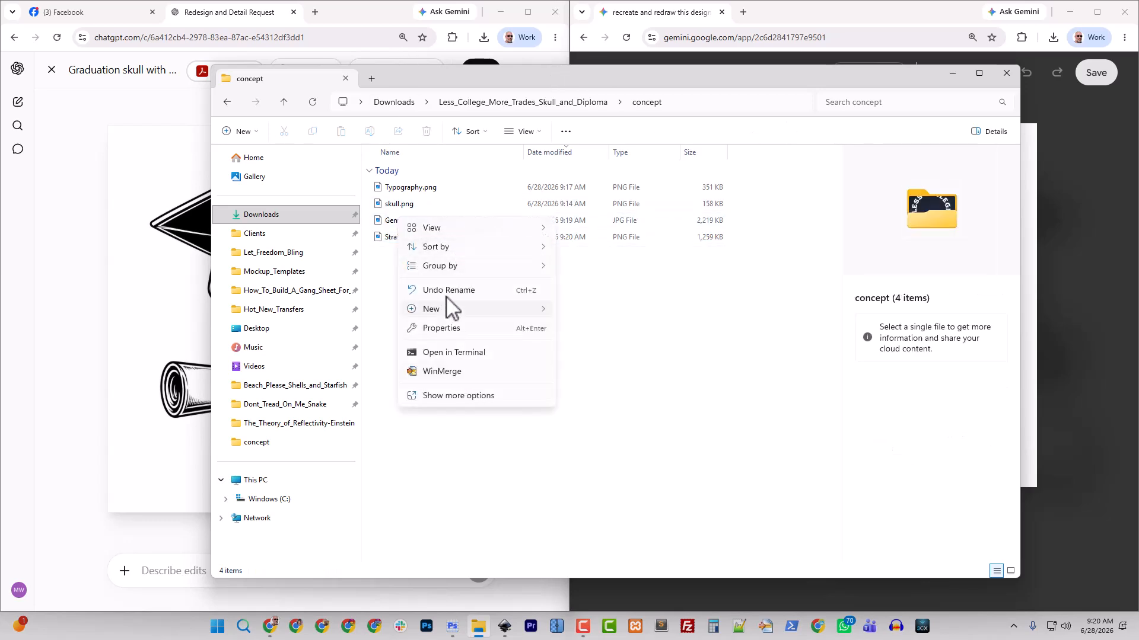
{"action": "left_click", "coordinate": [391, 220]}
{"action": "right_click", "coordinate": [392, 221]}
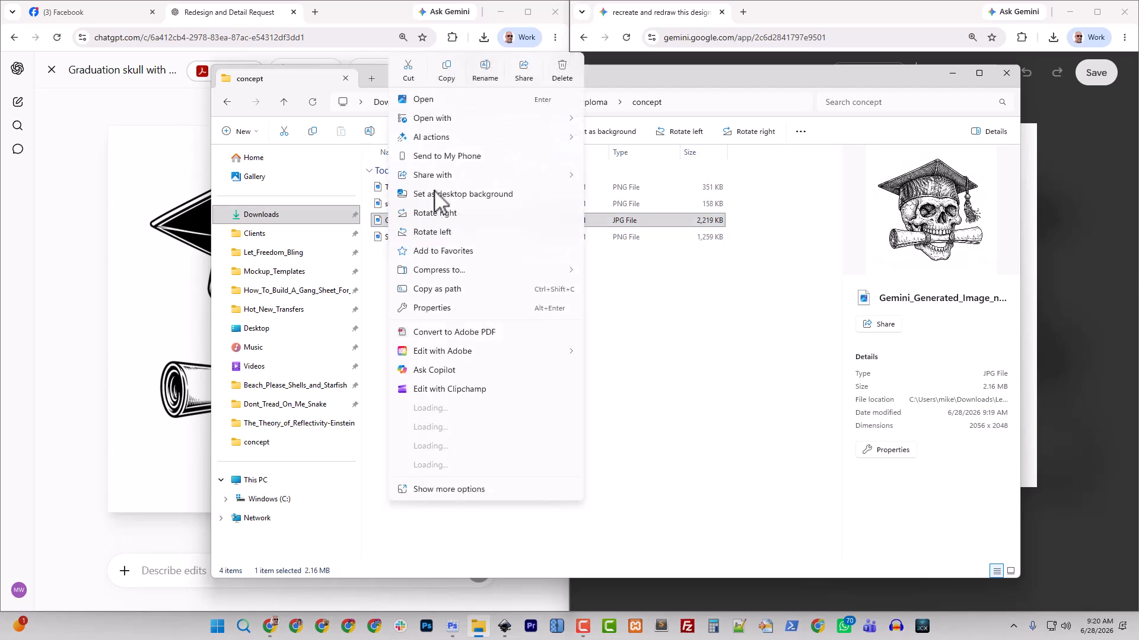
{"action": "left_click", "coordinate": [490, 72]}
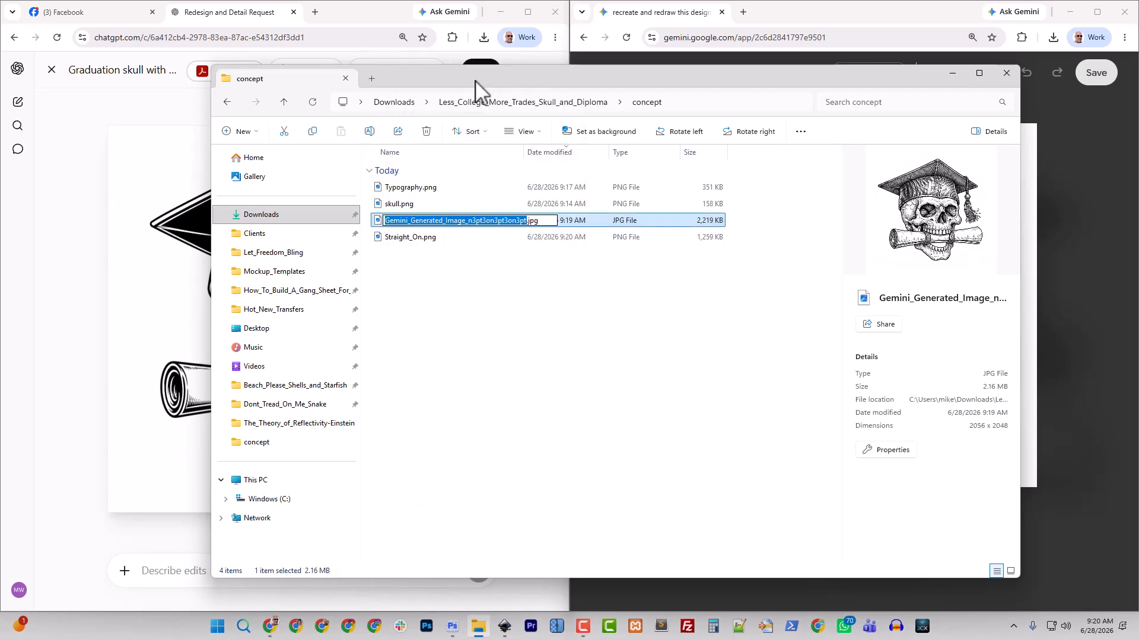
{"action": "type", "text": "An"}
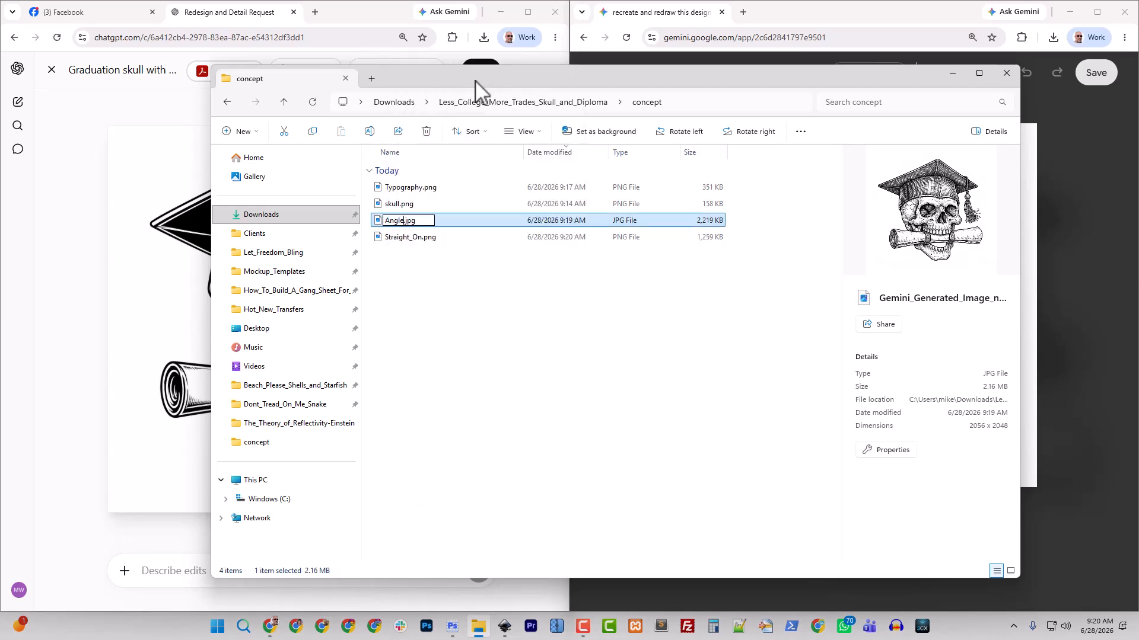
{"action": "type", "text": "gle_Reference"}
{"action": "key", "text": "Return"}
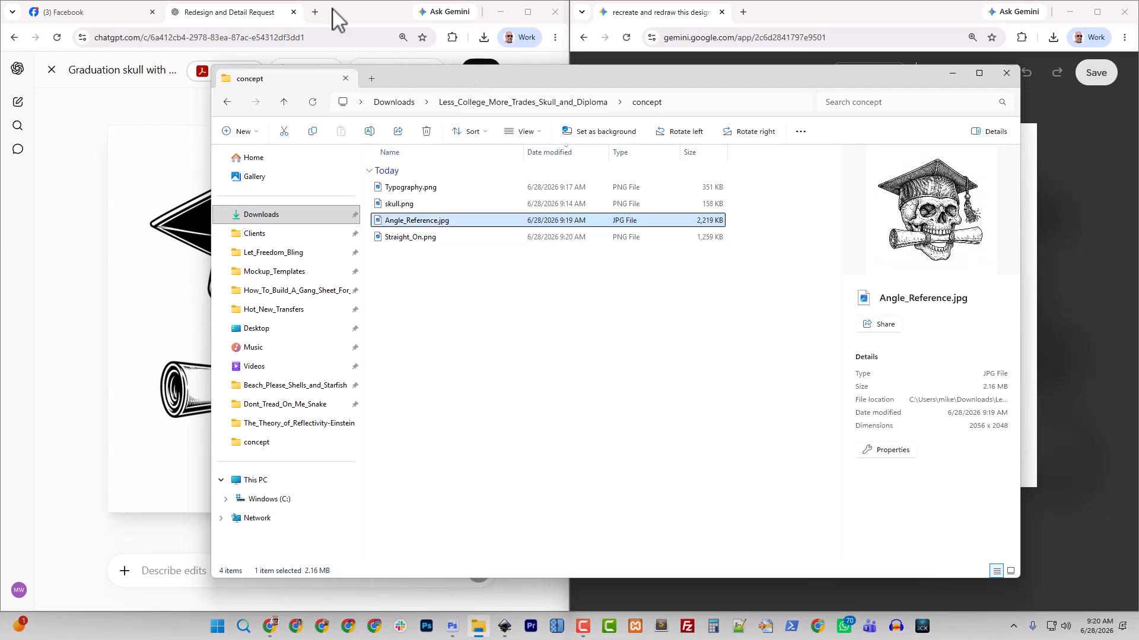
- Switch to ChatGPT and, in a new chat, submit a Create image prompt for the vector-style skull with diploma at the angle of Angle_Reference.png
{"action": "left_click", "coordinate": [215, 33]}
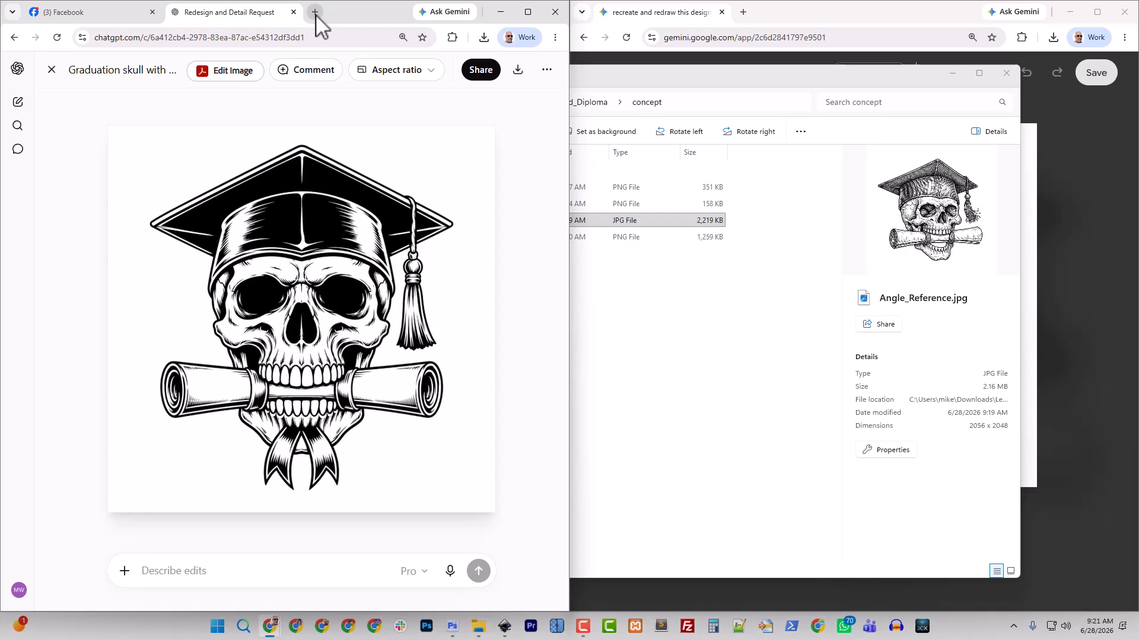
{"action": "left_click", "coordinate": [122, 18]}
{"action": "left_click", "coordinate": [255, 16]}
{"action": "left_click", "coordinate": [18, 103]}
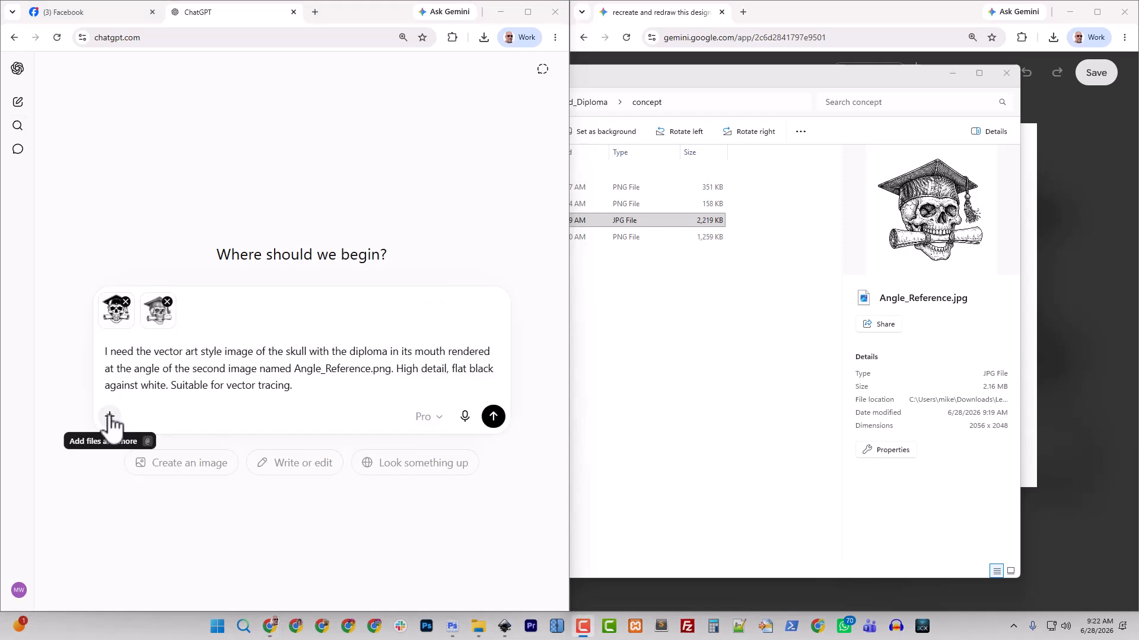
{"action": "left_click", "coordinate": [109, 416]}
{"action": "left_click", "coordinate": [166, 482]}
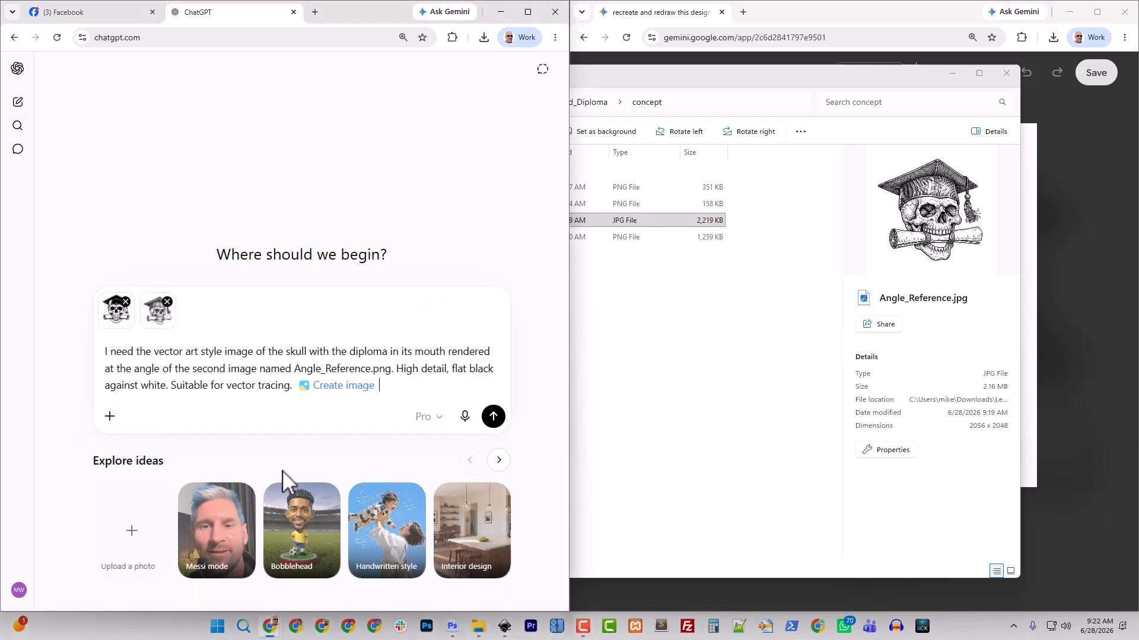
{"action": "left_click", "coordinate": [496, 421]}
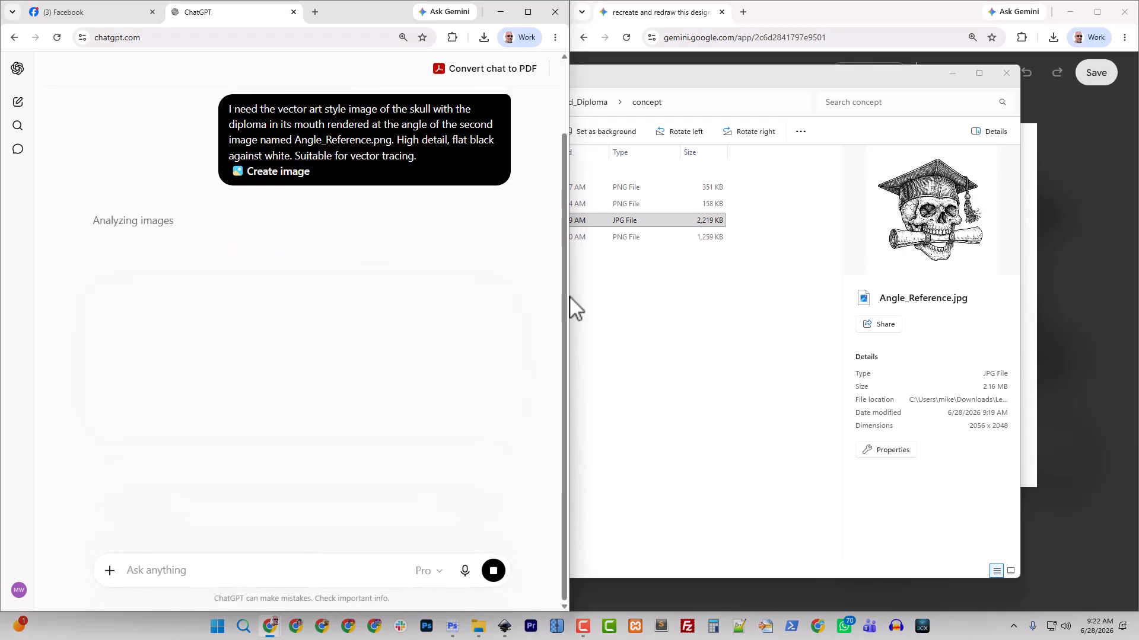
- Switch to the Gemini browser window and start a new chat
{"action": "left_click", "coordinate": [678, 12]}
{"action": "left_click", "coordinate": [600, 73]}
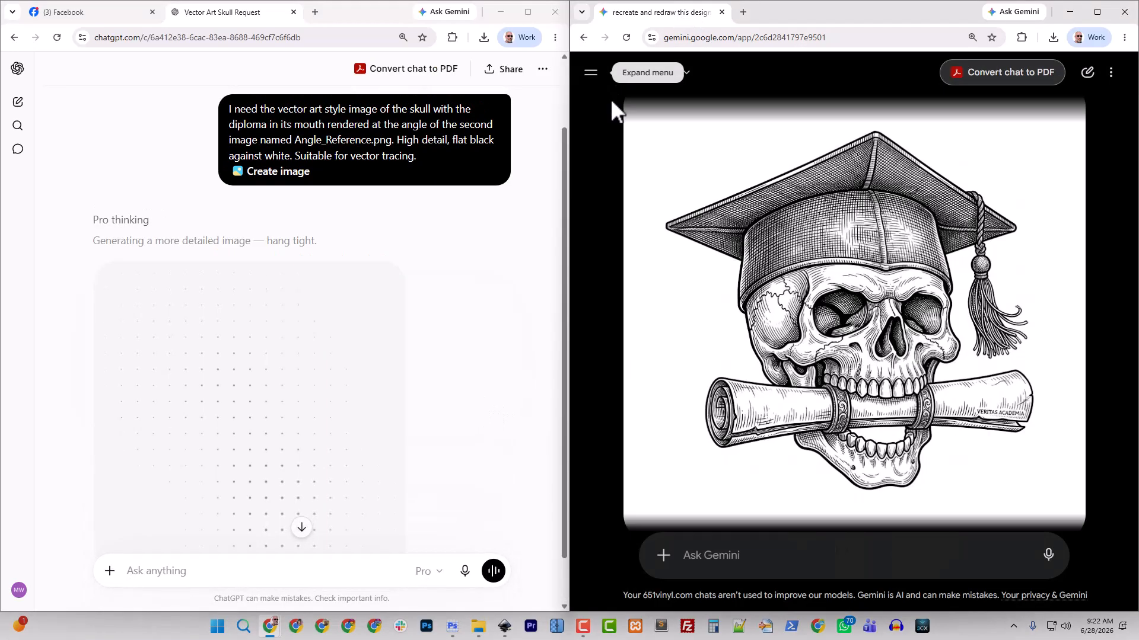
{"action": "left_click", "coordinate": [591, 75]}
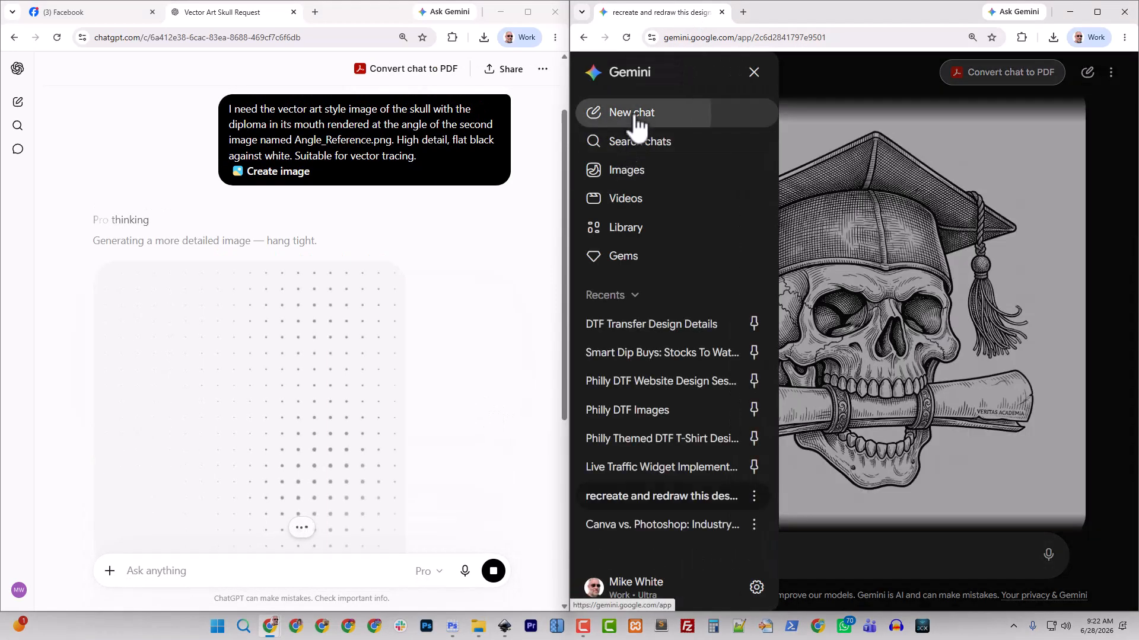
{"action": "left_click", "coordinate": [635, 114]}
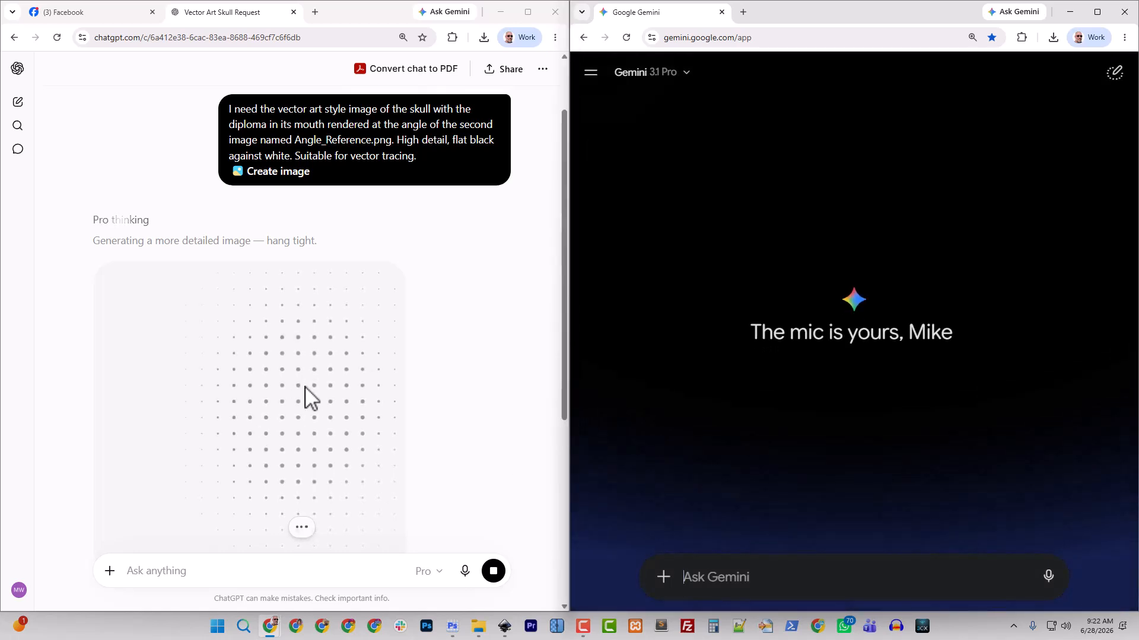
{"action": "scroll", "coordinate": [385, 166], "scroll_direction": "up", "scroll_amount": 2}
{"action": "right_click", "coordinate": [392, 151]}
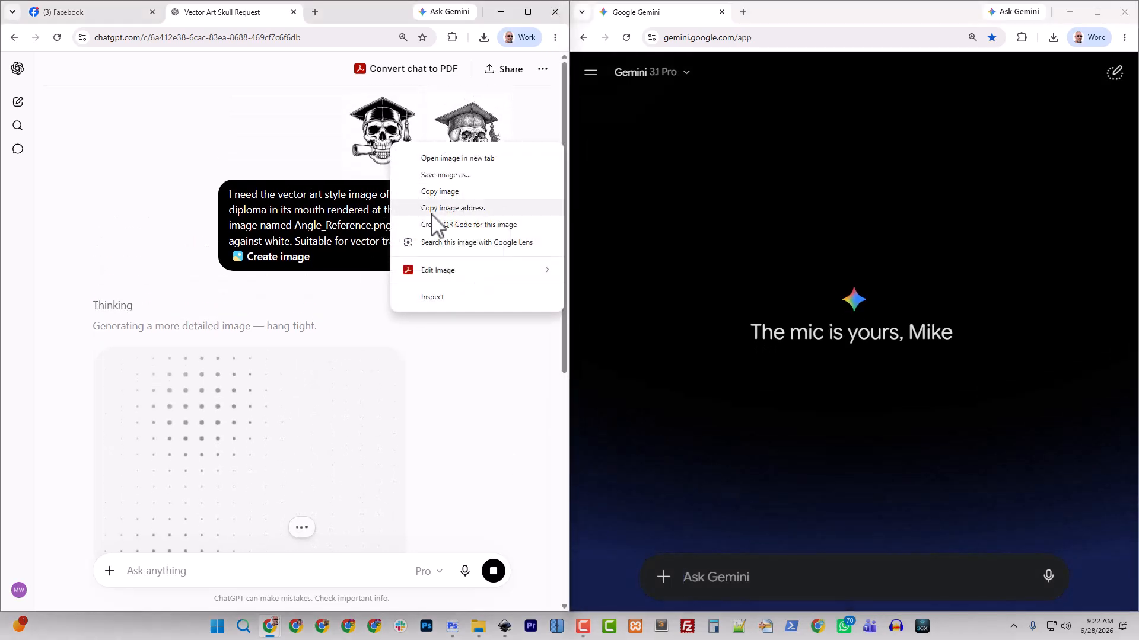
{"action": "left_click", "coordinate": [447, 191]}
{"action": "left_click", "coordinate": [758, 577]}
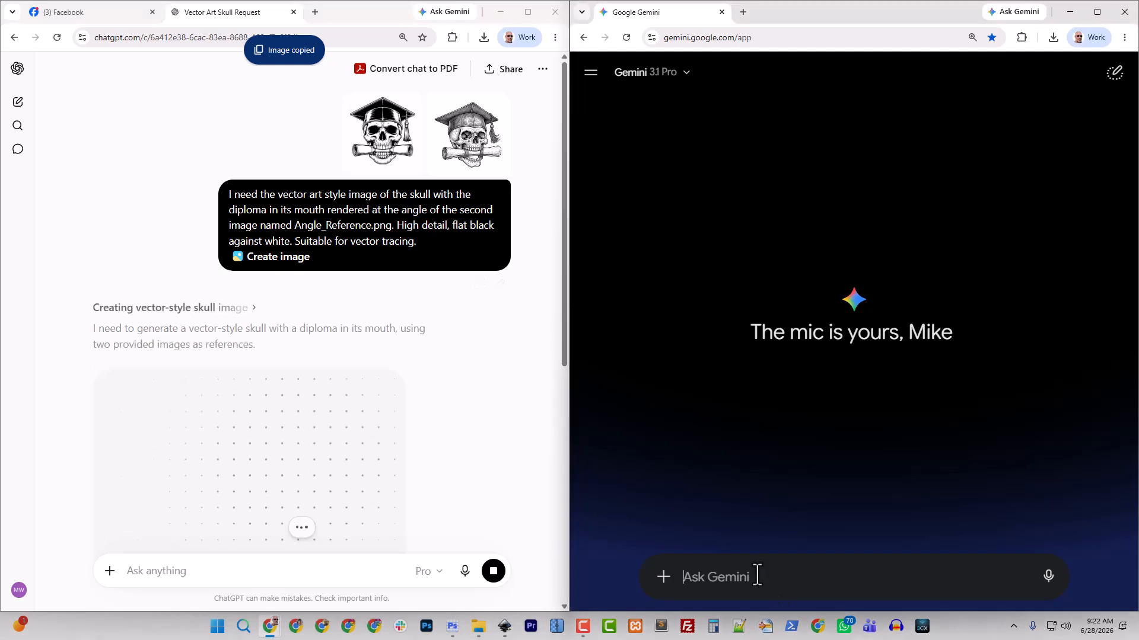
- Attach Straight_On.png and Angle_Reference.jpg from the concept folder to the new Gemini chat
{"action": "left_click", "coordinate": [662, 578]}
{"action": "left_click", "coordinate": [789, 344]}
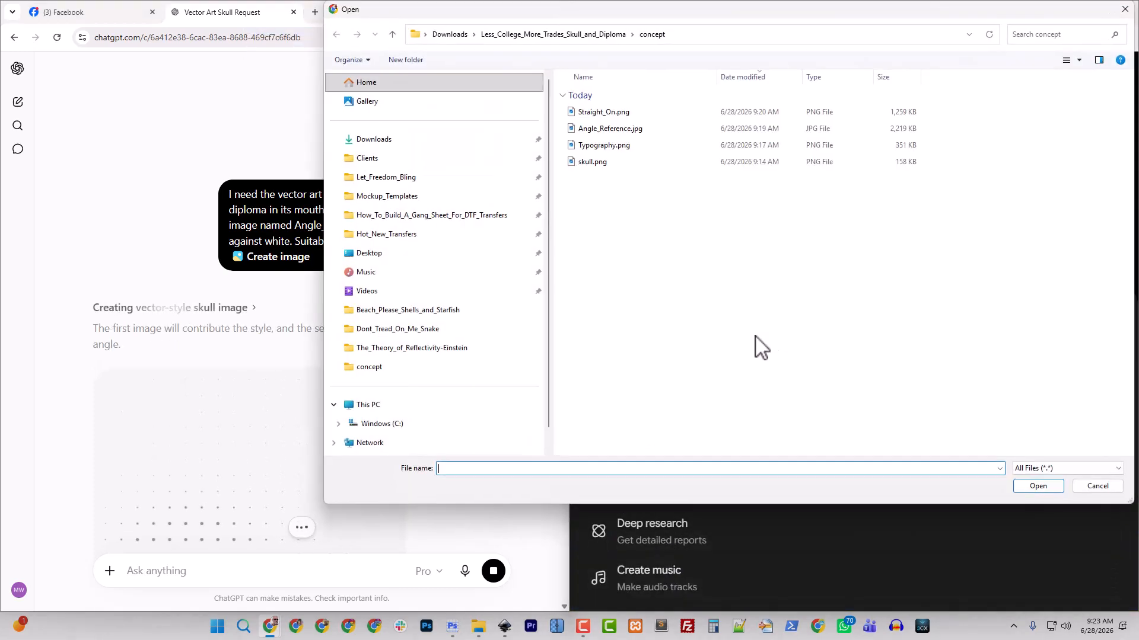
{"action": "left_click", "coordinate": [599, 112]}
{"action": "left_click", "coordinate": [611, 129], "text": "ctrl"}
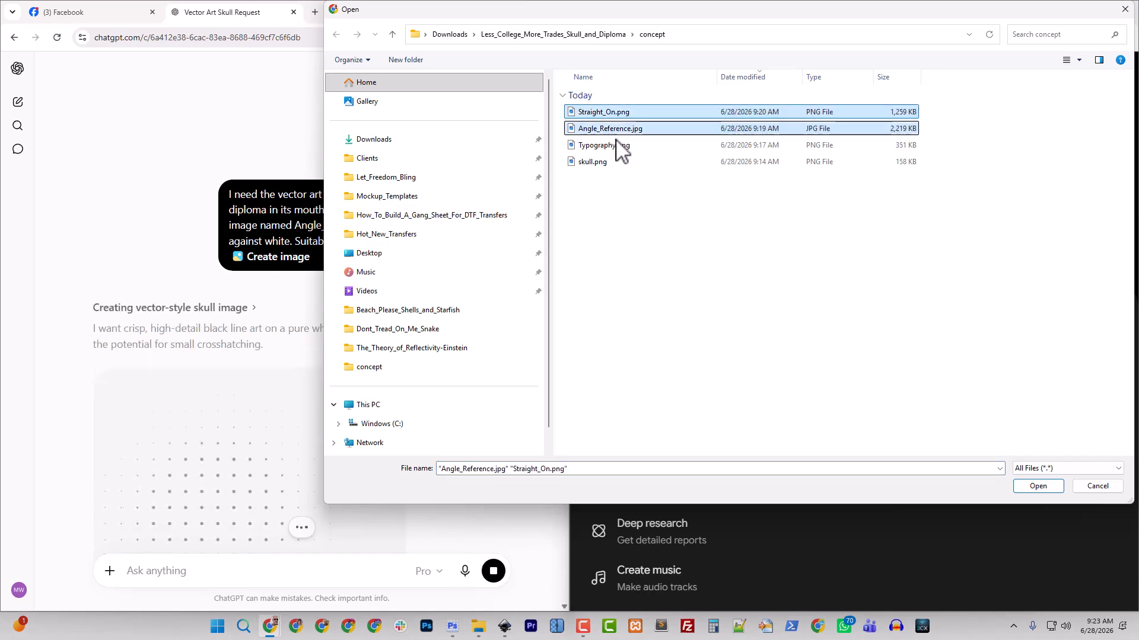
{"action": "left_click", "coordinate": [1037, 487]}
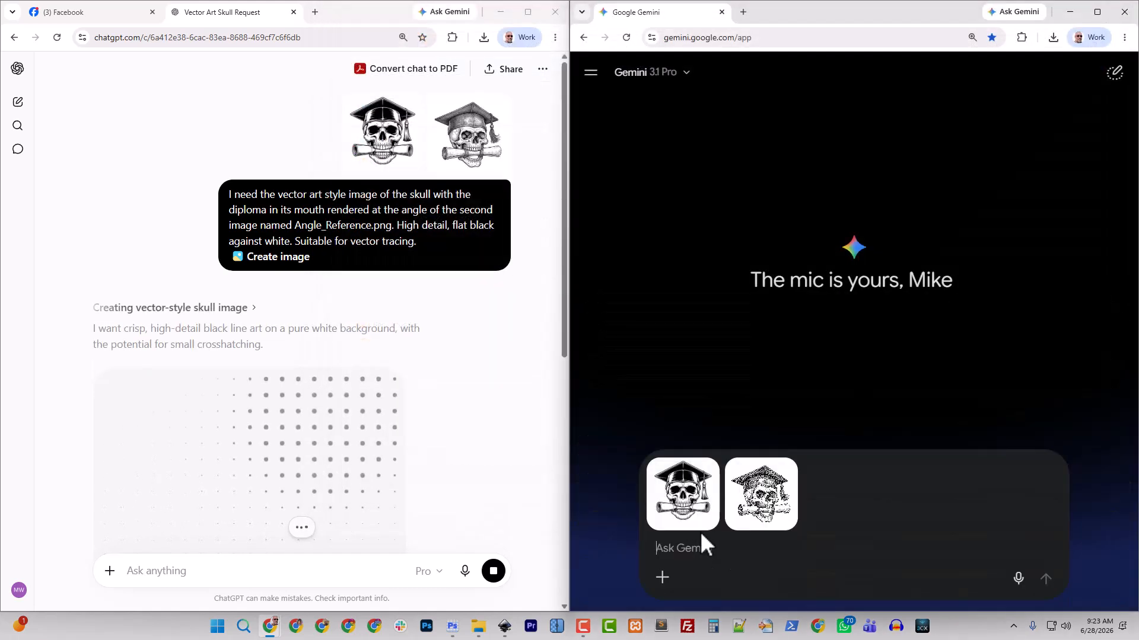
- Copy the skull prompt from ChatGPT into the Gemini chat and submit it with the Images tool enabled
{"action": "left_click", "coordinate": [478, 284]}
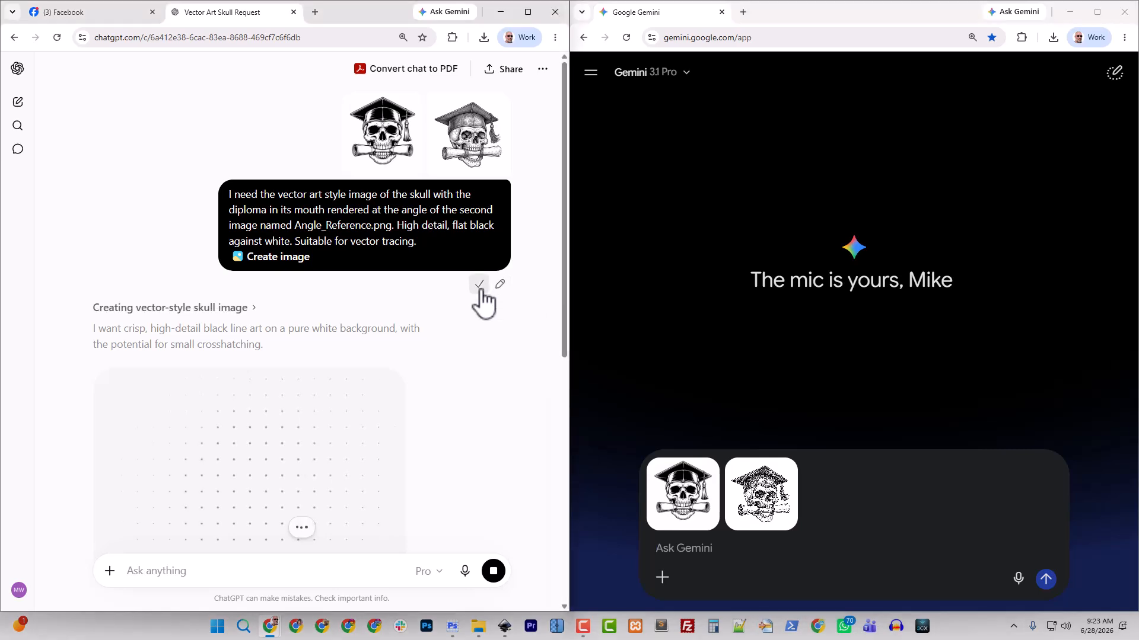
{"action": "left_click", "coordinate": [725, 551]}
{"action": "key", "text": "ctrl+v"}
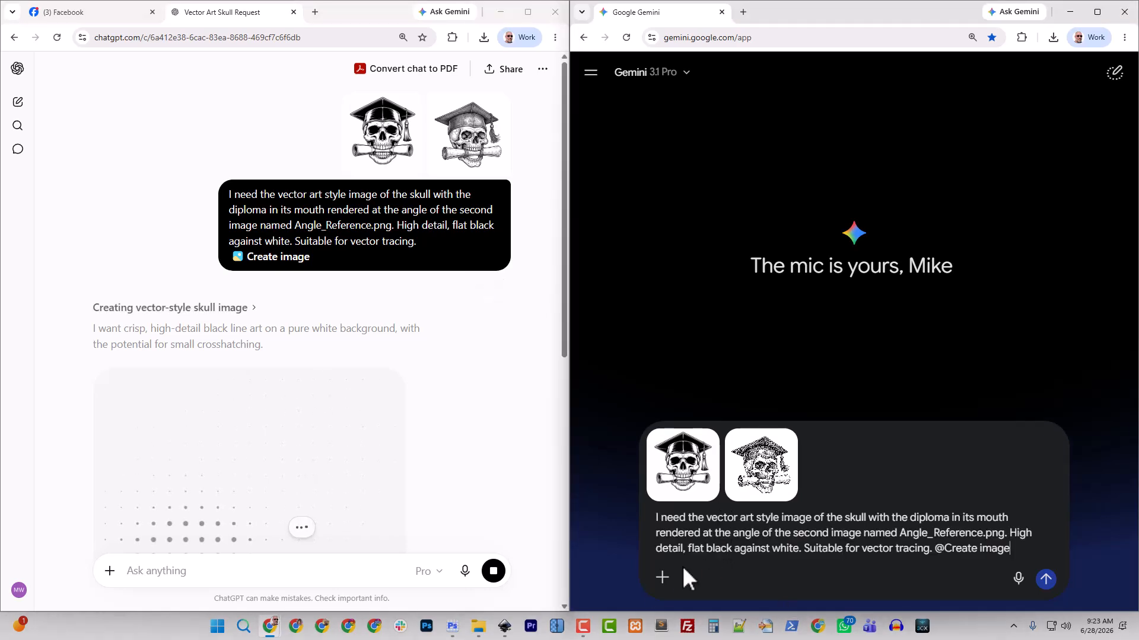
{"action": "left_click", "coordinate": [660, 578]}
{"action": "left_click", "coordinate": [676, 394]}
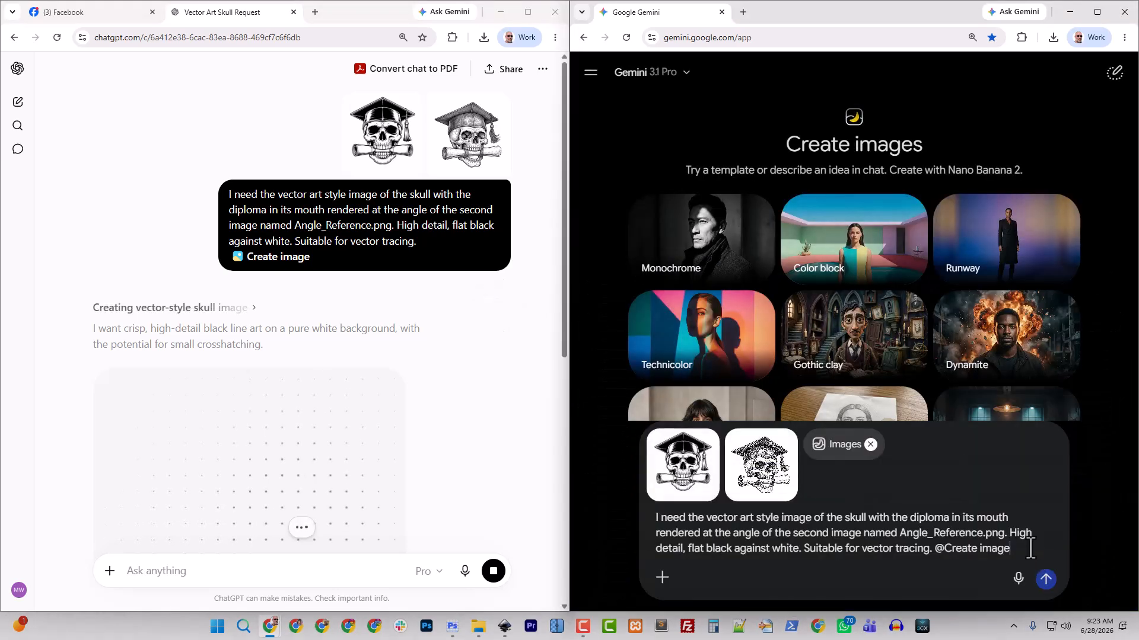
{"action": "left_click", "coordinate": [1047, 580]}
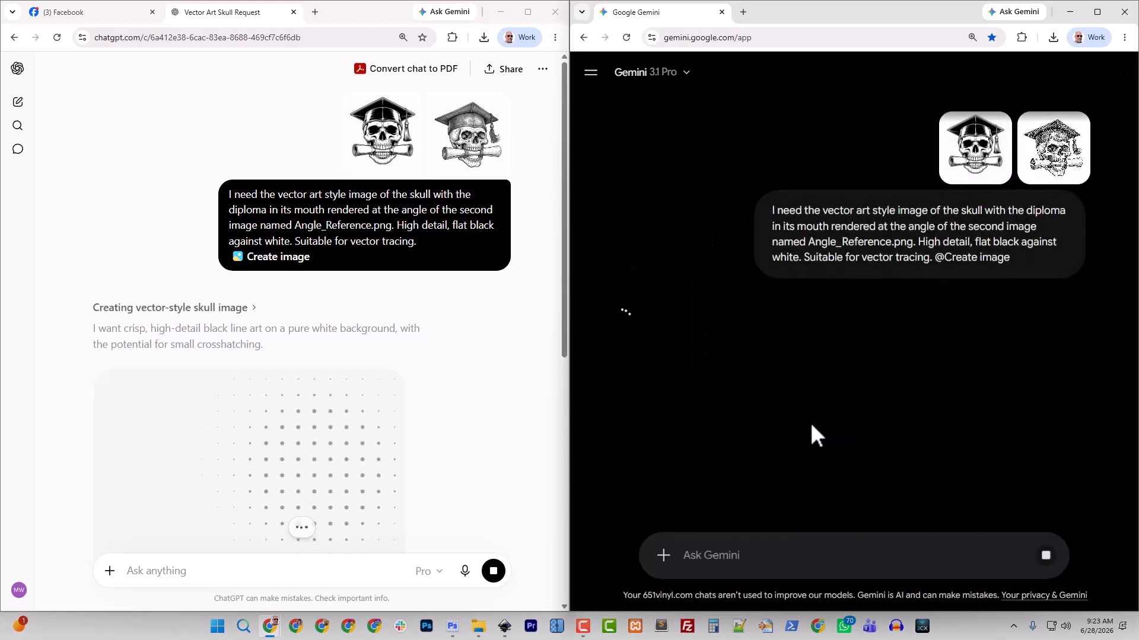
{"action": "scroll", "coordinate": [353, 399], "scroll_direction": "down", "scroll_amount": 4}
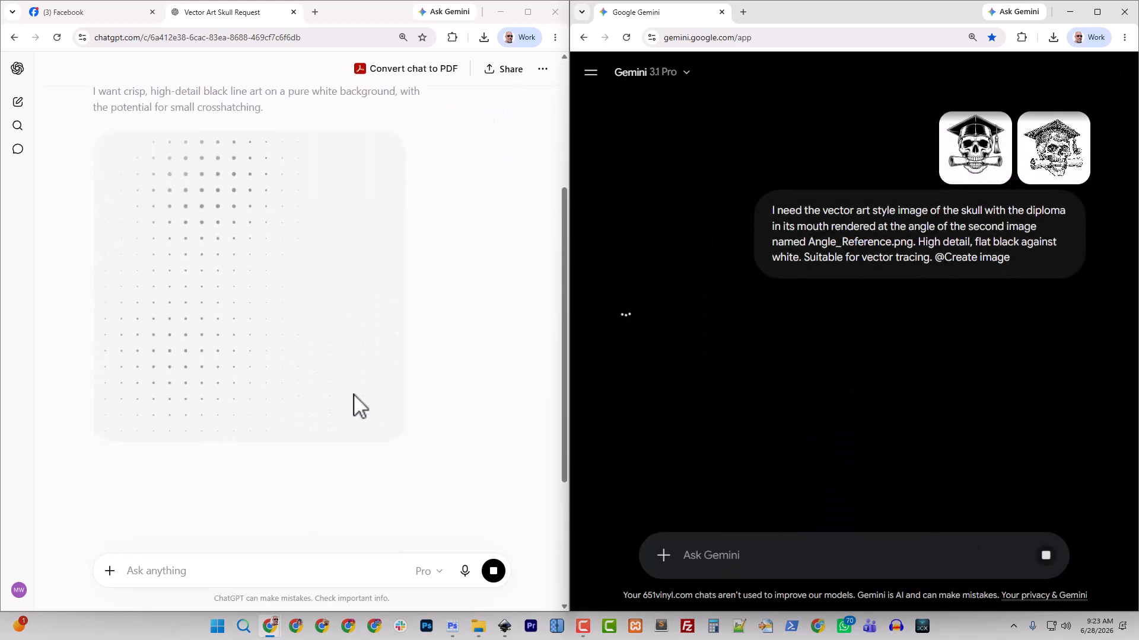
- Open chatgpt.com in a new browser tab beside the running skull request
{"action": "key", "text": "ctrl+t"}
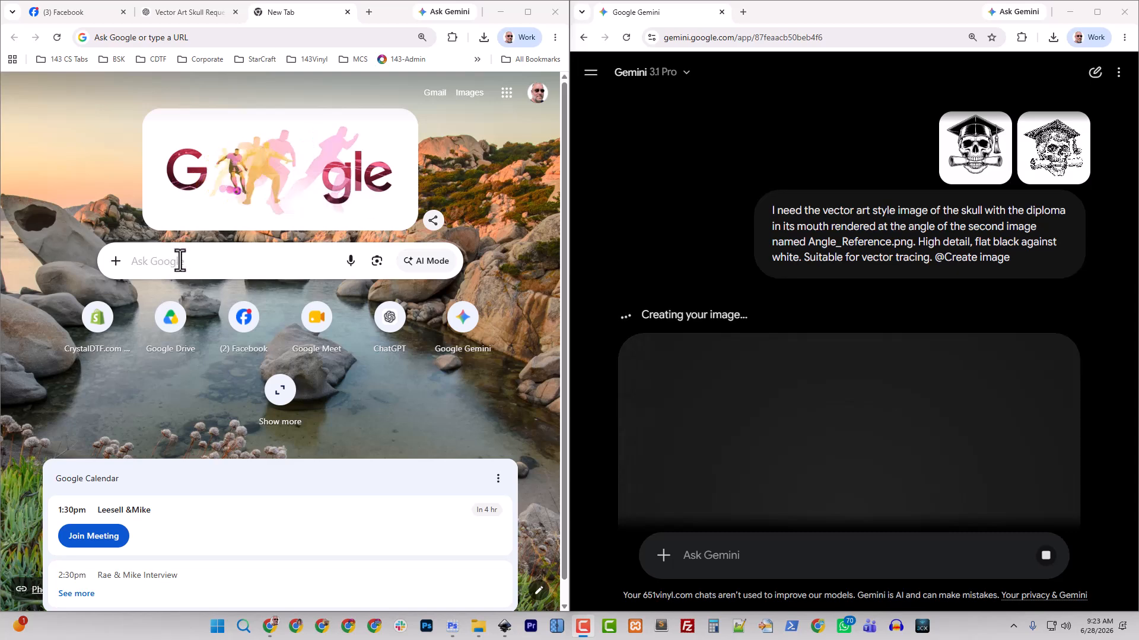
{"action": "left_click", "coordinate": [176, 268]}
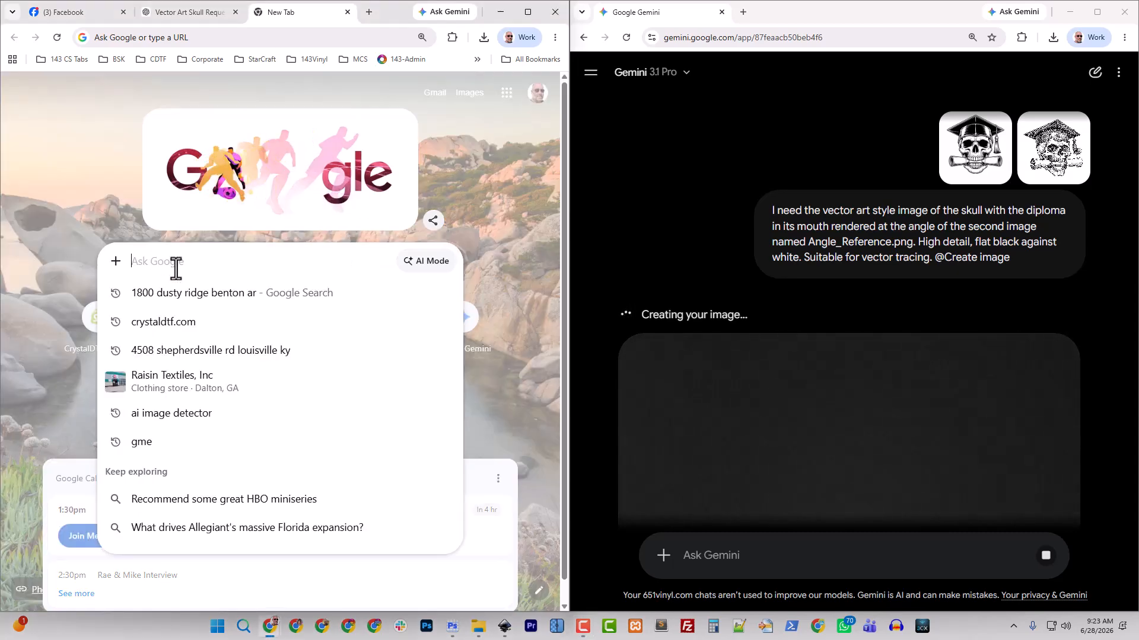
{"action": "type", "text": "ca"}
{"action": "key", "text": "BackSpace"}
{"action": "key", "text": "BackSpace"}
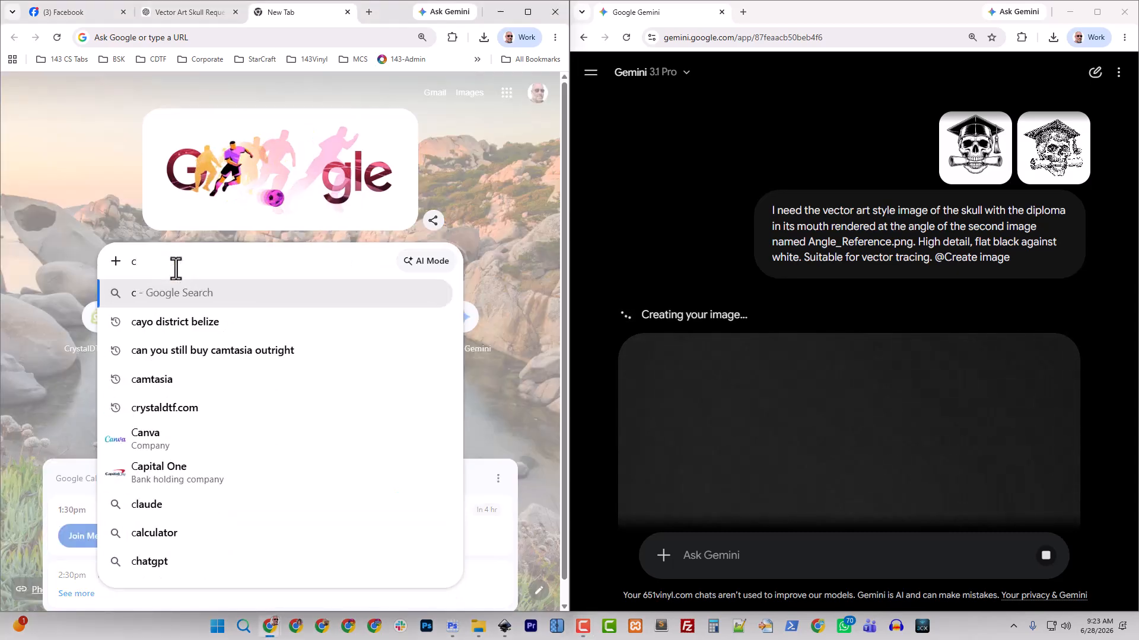
{"action": "left_click", "coordinate": [194, 37]}
{"action": "type", "text": "chatgpt.com"}
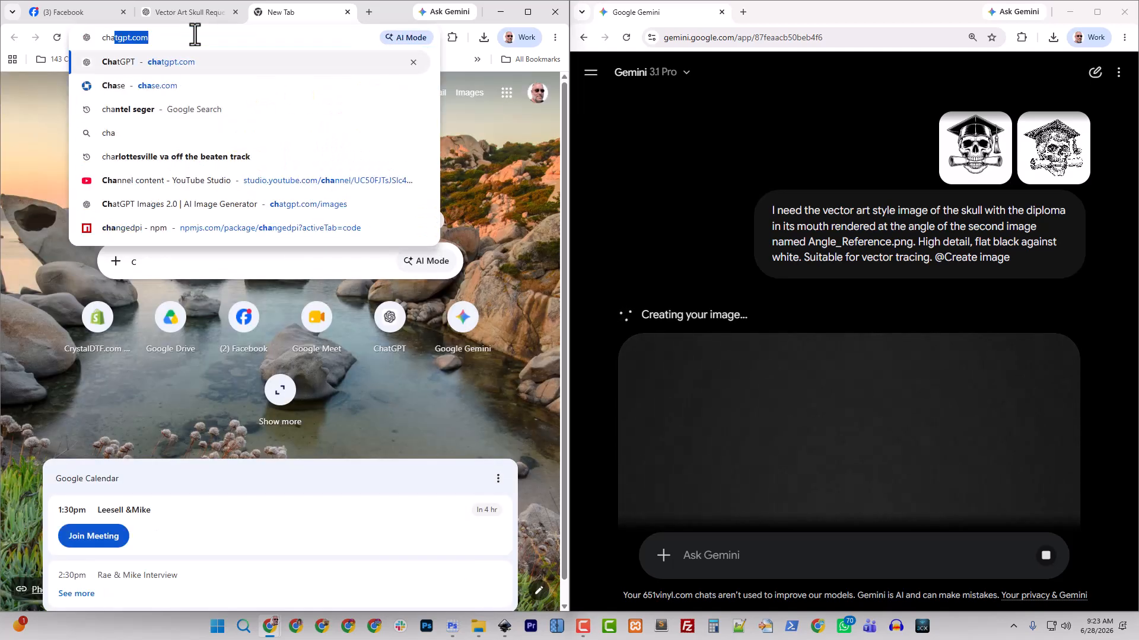
{"action": "key", "text": "Return"}
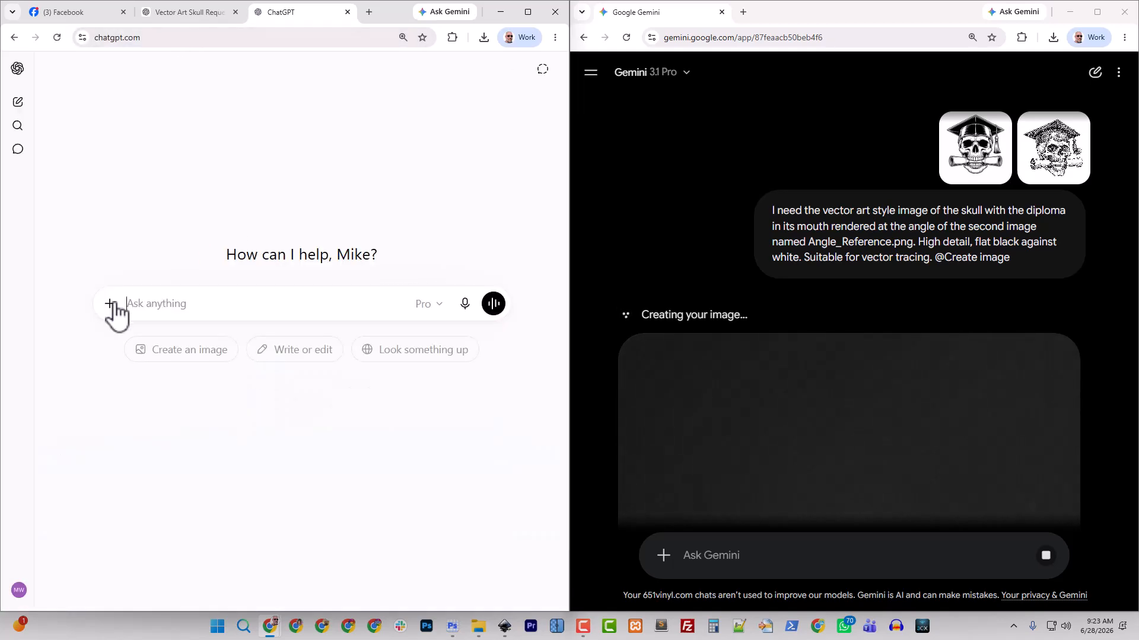
- Attach Typography.png from the concept folder to the new ChatGPT chat
{"action": "left_click", "coordinate": [109, 304]}
{"action": "left_click", "coordinate": [137, 342]}
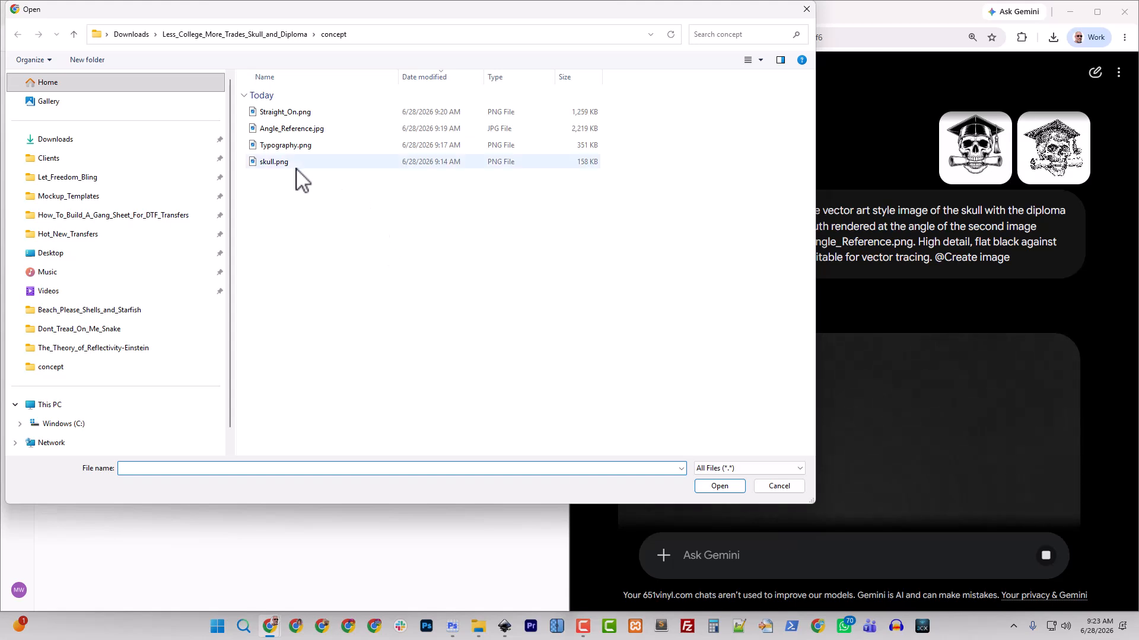
{"action": "left_click", "coordinate": [291, 146]}
{"action": "left_click", "coordinate": [719, 485]}
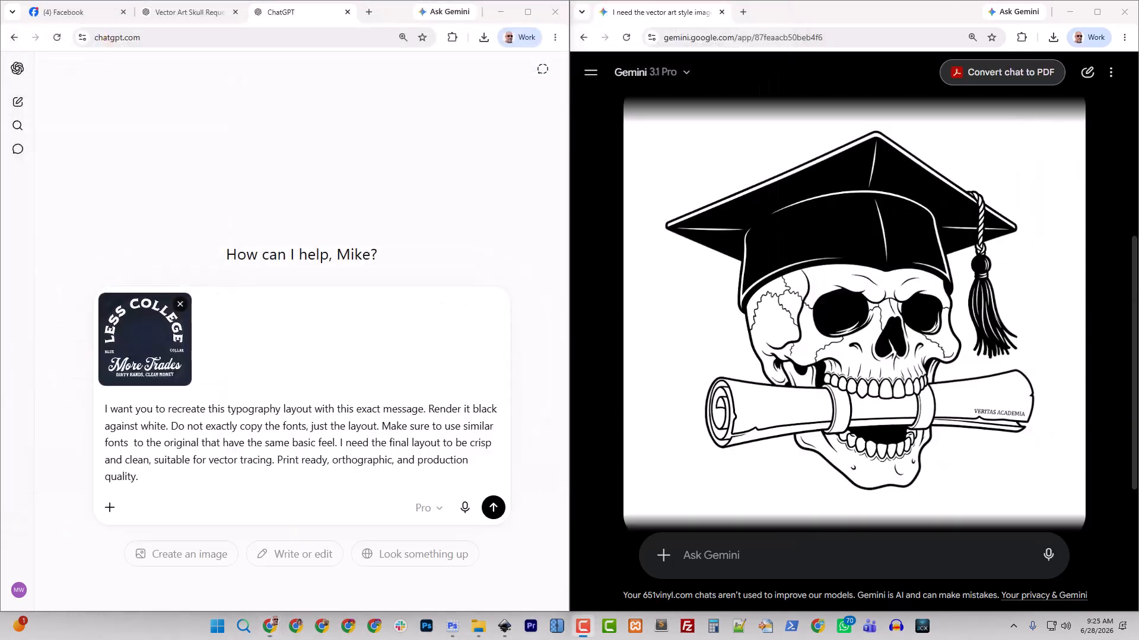
- Submit the prompt to recreate the typography layout black against white with Create image enabled, and copy the sent prompt text
{"action": "left_click", "coordinate": [109, 508]}
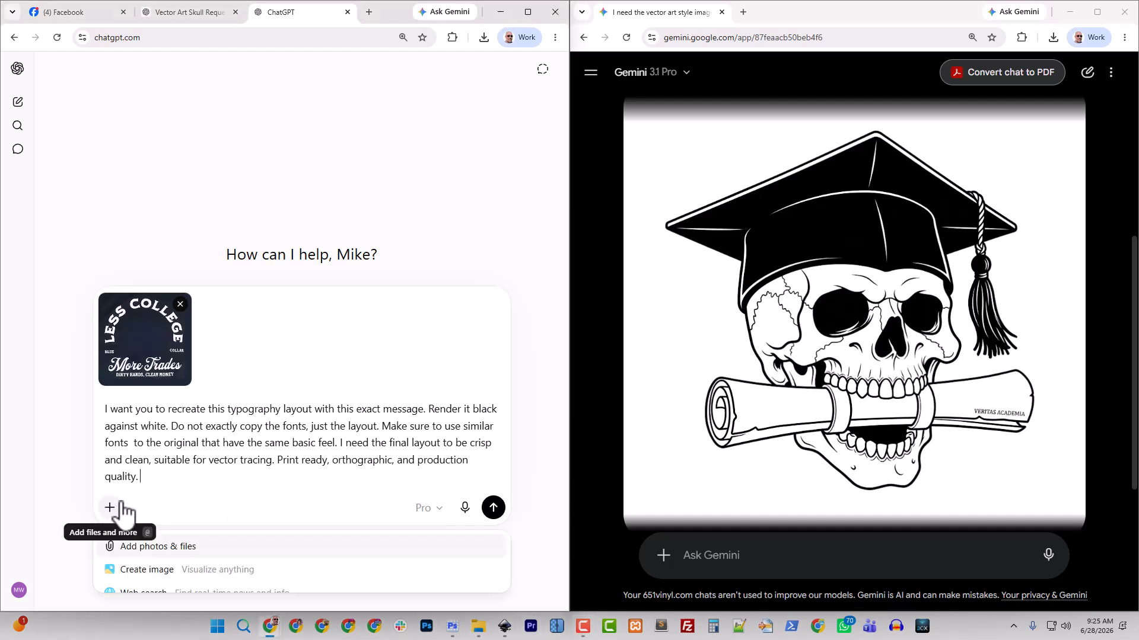
{"action": "left_click", "coordinate": [159, 571]}
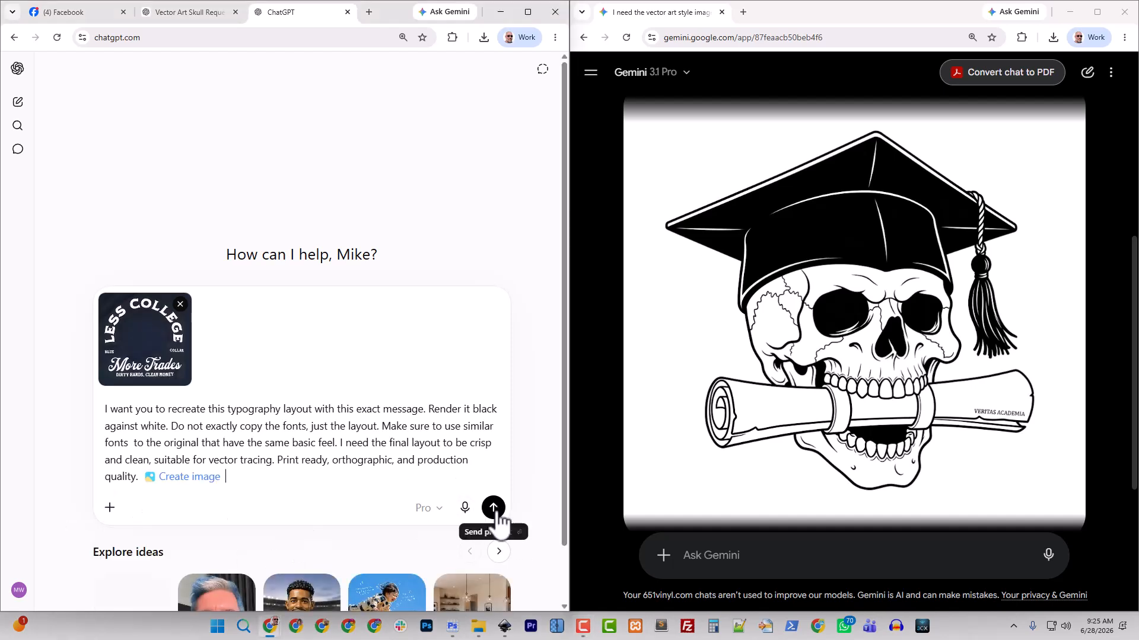
{"action": "left_click", "coordinate": [493, 508]}
{"action": "left_click", "coordinate": [478, 229]}
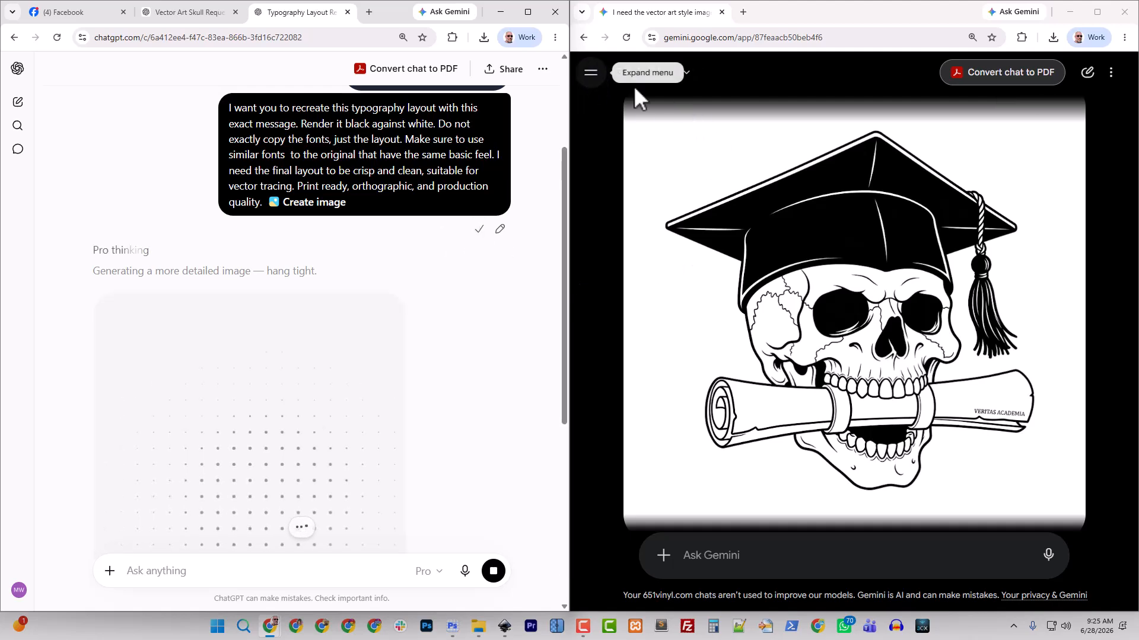
- Download Gemini's full-size angled skull image, then start and reload a new Gemini chat
{"action": "left_click", "coordinate": [868, 263]}
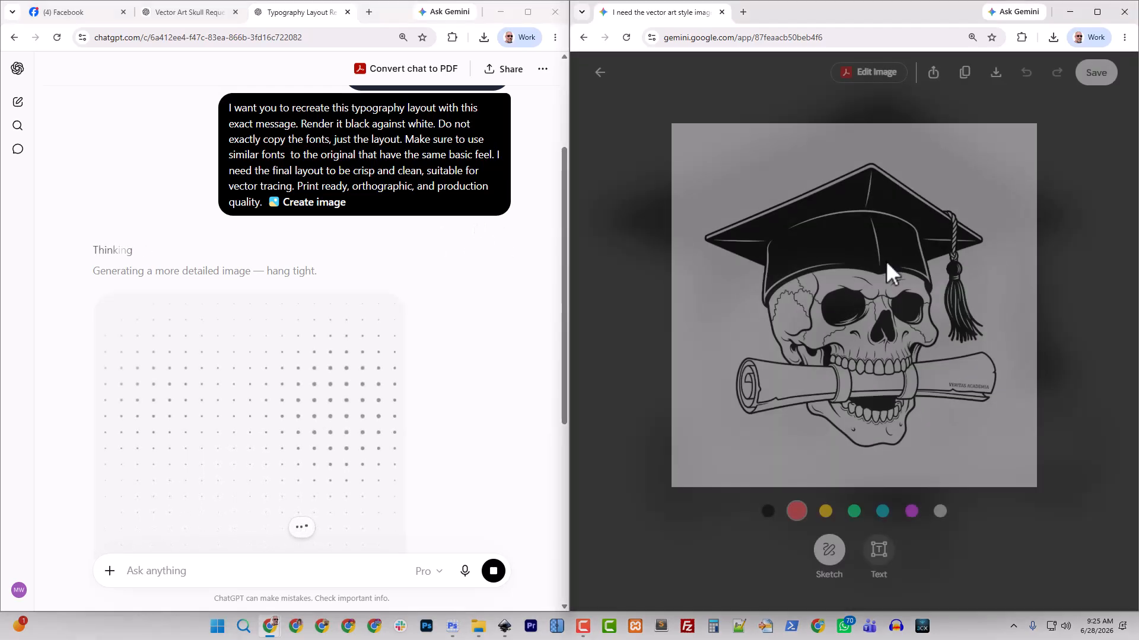
{"action": "left_click", "coordinate": [997, 75]}
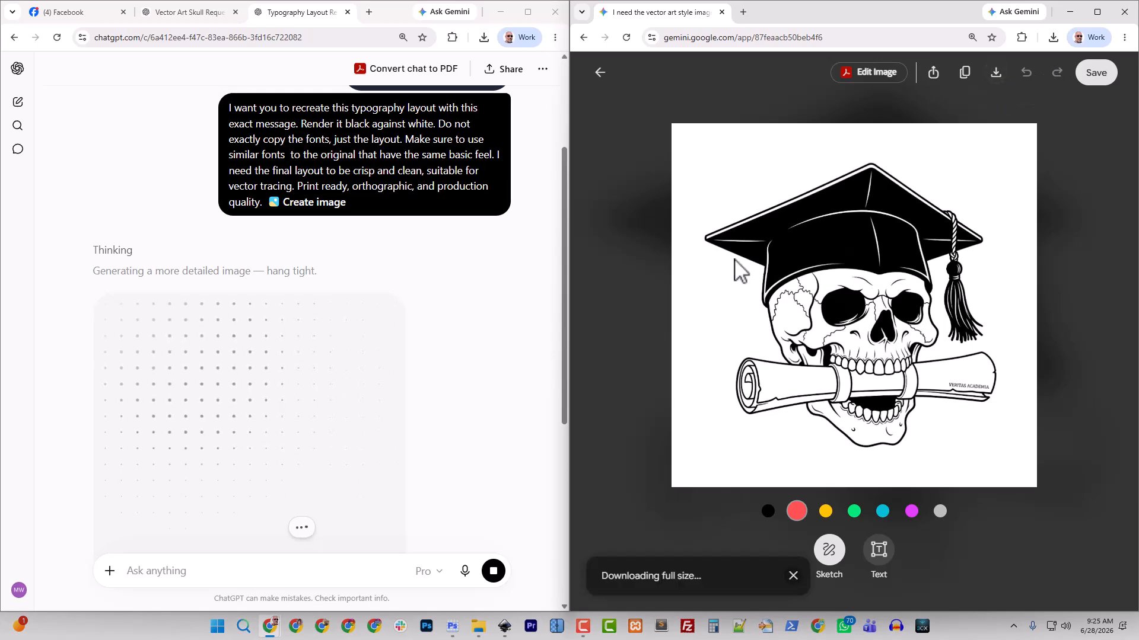
{"action": "left_click", "coordinate": [599, 75]}
{"action": "left_click", "coordinate": [597, 83]}
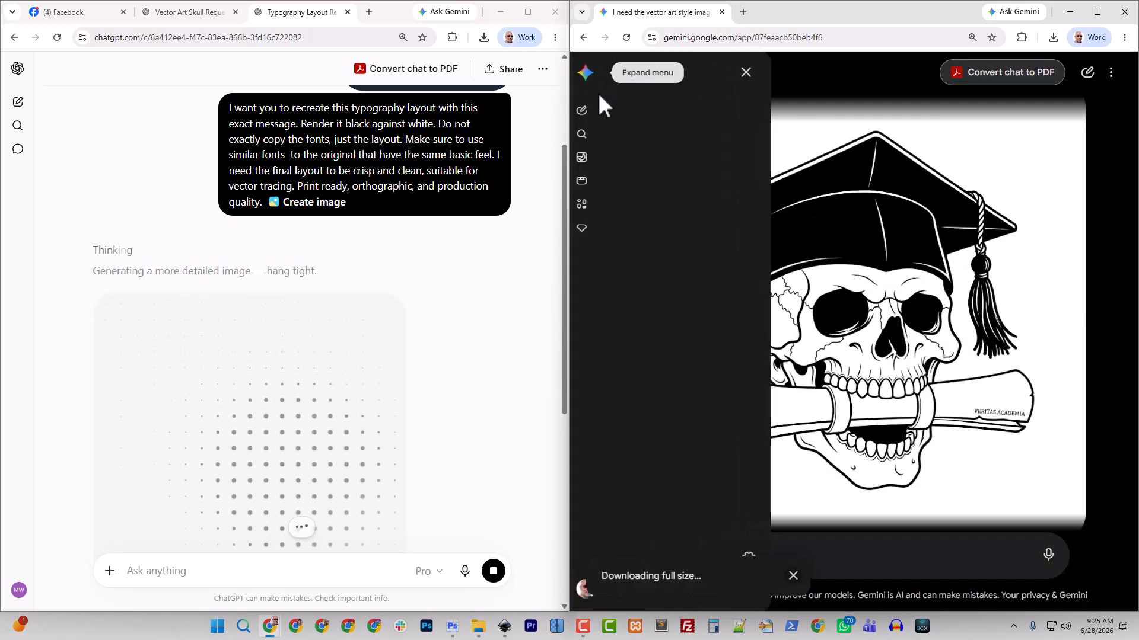
{"action": "left_click", "coordinate": [611, 114]}
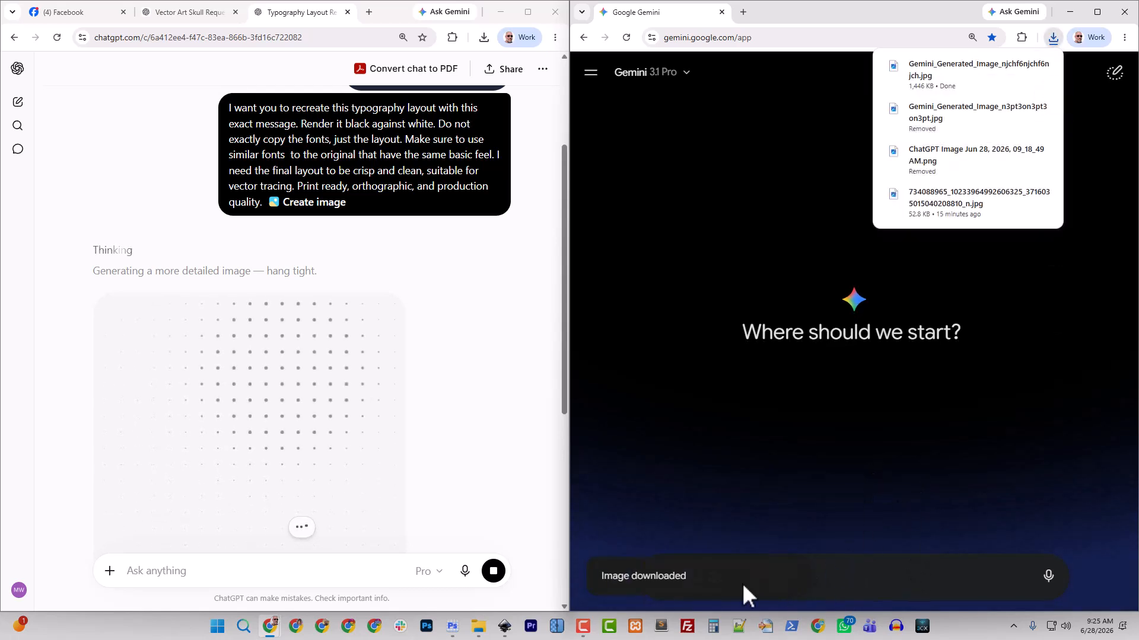
{"action": "left_click", "coordinate": [627, 37]}
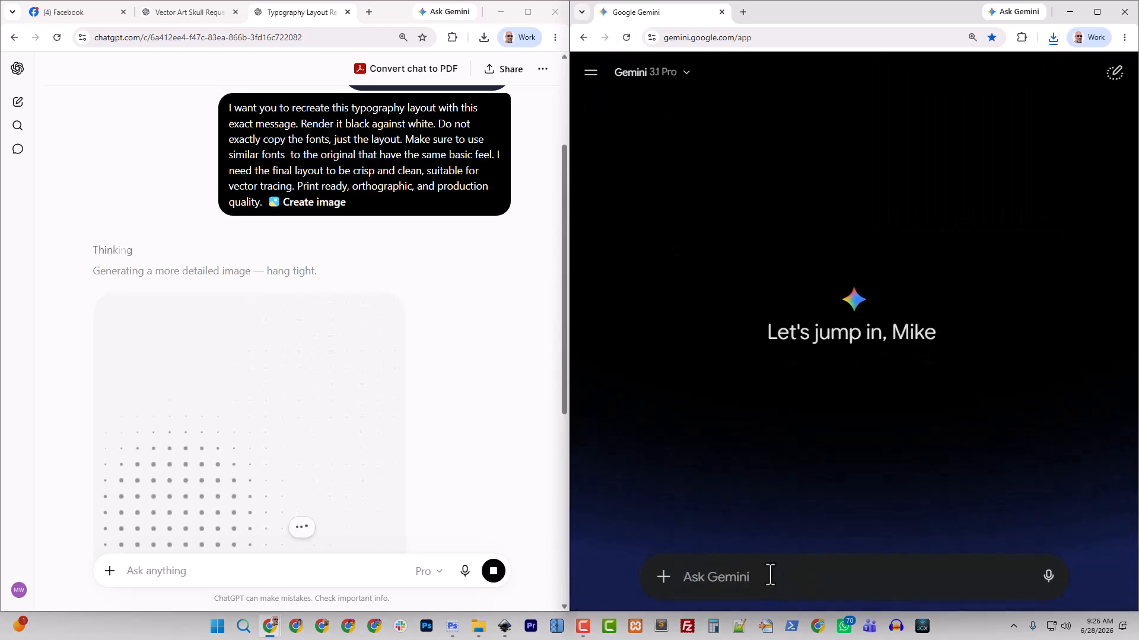
- Paste the typography prompt and the reference image copied from ChatGPT into Gemini, and submit them with the Images tool enabled
{"action": "key", "text": "ctrl+v"}
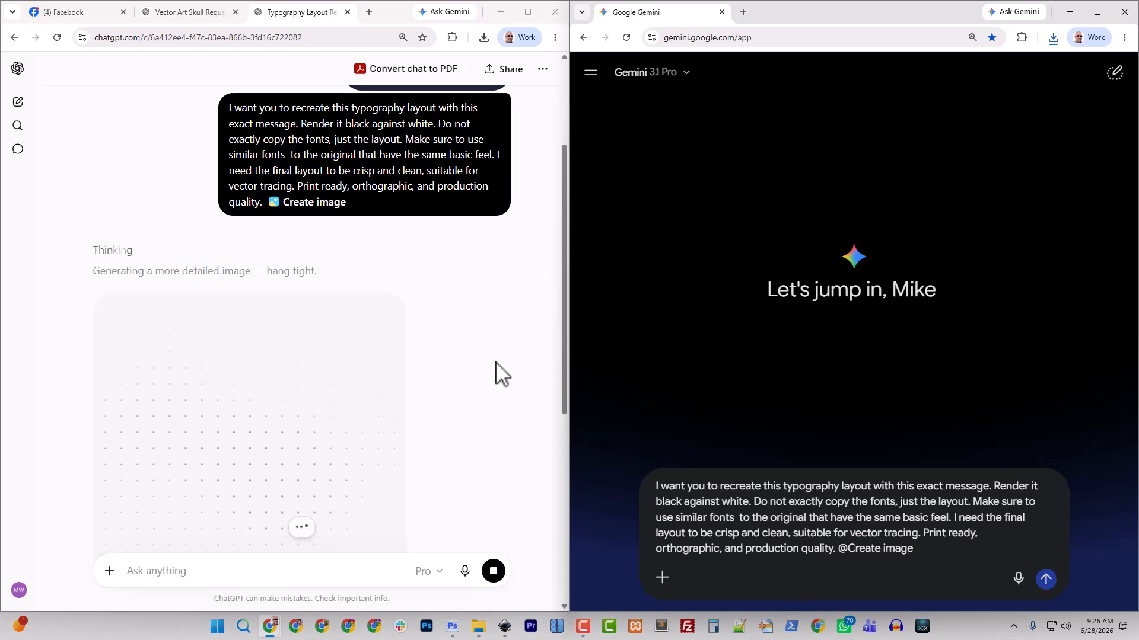
{"action": "scroll", "coordinate": [458, 313], "scroll_direction": "up", "scroll_amount": 3}
{"action": "right_click", "coordinate": [445, 243]}
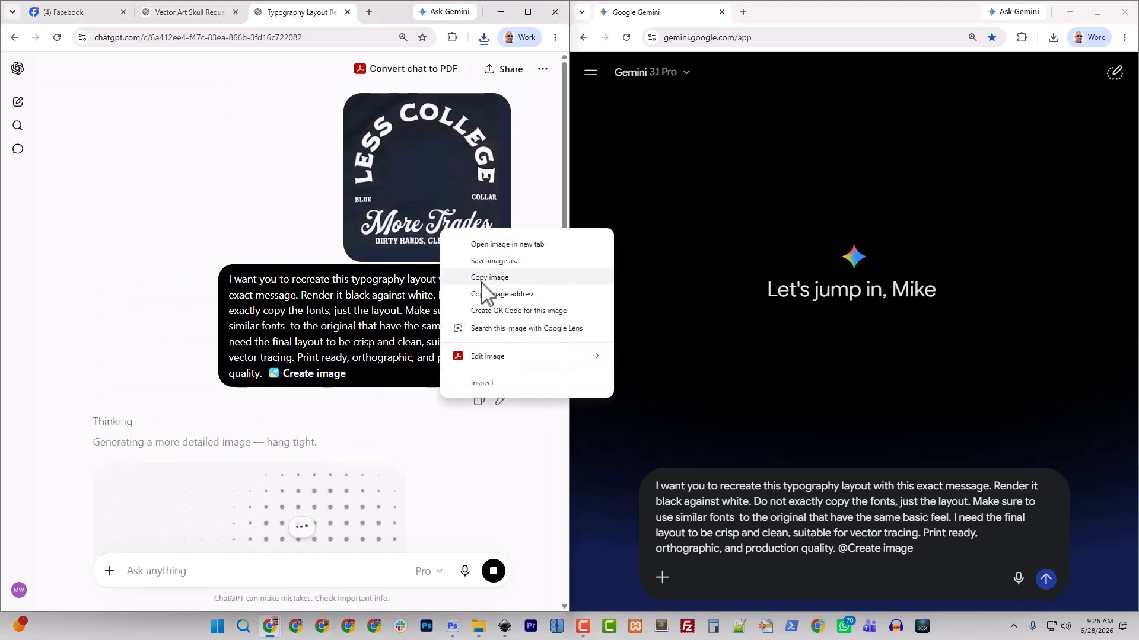
{"action": "left_click", "coordinate": [485, 283]}
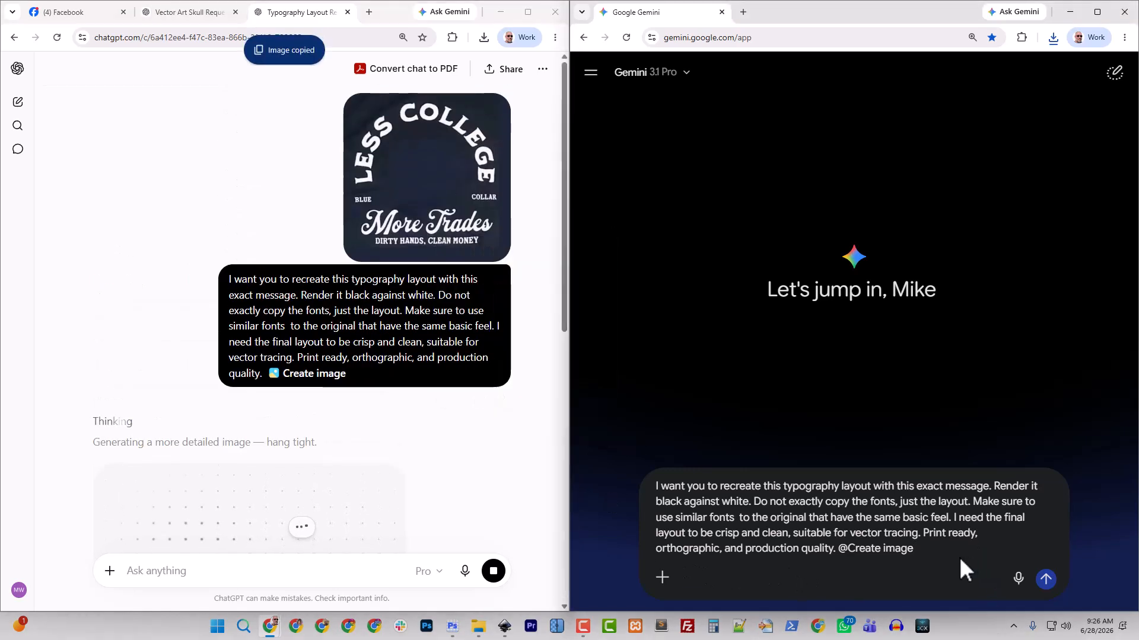
{"action": "key", "text": "ctrl+v"}
{"action": "left_click", "coordinate": [662, 577]}
{"action": "left_click", "coordinate": [661, 403]}
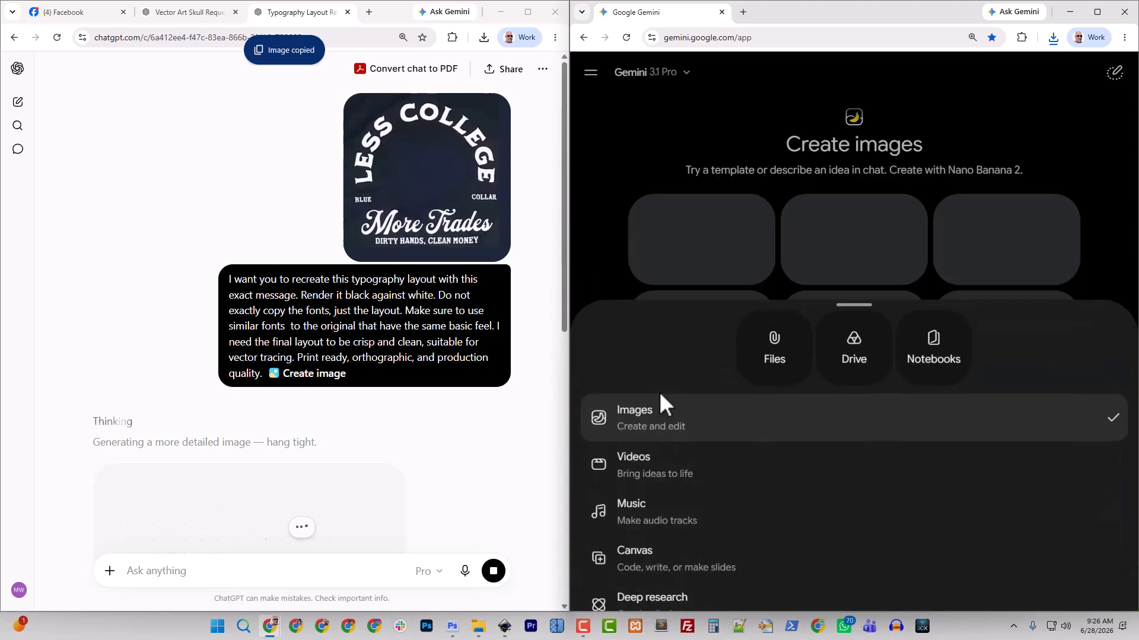
{"action": "left_click", "coordinate": [1045, 580]}
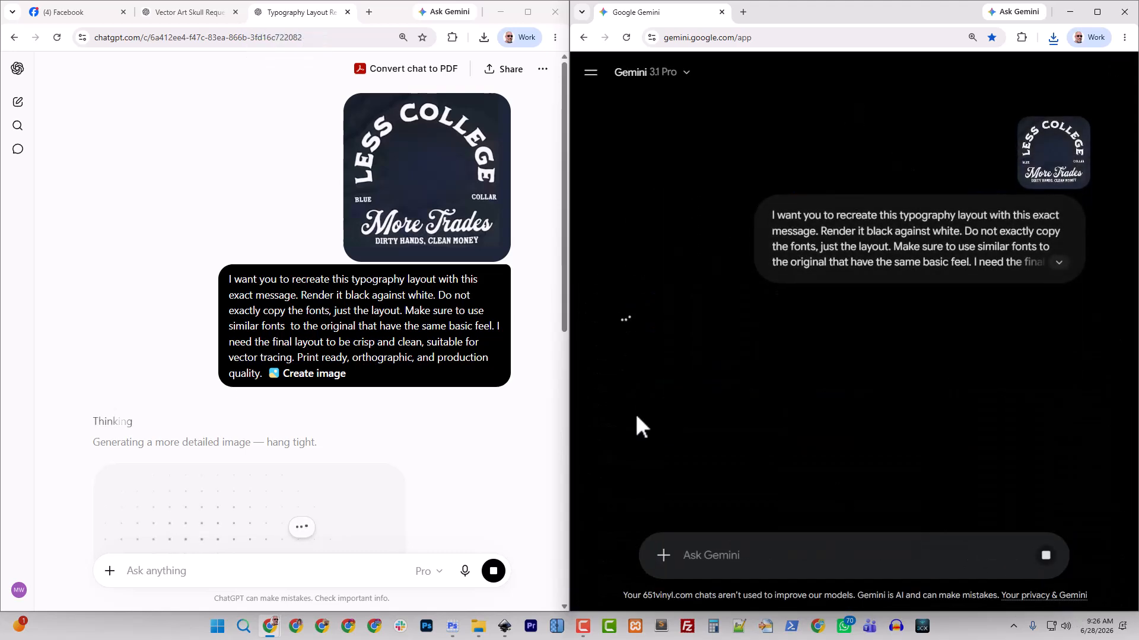
- Return to the Vector Art Skull Request chat in ChatGPT and download its generated graduation skull image
{"action": "left_click", "coordinate": [183, 12]}
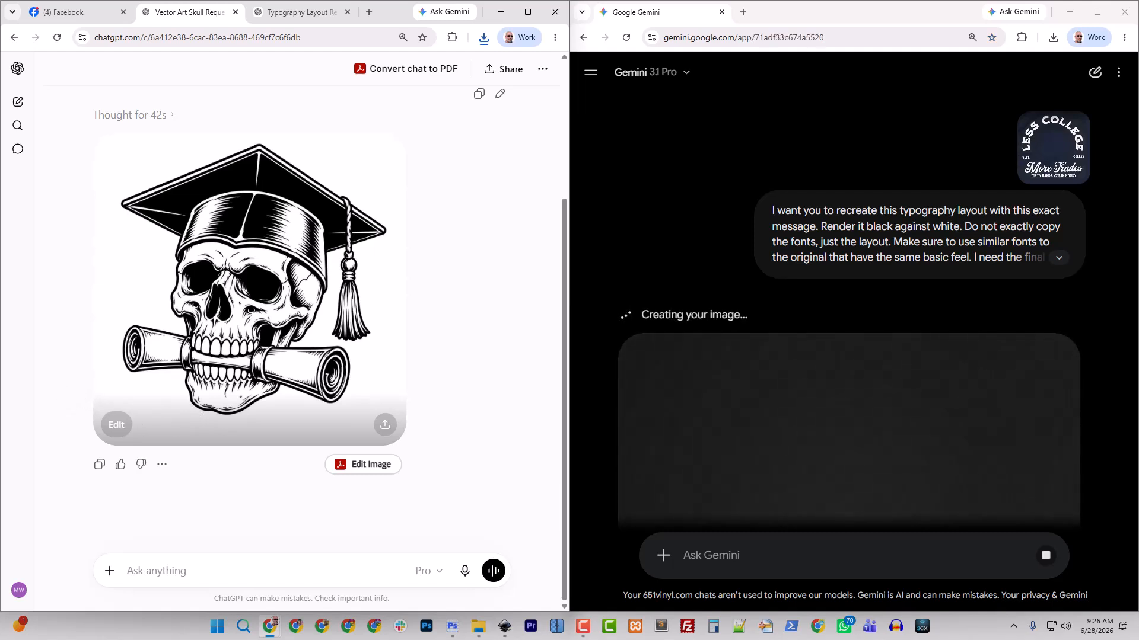
{"action": "left_click", "coordinate": [311, 267]}
{"action": "left_click", "coordinate": [518, 70]}
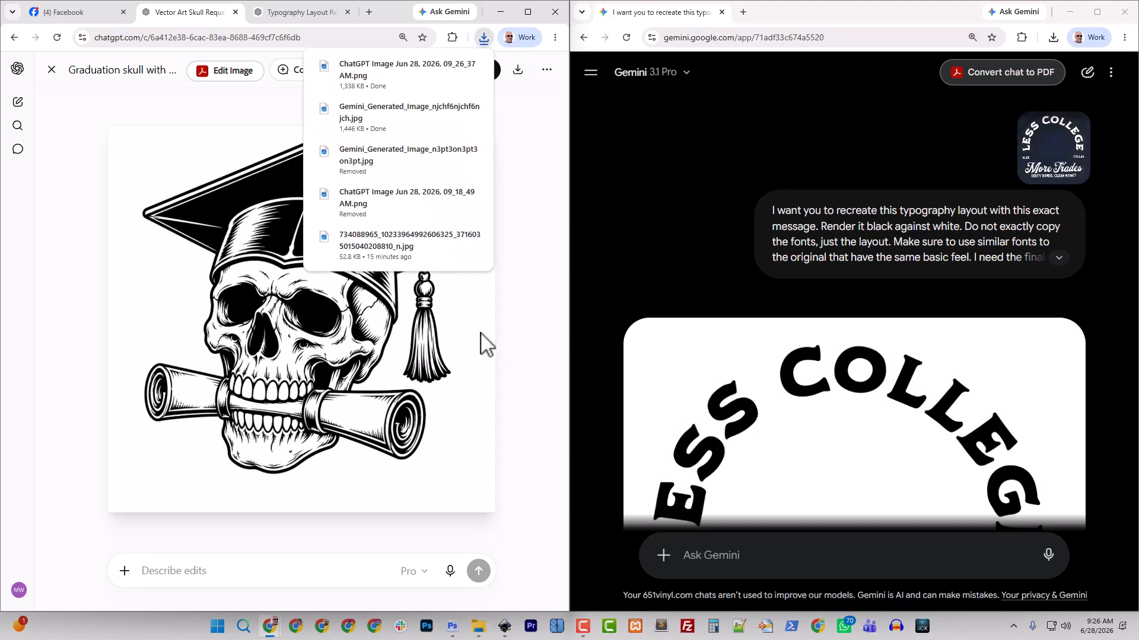
- Open the newly downloaded ChatGPT Image Jun 28, 2026, 09_26_37 AM.png from the Downloads folder in Photoshop
{"action": "left_click", "coordinate": [452, 626]}
{"action": "left_click", "coordinate": [475, 628]}
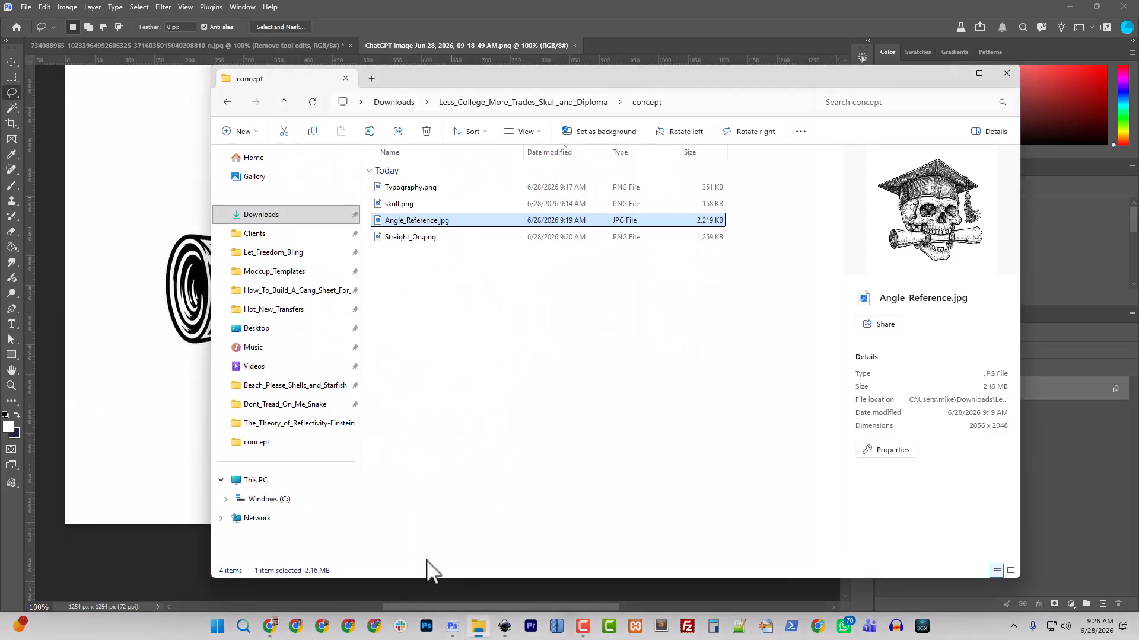
{"action": "left_click", "coordinate": [260, 215]}
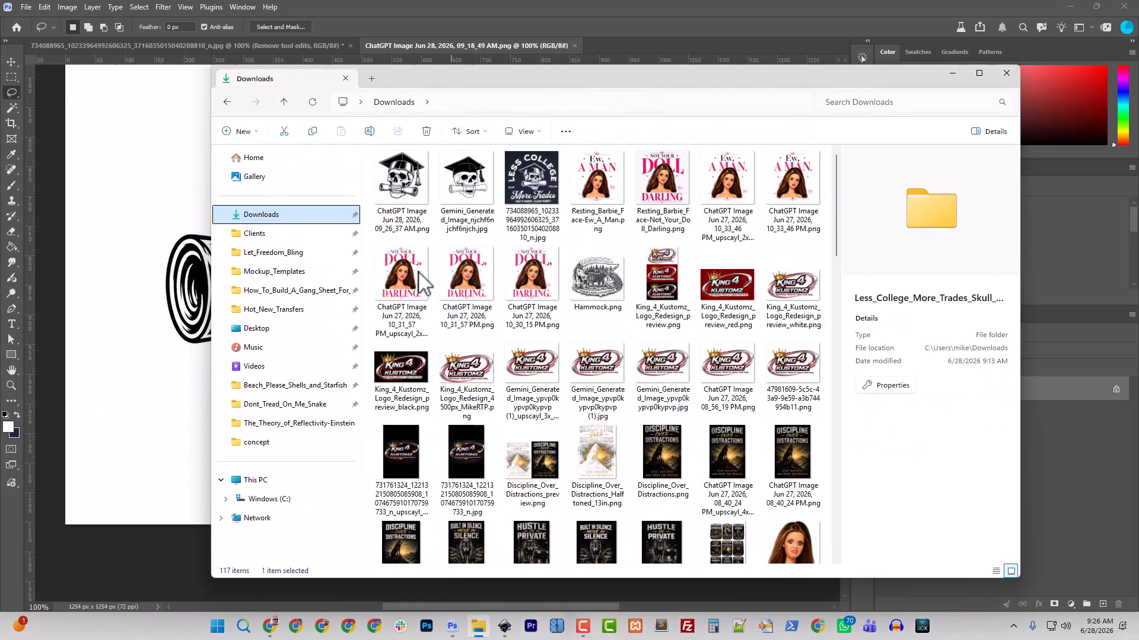
{"action": "right_click", "coordinate": [416, 184]}
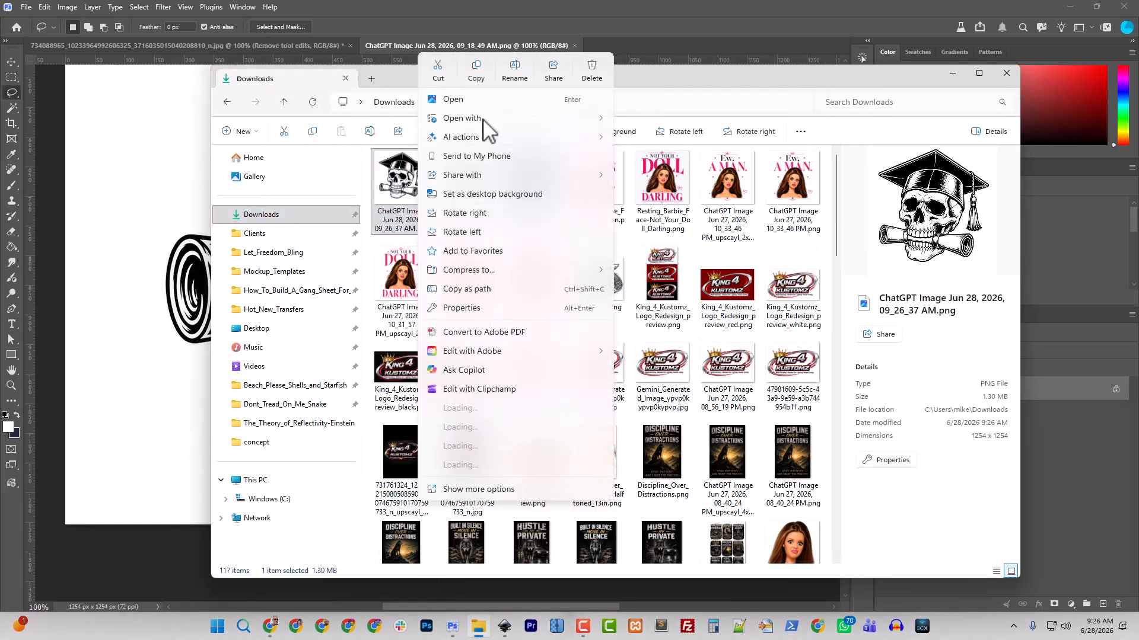
{"action": "mouse_move", "coordinate": [488, 125]}
{"action": "left_click", "coordinate": [652, 141]}
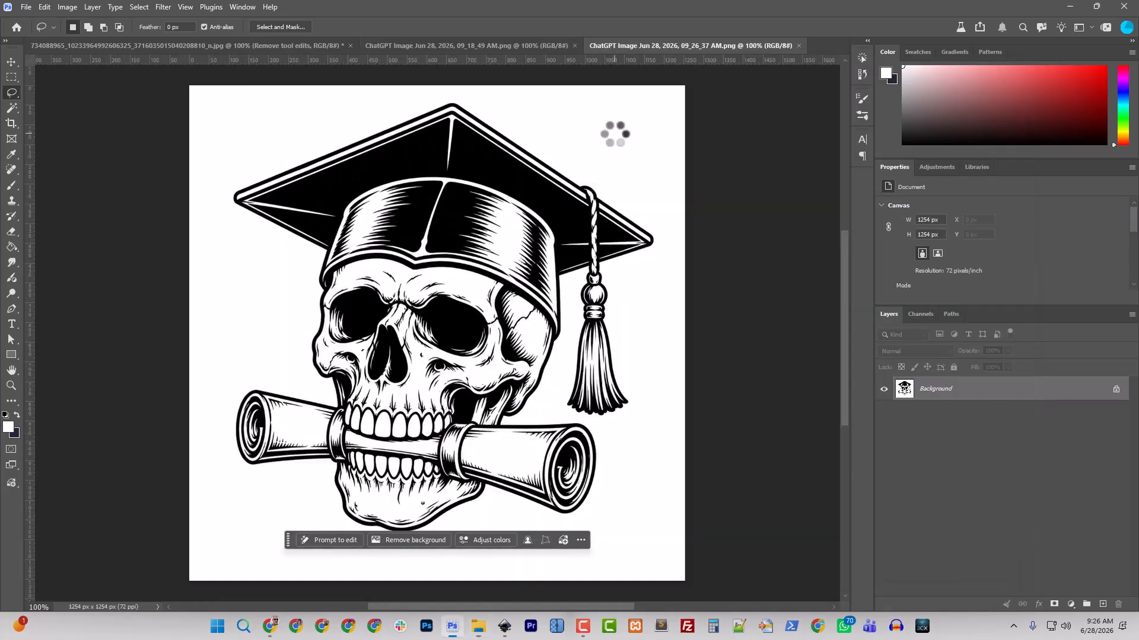
- Unlock the skull's Background layer and flip it horizontally
{"action": "left_click", "coordinate": [60, 8]}
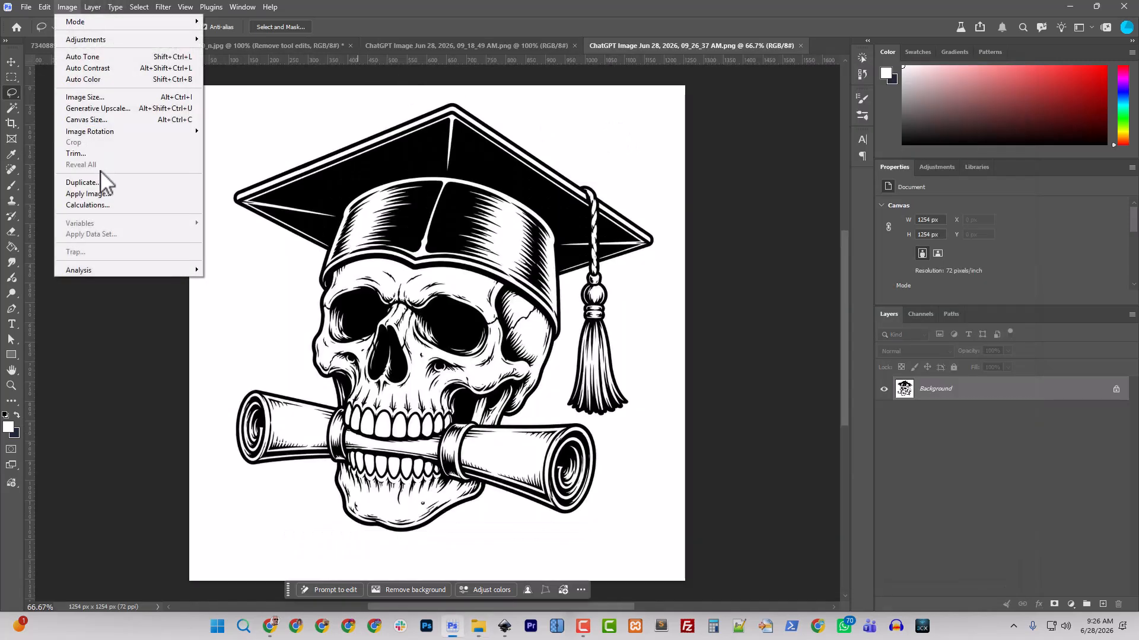
{"action": "mouse_move", "coordinate": [43, 7]}
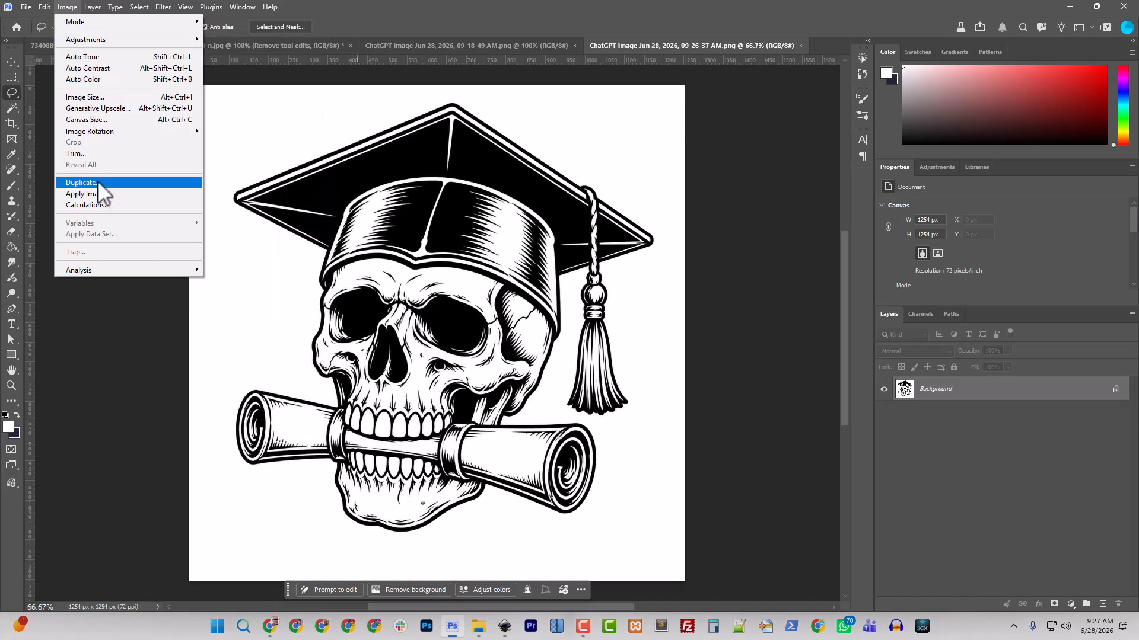
{"action": "mouse_move", "coordinate": [118, 37]}
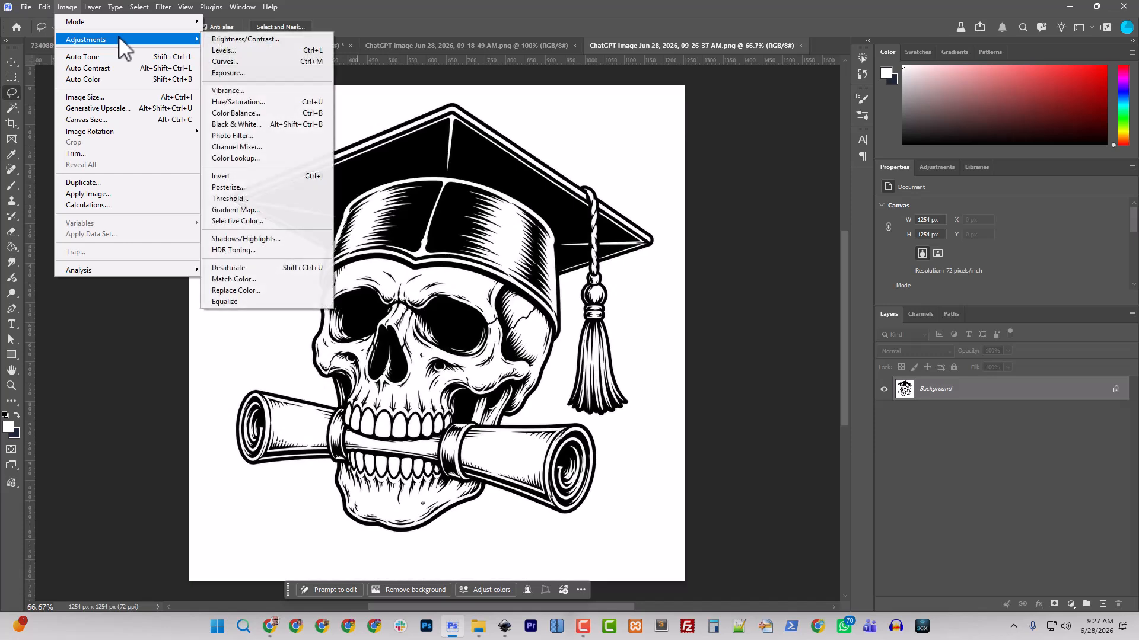
{"action": "left_click", "coordinate": [1113, 388]}
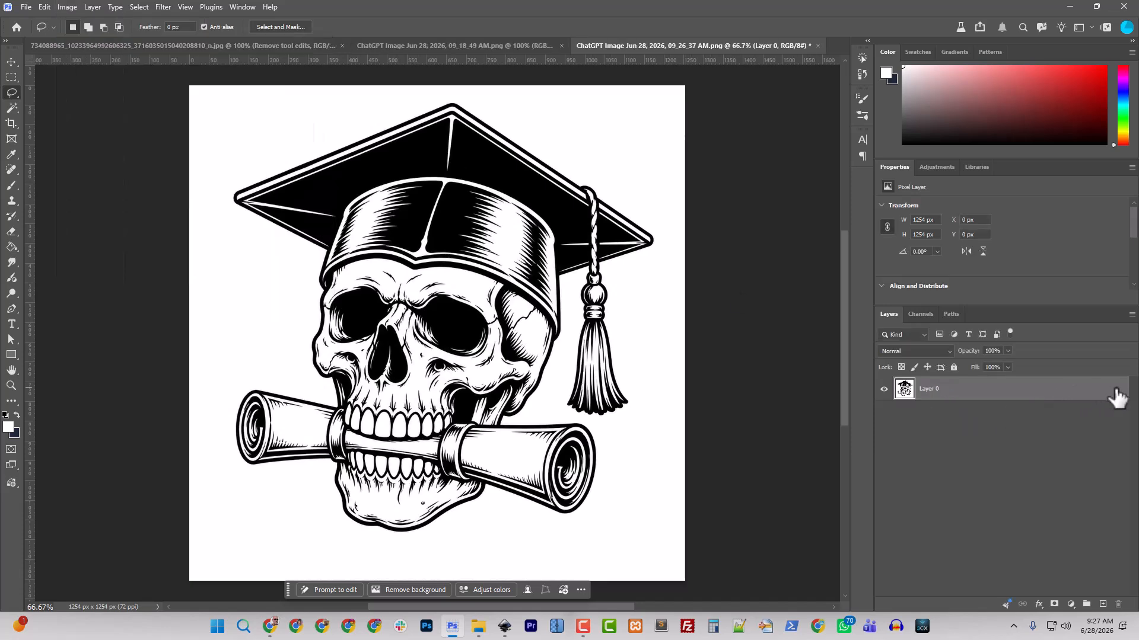
{"action": "left_click", "coordinate": [45, 7]}
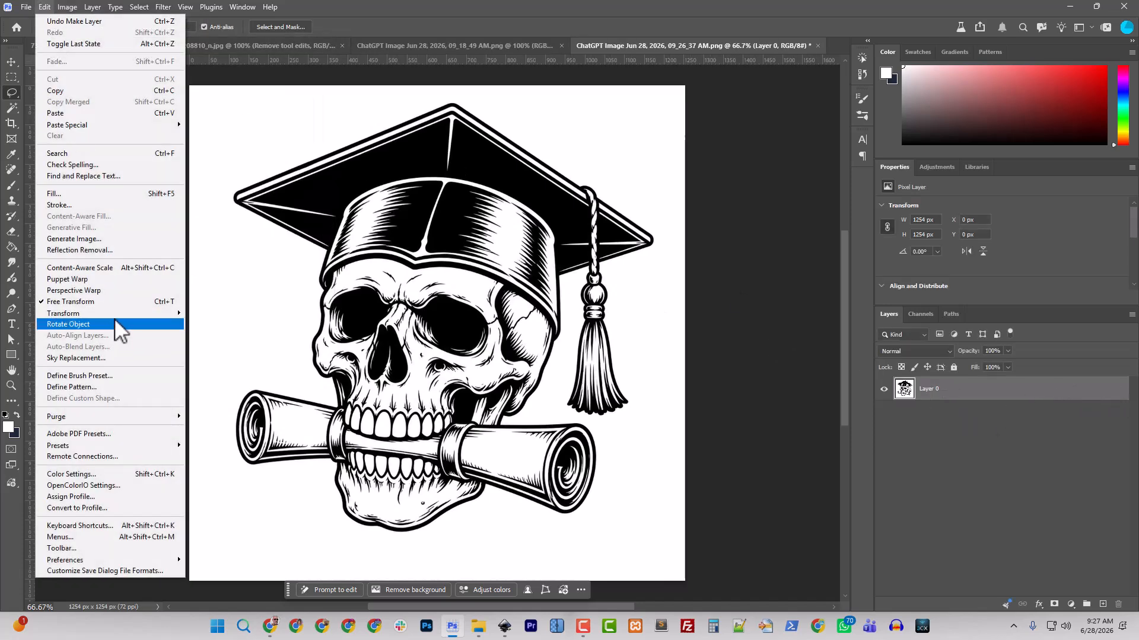
{"action": "mouse_move", "coordinate": [114, 314]}
{"action": "left_click", "coordinate": [255, 533]}
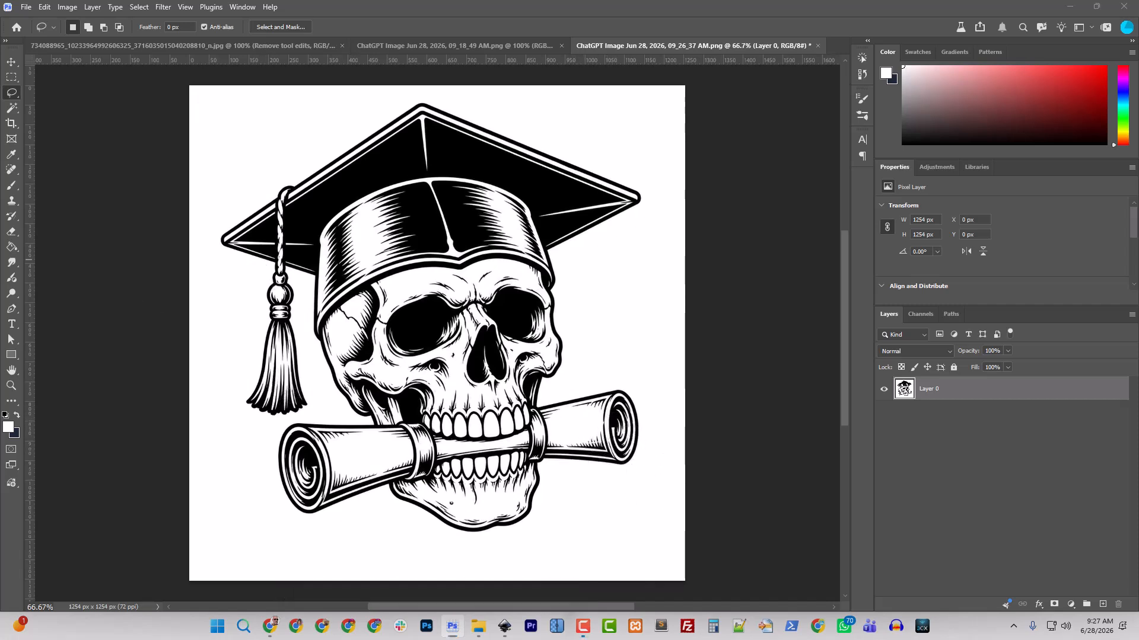
- Save the flipped skull image and minimize Photoshop to return to the Downloads folder
{"action": "left_click", "coordinate": [26, 7]}
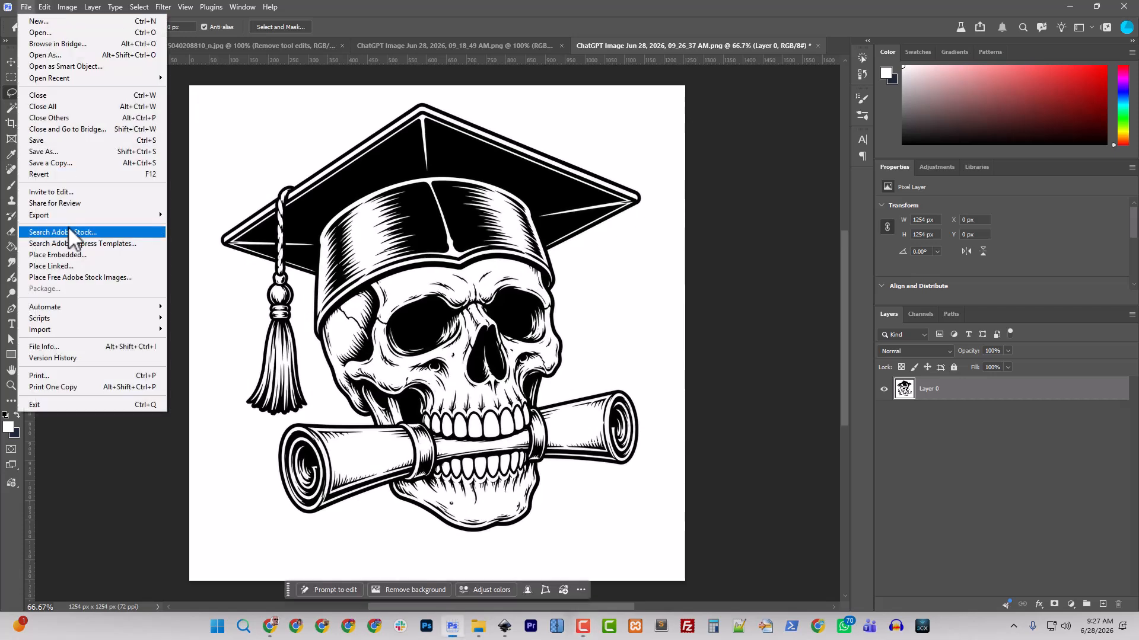
{"action": "left_click", "coordinate": [59, 140]}
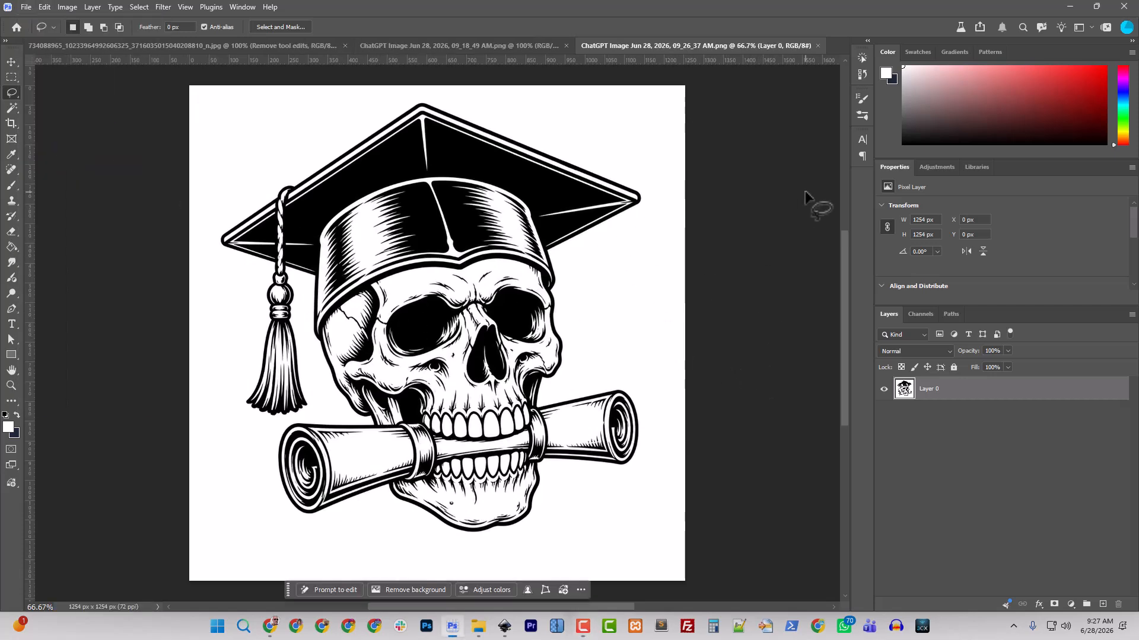
{"action": "left_click", "coordinate": [1070, 7]}
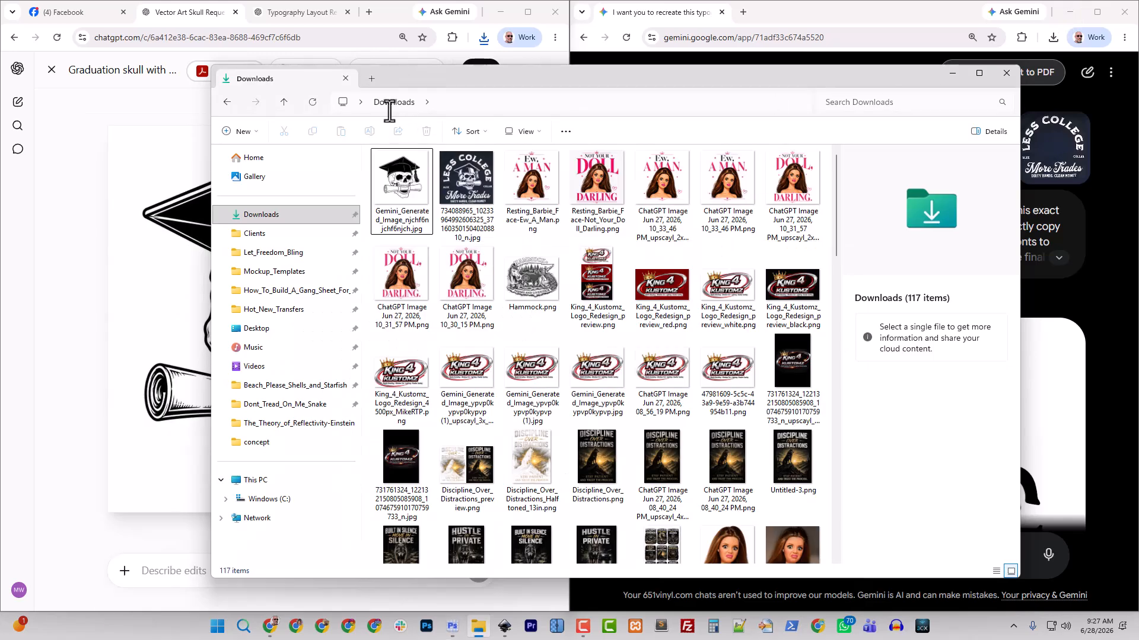
- Open the Typography Layout chat in ChatGPT and download its generated Less College More Trades typography image
{"action": "left_click", "coordinate": [308, 22]}
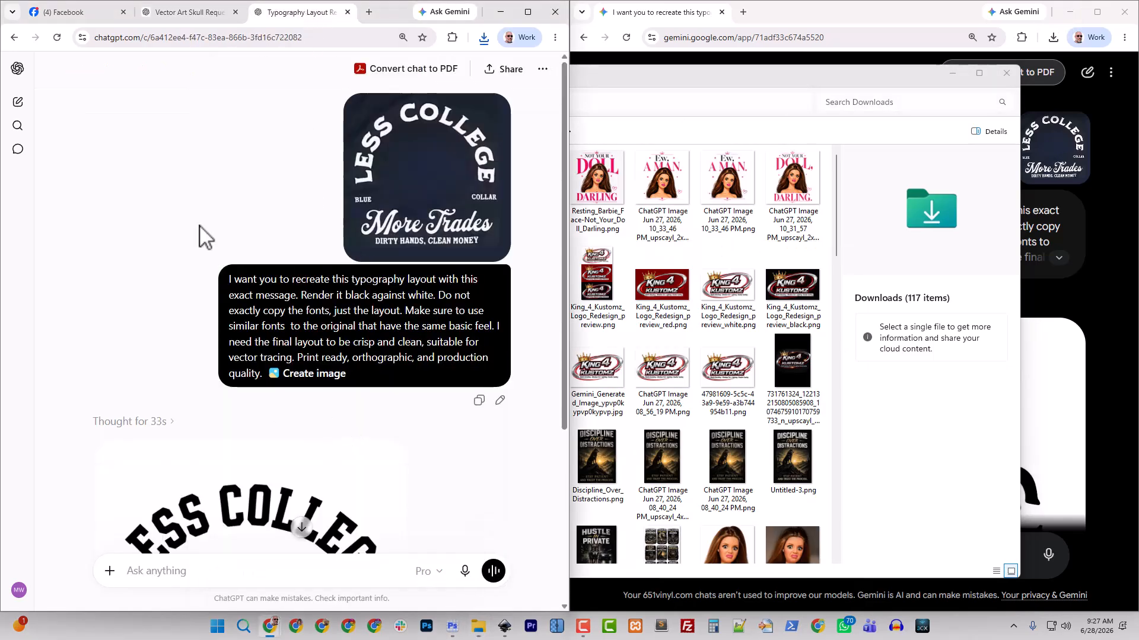
{"action": "scroll", "coordinate": [213, 285], "scroll_direction": "down", "scroll_amount": 5}
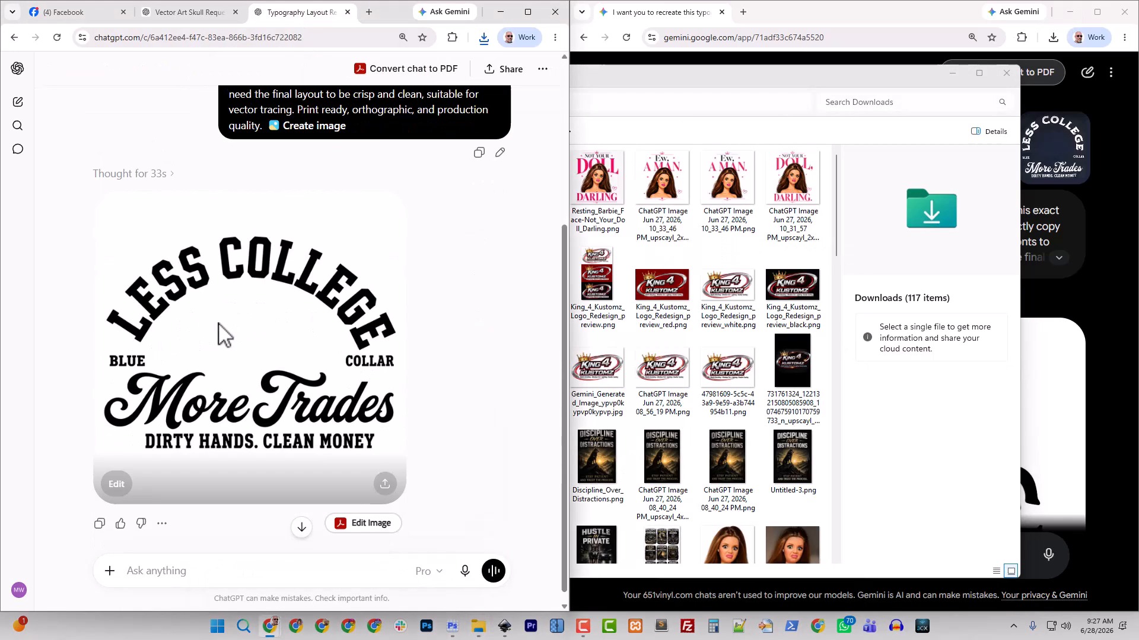
{"action": "left_click", "coordinate": [309, 363]}
{"action": "left_click", "coordinate": [517, 70]}
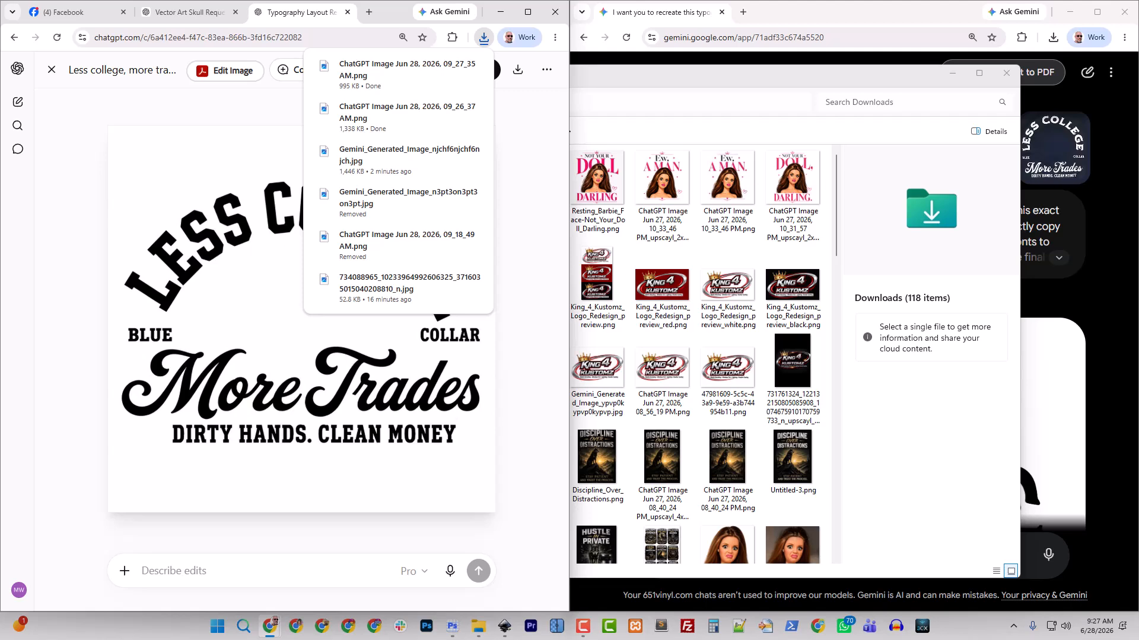
- In a new ChatGPT chat, attach ChatGPT Image Jun 28, 2026, 09_26_37 AM.png and request a print-ready image with the diploma's right side straightened
{"action": "left_click", "coordinate": [187, 12]}
{"action": "left_click", "coordinate": [18, 101]}
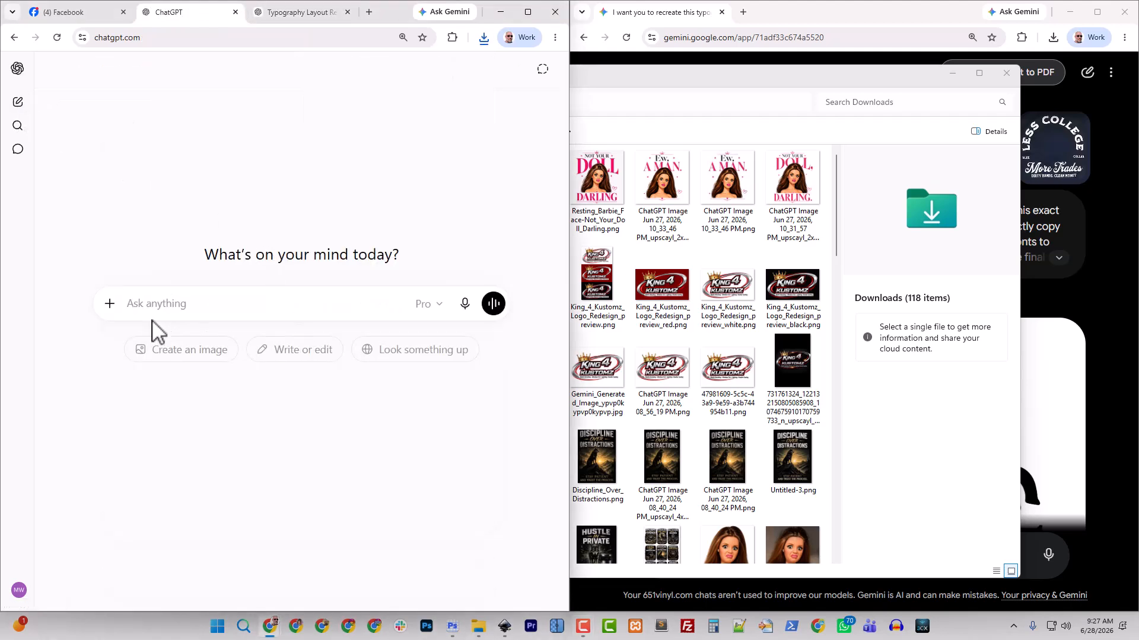
{"action": "left_click", "coordinate": [109, 303]}
{"action": "left_click", "coordinate": [163, 339]}
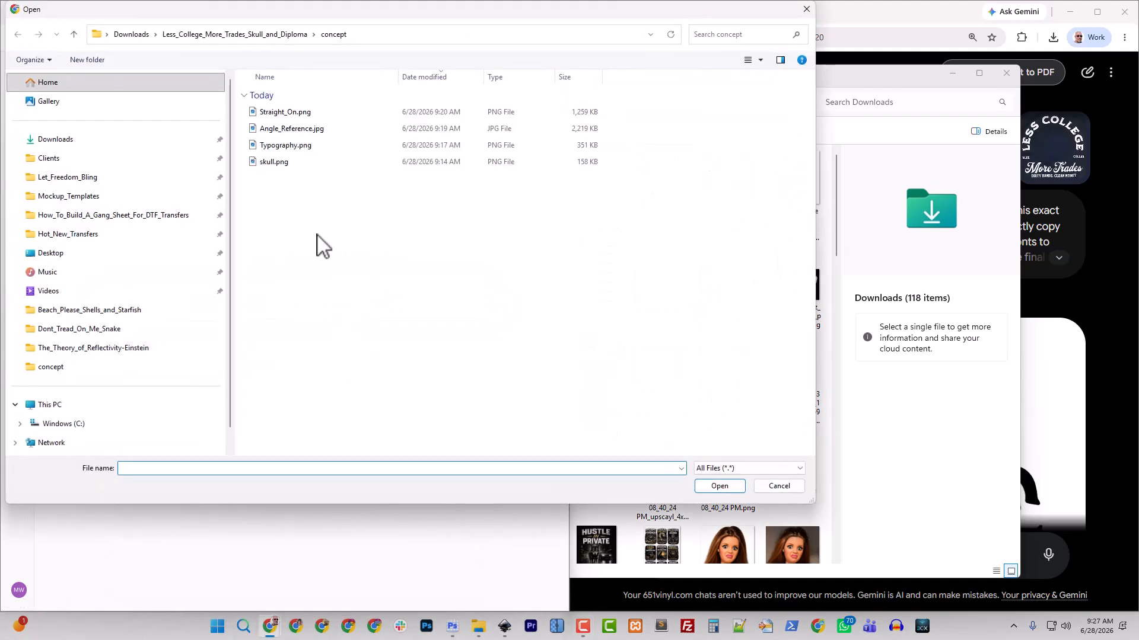
{"action": "left_click", "coordinate": [55, 140]}
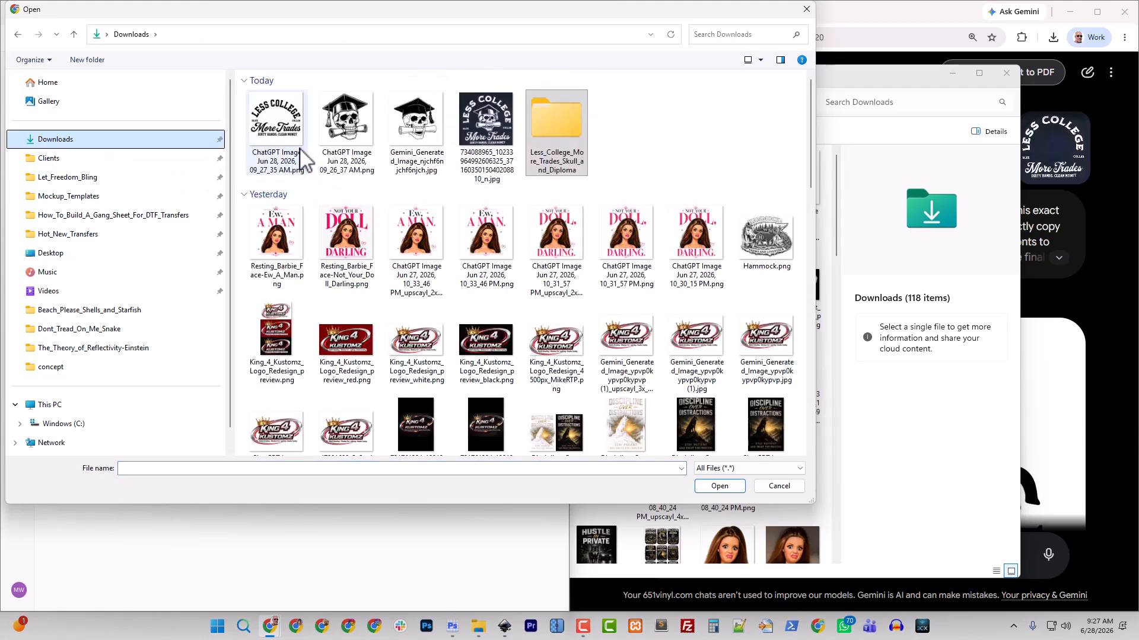
{"action": "left_click", "coordinate": [356, 146]}
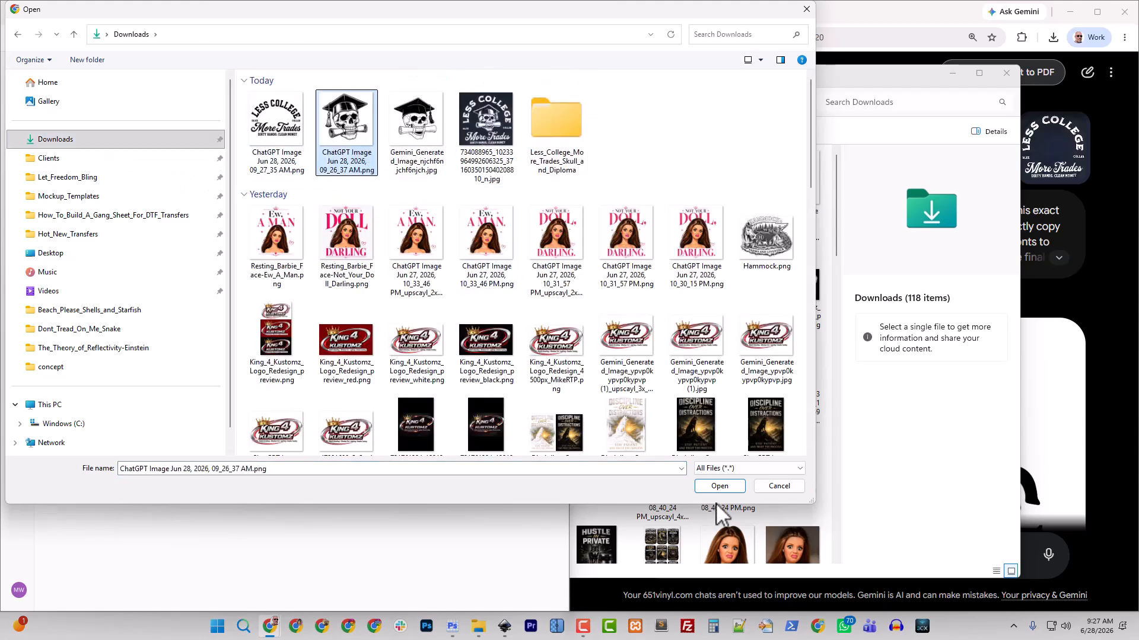
{"action": "left_click", "coordinate": [715, 486]}
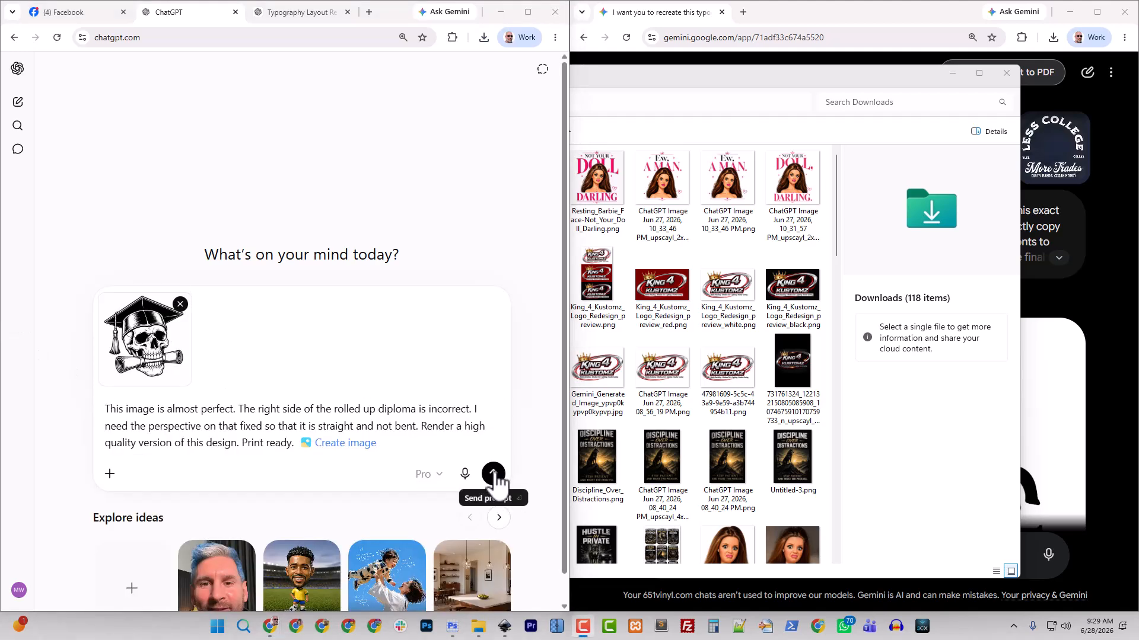
{"action": "left_click", "coordinate": [494, 475]}
- Download the black-on-white Less College typography layout generated in the Gemini conversation
{"action": "left_click", "coordinate": [700, 18]}
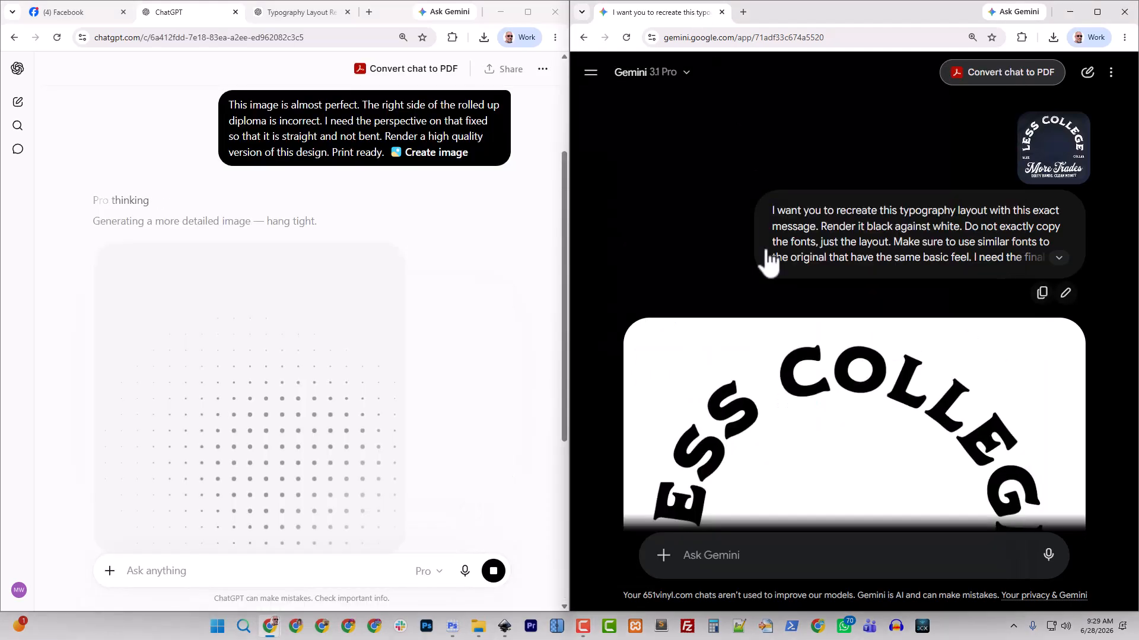
{"action": "scroll", "coordinate": [808, 341], "scroll_direction": "down", "scroll_amount": 5}
{"action": "scroll", "coordinate": [816, 347], "scroll_direction": "up", "scroll_amount": 4}
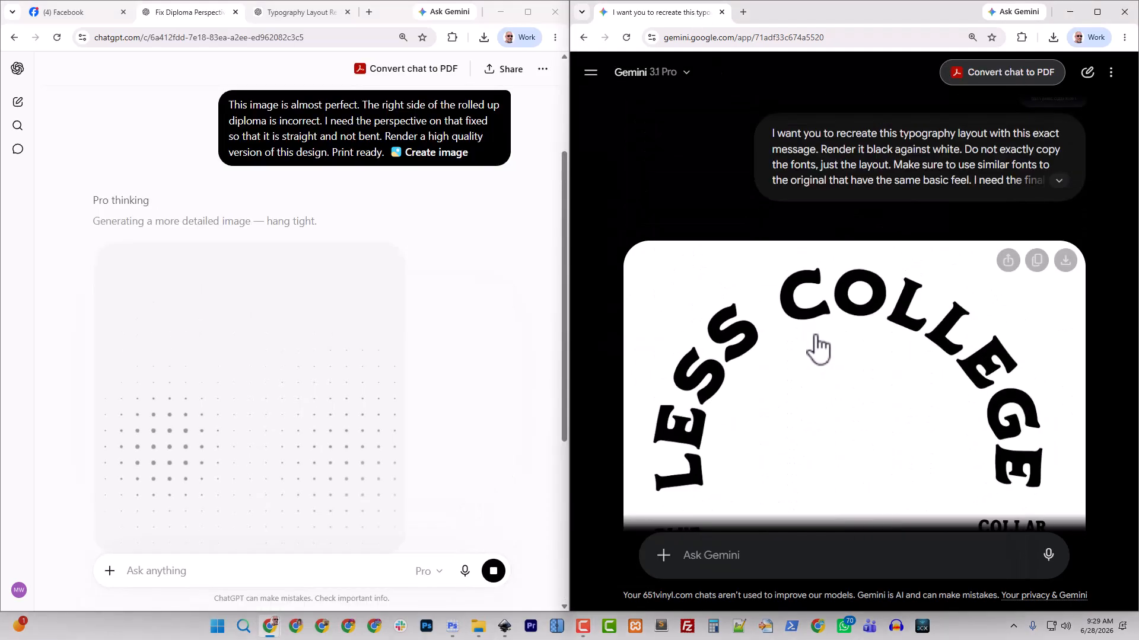
{"action": "scroll", "coordinate": [817, 349], "scroll_direction": "down", "scroll_amount": 2}
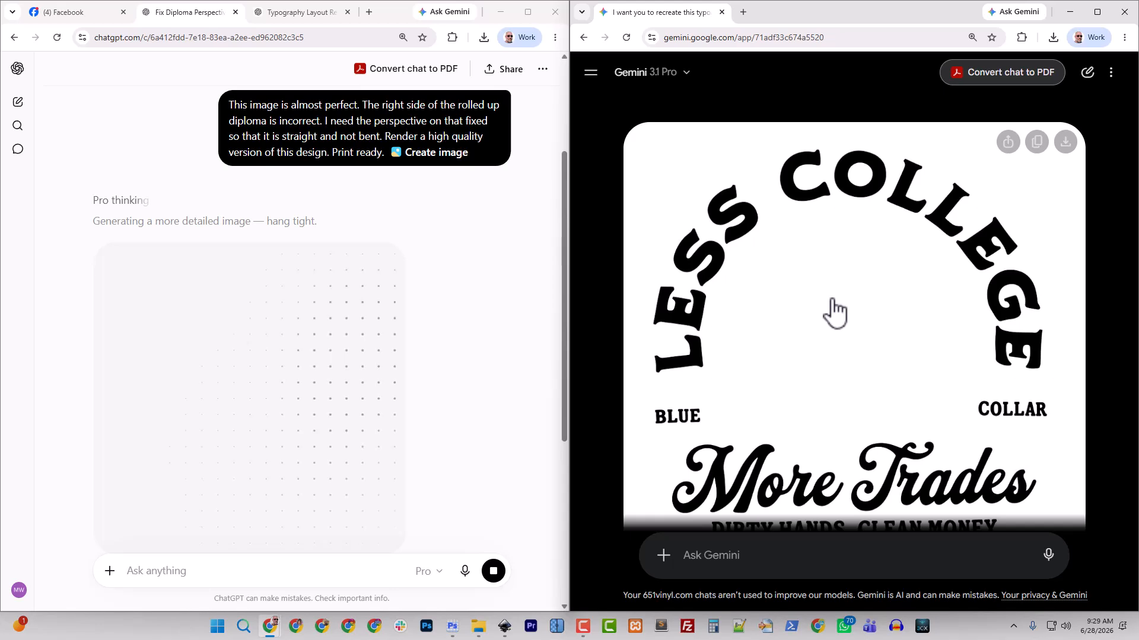
{"action": "left_click", "coordinate": [1065, 143]}
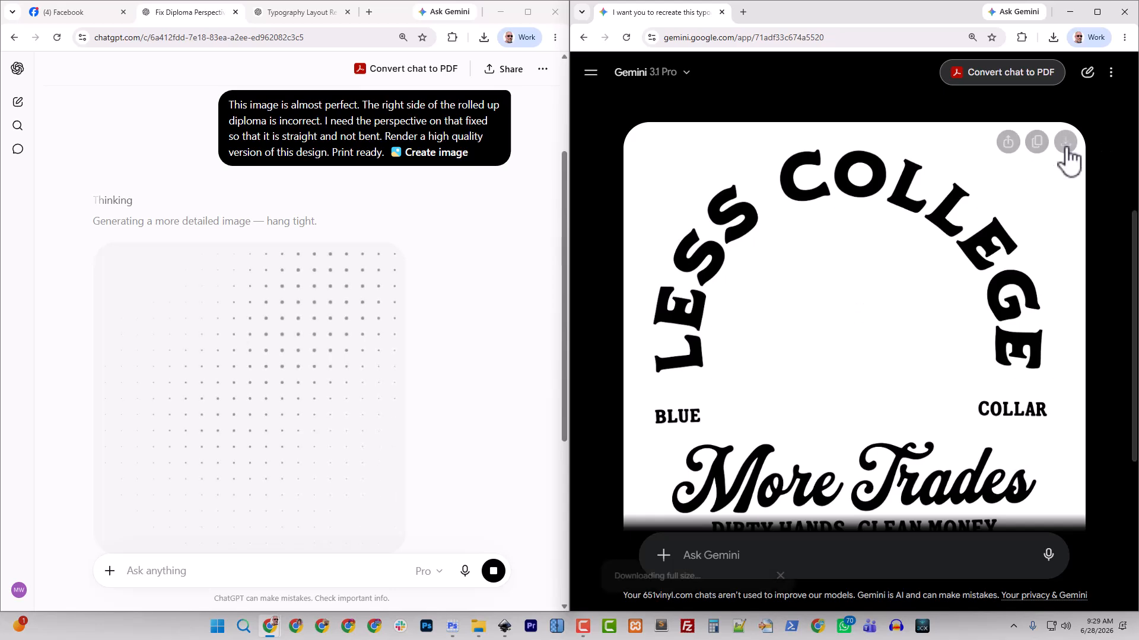
- Open Gemini in a new tab and attach the skull image copied from the ChatGPT diploma chat
{"action": "left_click", "coordinate": [744, 12]}
{"action": "type", "text": "gemi"}
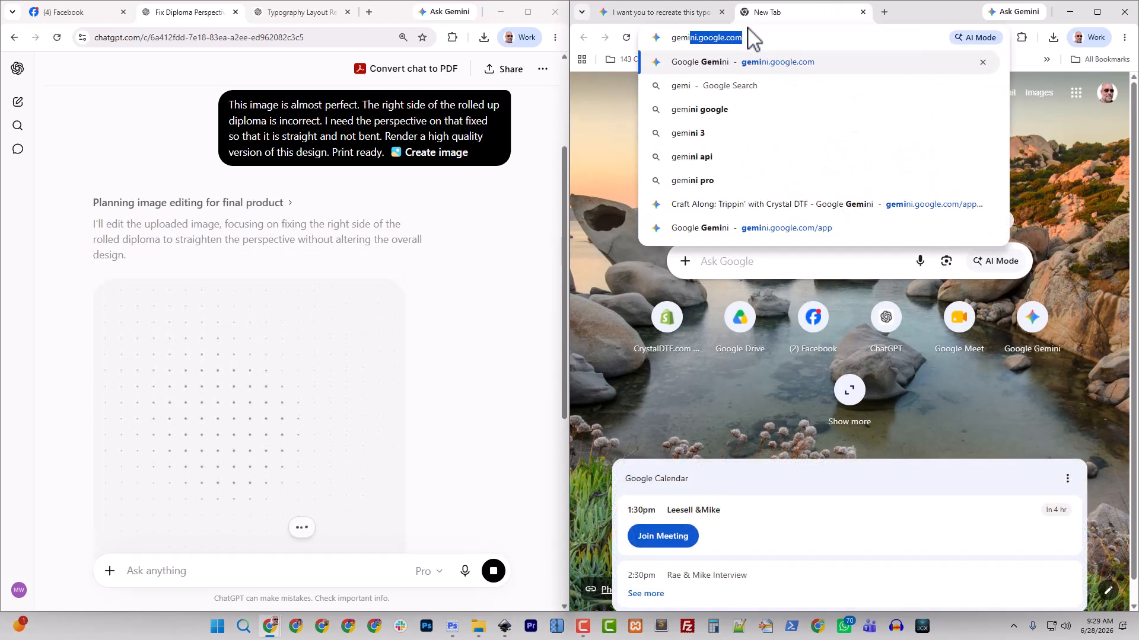
{"action": "key", "text": "Return"}
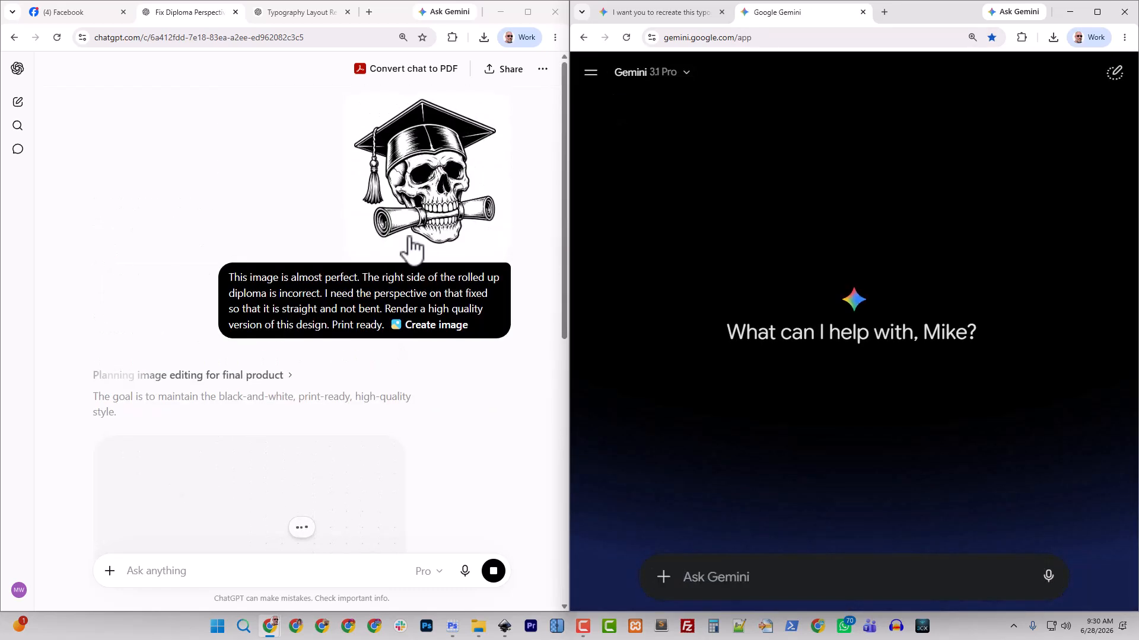
{"action": "right_click", "coordinate": [418, 196]}
{"action": "left_click", "coordinate": [482, 245]}
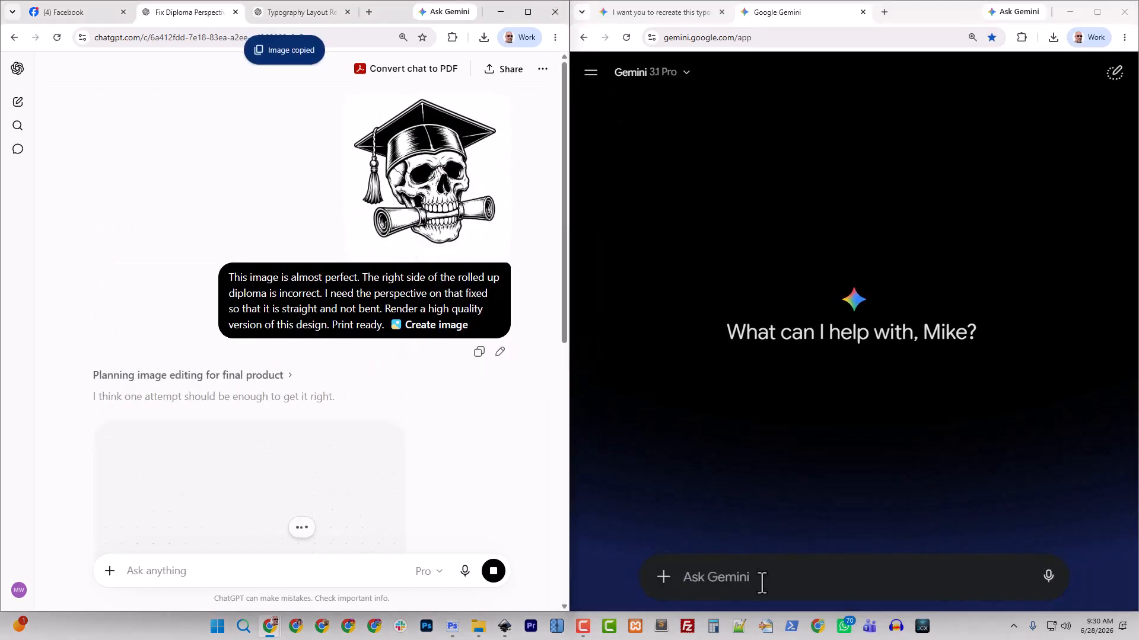
{"action": "key", "text": "ctrl+v"}
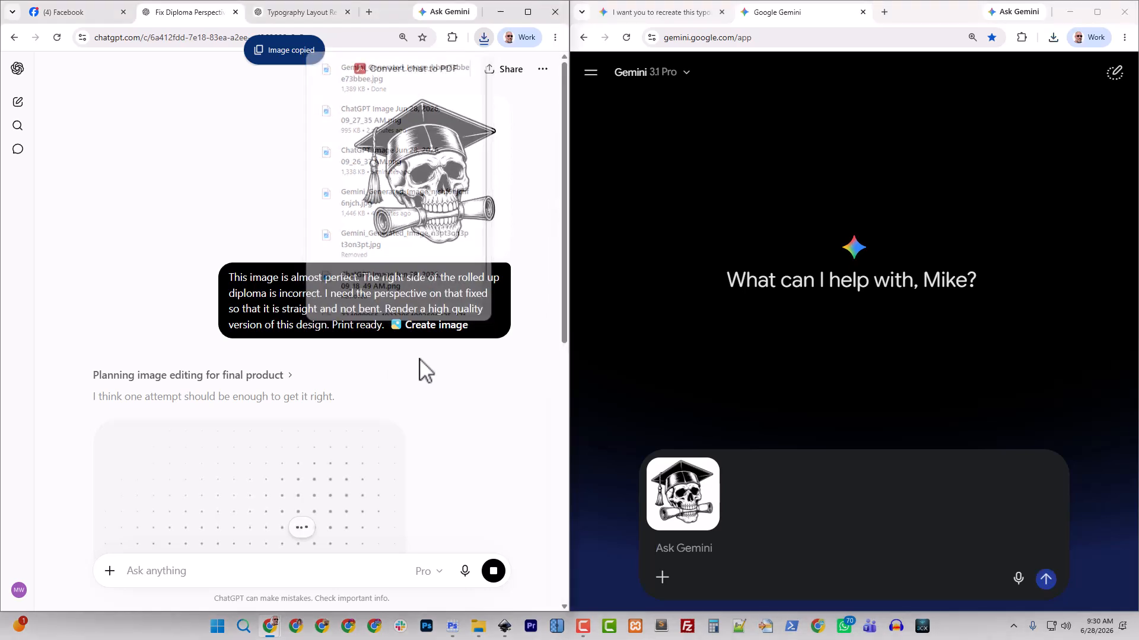
- Add the same diploma perspective correction prompt in Gemini, enable the Images tool, and submit the request
{"action": "left_click", "coordinate": [714, 556]}
{"action": "key", "text": "ctrl+v"}
{"action": "left_click", "coordinate": [663, 577]}
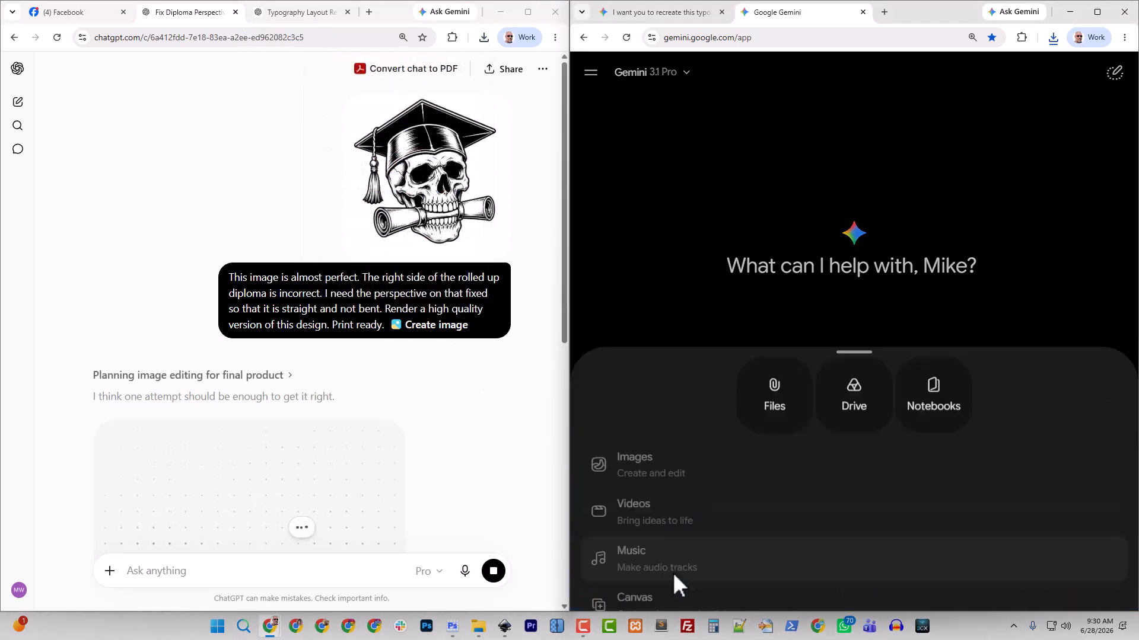
{"action": "left_click", "coordinate": [653, 379]}
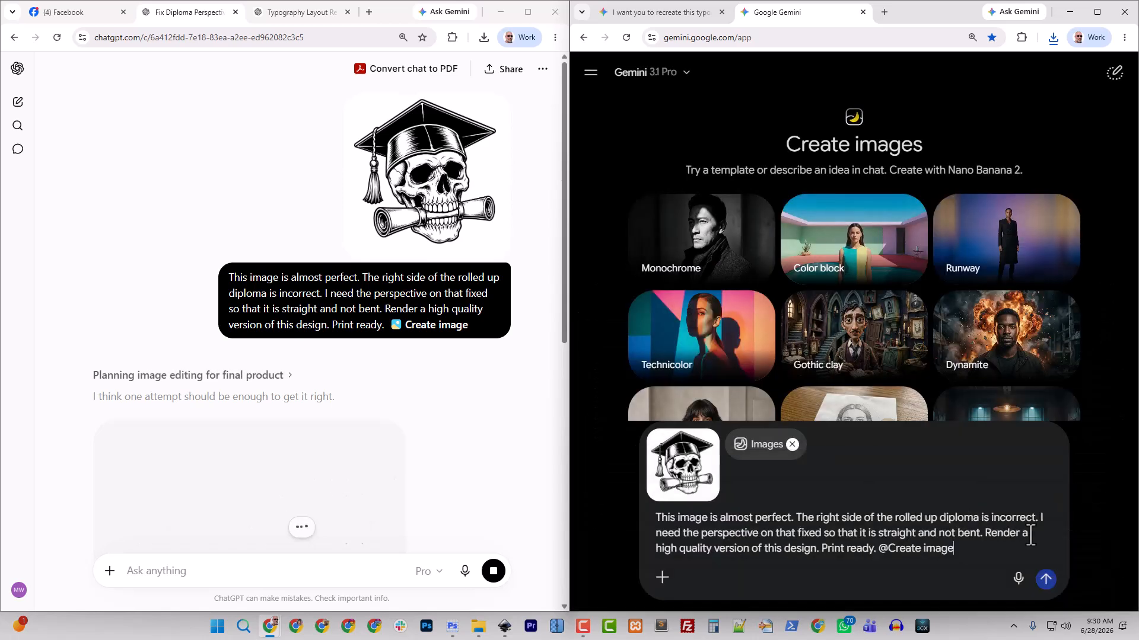
{"action": "left_click", "coordinate": [1044, 580]}
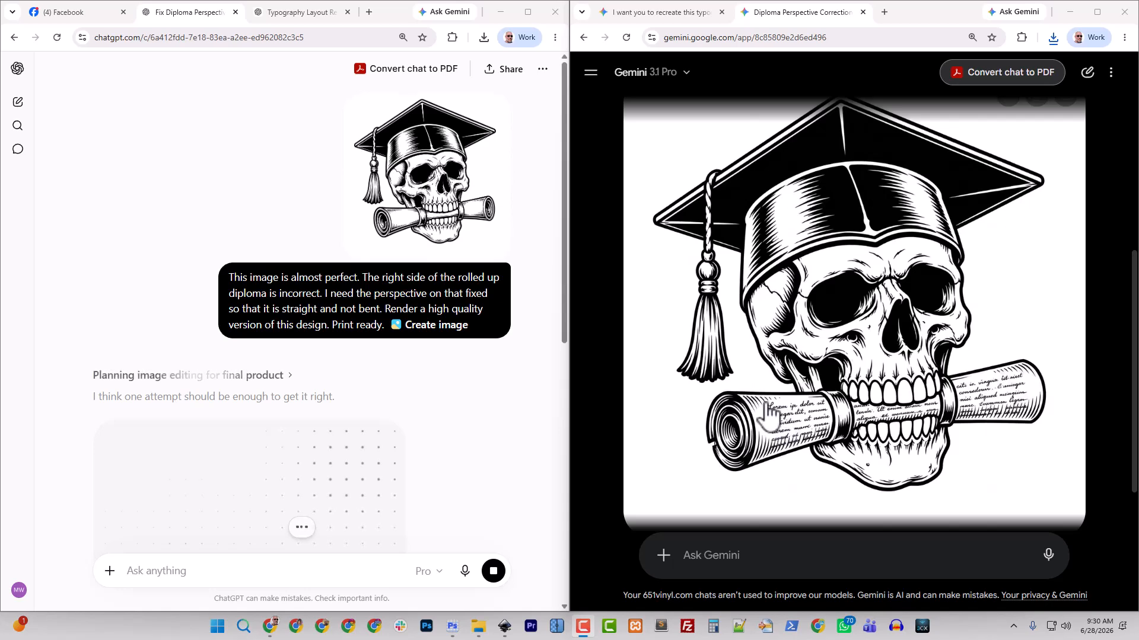
{"action": "scroll", "coordinate": [380, 423], "scroll_direction": "down", "scroll_amount": 4}
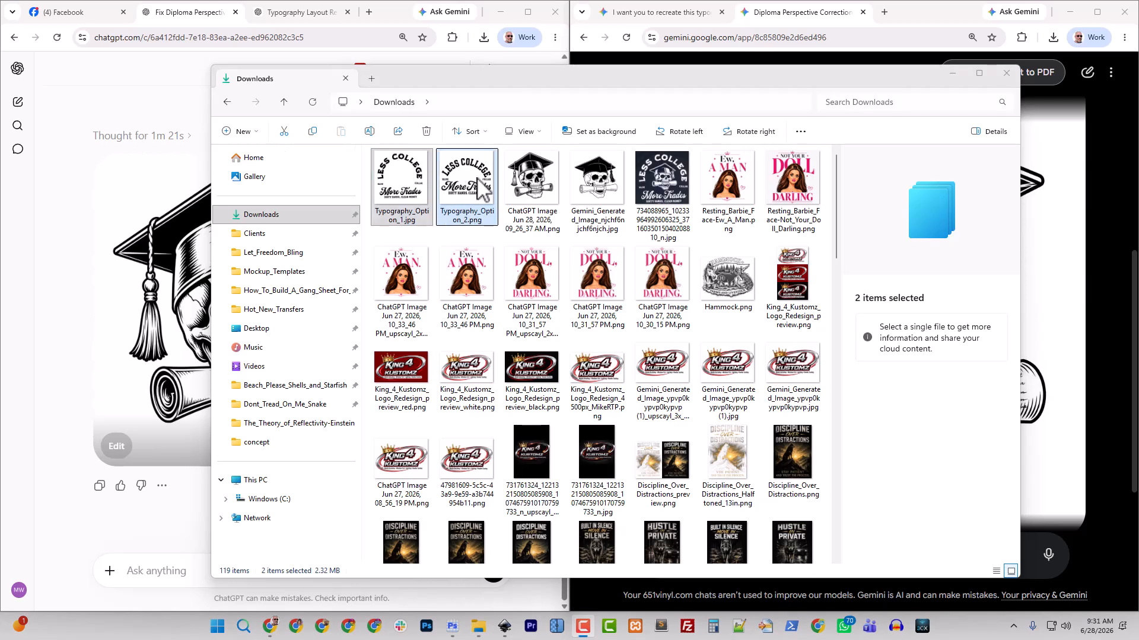
- Move Typography_Option_1.jpg and Typography_Option_2.png from Downloads into a new folder named pieces inside Less_College_More_Trades_Skull_and_Diploma
{"action": "left_click", "coordinate": [477, 199]}
{"action": "left_click", "coordinate": [403, 200]}
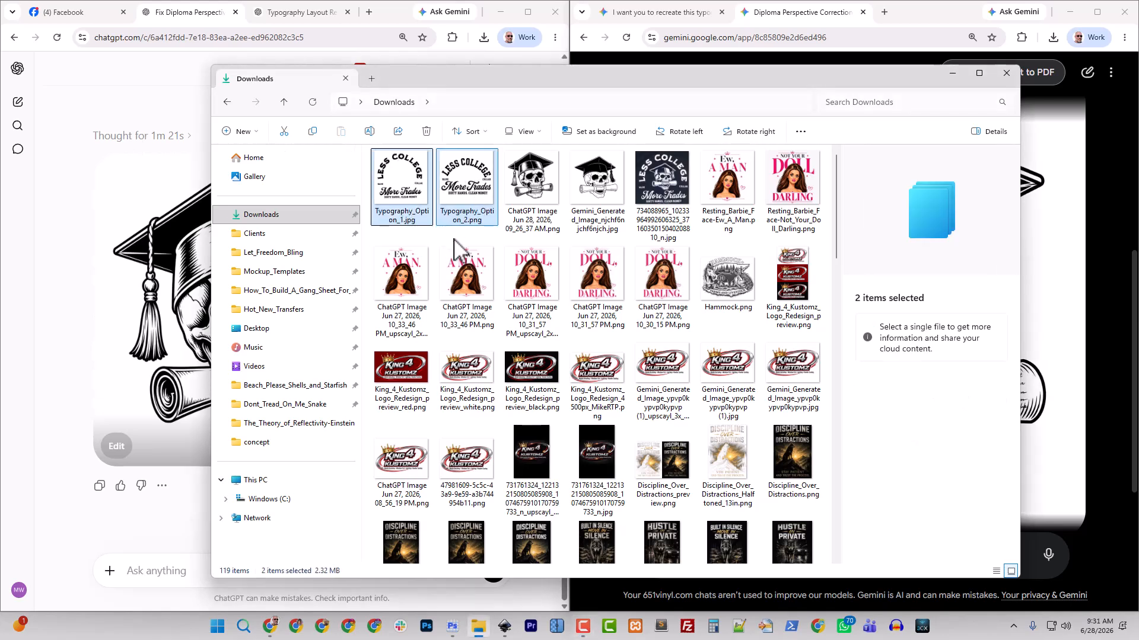
{"action": "scroll", "coordinate": [593, 492], "scroll_direction": "down", "scroll_amount": 10}
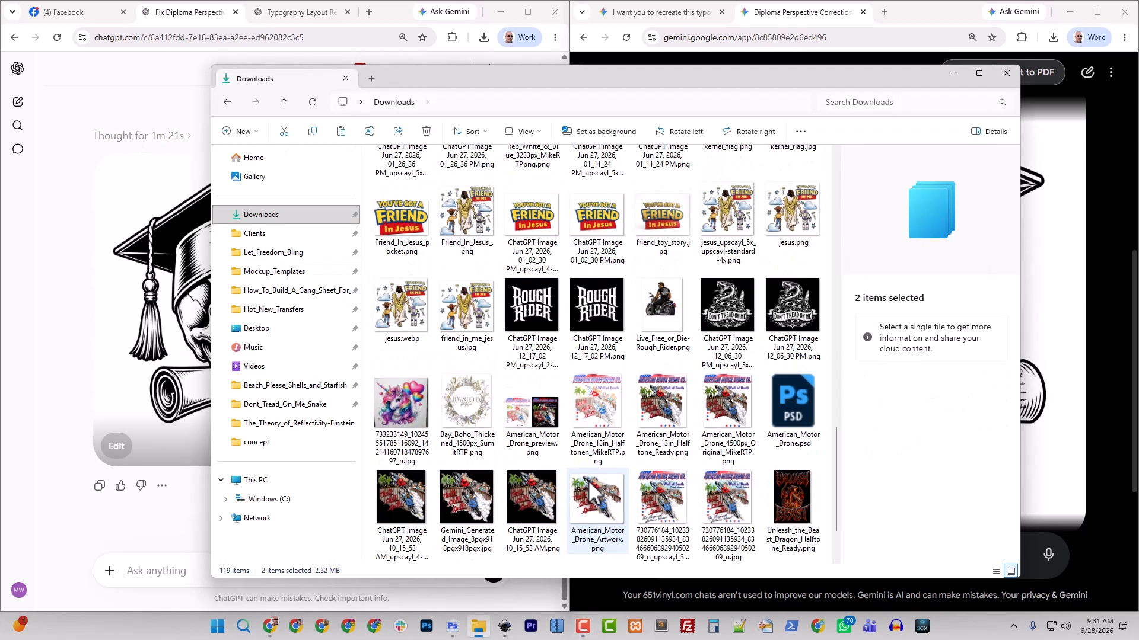
{"action": "scroll", "coordinate": [622, 495], "scroll_direction": "down", "scroll_amount": 1}
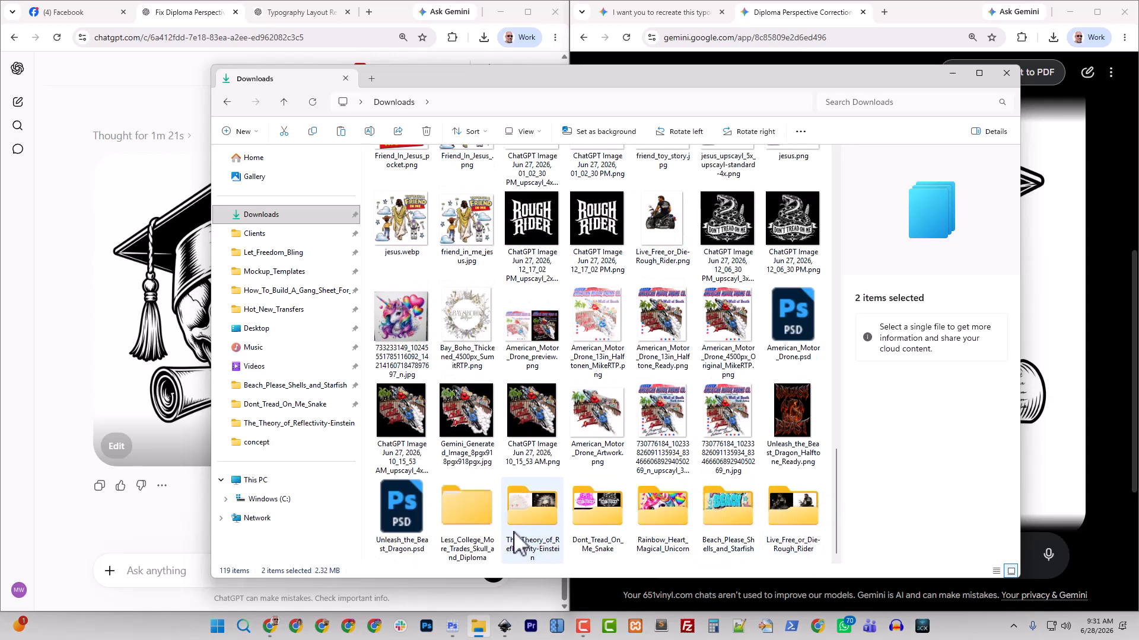
{"action": "double_click", "coordinate": [478, 525]}
{"action": "key", "text": "ctrl+shift+n"}
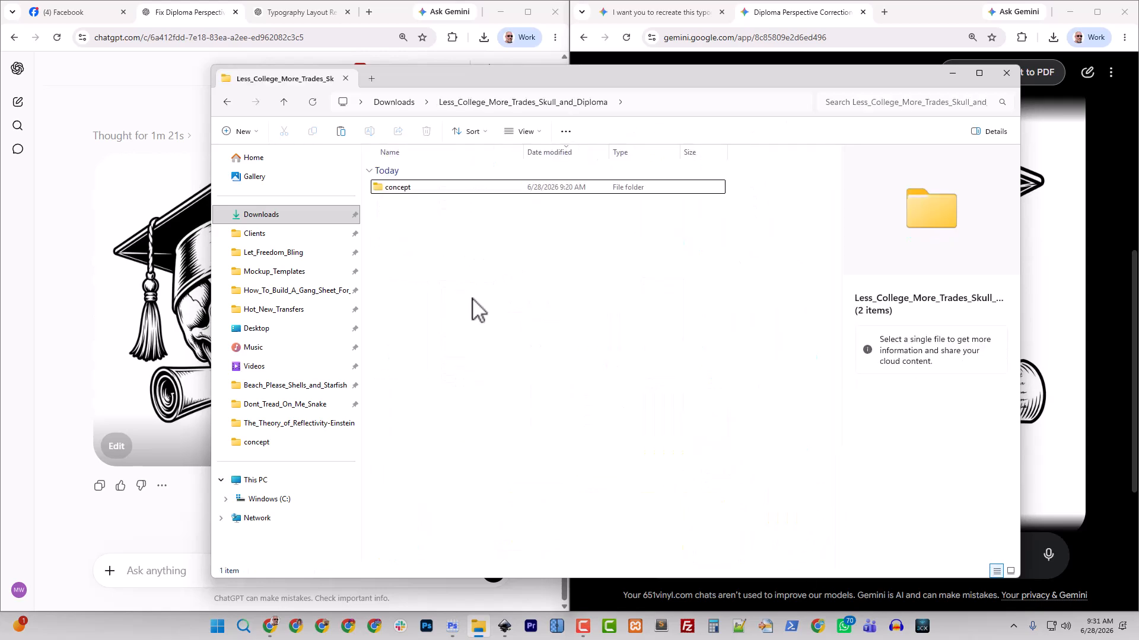
{"action": "type", "text": "pieces"}
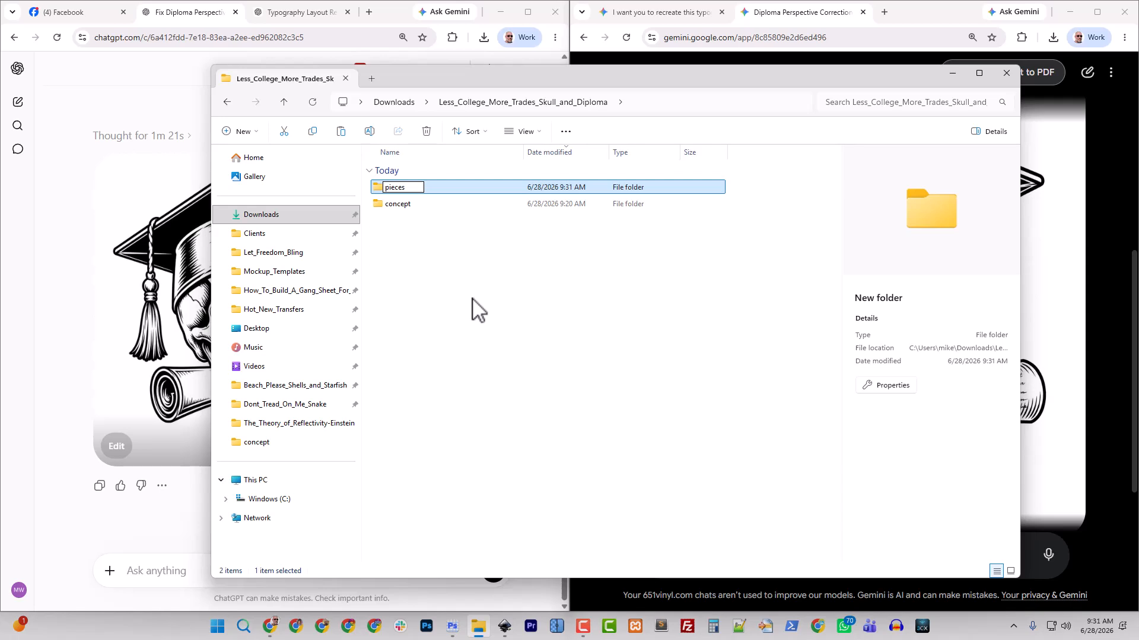
{"action": "key", "text": "Return"}
{"action": "key", "text": "Return"}
{"action": "key", "text": "ctrl+v"}
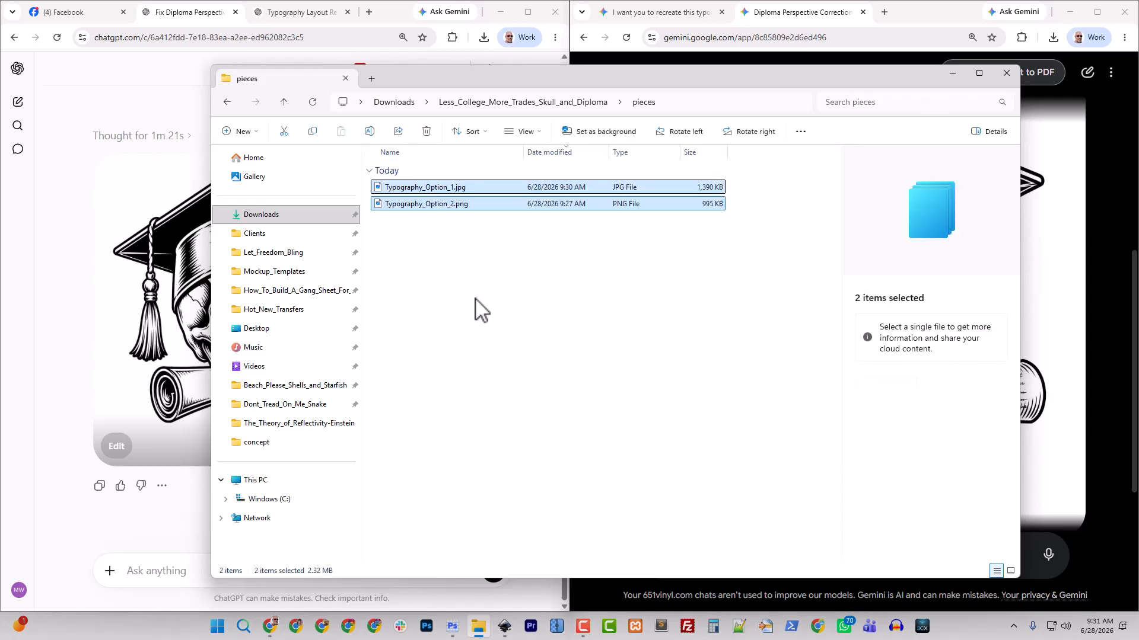
- Compare the ChatGPT and Gemini skull results, then open Gemini's version in its image view and download it
{"action": "left_click", "coordinate": [83, 276]}
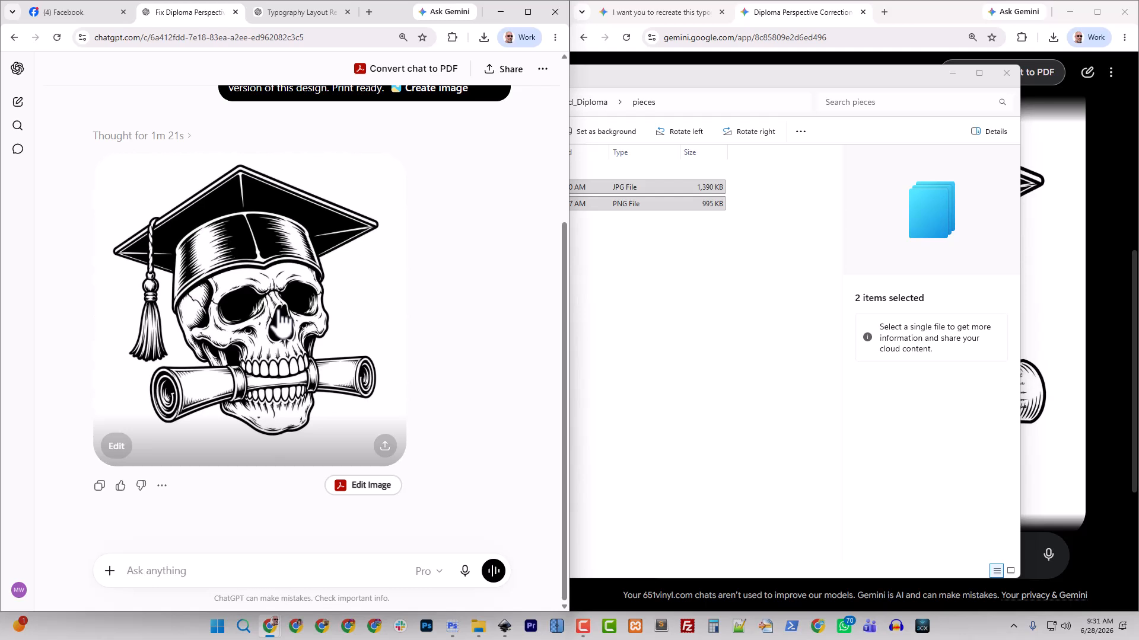
{"action": "left_click", "coordinate": [809, 18]}
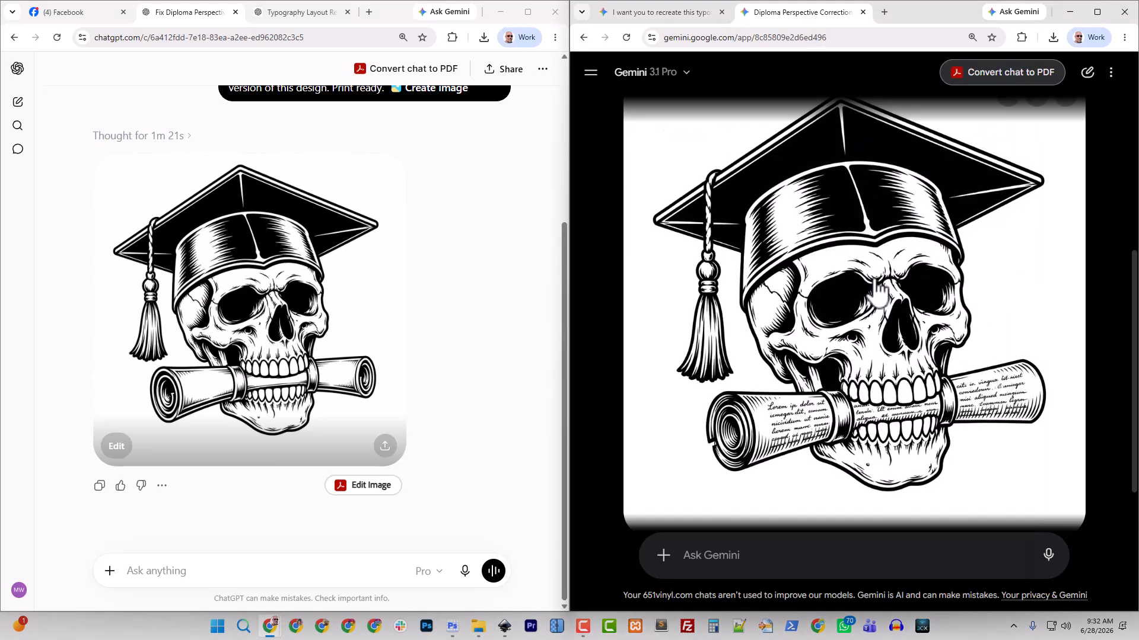
{"action": "left_click", "coordinate": [876, 291]}
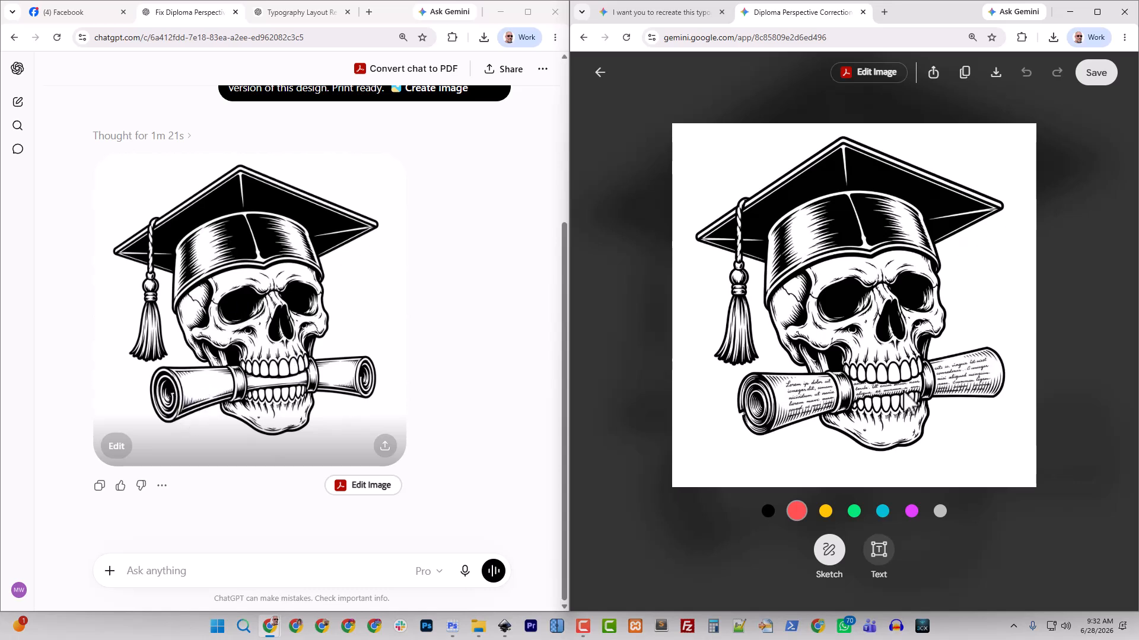
{"action": "left_click", "coordinate": [996, 72]}
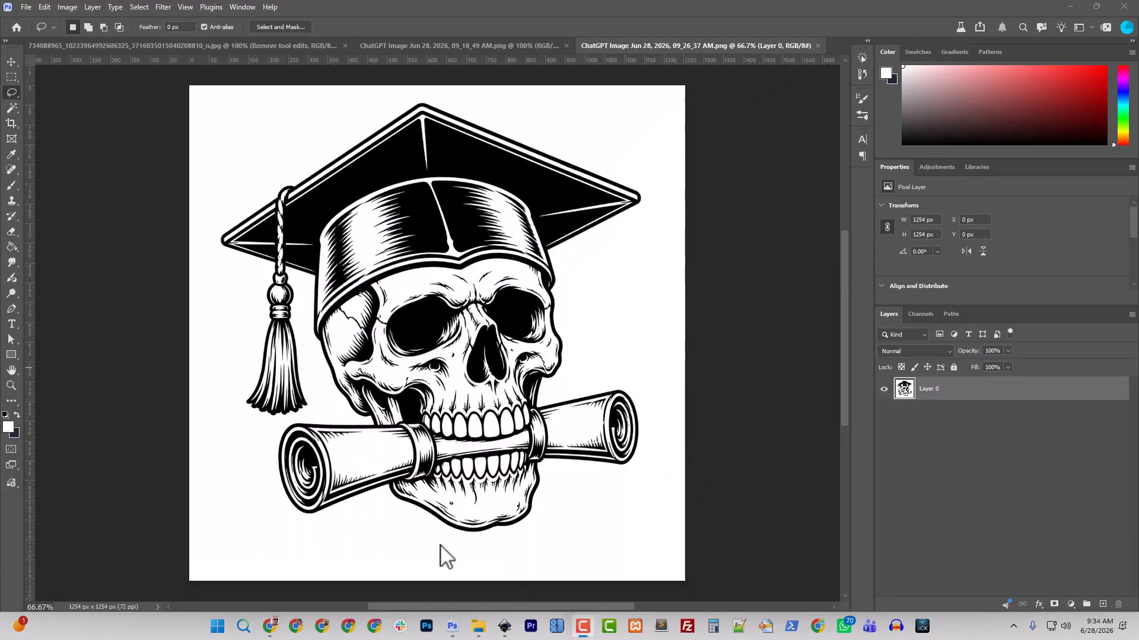
- Return to the Downloads folder and open the original Less College More Trades shirt JPG in Photoshop
{"action": "left_click", "coordinate": [482, 623]}
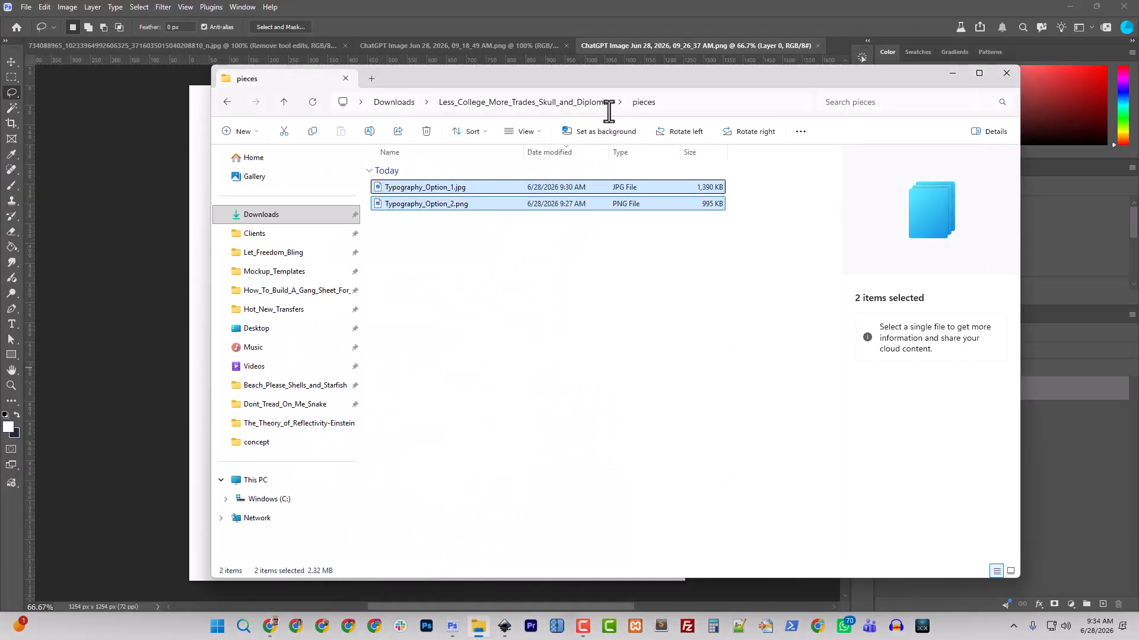
{"action": "left_click", "coordinate": [572, 106]}
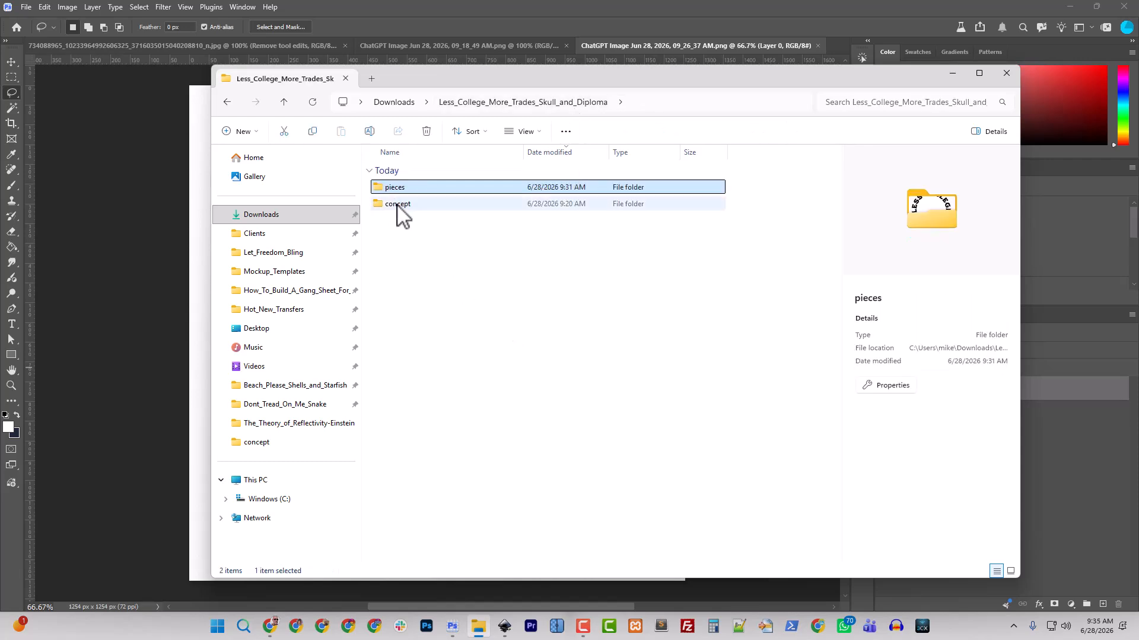
{"action": "left_click", "coordinate": [265, 216]}
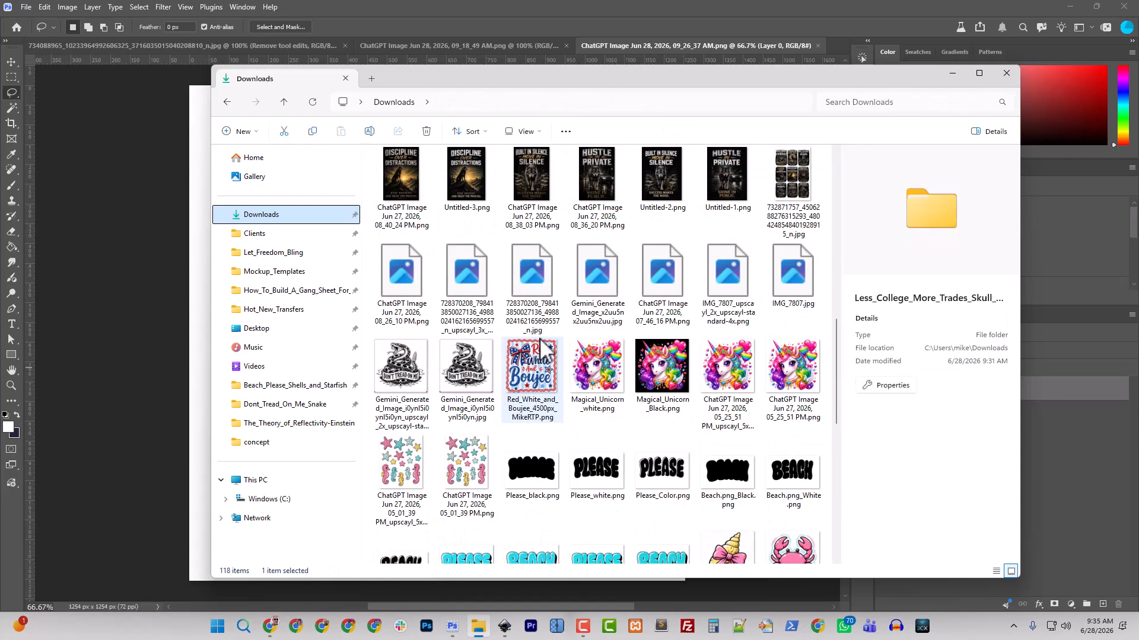
{"action": "right_click", "coordinate": [608, 220]}
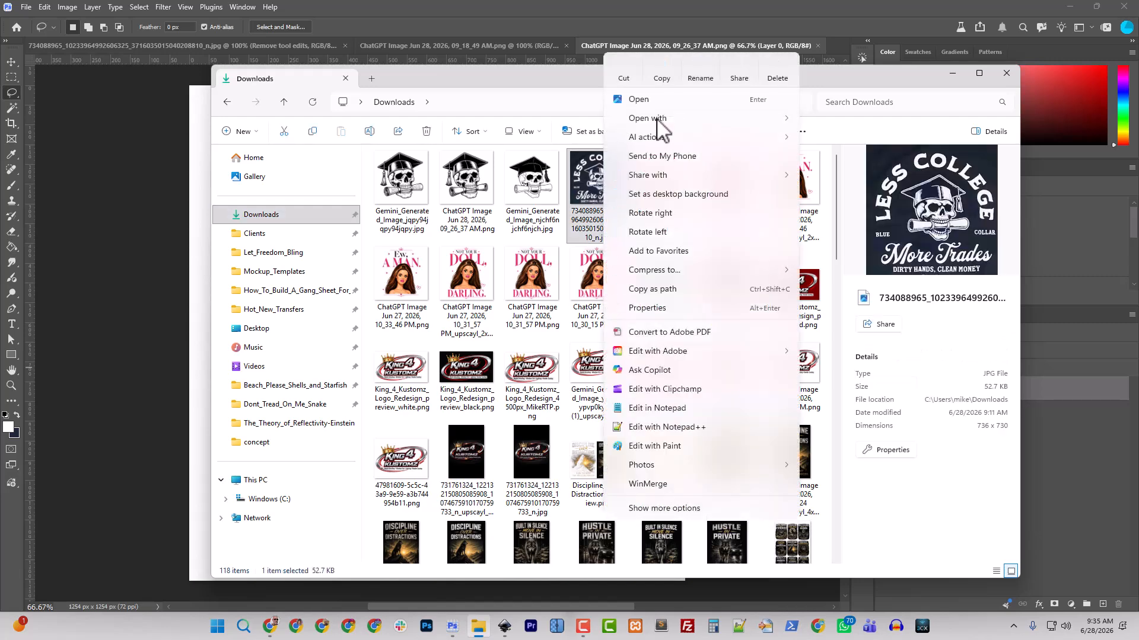
{"action": "mouse_move", "coordinate": [655, 120]}
{"action": "left_click", "coordinate": [863, 139]}
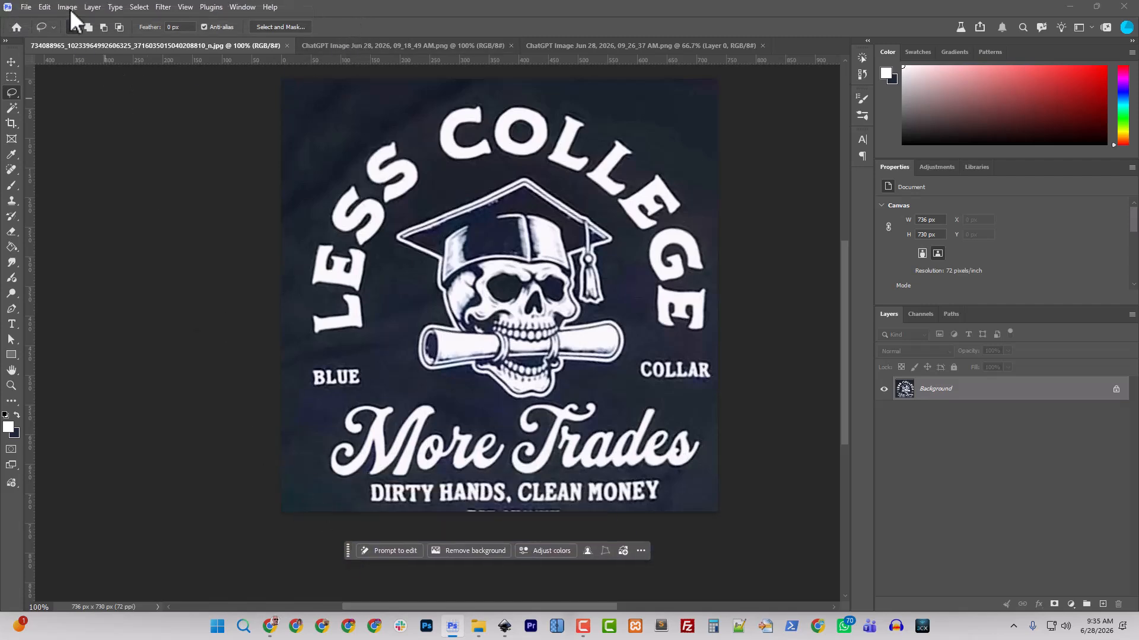
- Set the shirt image's resolution to 300 pixels/inch without resampling, then resample it to 18 inches wide
{"action": "left_click", "coordinate": [66, 7]}
{"action": "left_click", "coordinate": [98, 96]}
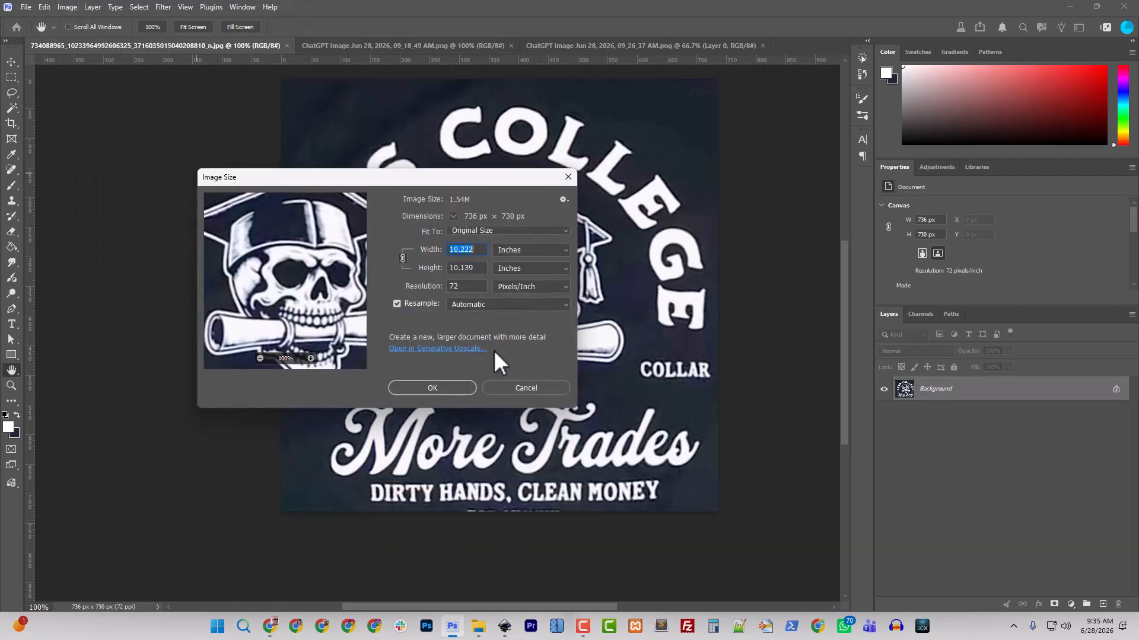
{"action": "left_click", "coordinate": [396, 303]}
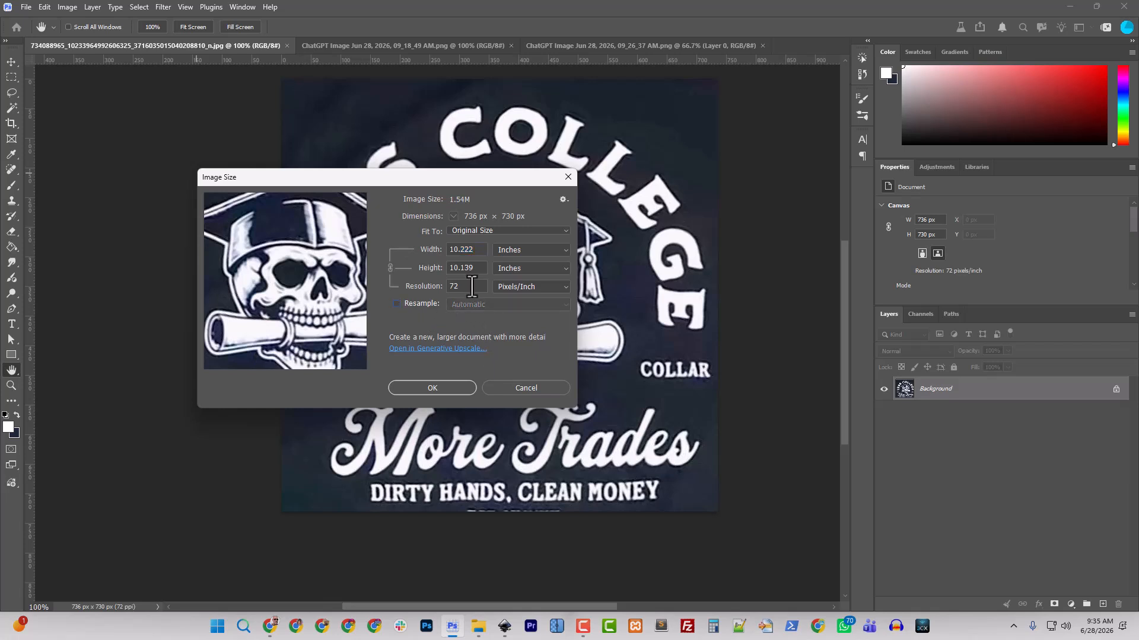
{"action": "double_click", "coordinate": [468, 286]}
{"action": "type", "text": "300"}
{"action": "left_click", "coordinate": [422, 303]}
{"action": "type", "text": "18"}
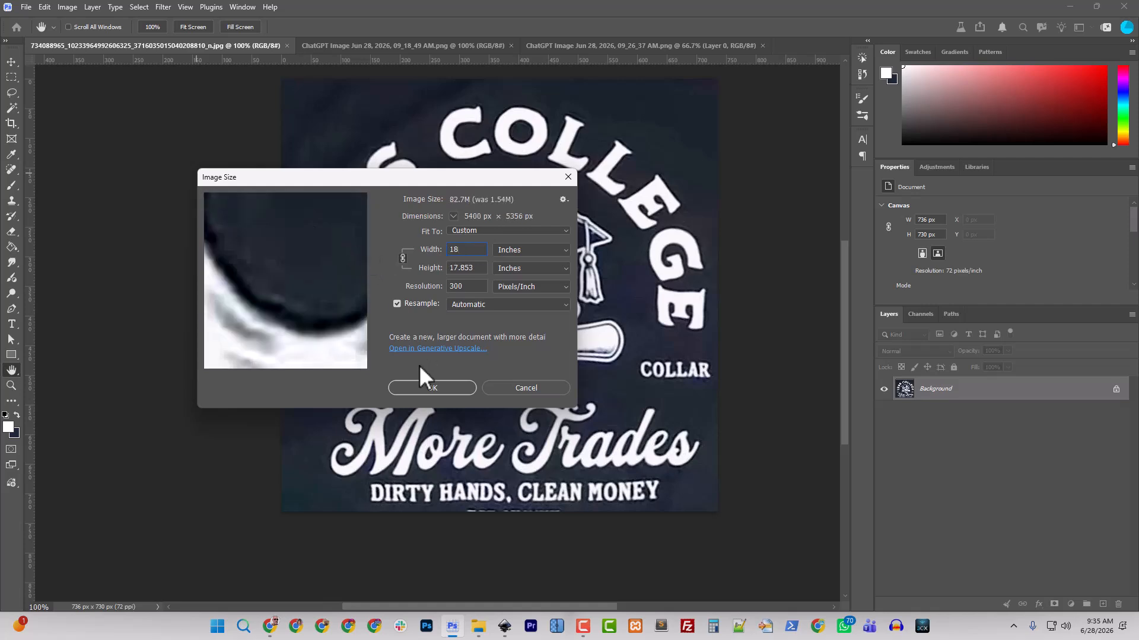
{"action": "left_click", "coordinate": [456, 388]}
- Extend the canvas slightly beyond the shirt image's right edge with the Crop tool
{"action": "key", "text": "ctrl+minus"}
{"action": "key", "text": "ctrl+minus"}
{"action": "key", "text": "ctrl+minus"}
{"action": "key", "text": "ctrl+minus"}
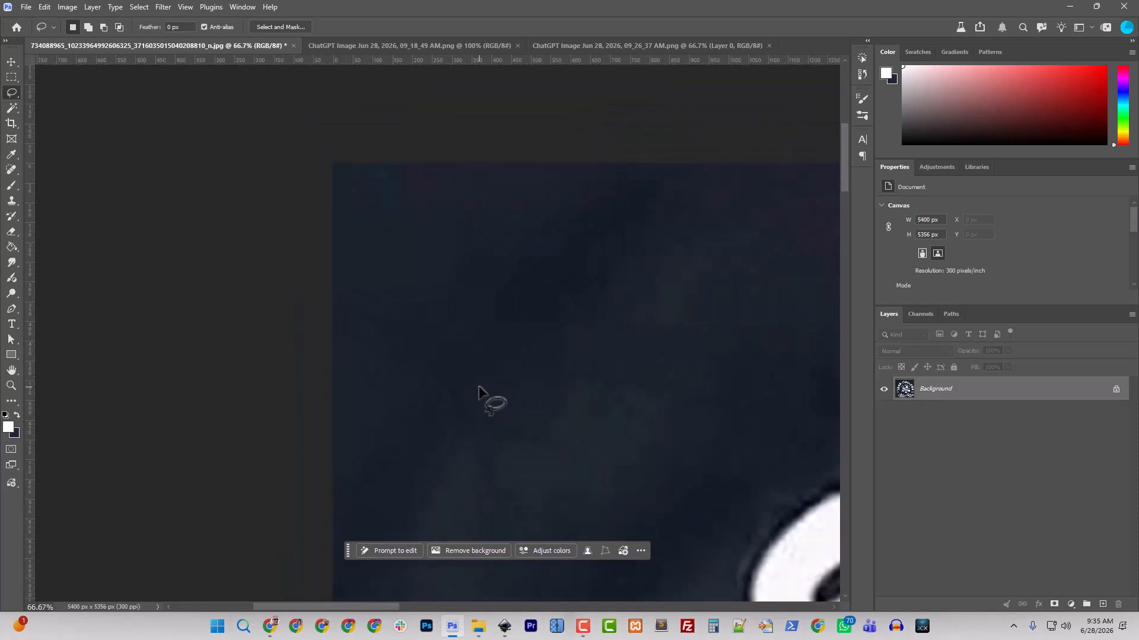
{"action": "key", "text": "ctrl+0"}
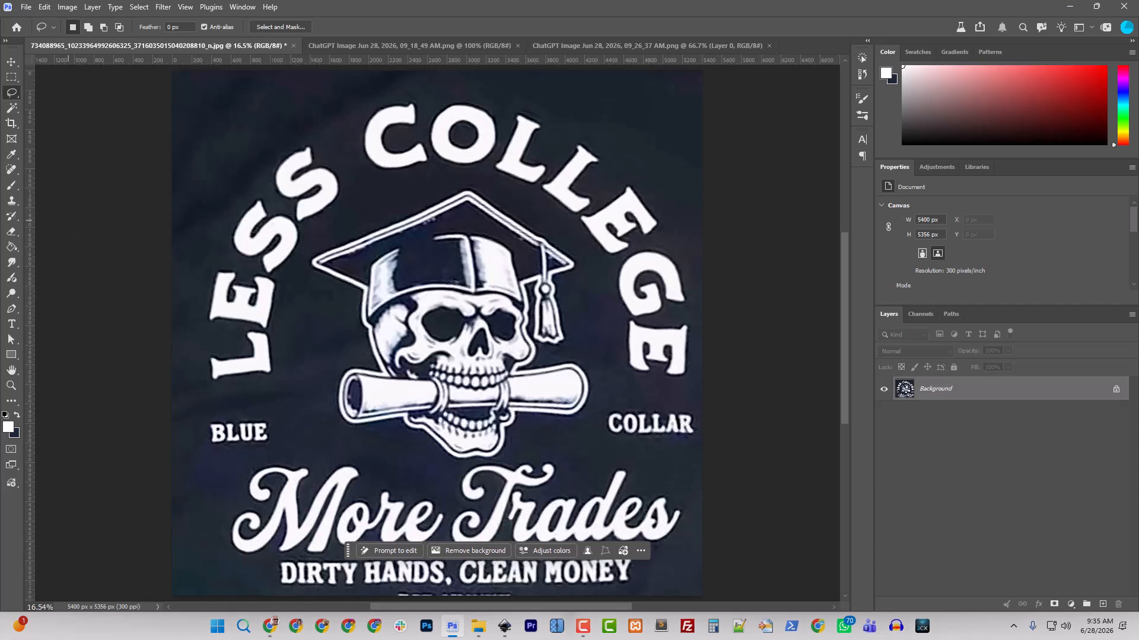
{"action": "key", "text": "F10"}
{"action": "left_click", "coordinate": [11, 123]}
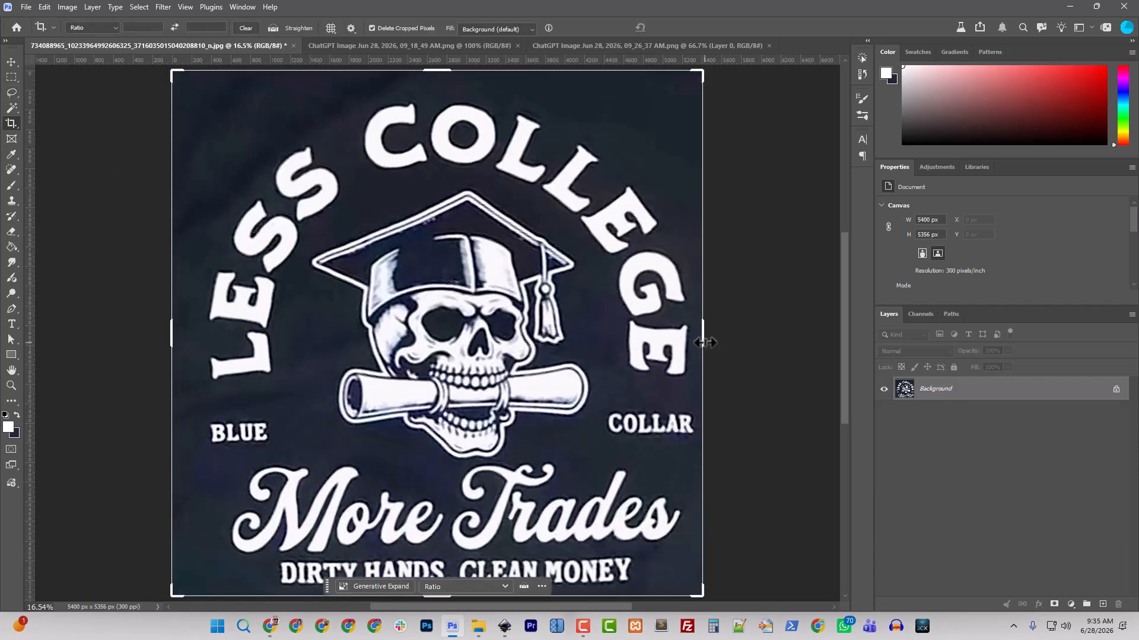
{"action": "left_click_drag", "start_coordinate": [705, 343], "coordinate": [722, 350]}
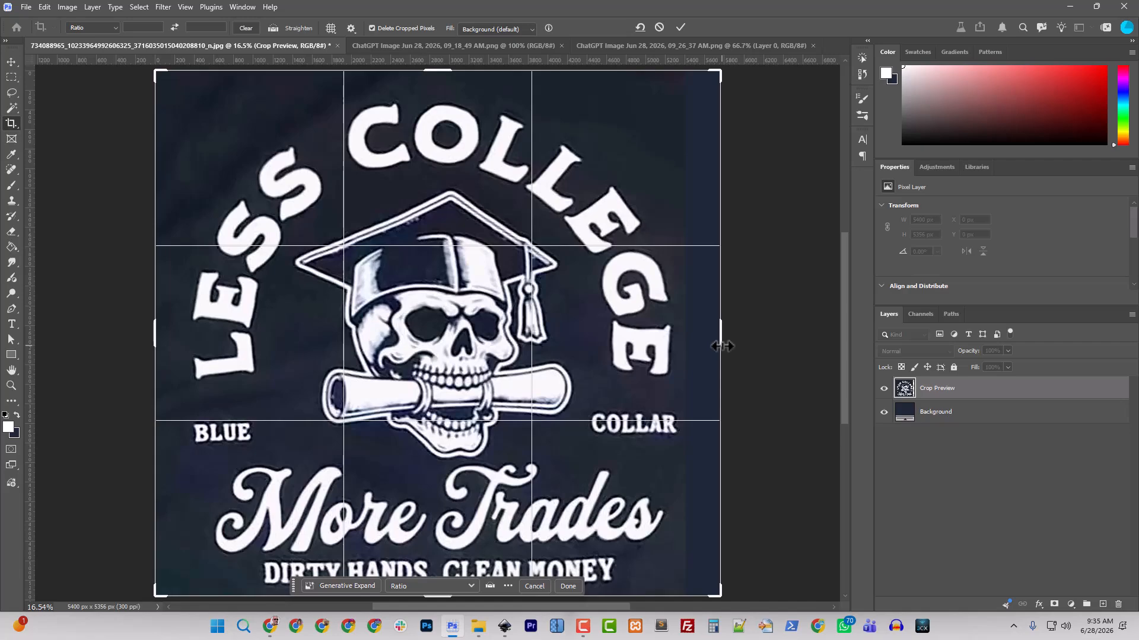
{"action": "key", "text": "Return"}
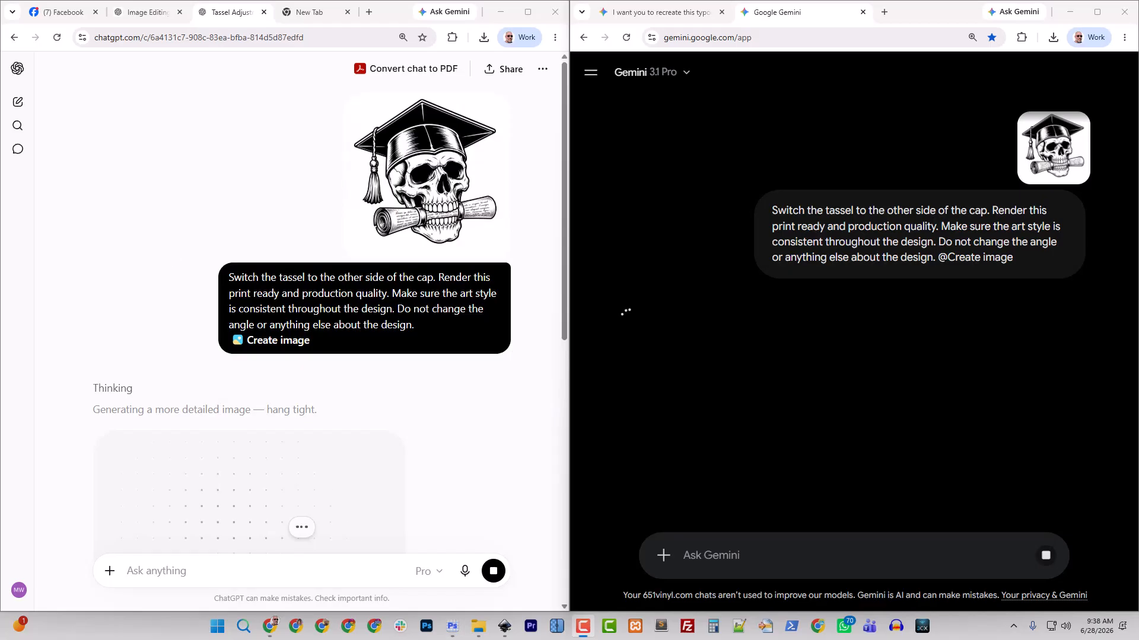
{"action": "scroll", "coordinate": [456, 323], "scroll_direction": "down", "scroll_amount": 4}
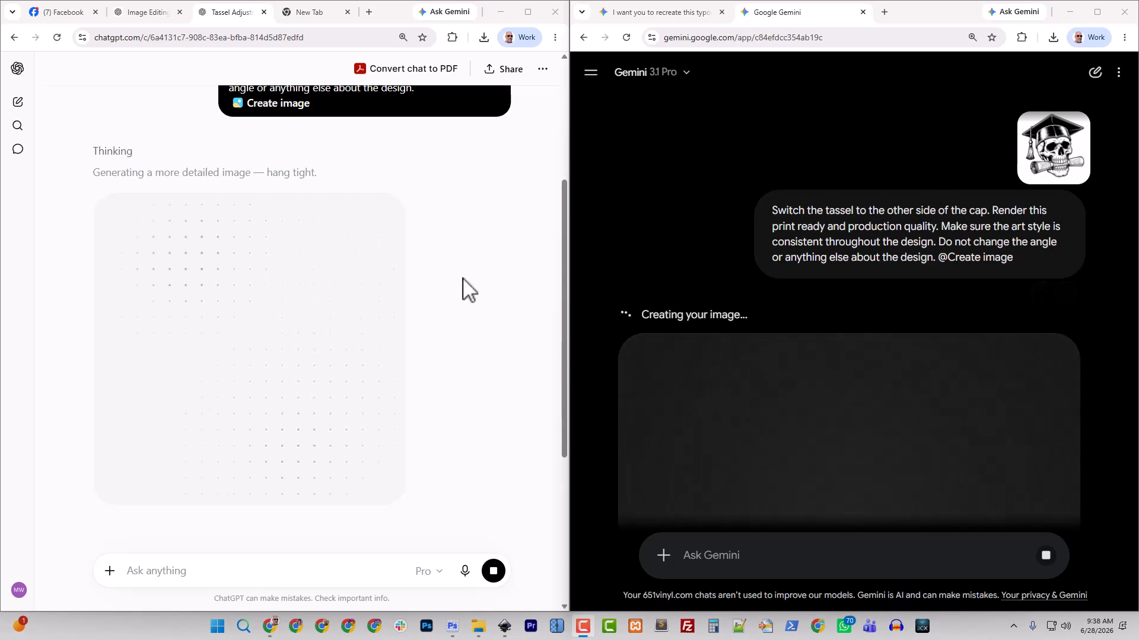
{"action": "scroll", "coordinate": [465, 287], "scroll_direction": "up", "scroll_amount": 4}
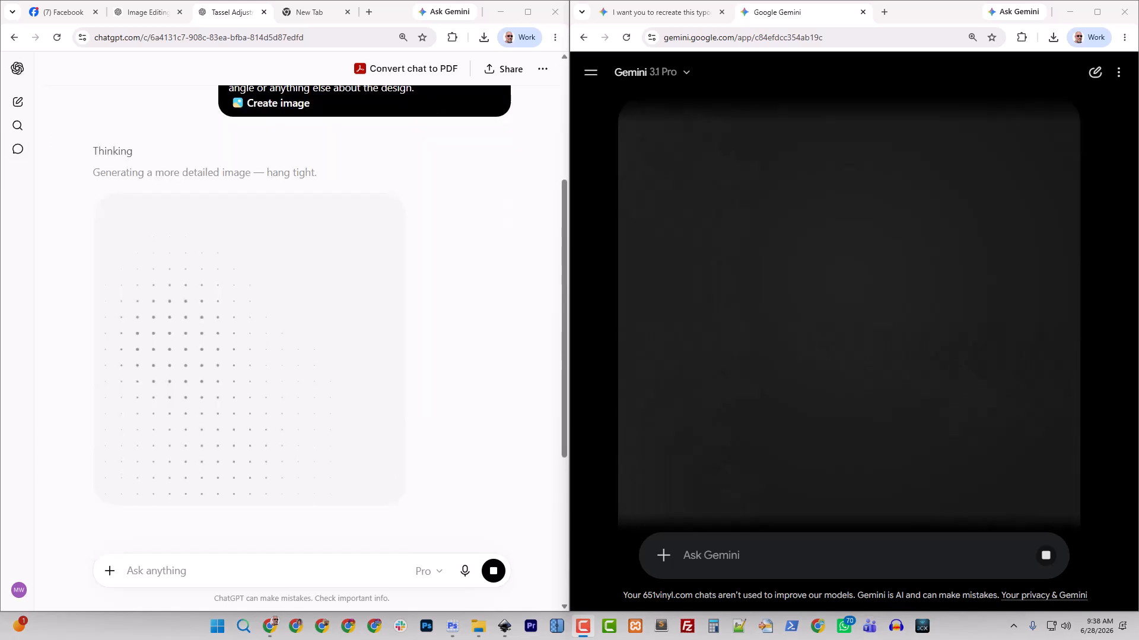
- Open the pieces folder inside Less_College_More_Trades_Skull_and_Diploma and preview Typography_Option_1.jpg and Typography_Option_2.png
{"action": "left_click", "coordinate": [479, 627]}
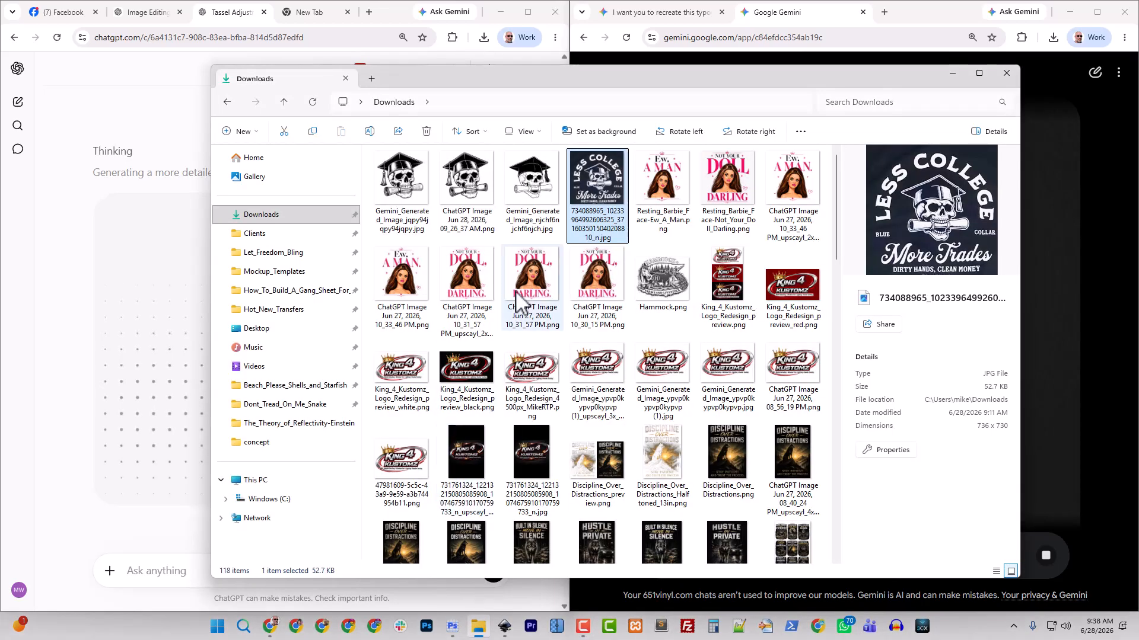
{"action": "scroll", "coordinate": [554, 400], "scroll_direction": "down", "scroll_amount": 15}
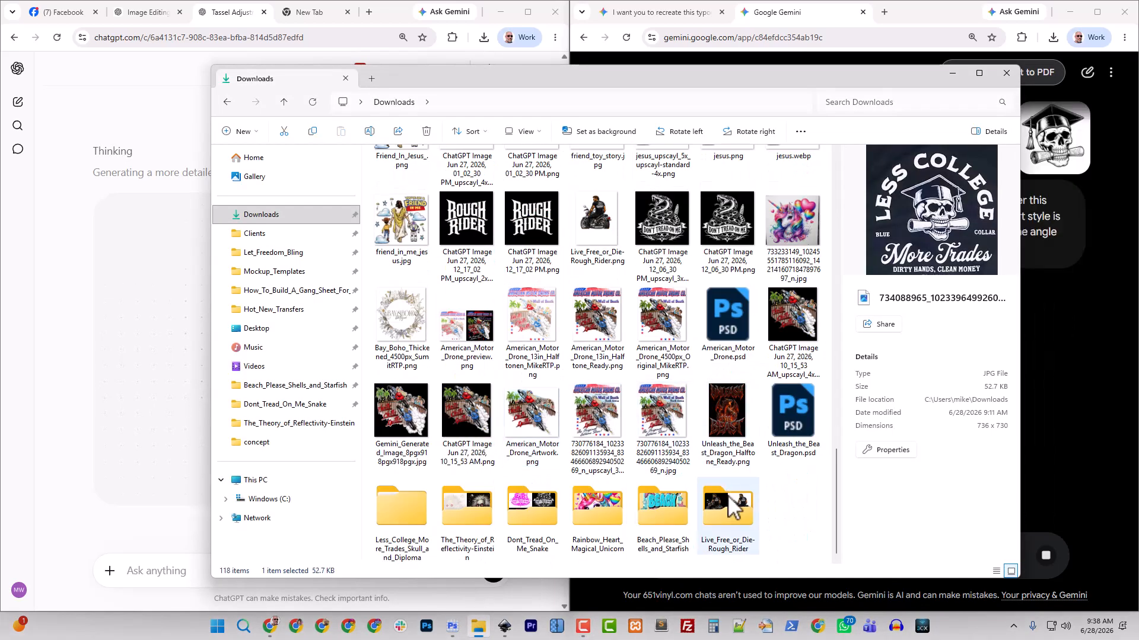
{"action": "double_click", "coordinate": [414, 519]}
{"action": "left_click", "coordinate": [404, 188]}
{"action": "double_click", "coordinate": [403, 189]}
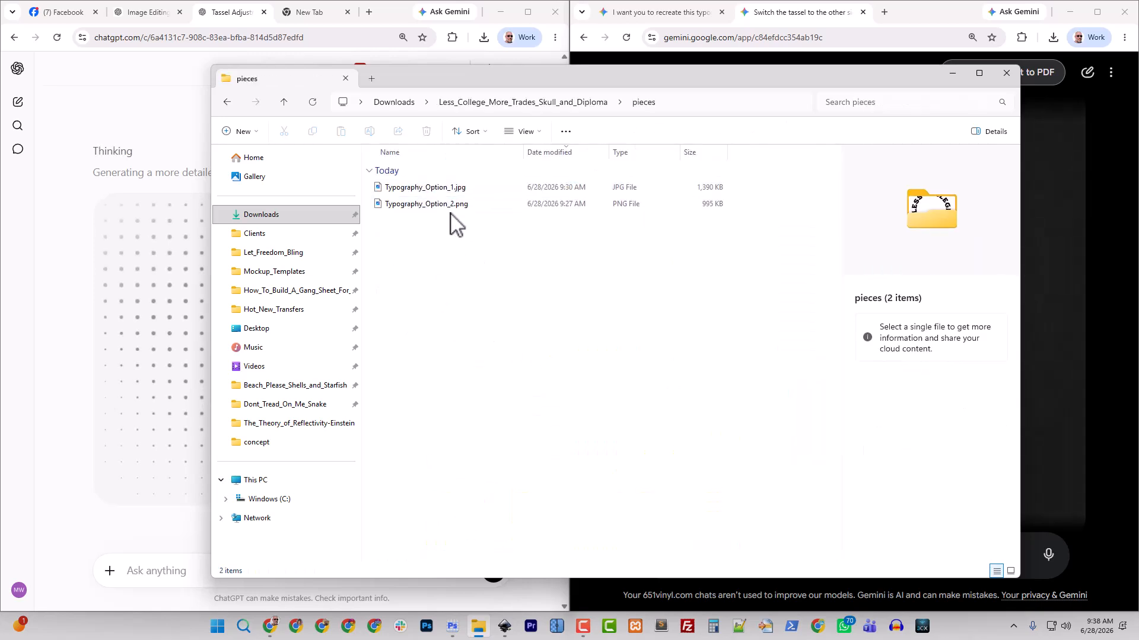
{"action": "left_click", "coordinate": [443, 189]}
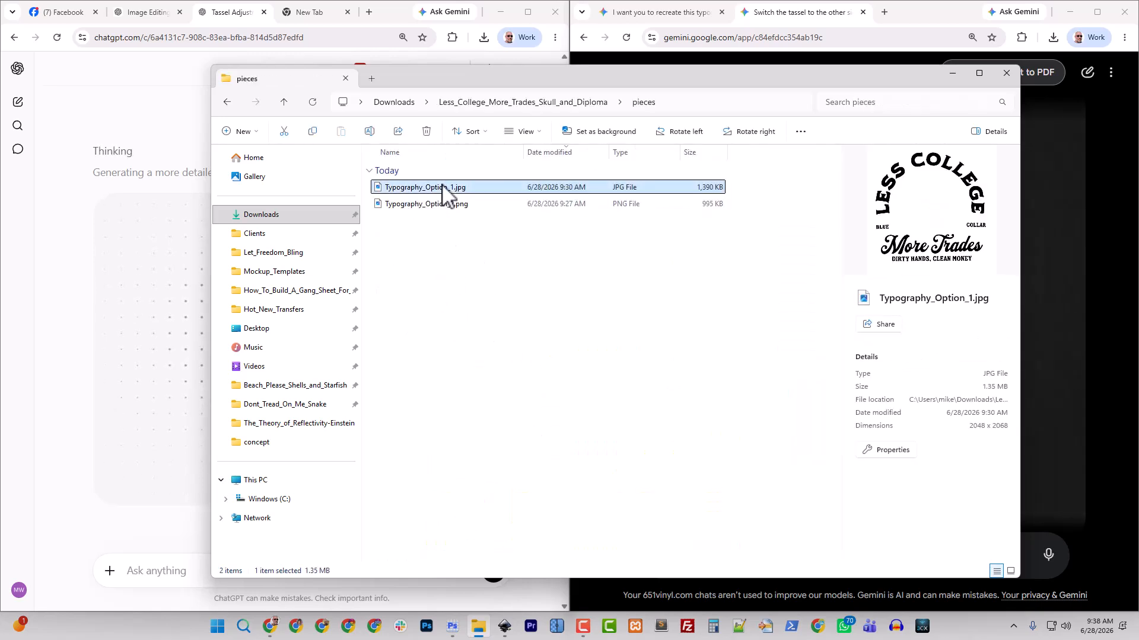
{"action": "left_click", "coordinate": [450, 205]}
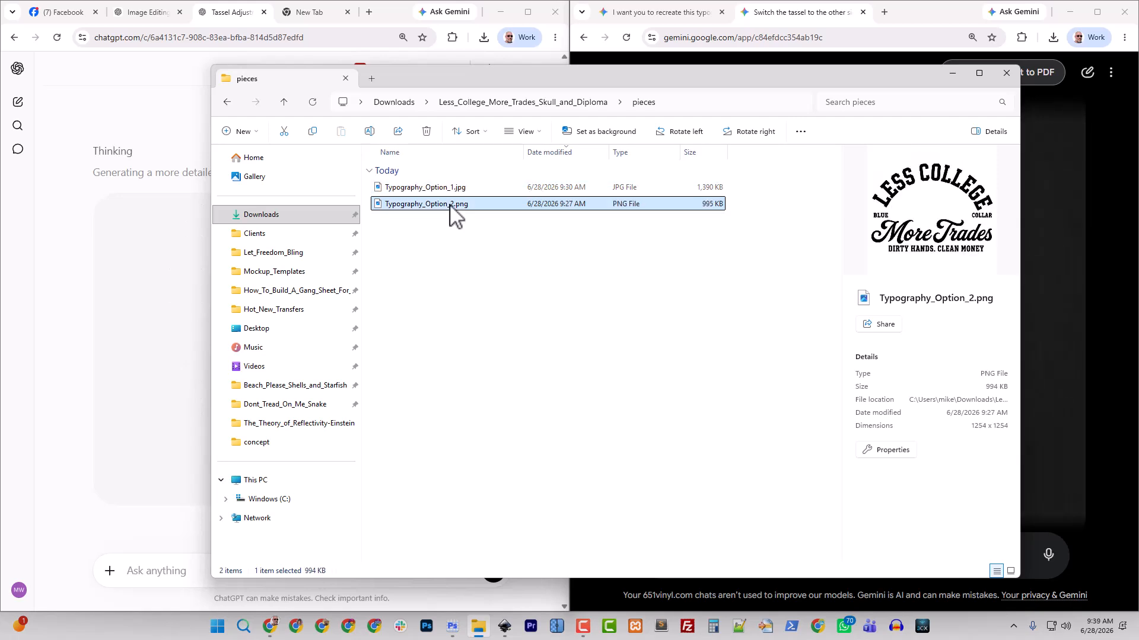
- Switch to Upscayl, load Typography_Option_2.png from the pieces folder, and upscale it 2X with the Upscayl Standard model
{"action": "left_click", "coordinate": [556, 626]}
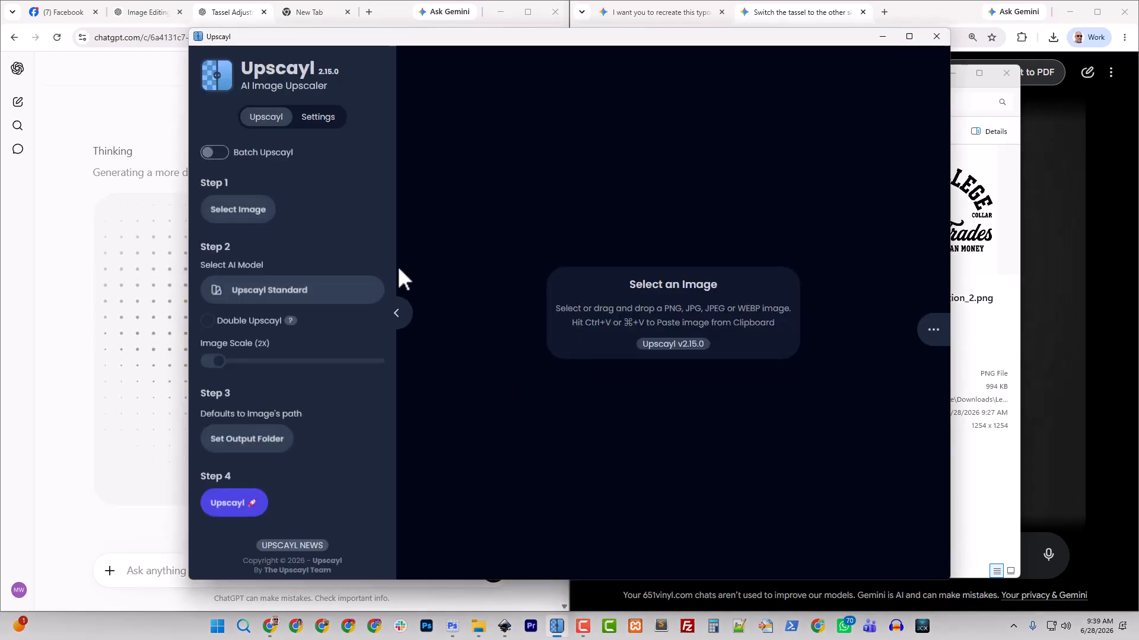
{"action": "left_click", "coordinate": [248, 213]}
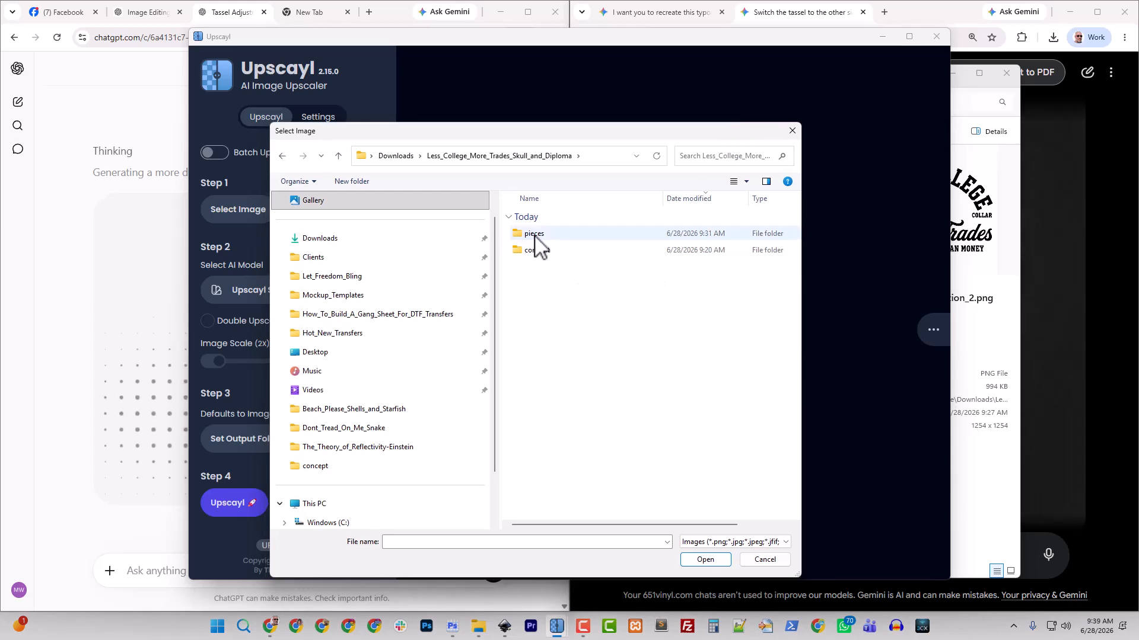
{"action": "double_click", "coordinate": [534, 234]}
{"action": "left_click", "coordinate": [549, 252]}
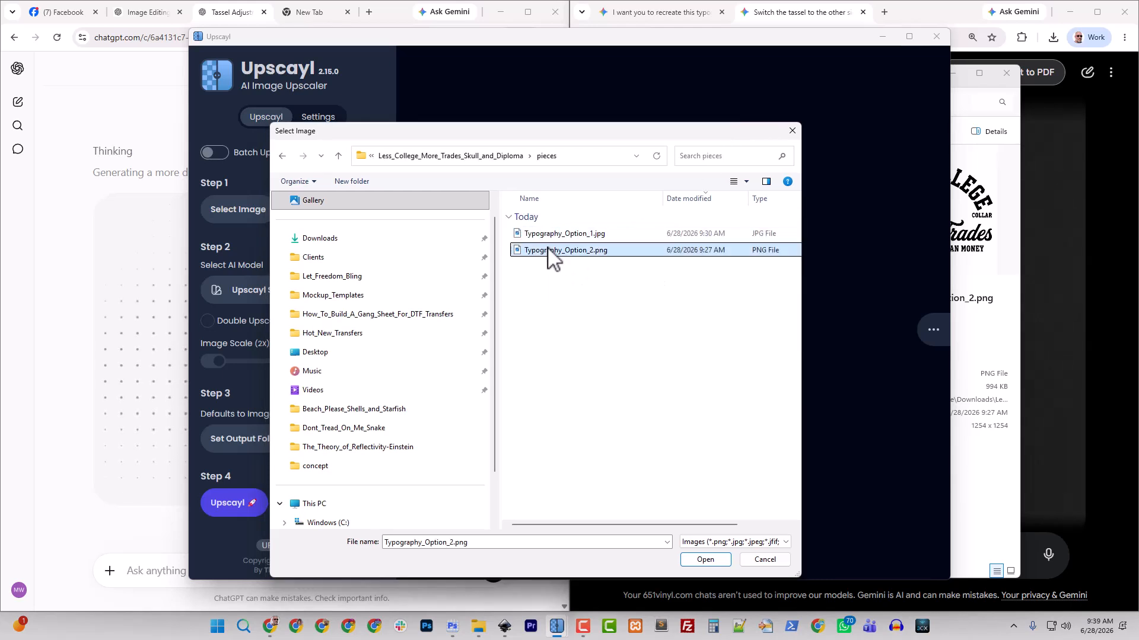
{"action": "left_click", "coordinate": [719, 557]}
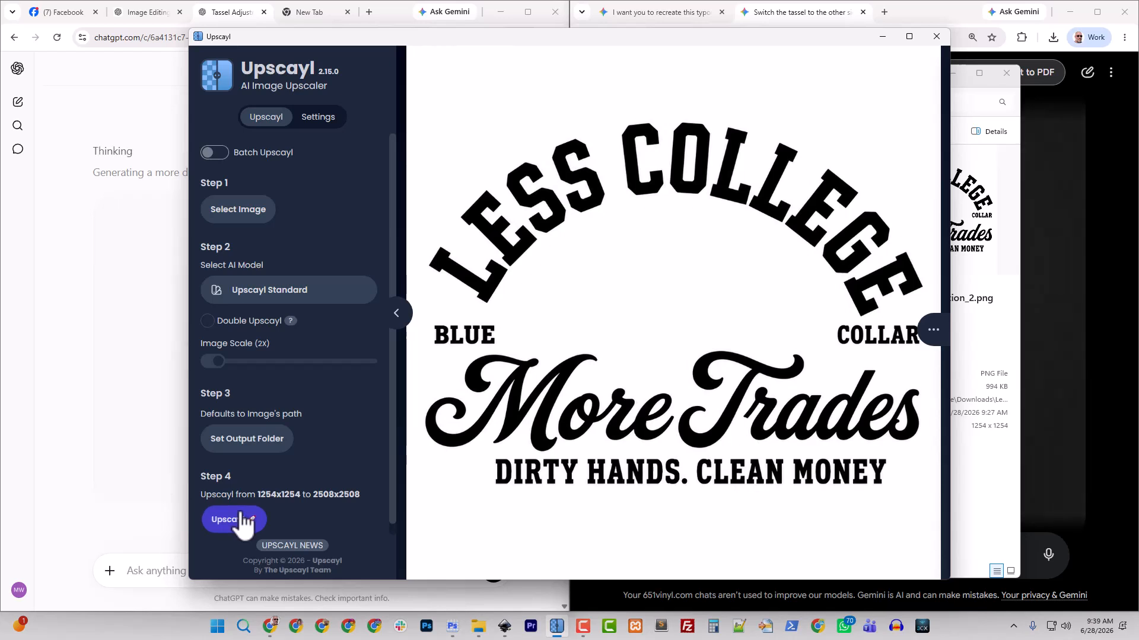
{"action": "left_click", "coordinate": [237, 520]}
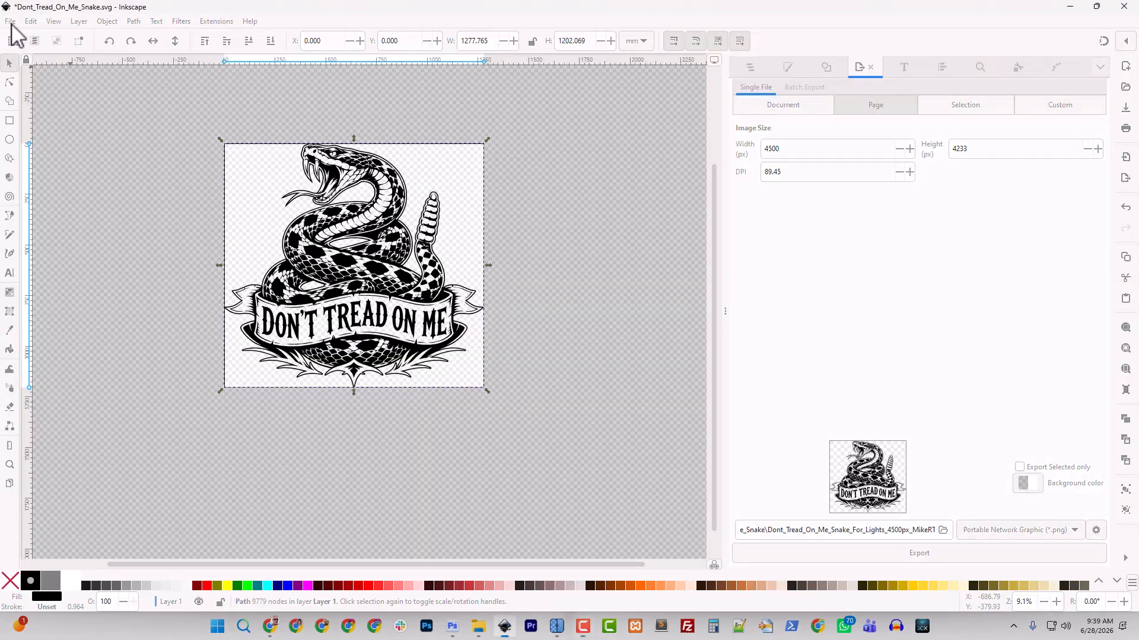
- Create a new Inkscape document and import the upscaled Typography_Option_2 PNG as an embedded image with DPI from file
{"action": "left_click", "coordinate": [10, 21]}
{"action": "left_click", "coordinate": [29, 37]}
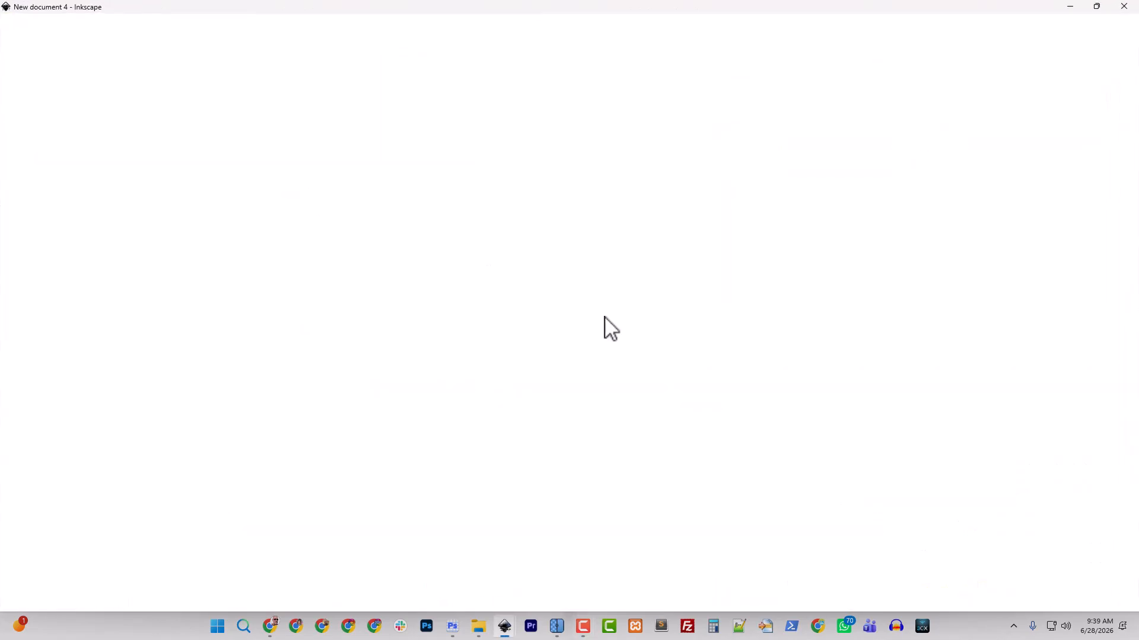
{"action": "left_click", "coordinate": [483, 627]}
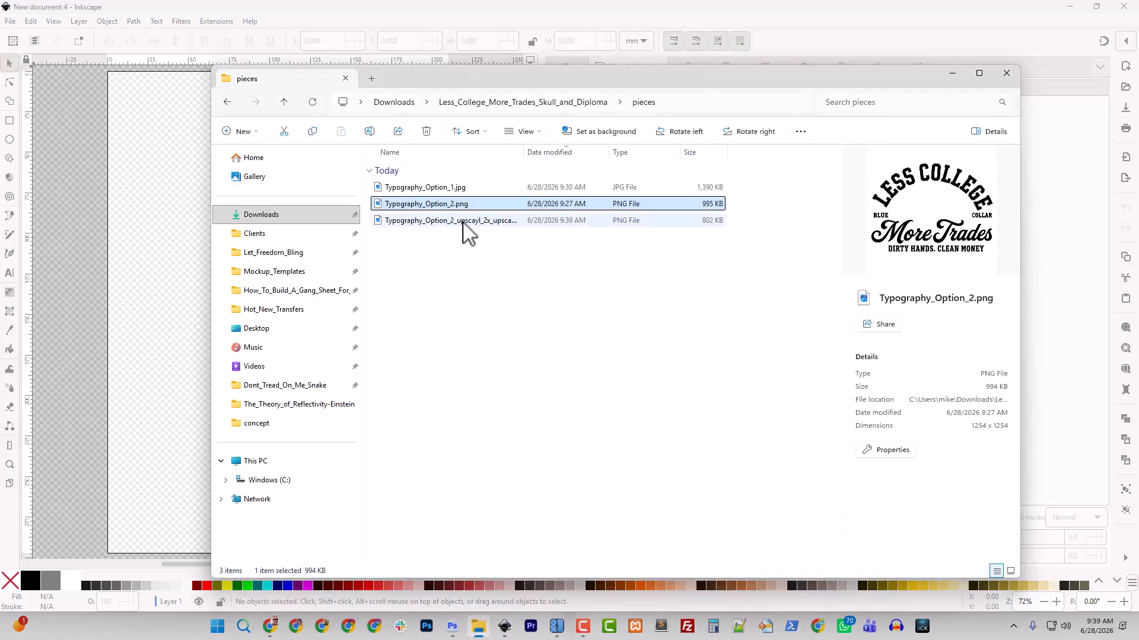
{"action": "left_click_drag", "start_coordinate": [465, 222], "coordinate": [200, 274]}
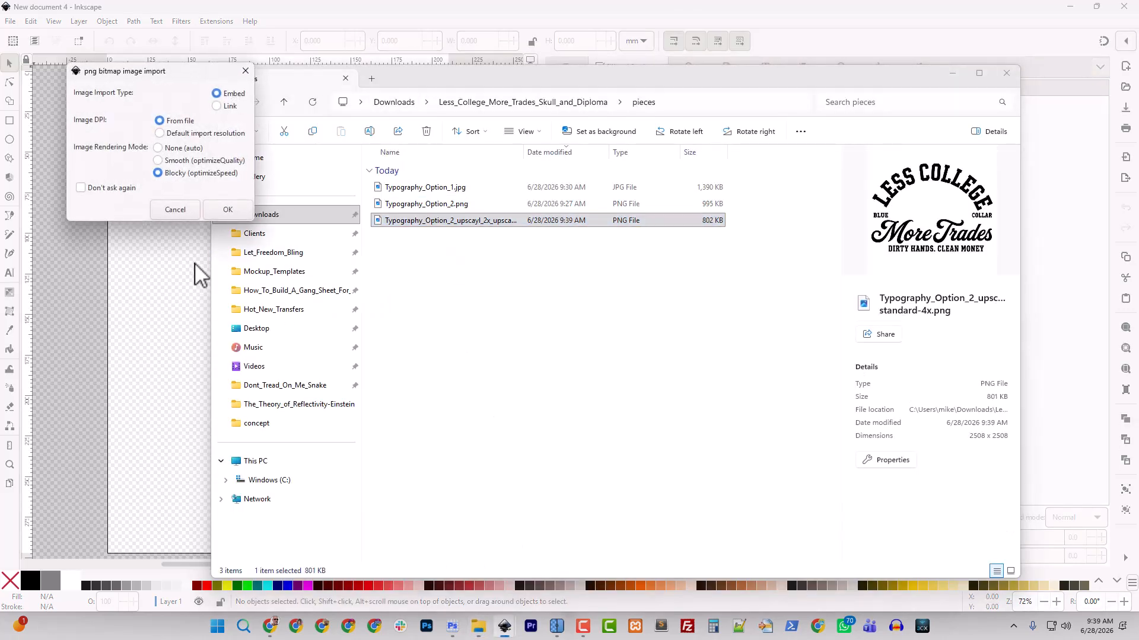
{"action": "left_click", "coordinate": [228, 210]}
{"action": "left_click", "coordinate": [319, 27]}
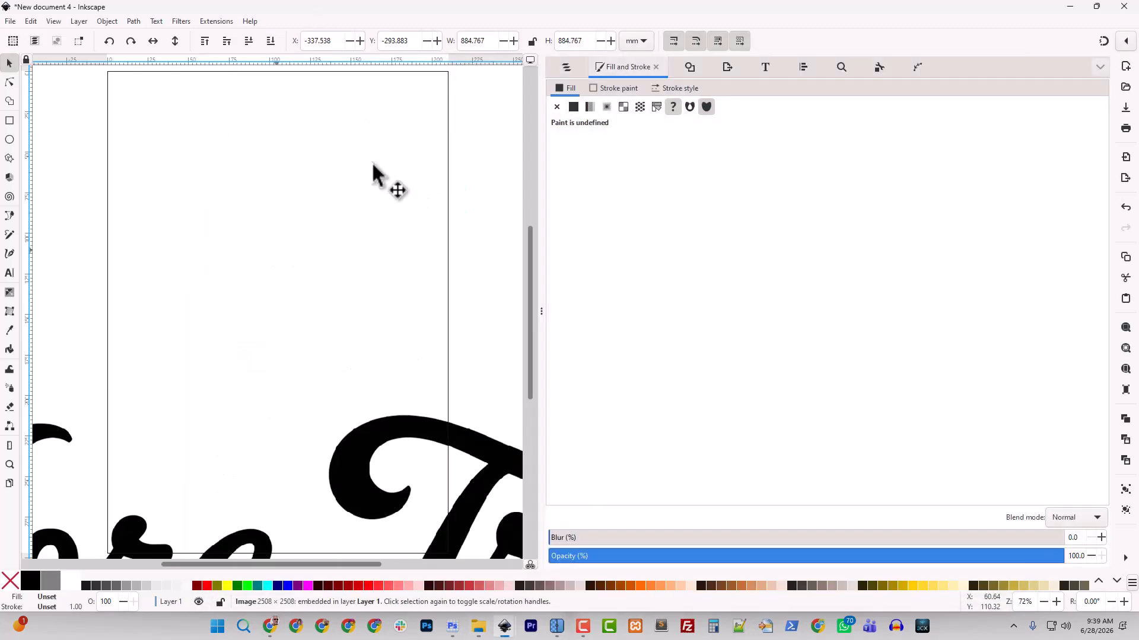
- Trace the imported typography bitmap as a single scan using brightness cutoff with a 0.450 threshold
{"action": "key", "text": "minus"}
{"action": "key", "text": "minus"}
{"action": "key", "text": "minus"}
{"action": "key", "text": "minus"}
{"action": "key", "text": "minus"}
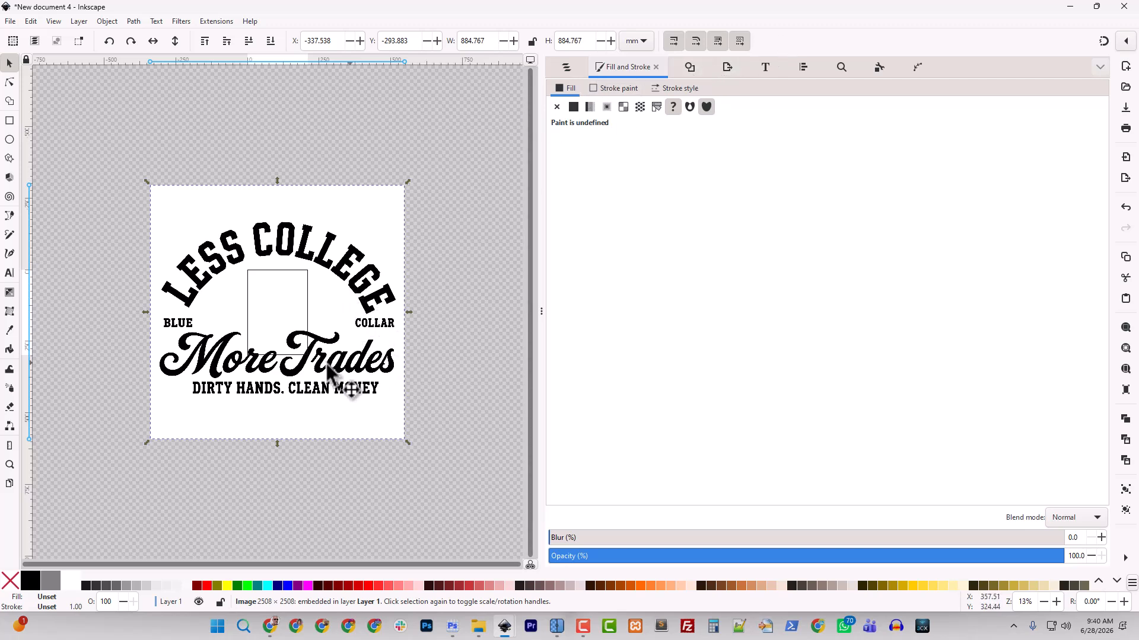
{"action": "left_click", "coordinate": [690, 66]}
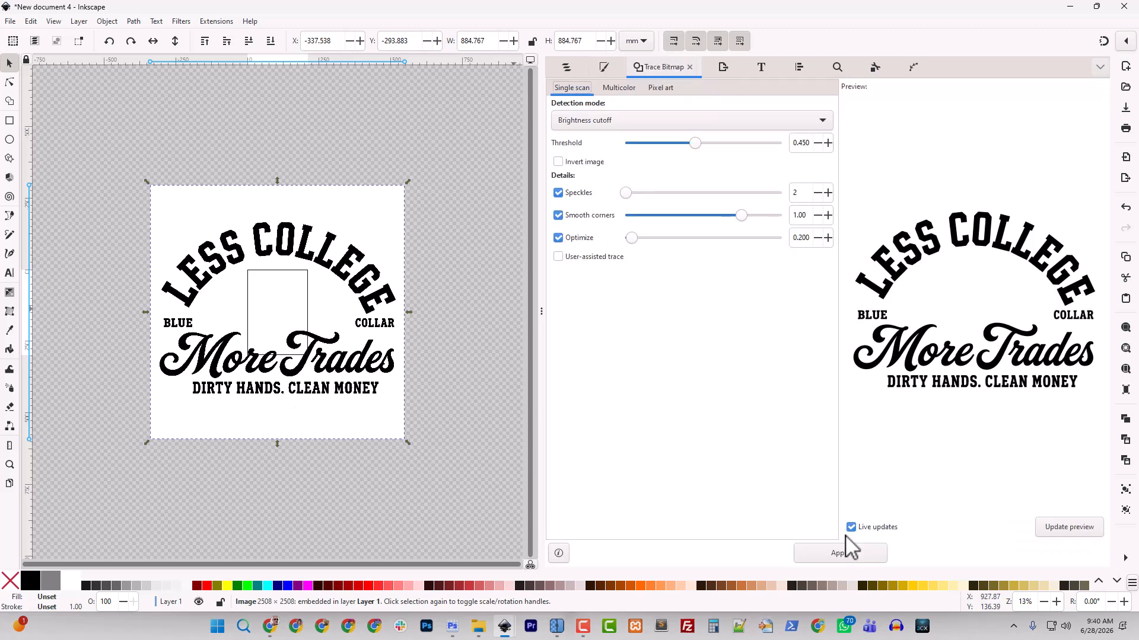
{"action": "left_click", "coordinate": [845, 554]}
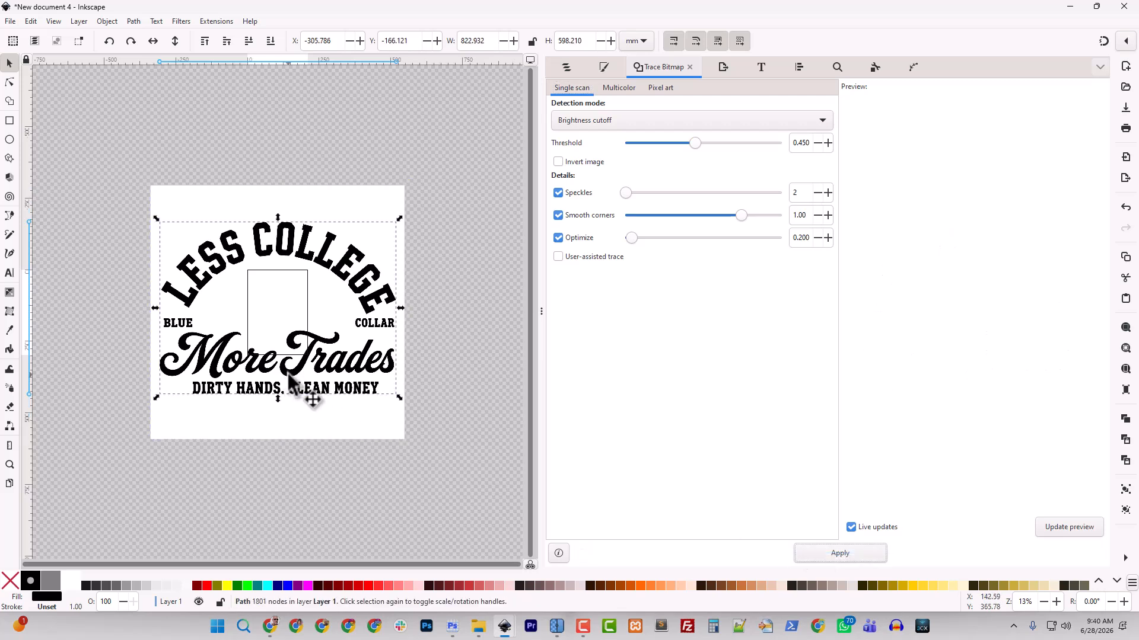
- Delete the original bitmap beneath the traced path and resize the page to fit the lettering
{"action": "left_click", "coordinate": [570, 67]}
{"action": "left_click", "coordinate": [590, 141]}
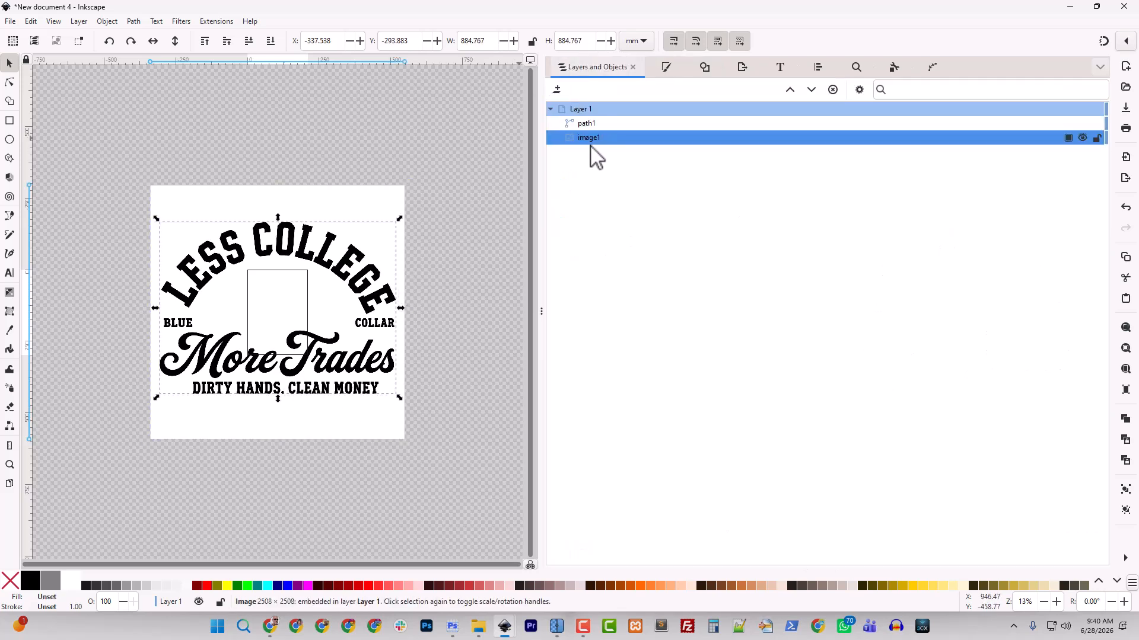
{"action": "key", "text": "Delete"}
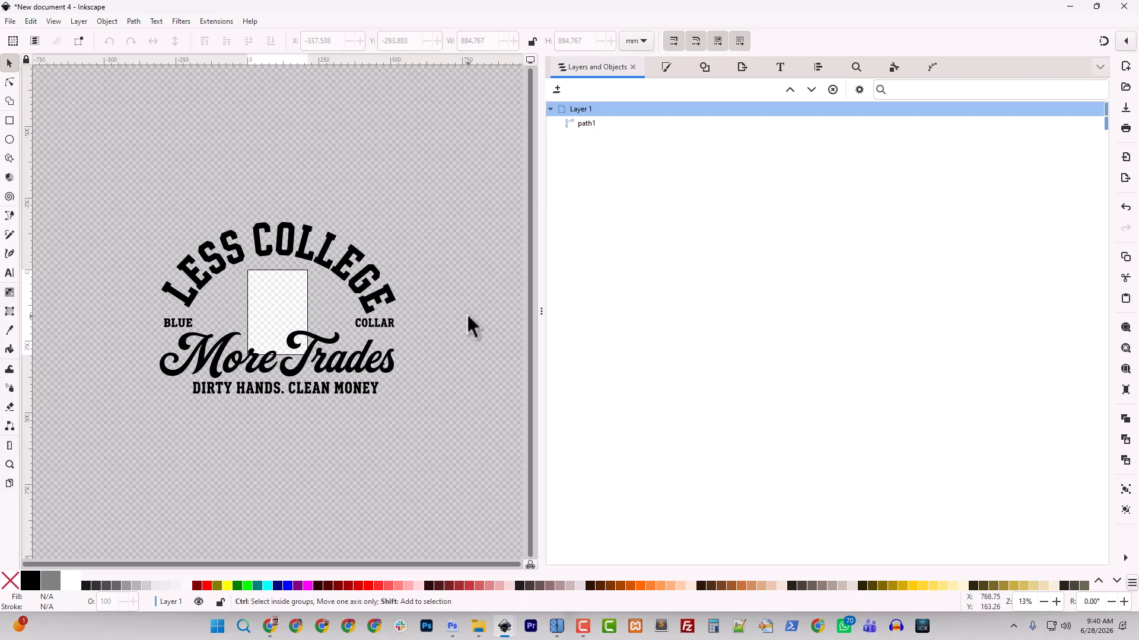
{"action": "key", "text": "ctrl+shift+r"}
- Break the traced typography path apart into separate letter paths and clear the selection
{"action": "key", "text": "plus"}
{"action": "key", "text": "plus"}
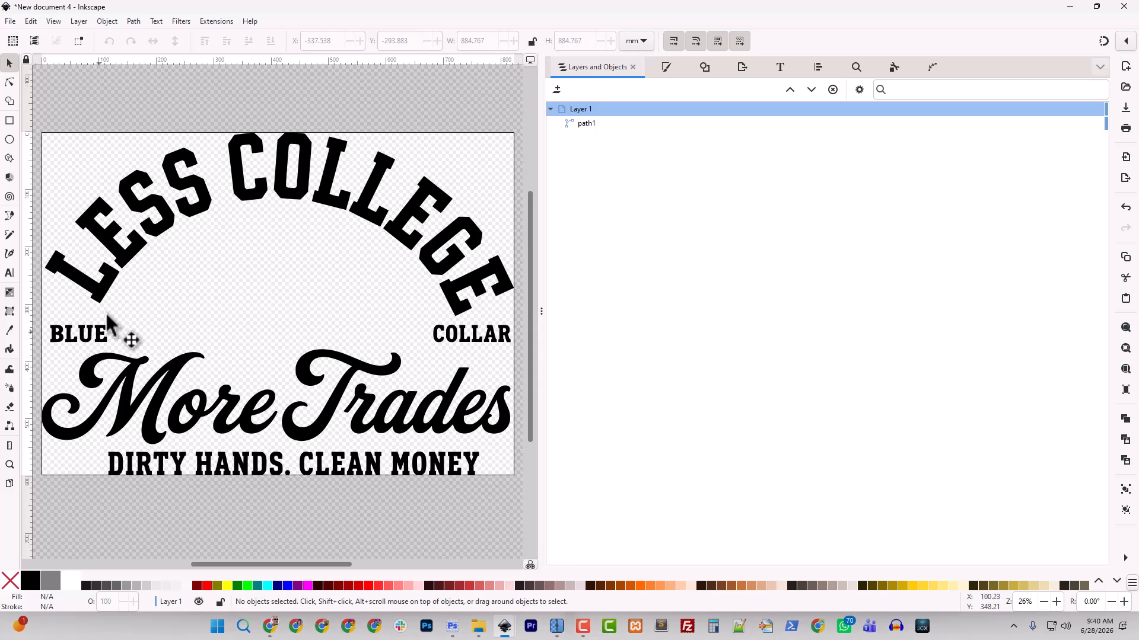
{"action": "left_click", "coordinate": [124, 302]}
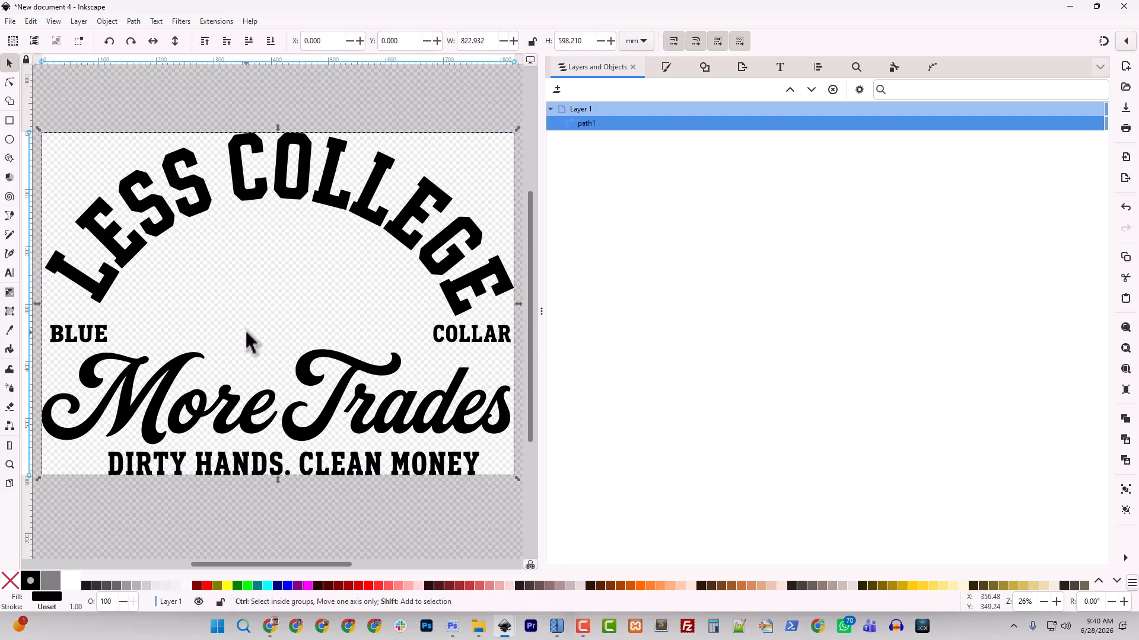
{"action": "key", "text": "ctrl+shift+k"}
{"action": "left_click", "coordinate": [368, 325]}
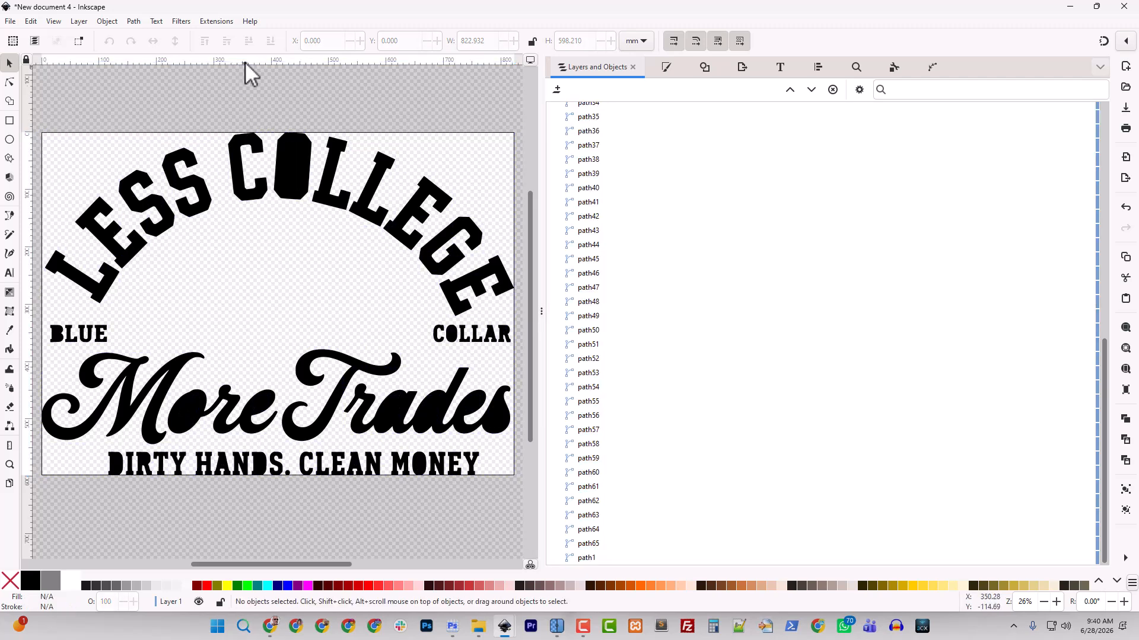
- Add a horizontal guide just above BLUE and COLLAR, and combine the arched LESS COLLEGE letter paths into one path
{"action": "left_click_drag", "start_coordinate": [244, 62], "coordinate": [236, 306]}
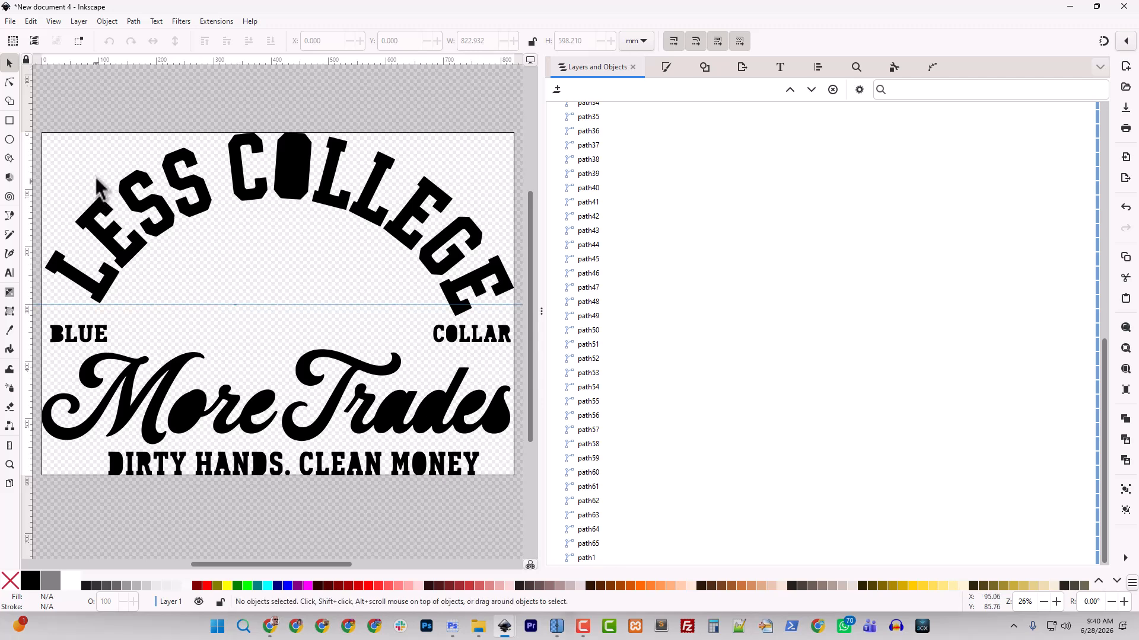
{"action": "left_click_drag", "start_coordinate": [40, 76], "coordinate": [518, 316]}
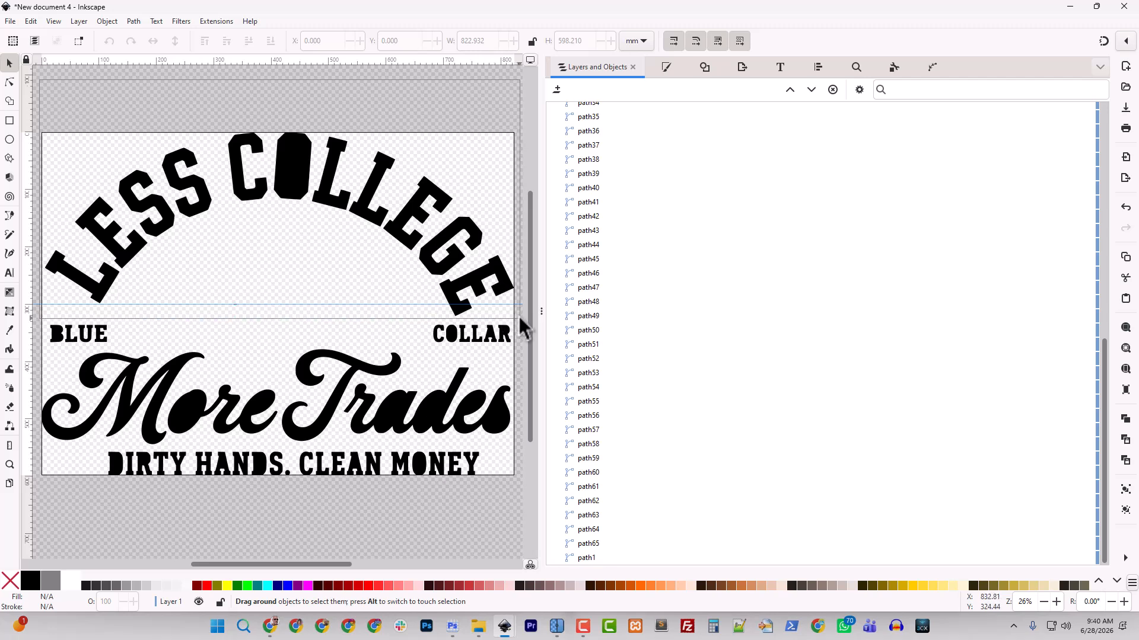
{"action": "key", "text": "ctrl+k"}
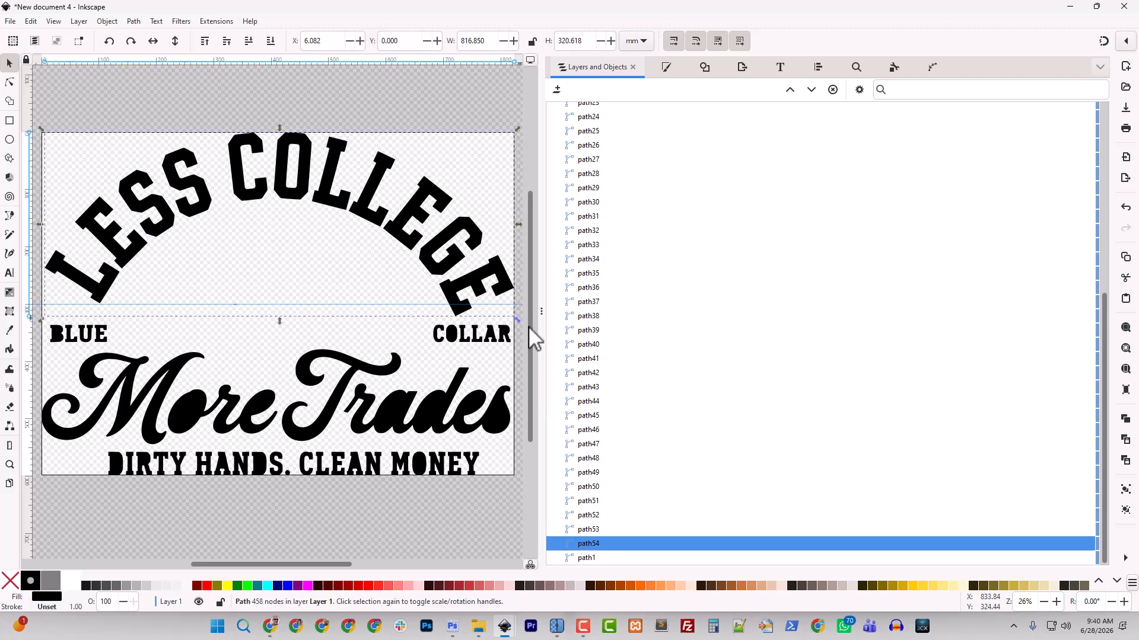
- Rename the combined arched LESS COLLEGE path as Less_Colleg
{"action": "double_click", "coordinate": [587, 544]}
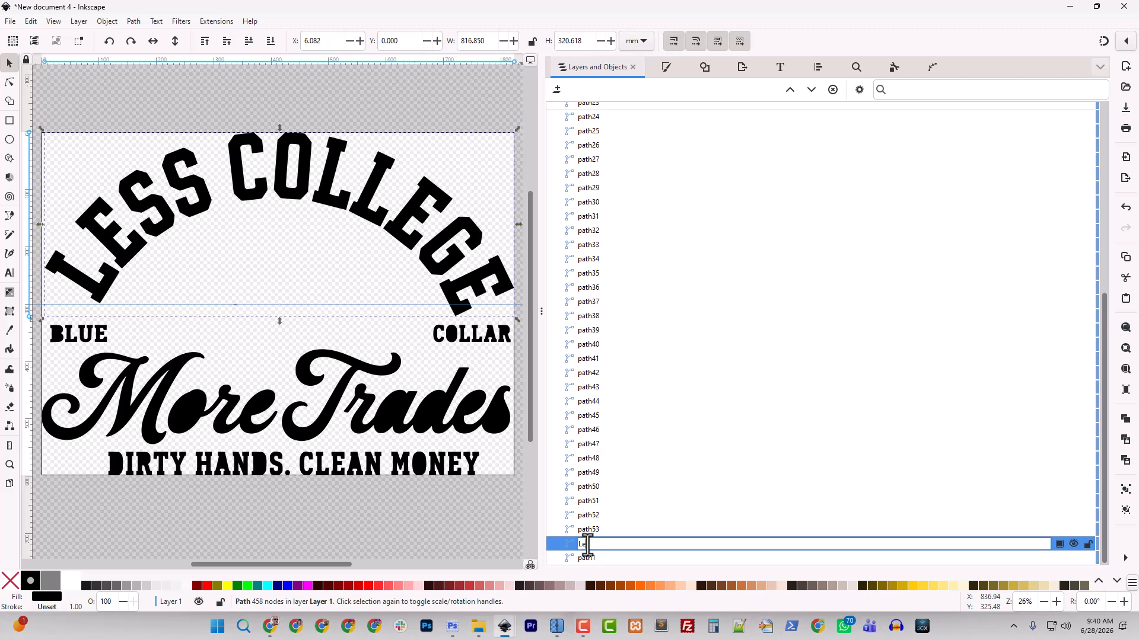
{"action": "type", "text": "Less_Colleg"}
{"action": "key", "text": "Return"}
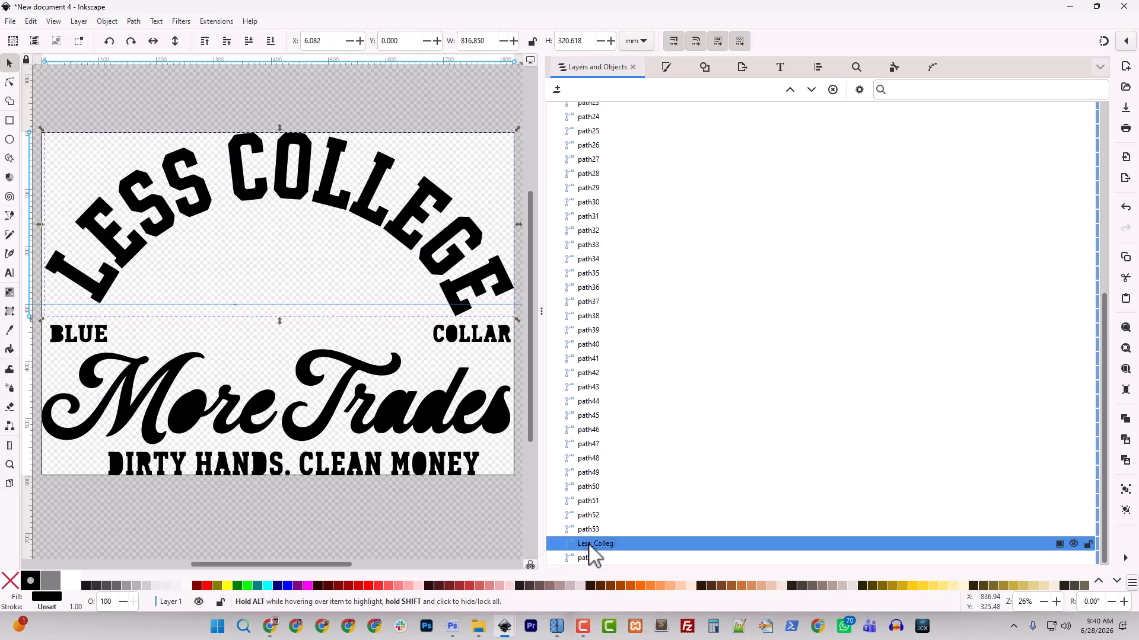
- Rotate the arched LESS COLLEGE text slightly counterclockwise to level its ends against the guide, and center it horizontally on the page
{"action": "left_click", "coordinate": [449, 290]}
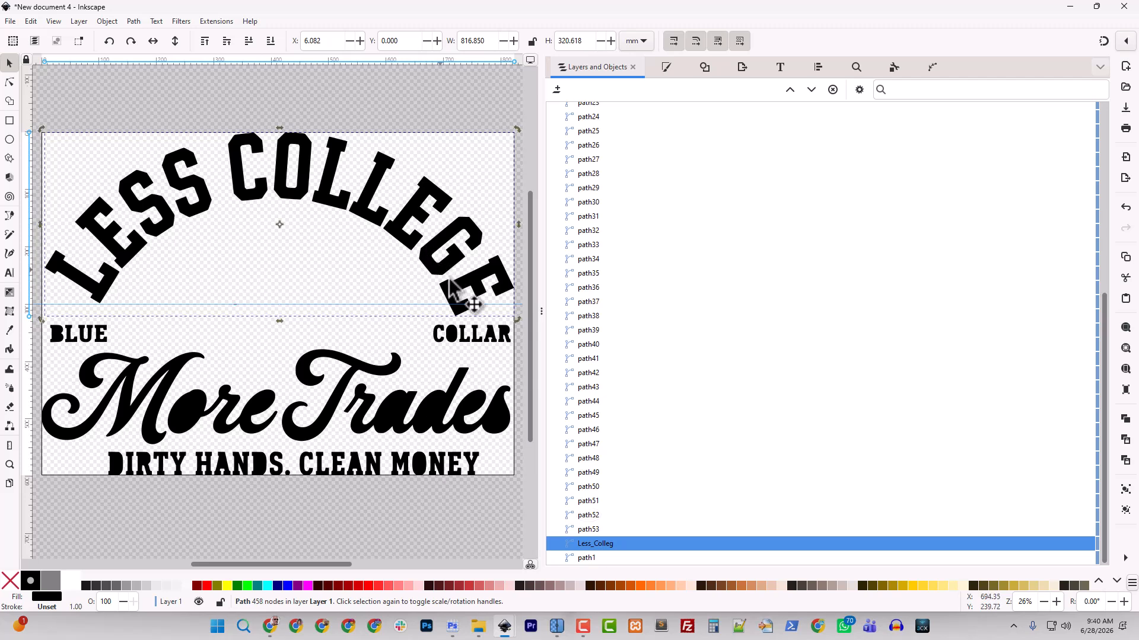
{"action": "left_click_drag", "start_coordinate": [517, 318], "coordinate": [519, 307]}
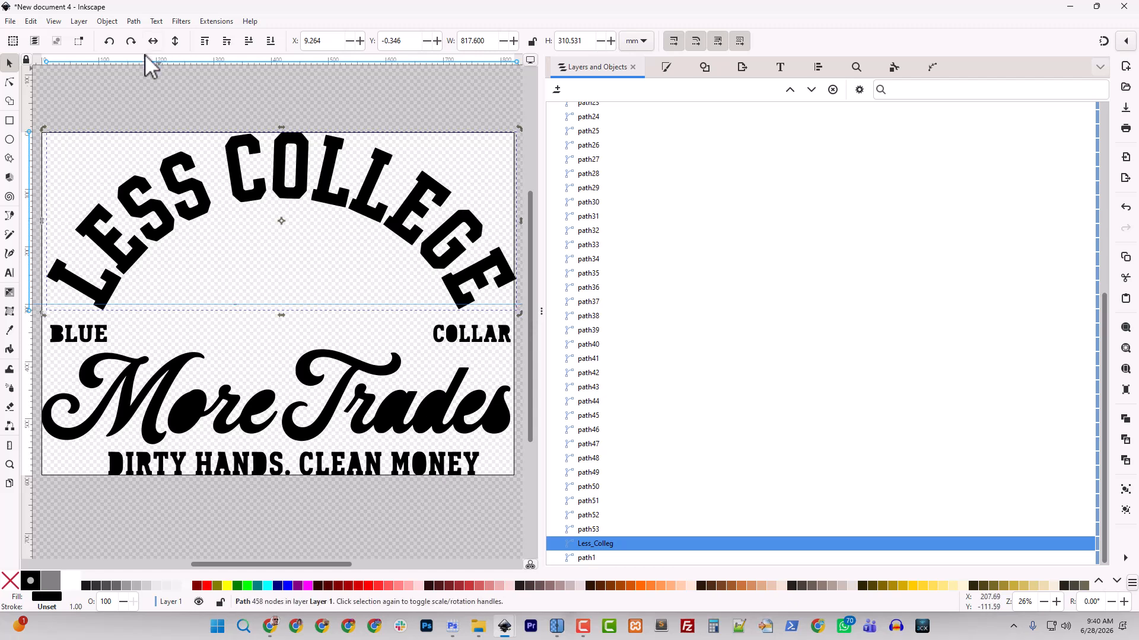
{"action": "left_click", "coordinate": [10, 65]}
{"action": "left_click", "coordinate": [818, 70]}
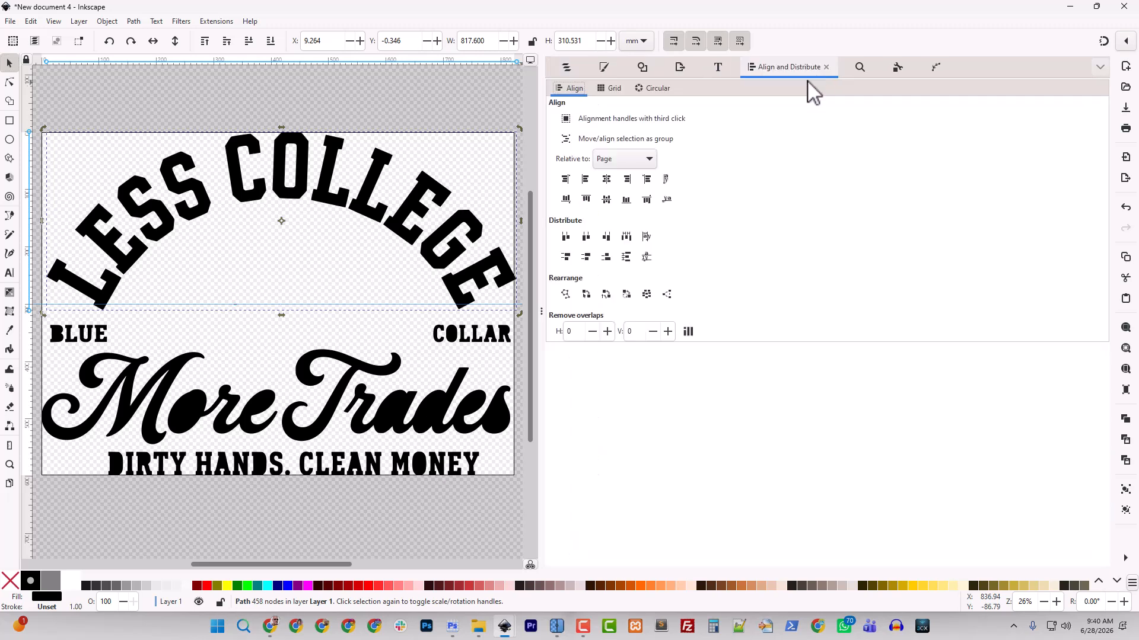
{"action": "left_click", "coordinate": [606, 180]}
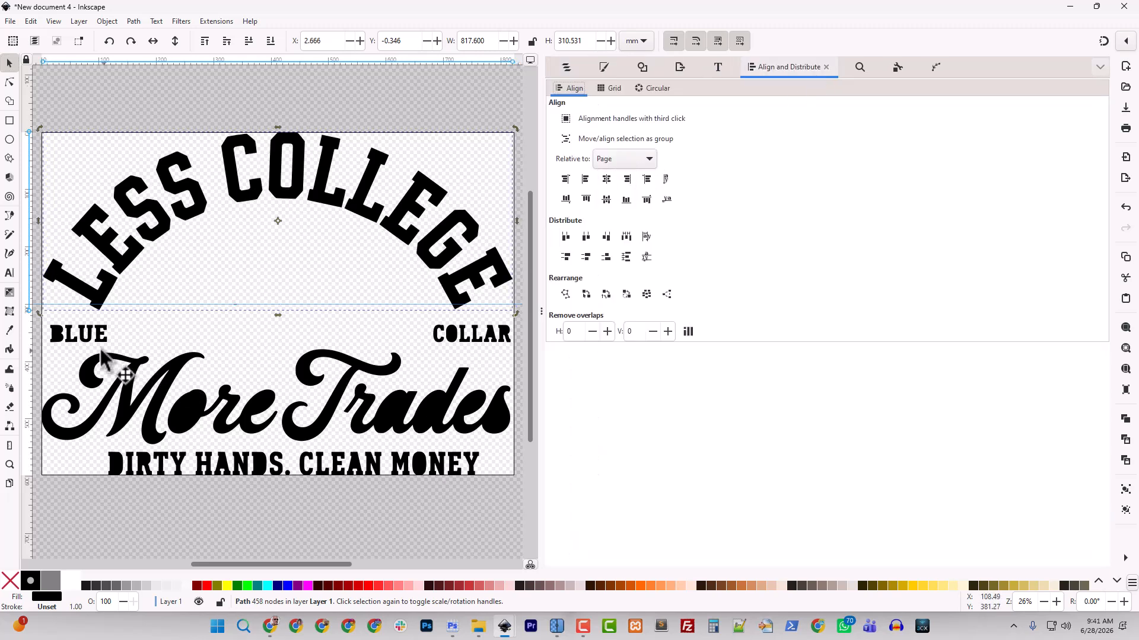
- Combine the BLUE letters into one path and the COLLAR letters into another, and select both words together
{"action": "left_click_drag", "start_coordinate": [46, 316], "coordinate": [127, 350]}
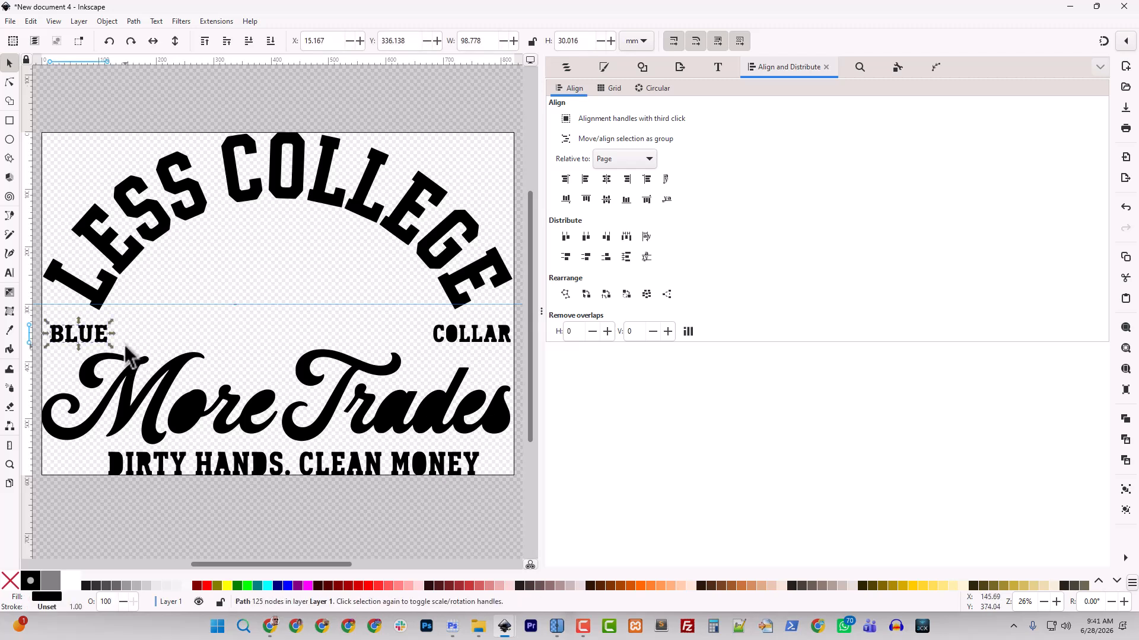
{"action": "left_click_drag", "start_coordinate": [428, 346], "coordinate": [517, 326]}
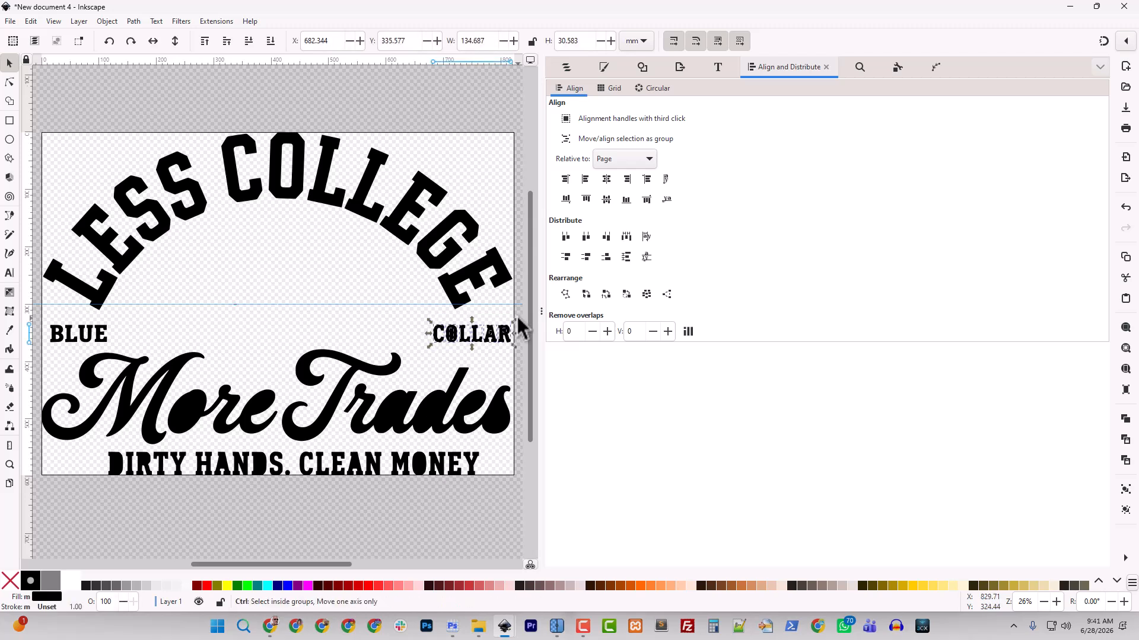
{"action": "left_click", "coordinate": [94, 338], "text": "shift"}
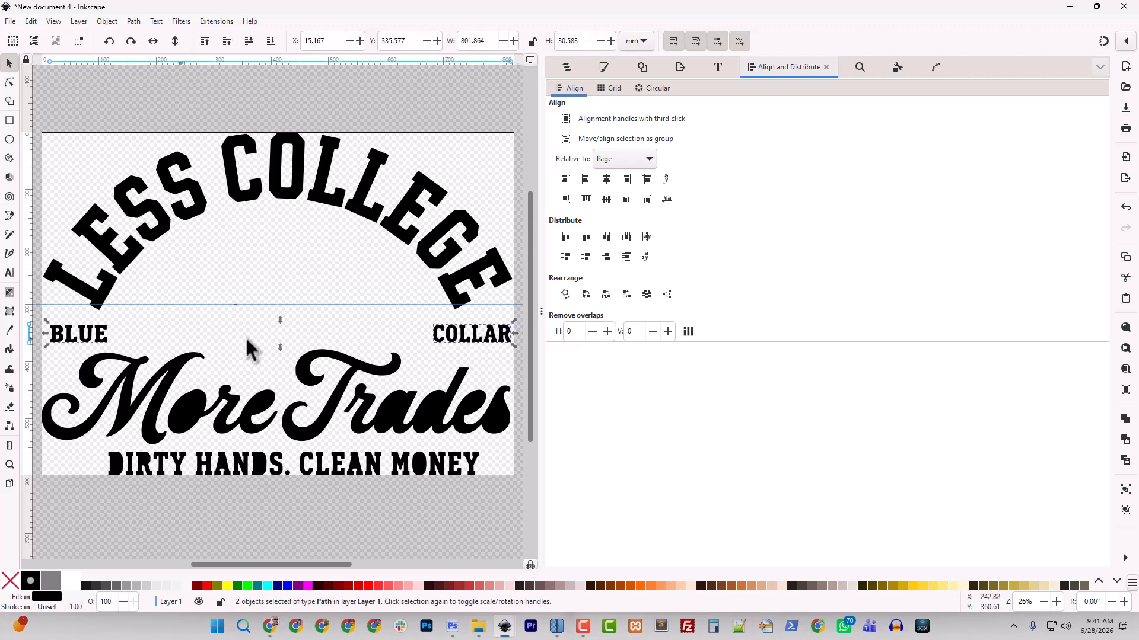
- Try centering BLUE and COLLAR vertically on the page, undo it, and set the alignment reference to Selection Area
{"action": "left_click", "coordinate": [606, 200]}
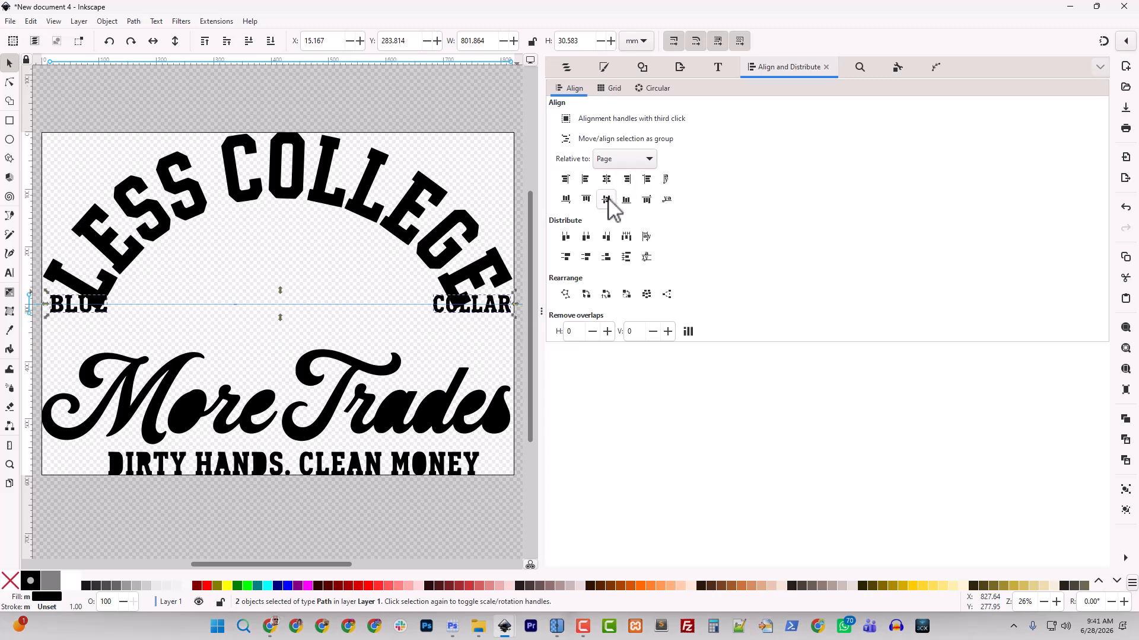
{"action": "key", "text": "ctrl+z"}
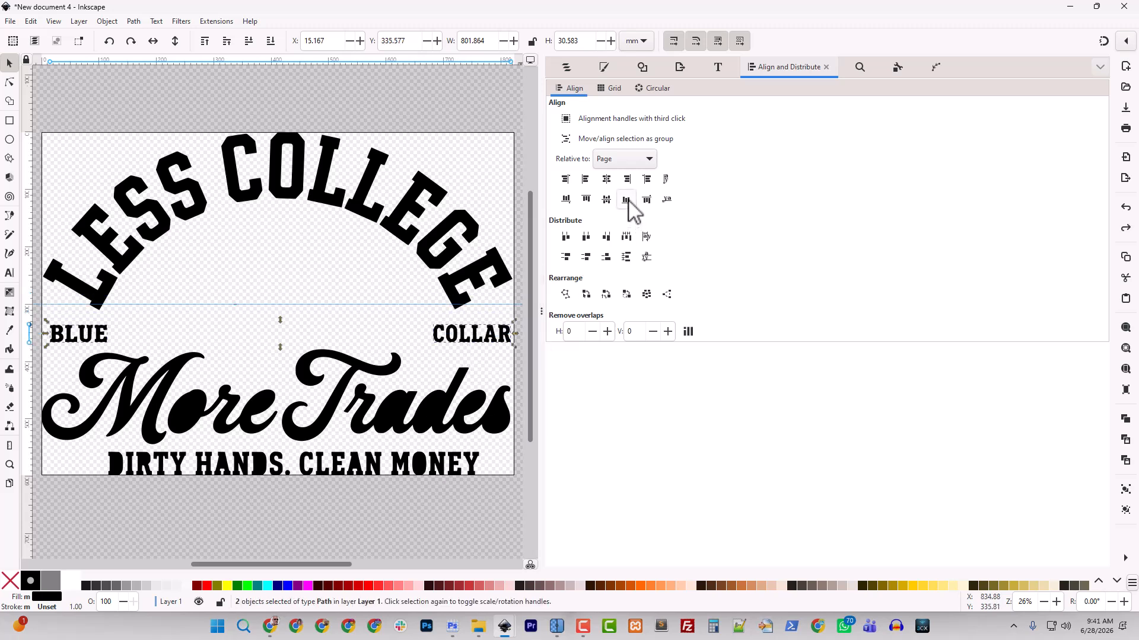
{"action": "left_click", "coordinate": [626, 159]}
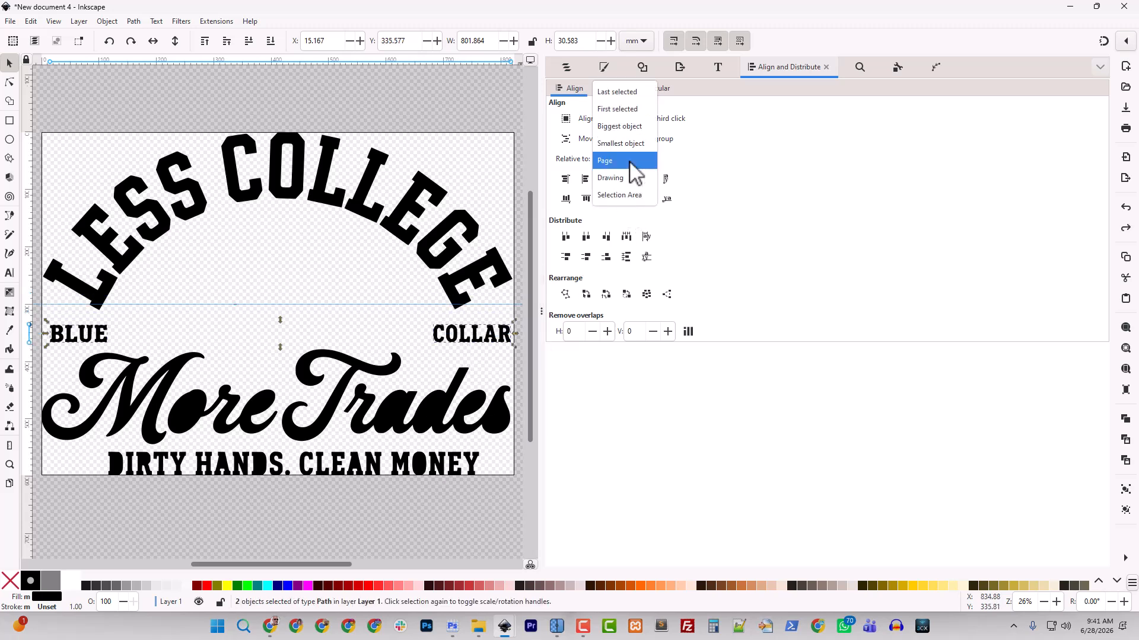
{"action": "left_click", "coordinate": [629, 195]}
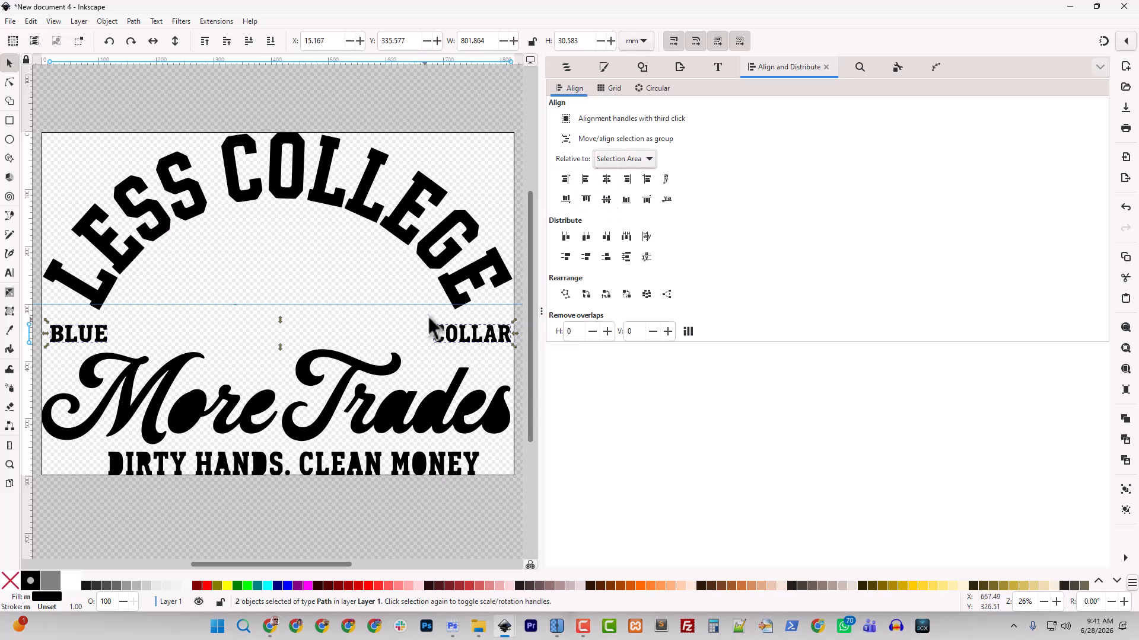
- Center BLUE and COLLAR horizontally as a group relative to the drawing, and clear the selection
{"action": "left_click", "coordinate": [621, 159]}
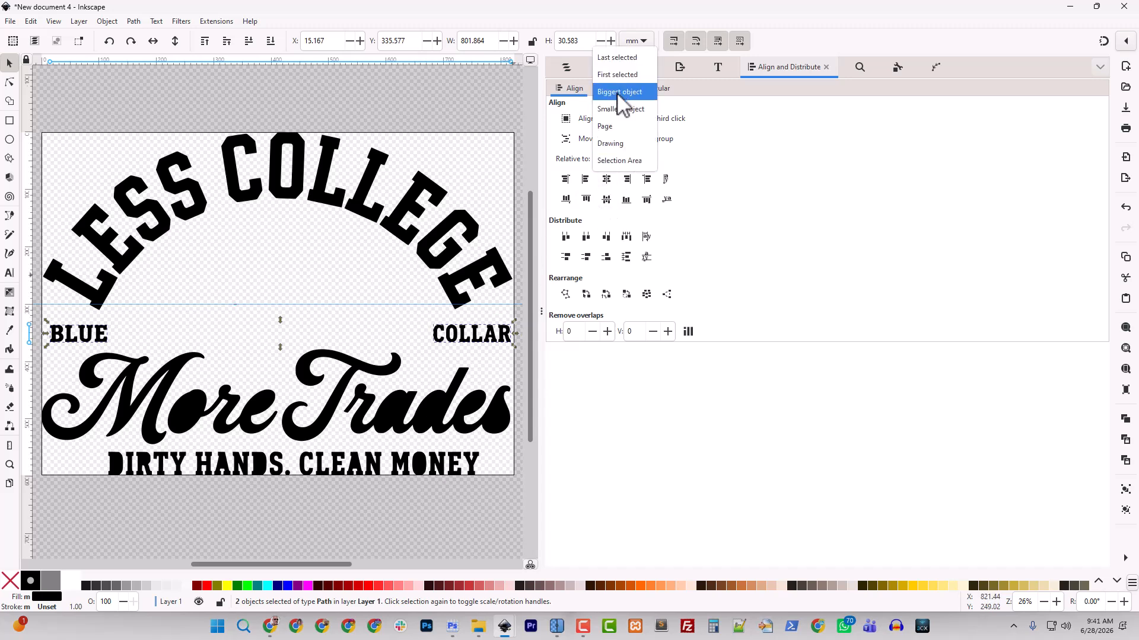
{"action": "left_click", "coordinate": [619, 144]}
{"action": "left_click", "coordinate": [606, 180]}
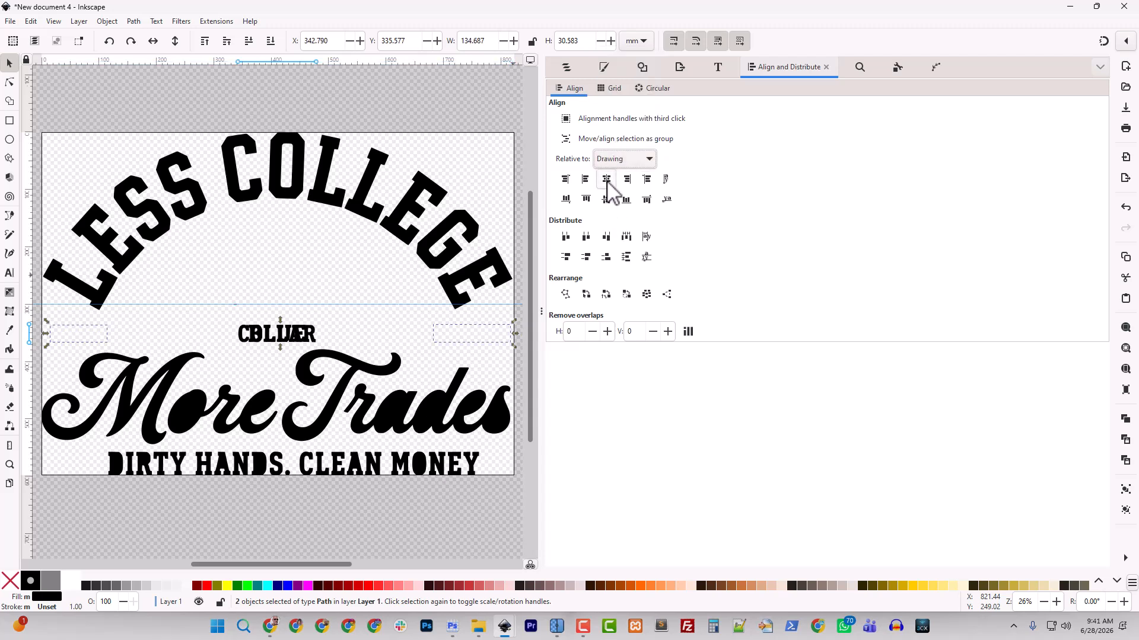
{"action": "key", "text": "ctrl+z"}
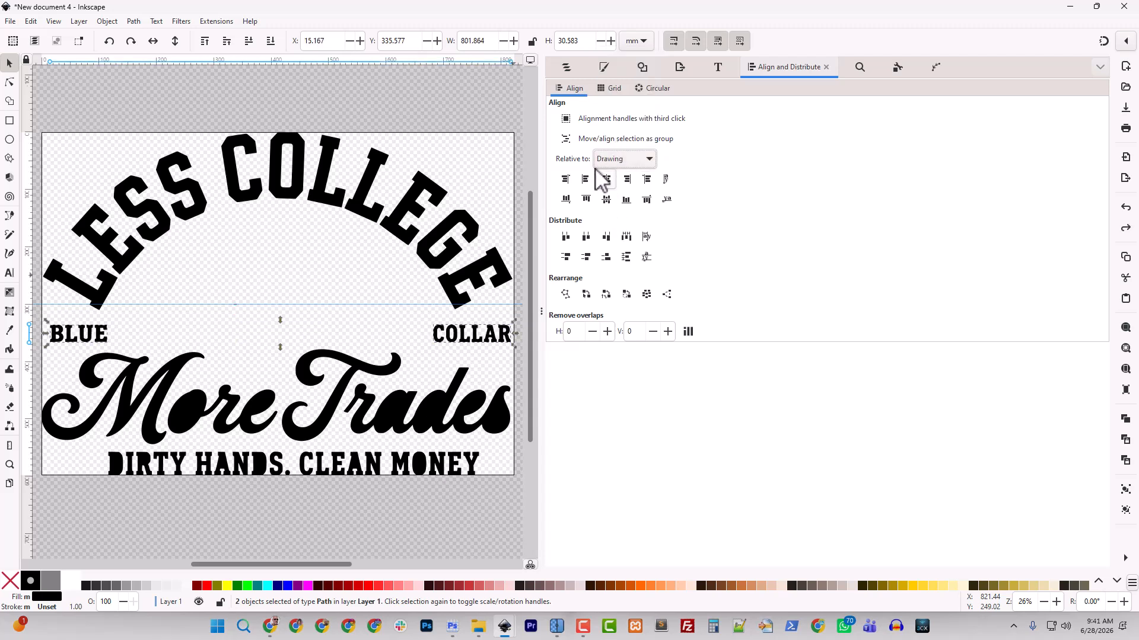
{"action": "left_click", "coordinate": [565, 139]}
{"action": "left_click", "coordinate": [606, 180]}
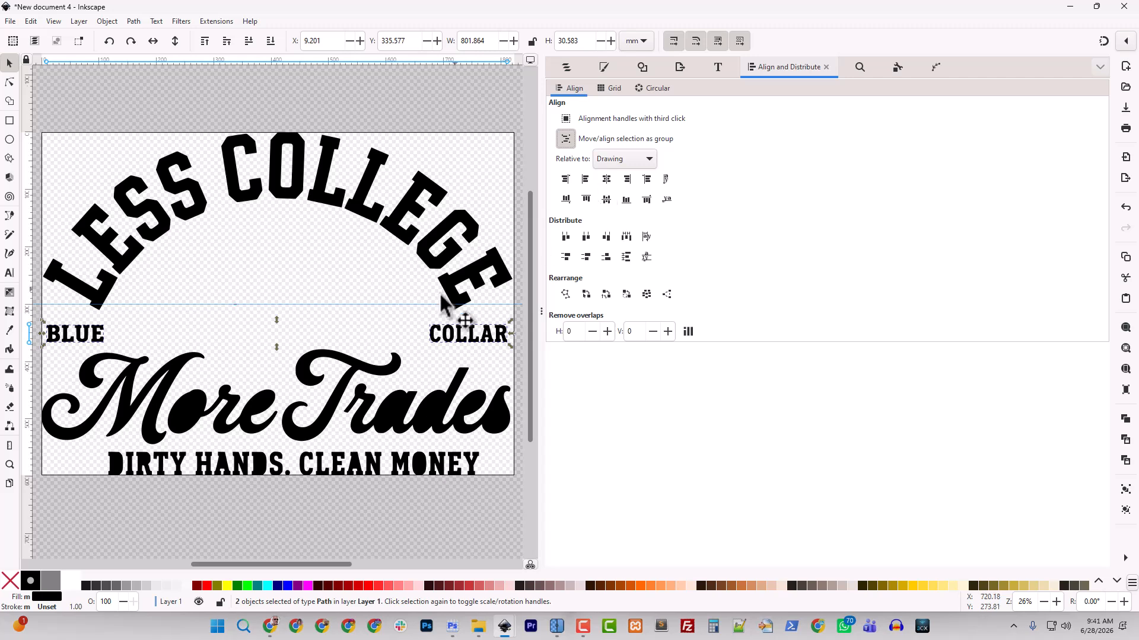
{"action": "left_click", "coordinate": [305, 334]}
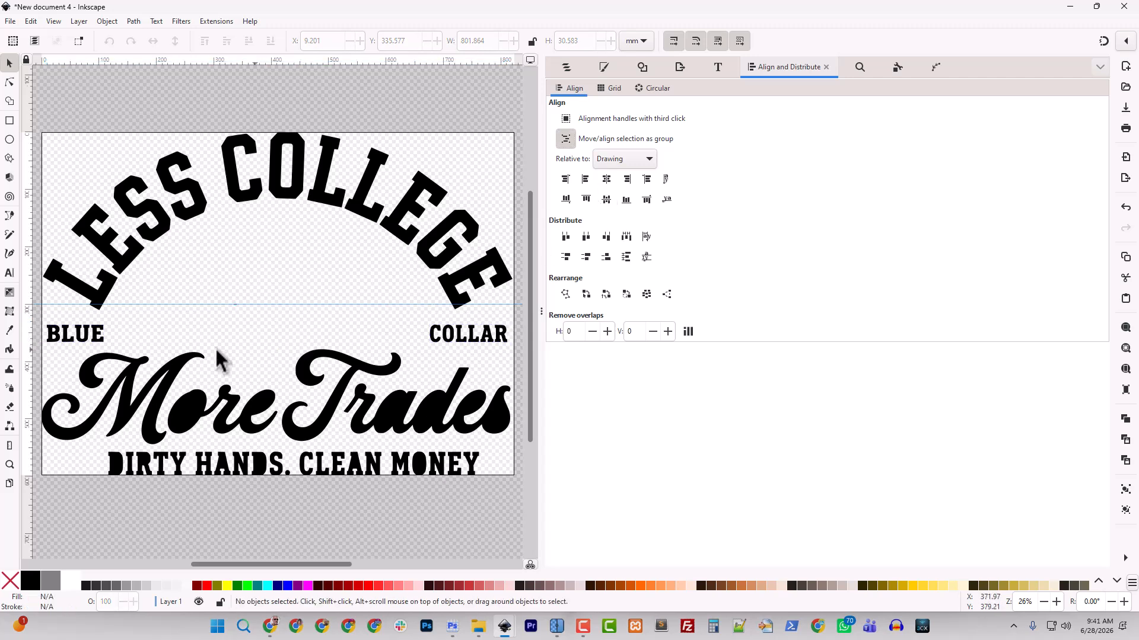
- Rename the BLUE path as Blue and the COLLAR path as Collar
{"action": "left_click", "coordinate": [100, 337]}
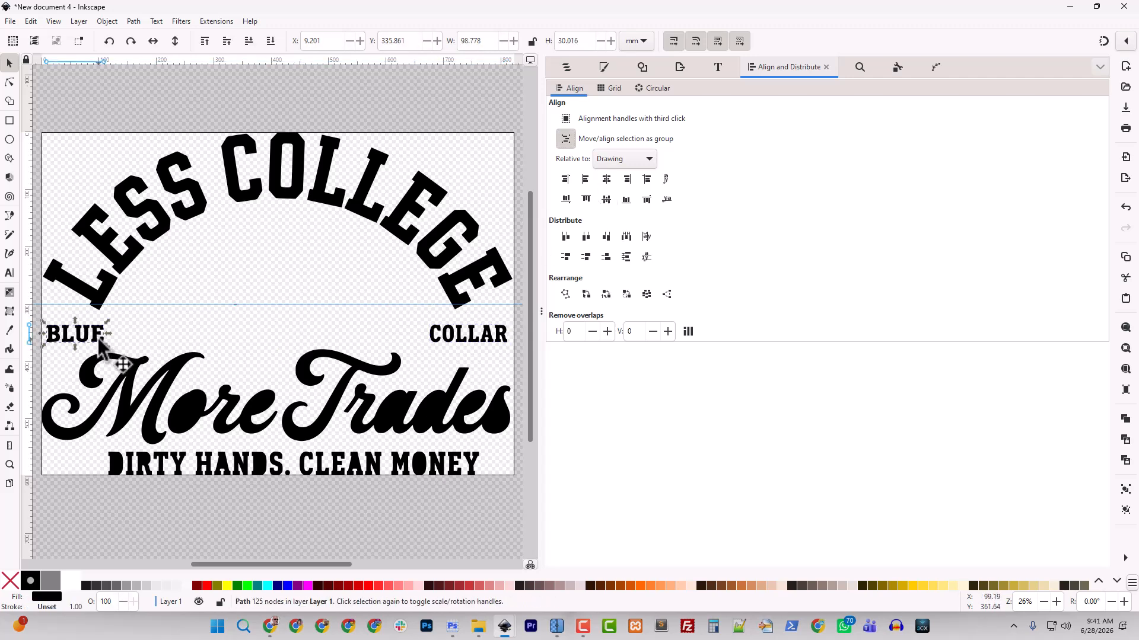
{"action": "left_click", "coordinate": [566, 67]}
{"action": "double_click", "coordinate": [586, 516]}
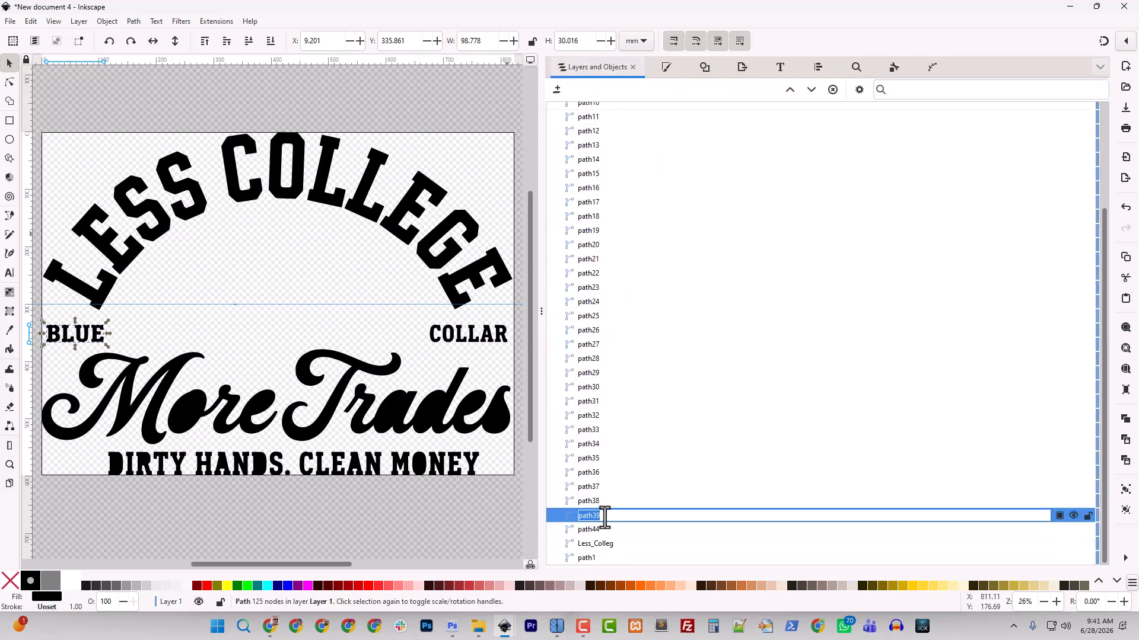
{"action": "type", "text": "Blue"}
{"action": "key", "text": "Return"}
{"action": "left_click", "coordinate": [472, 338]}
{"action": "double_click", "coordinate": [589, 530]}
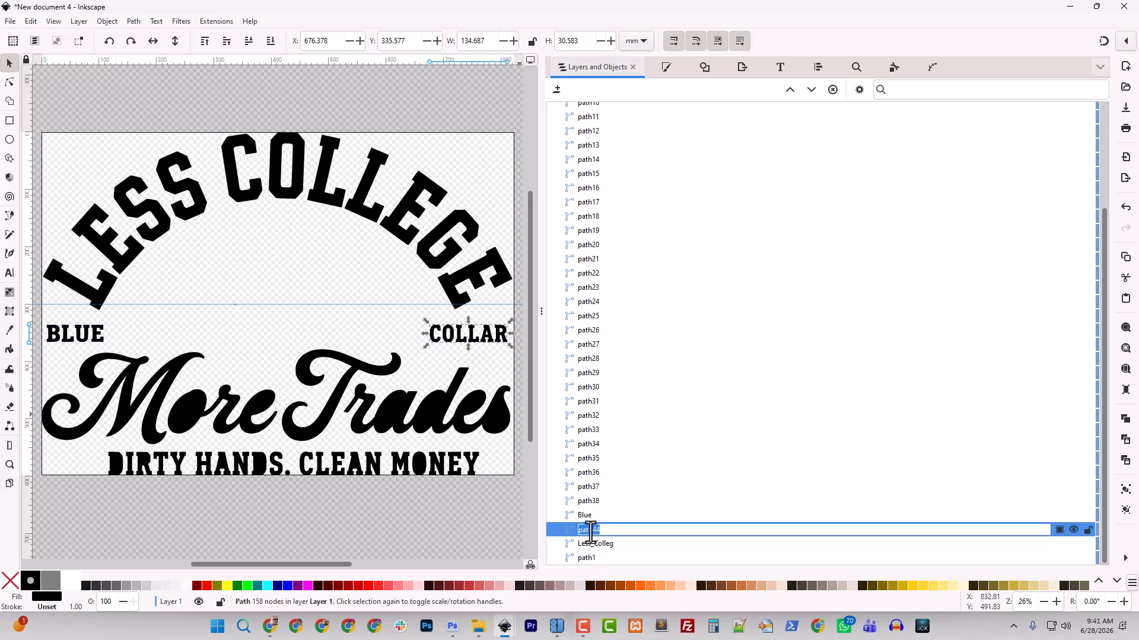
{"action": "key", "text": "Return"}
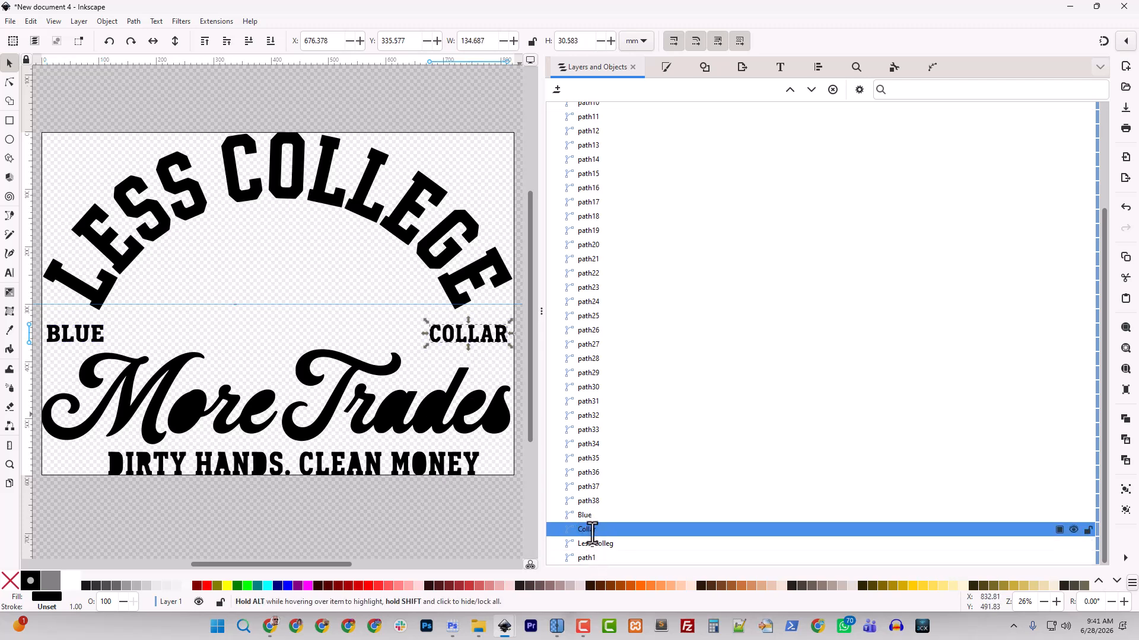
- Combine the DIRTY HANDS. CLEAN MONEY letters into one path and name it Dirty_Hands
{"action": "left_click", "coordinate": [198, 520]}
{"action": "left_click_drag", "start_coordinate": [95, 508], "coordinate": [499, 451]}
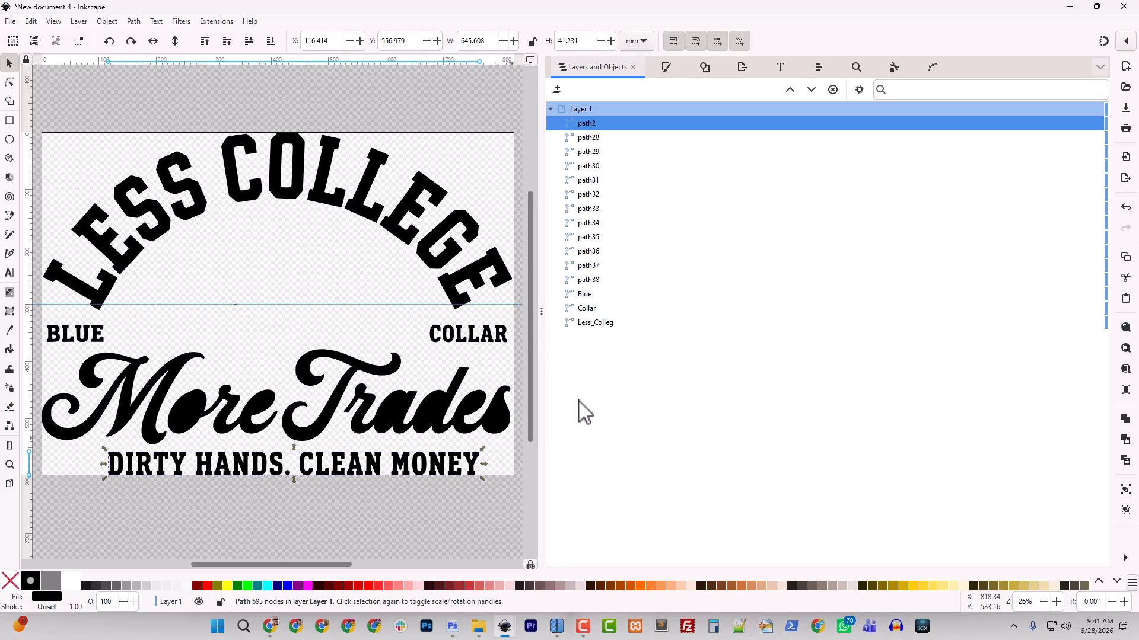
{"action": "double_click", "coordinate": [606, 124]}
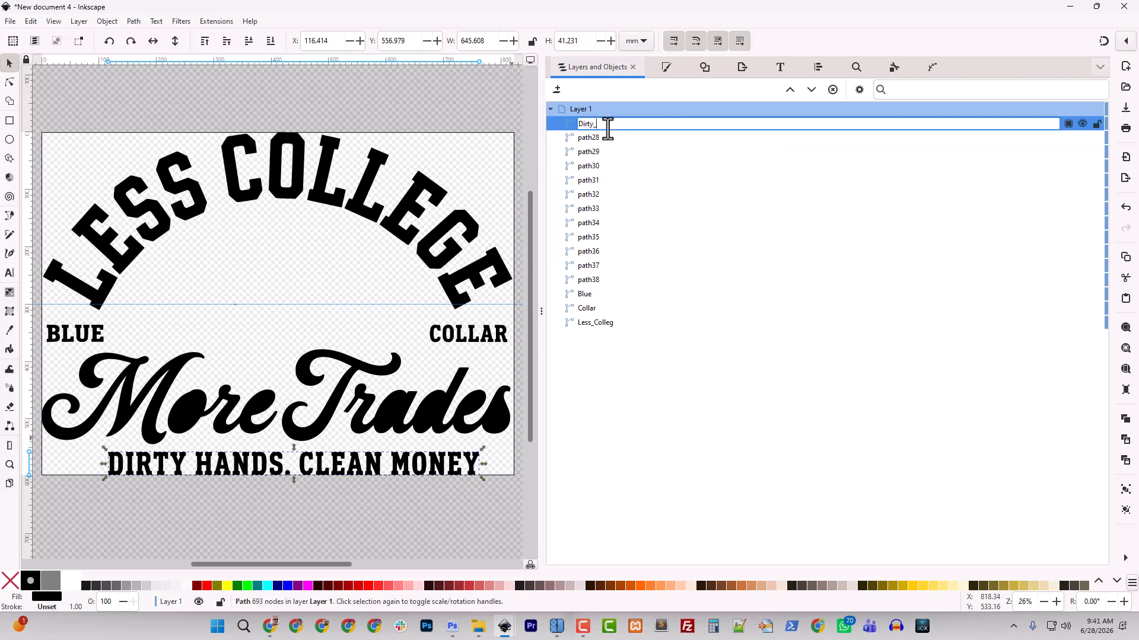
{"action": "type", "text": "Dirty_Hands"}
{"action": "key", "text": "Return"}
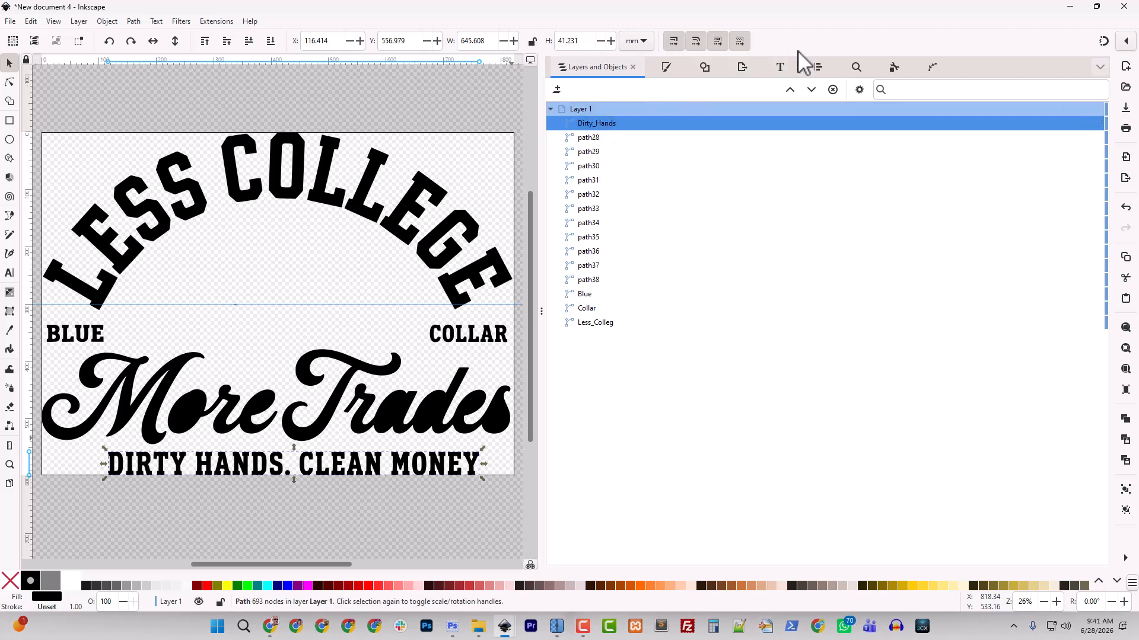
- Center the DIRTY HANDS. CLEAN MONEY line horizontally relative to the drawing and clear the selection
{"action": "left_click", "coordinate": [817, 67]}
{"action": "left_click", "coordinate": [606, 179]}
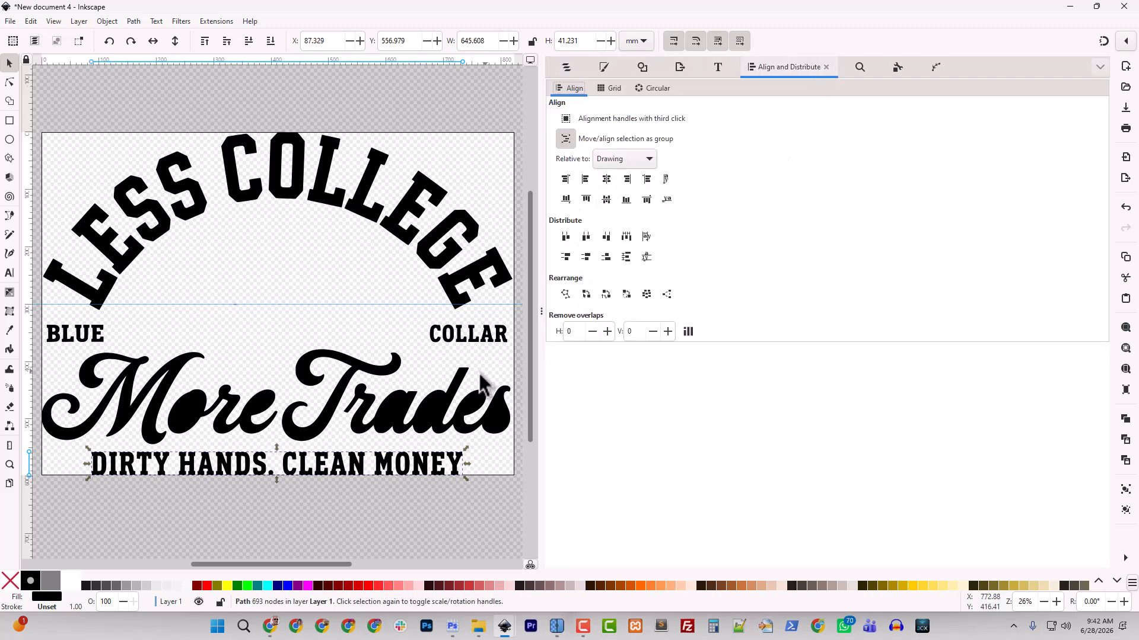
{"action": "left_click", "coordinate": [259, 532]}
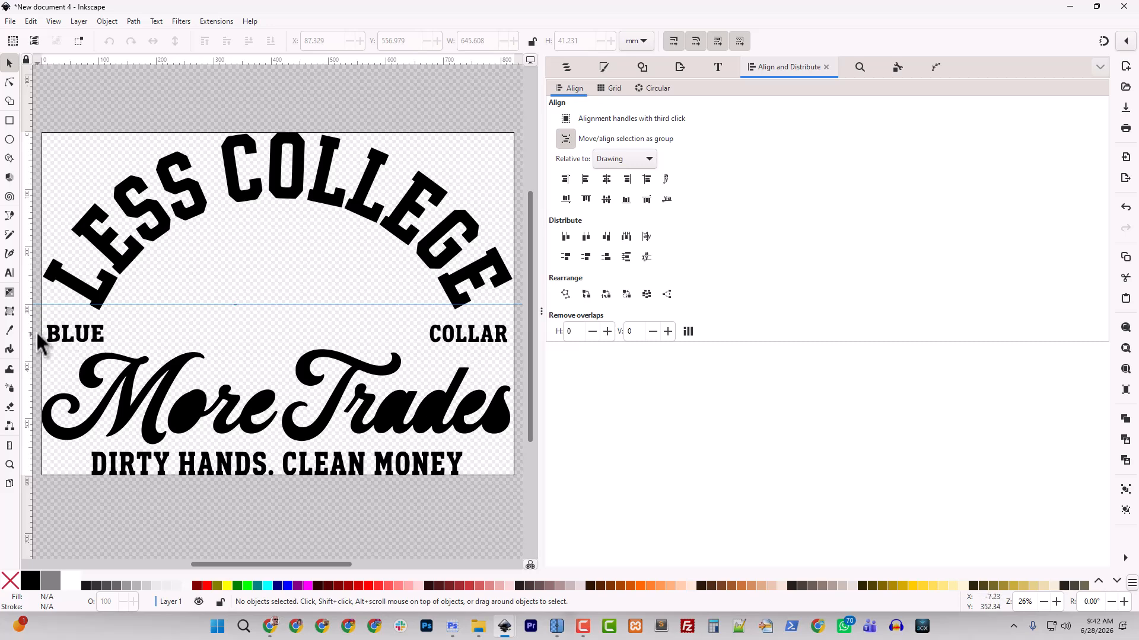
- Combine the script More Trades letters into one path and name it More_Trades
{"action": "left_click_drag", "start_coordinate": [39, 343], "coordinate": [384, 453]}
{"action": "left_click_drag", "start_coordinate": [354, 564], "coordinate": [277, 562]}
{"action": "key", "text": "ctrl+k"}
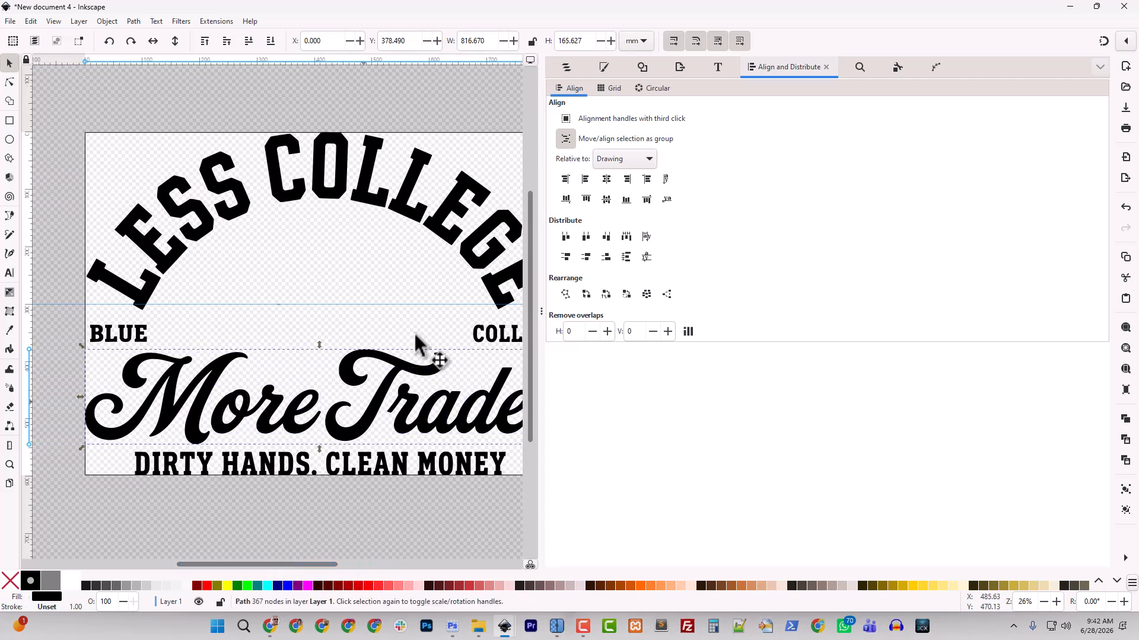
{"action": "left_click", "coordinate": [566, 67]}
{"action": "double_click", "coordinate": [592, 137]}
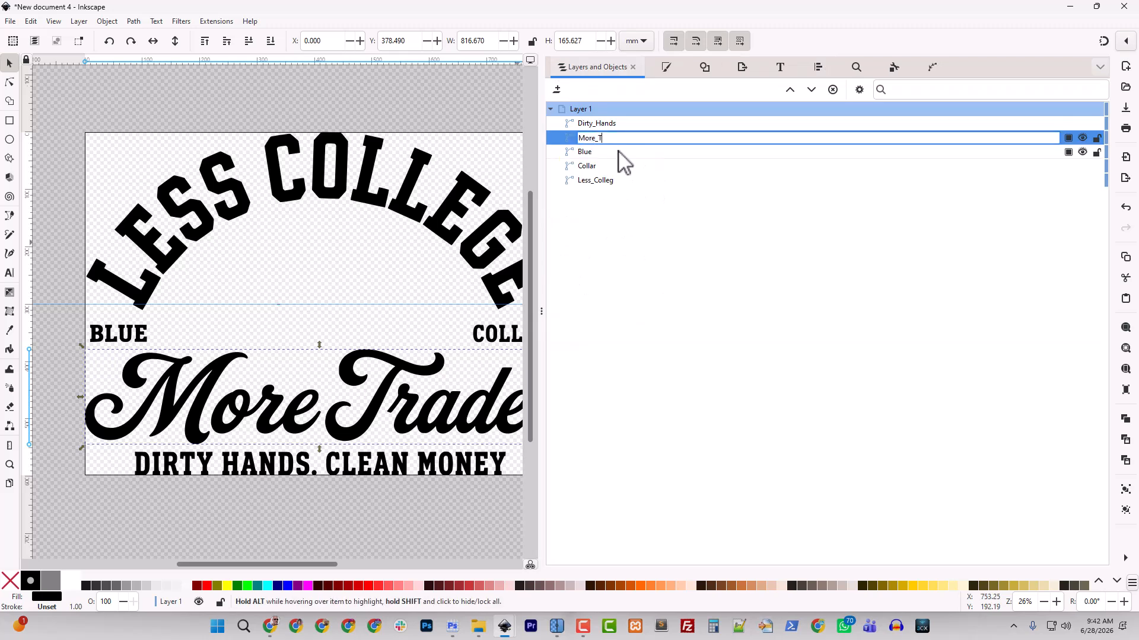
{"action": "type", "text": "More_Trades"}
{"action": "key", "text": "Return"}
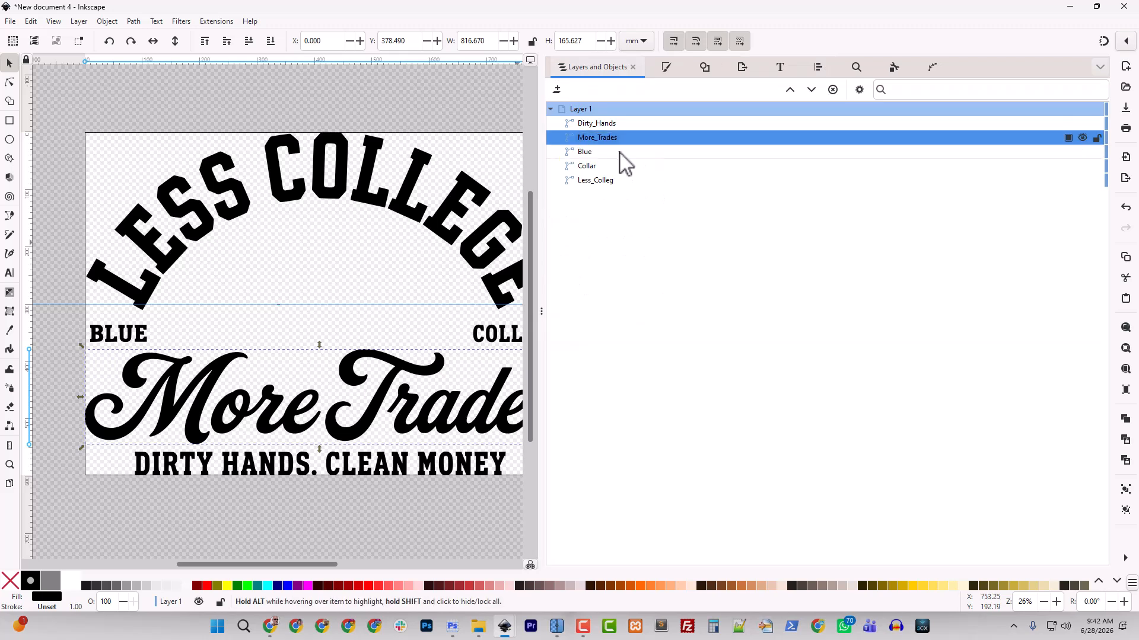
- Move the arched LESS COLLEGE text straight up by about 194 mm to leave room for the skull, and resize the page to fit
{"action": "mouse_move", "coordinate": [274, 565]}
{"action": "left_mouse_down"}
{"action": "mouse_move", "coordinate": [296, 568]}
{"action": "mouse_move", "coordinate": [288, 546]}
{"action": "mouse_move", "coordinate": [272, 564]}
{"action": "left_mouse_up"}
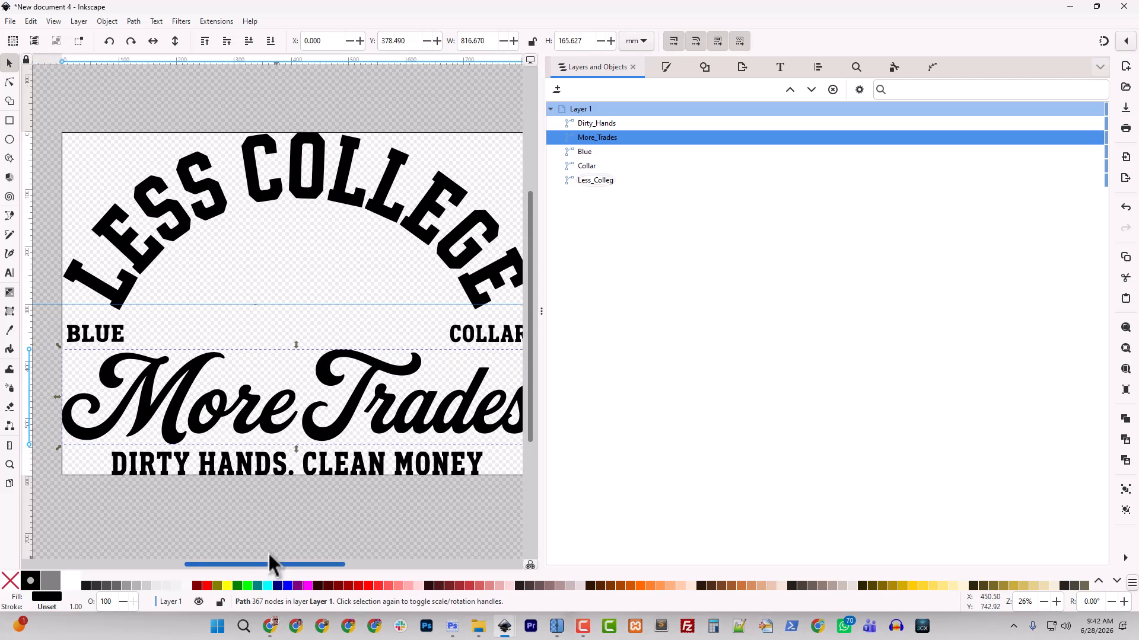
{"action": "left_click", "coordinate": [342, 194]}
{"action": "left_click_drag", "start_coordinate": [342, 194], "coordinate": [349, 81]}
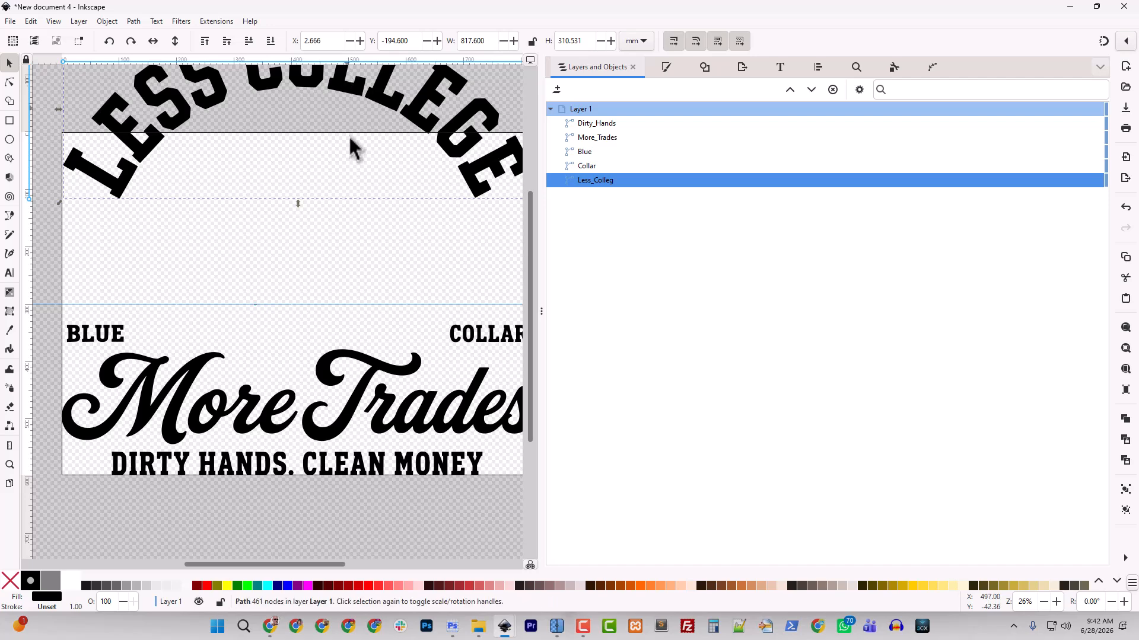
{"action": "left_click", "coordinate": [308, 293]}
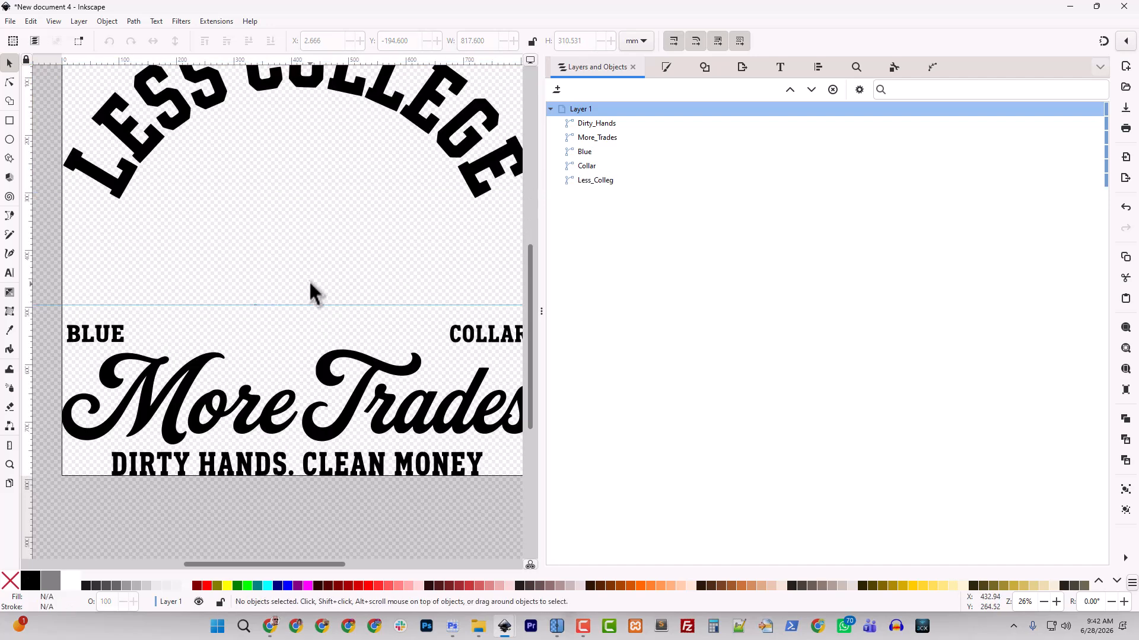
{"action": "scroll", "coordinate": [310, 284], "scroll_direction": "down", "scroll_amount": 3}
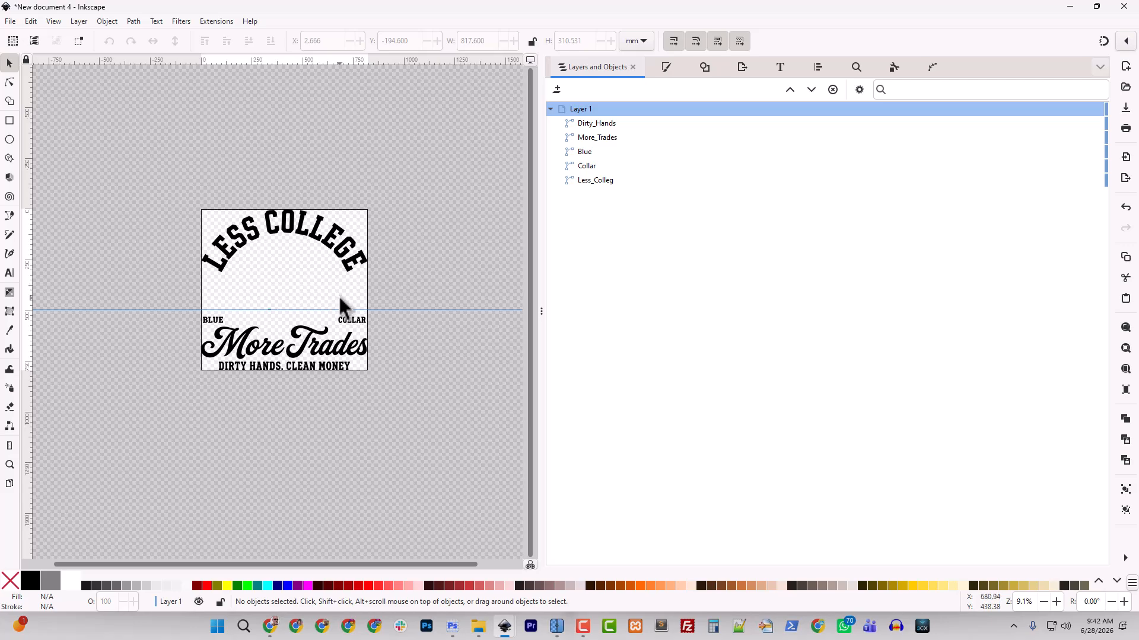
- Switch to the browser and download Gemini's graduate skull image with the switched tassel at full size
{"action": "key", "text": "alt+Tab"}
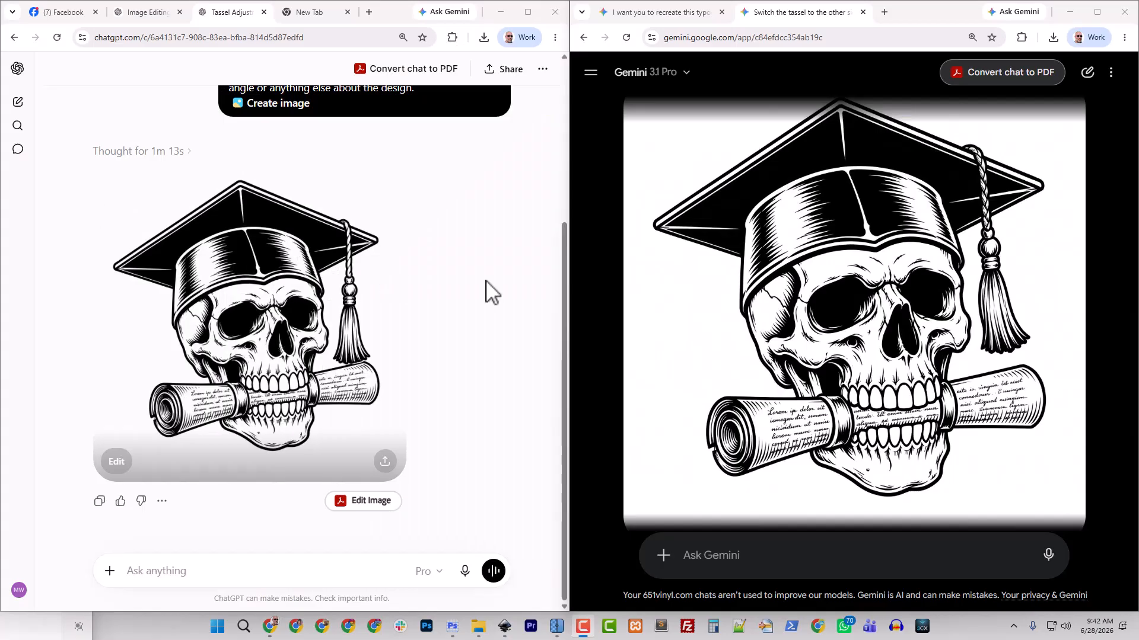
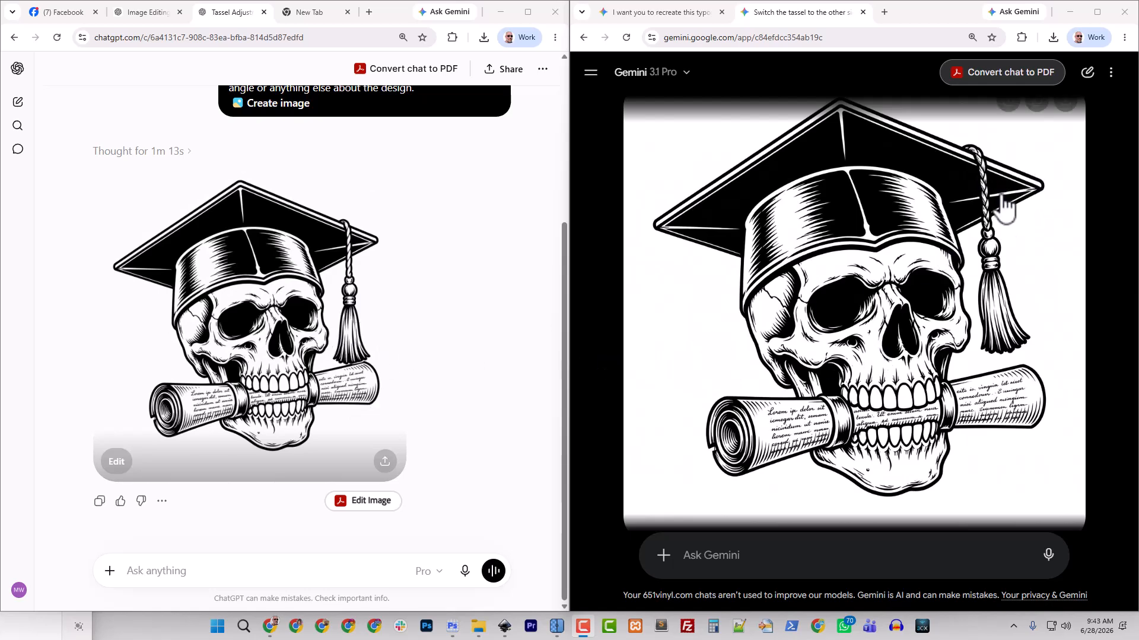
{"action": "left_click_drag", "start_coordinate": [879, 289], "coordinate": [879, 320]}
{"action": "scroll", "coordinate": [913, 273], "scroll_direction": "up", "scroll_amount": 4}
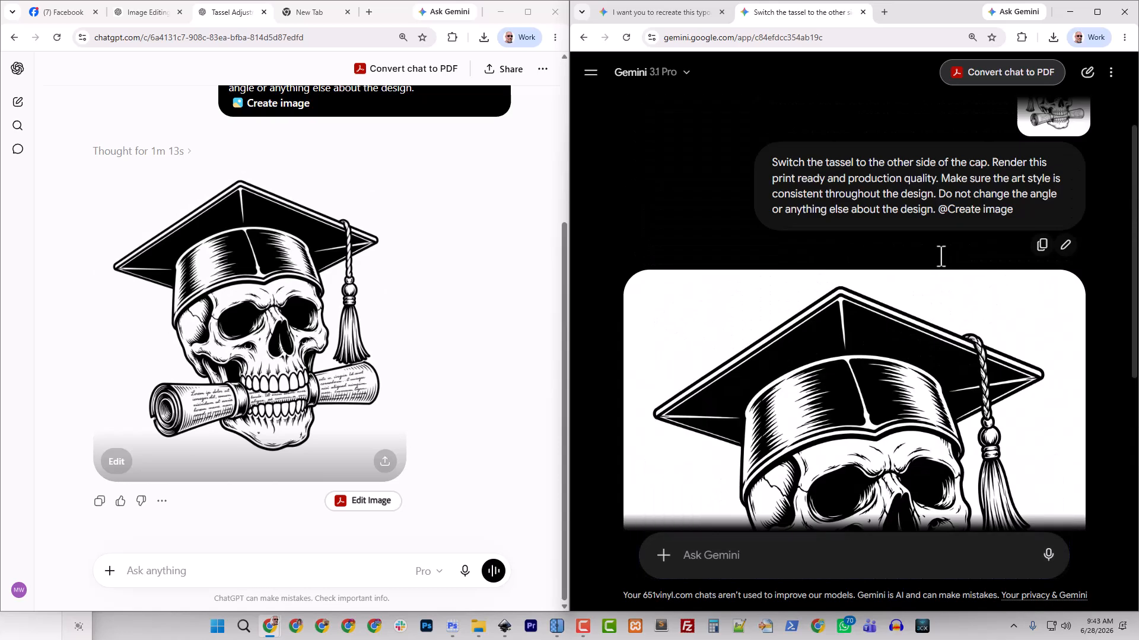
{"action": "scroll", "coordinate": [1017, 338], "scroll_direction": "down", "scroll_amount": 2}
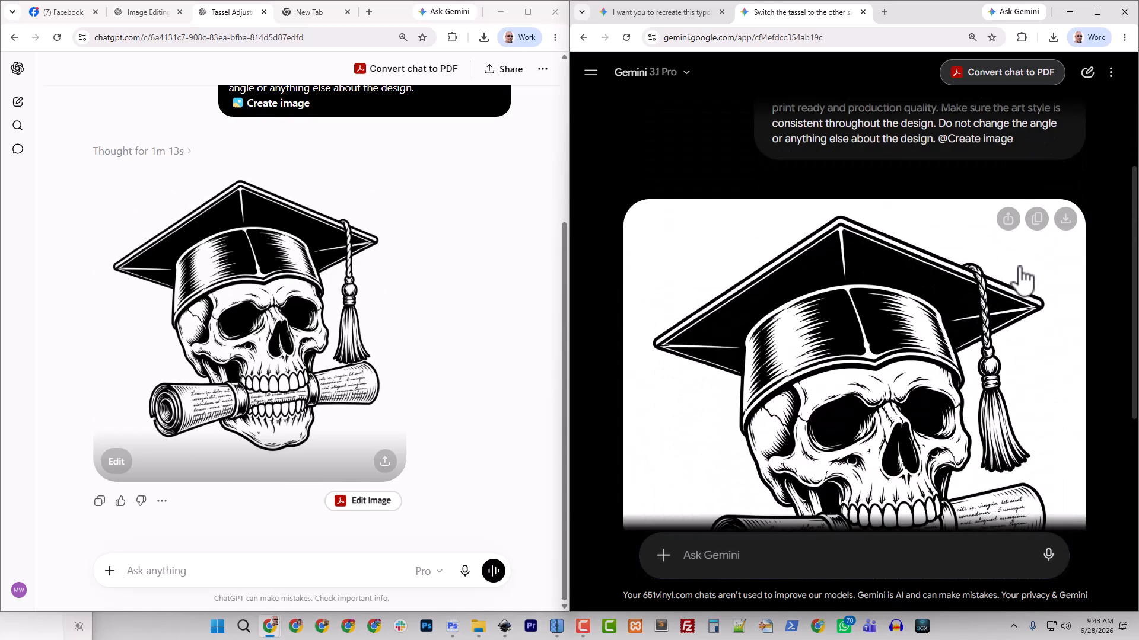
{"action": "left_click", "coordinate": [1065, 218]}
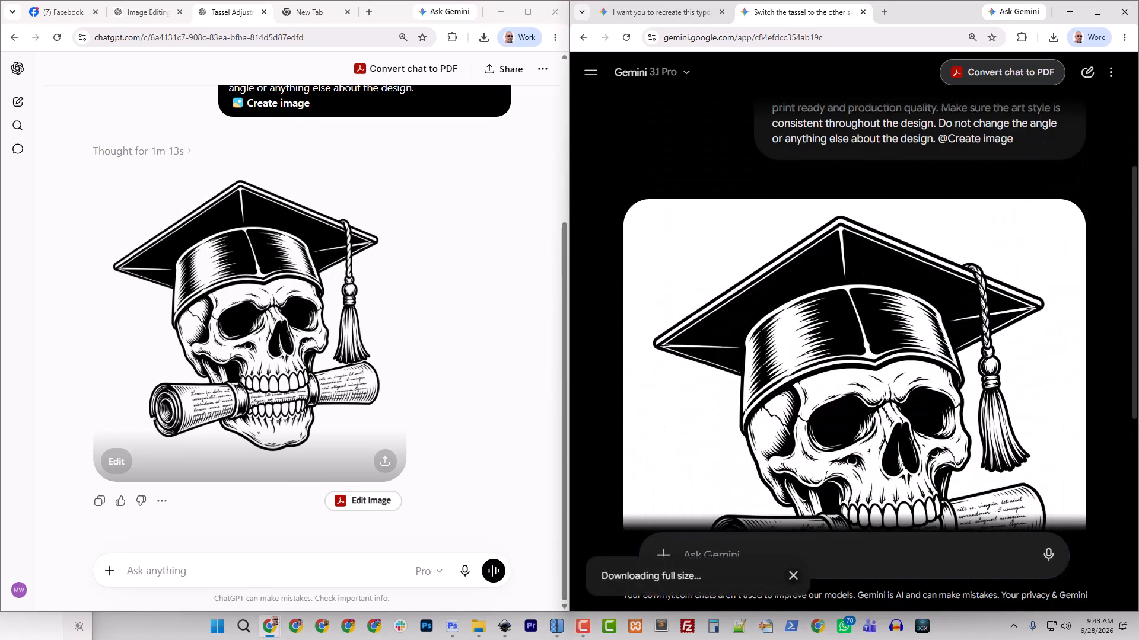
- In the Downloads folder, rename the newly downloaded Gemini skull image to Skull_Graduate
{"action": "left_click", "coordinate": [478, 626]}
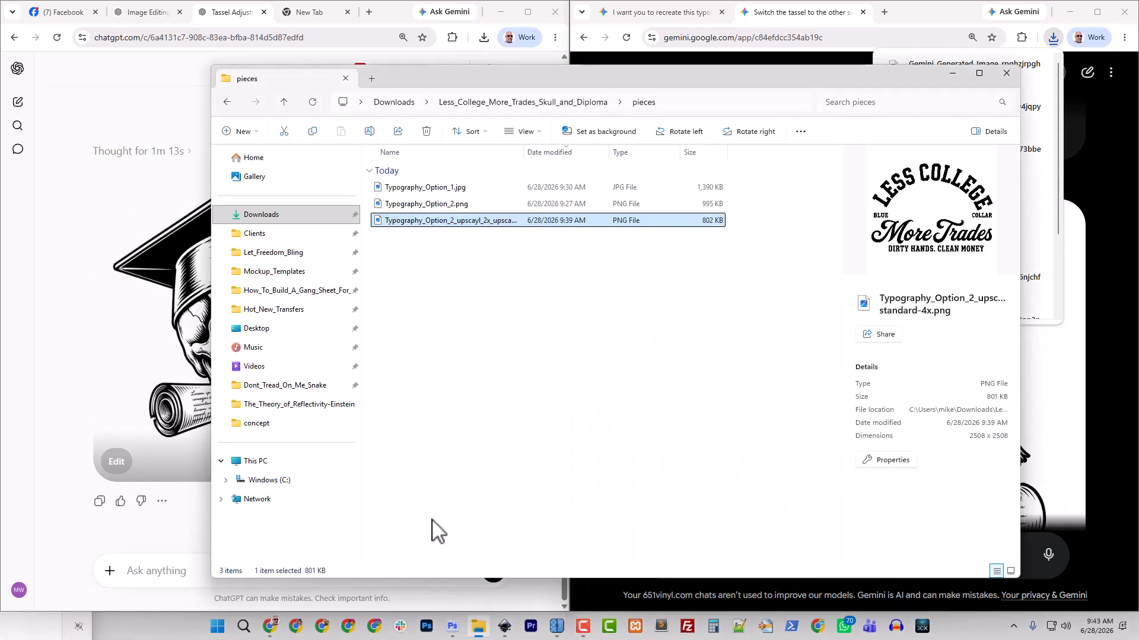
{"action": "left_click", "coordinate": [265, 218]}
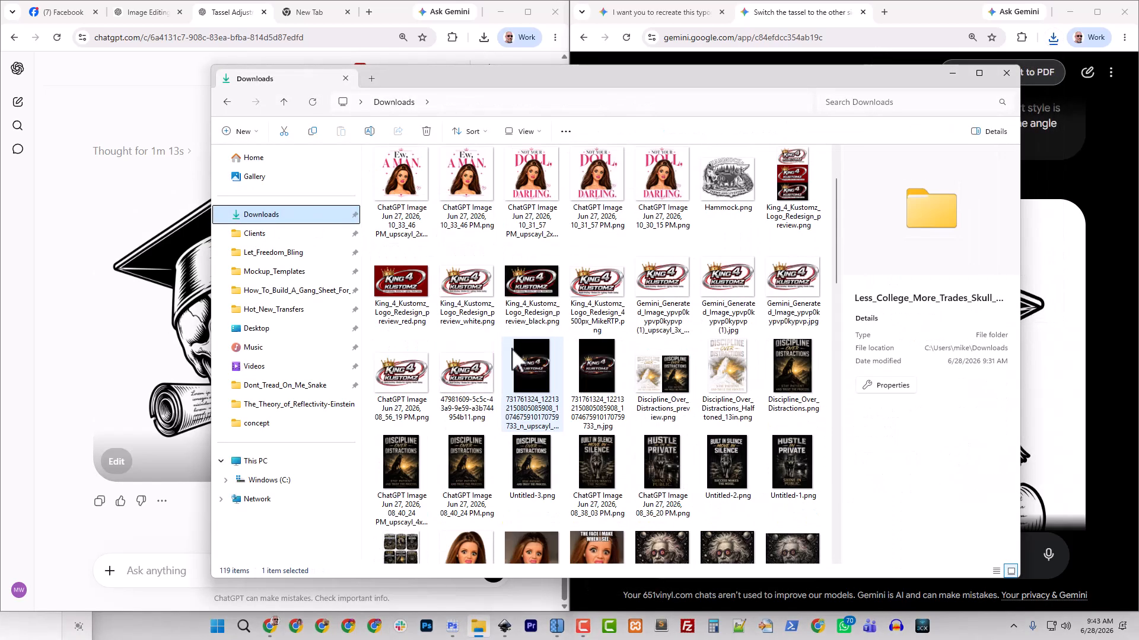
{"action": "right_click", "coordinate": [401, 225]}
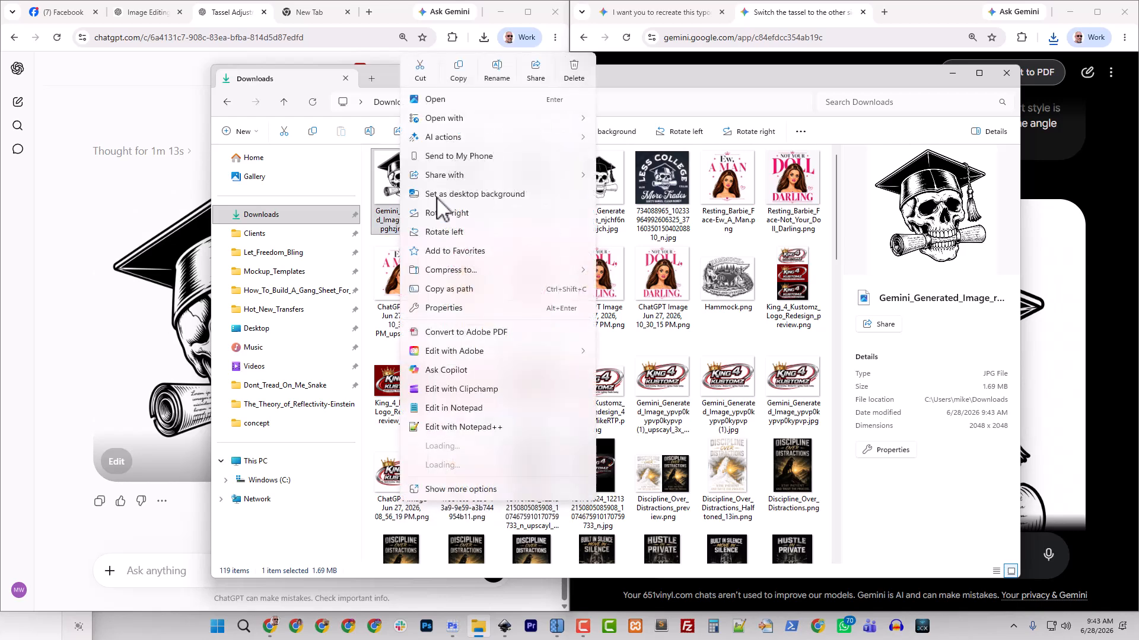
{"action": "left_click", "coordinate": [497, 69]}
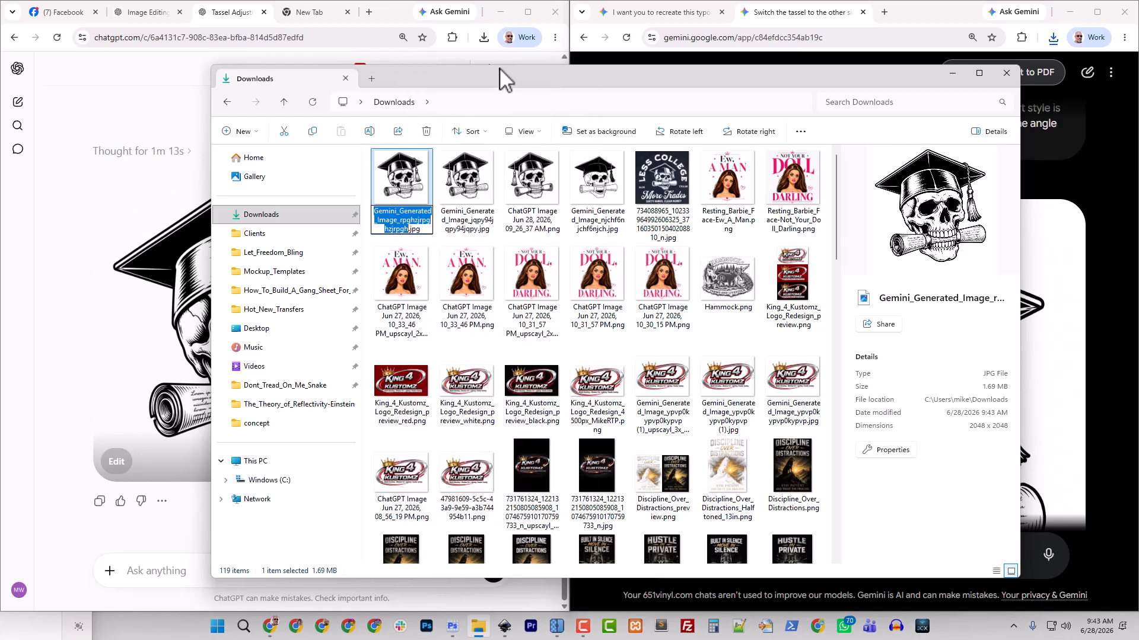
{"action": "type", "text": "Skull_"}
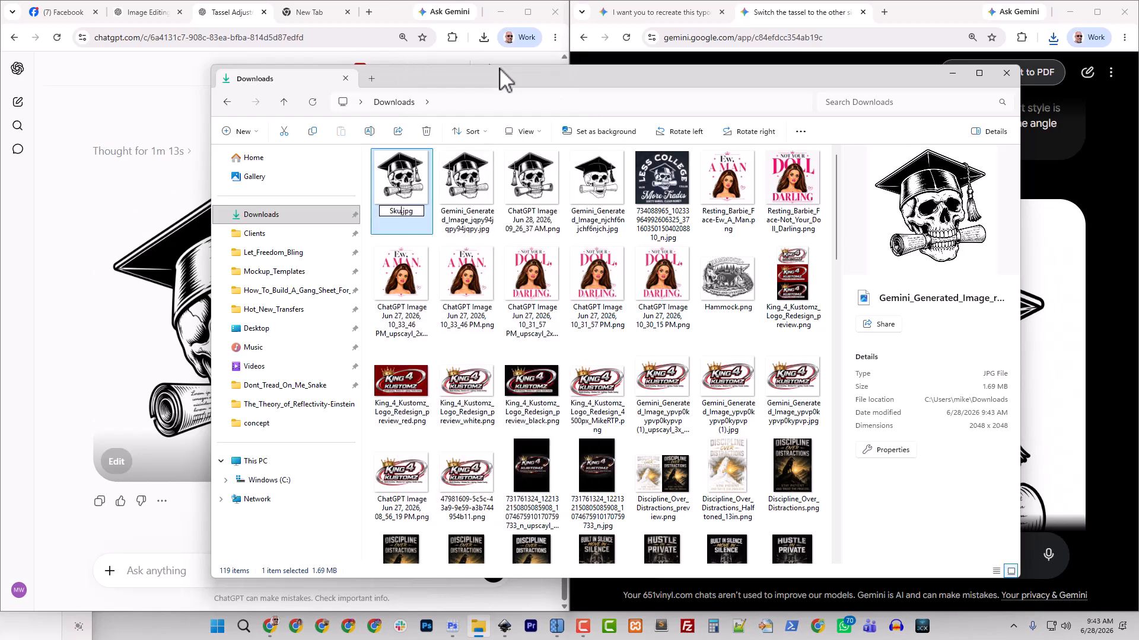
{"action": "type", "text": "Graduate"}
{"action": "key", "text": "Return"}
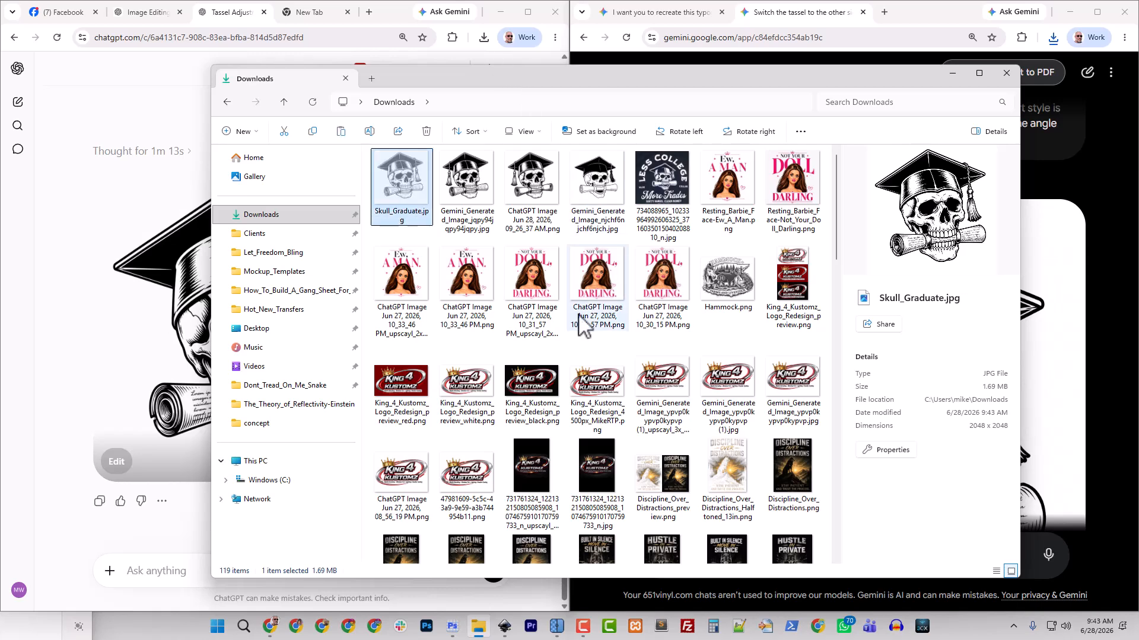
- Move Skull_Graduate.jpg into the pieces folder inside Less_College_More_Trades_Skull_and_Diploma
{"action": "scroll", "coordinate": [622, 456], "scroll_direction": "down", "scroll_amount": 15}
{"action": "double_click", "coordinate": [469, 537]}
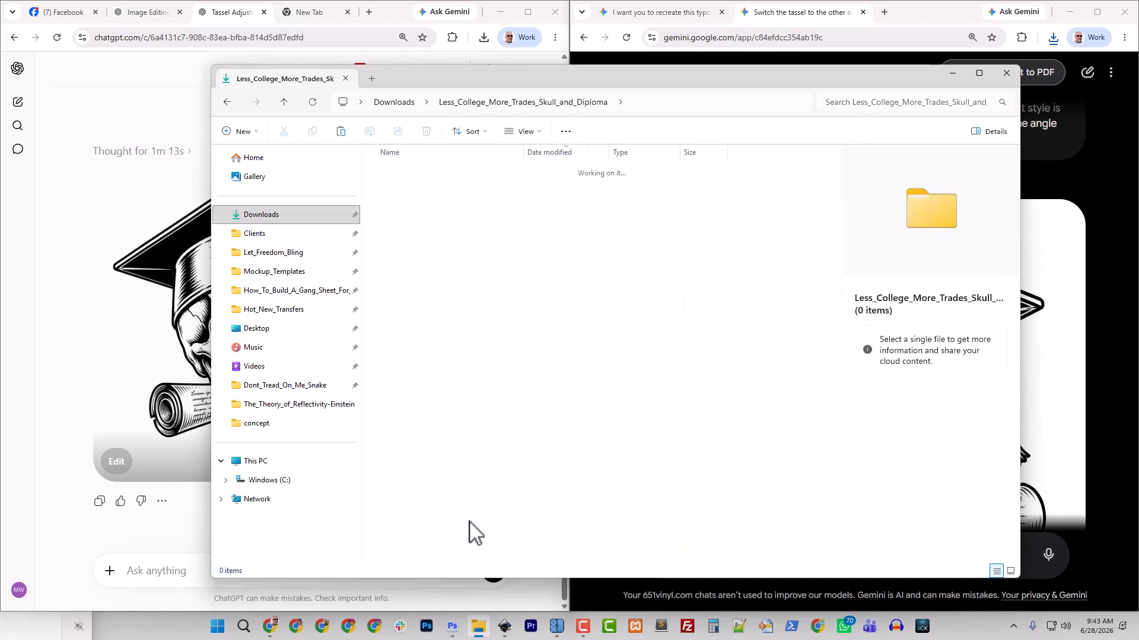
{"action": "left_click", "coordinate": [415, 207]}
{"action": "double_click", "coordinate": [400, 188]}
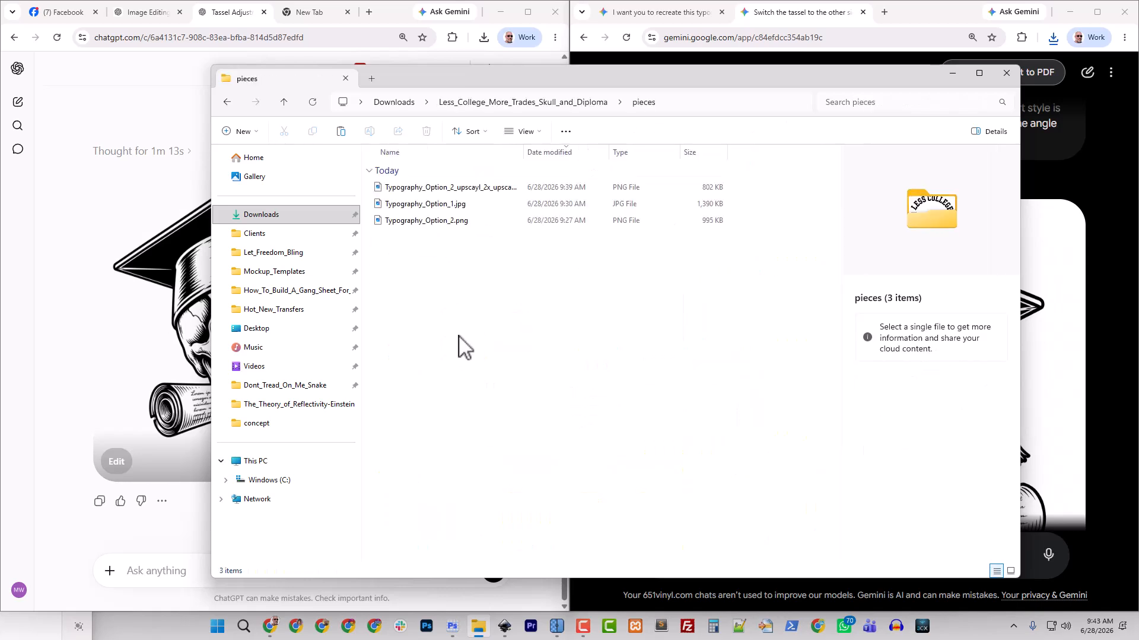
{"action": "key", "text": "ctrl+v"}
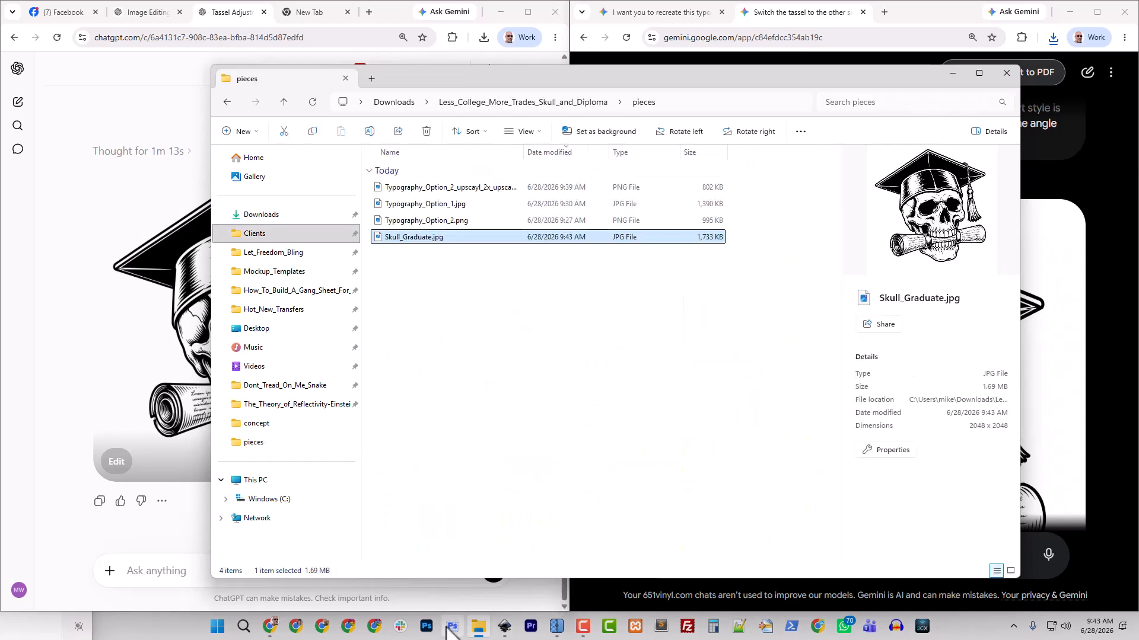
- Switch to the typography document in Inkscape and import Skull_Graduate.jpg as an embedded image
{"action": "mouse_move", "coordinate": [503, 627]}
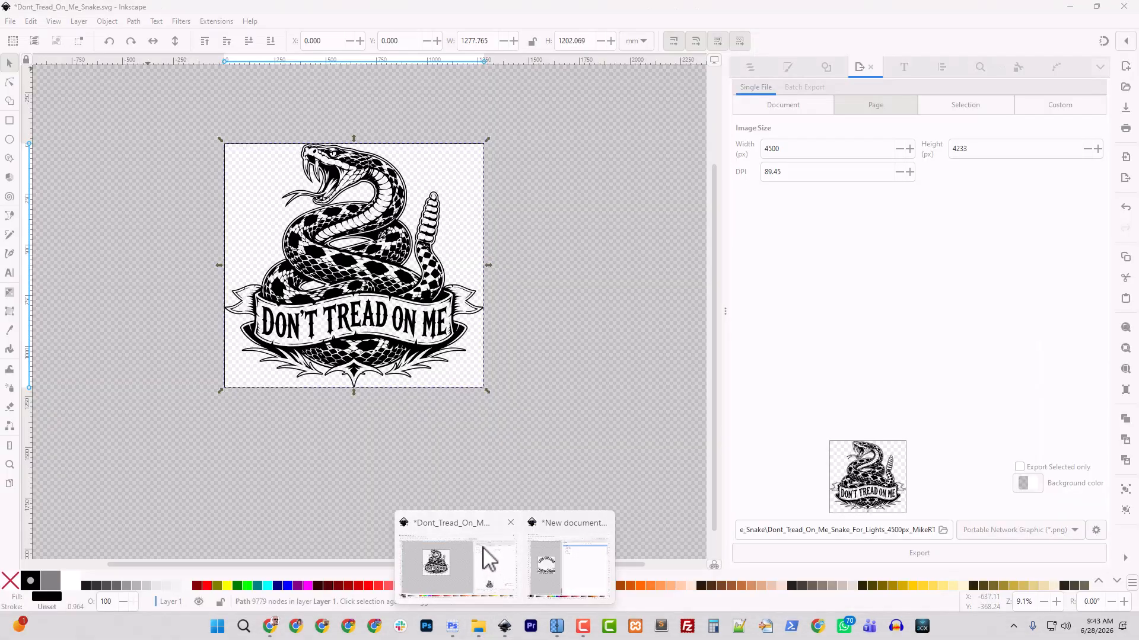
{"action": "left_click", "coordinate": [572, 578]}
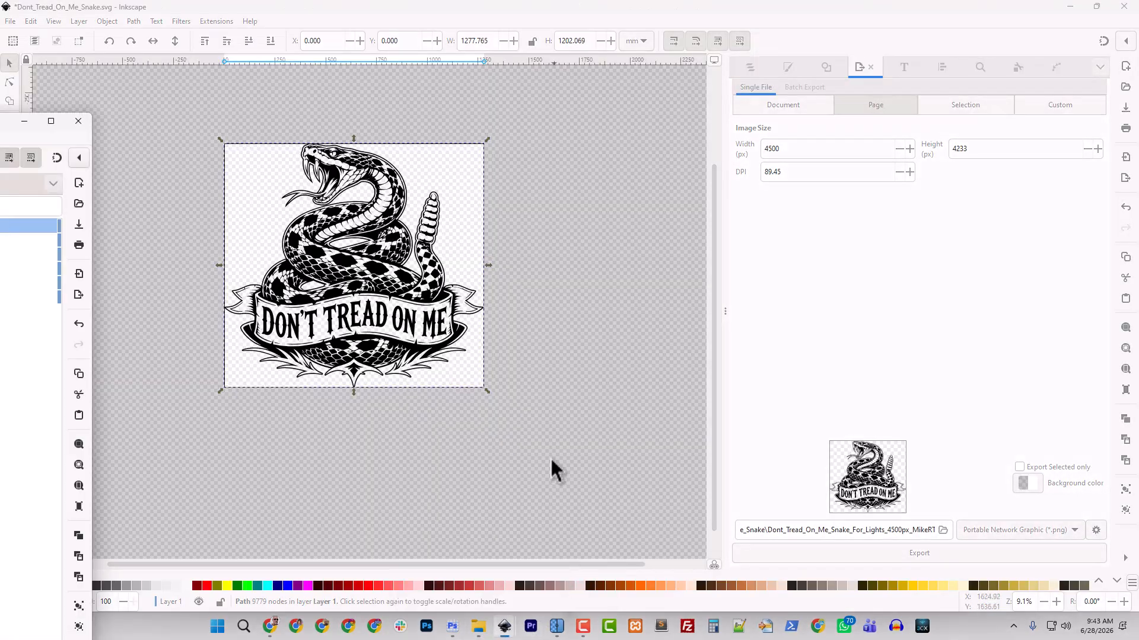
{"action": "left_click_drag", "start_coordinate": [0, 121], "coordinate": [509, 1]}
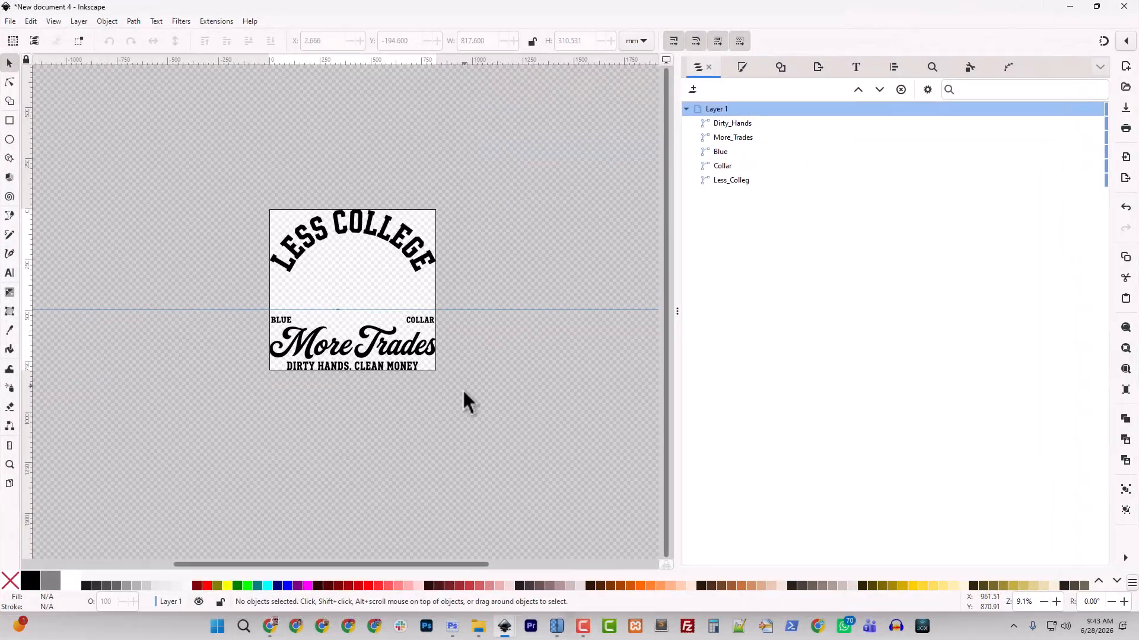
{"action": "left_click", "coordinate": [479, 624]}
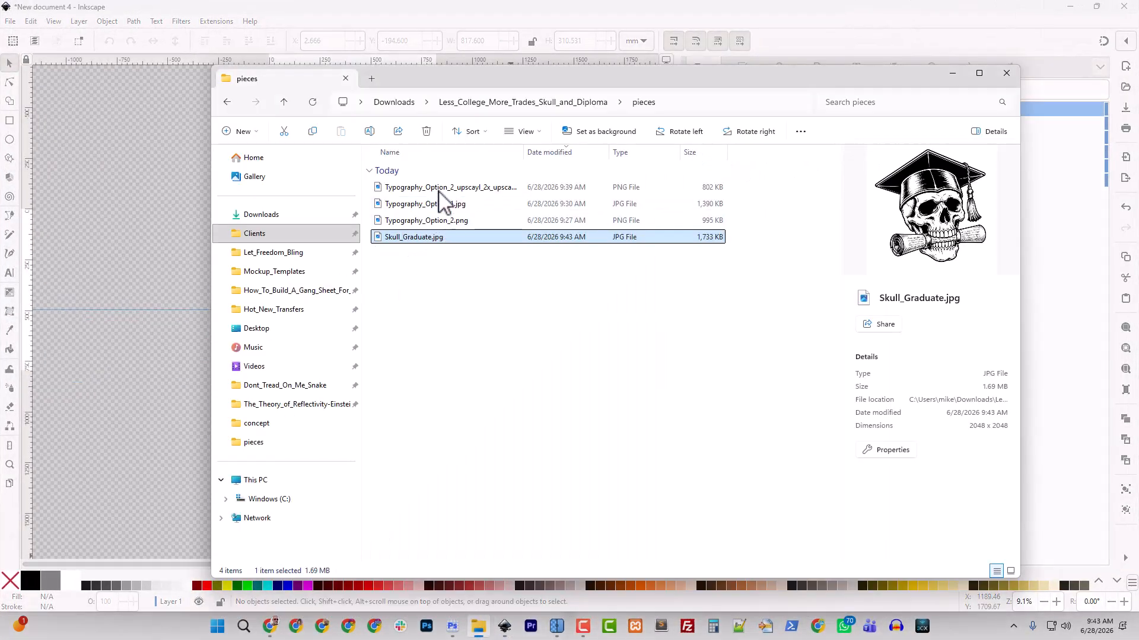
{"action": "left_click_drag", "start_coordinate": [433, 247], "coordinate": [152, 298]}
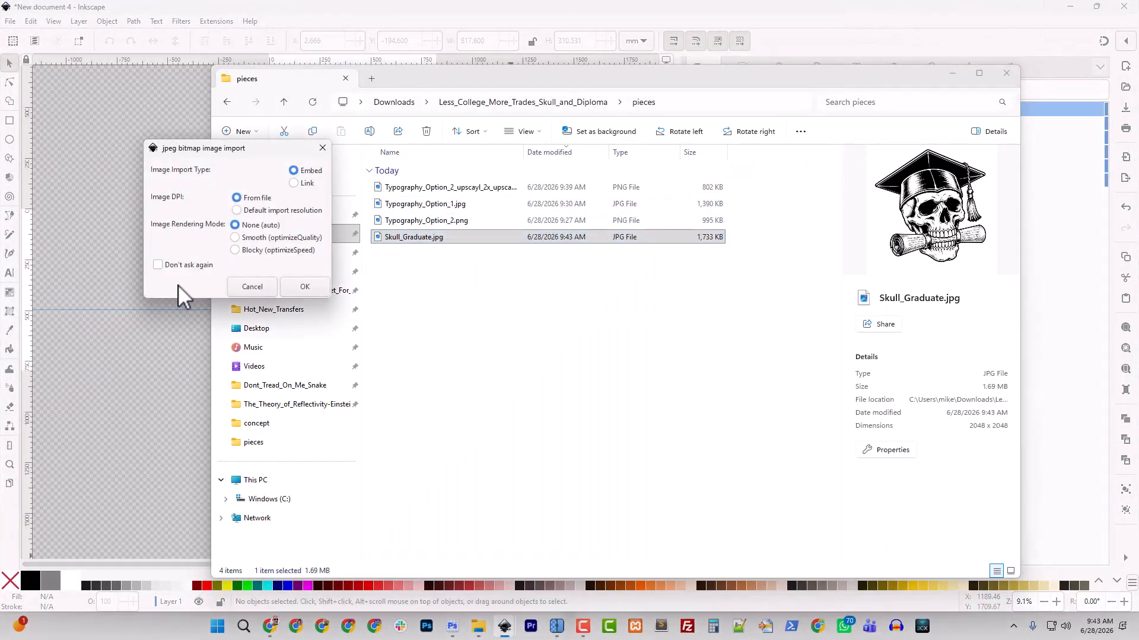
{"action": "left_click", "coordinate": [304, 290]}
{"action": "left_click", "coordinate": [346, 26]}
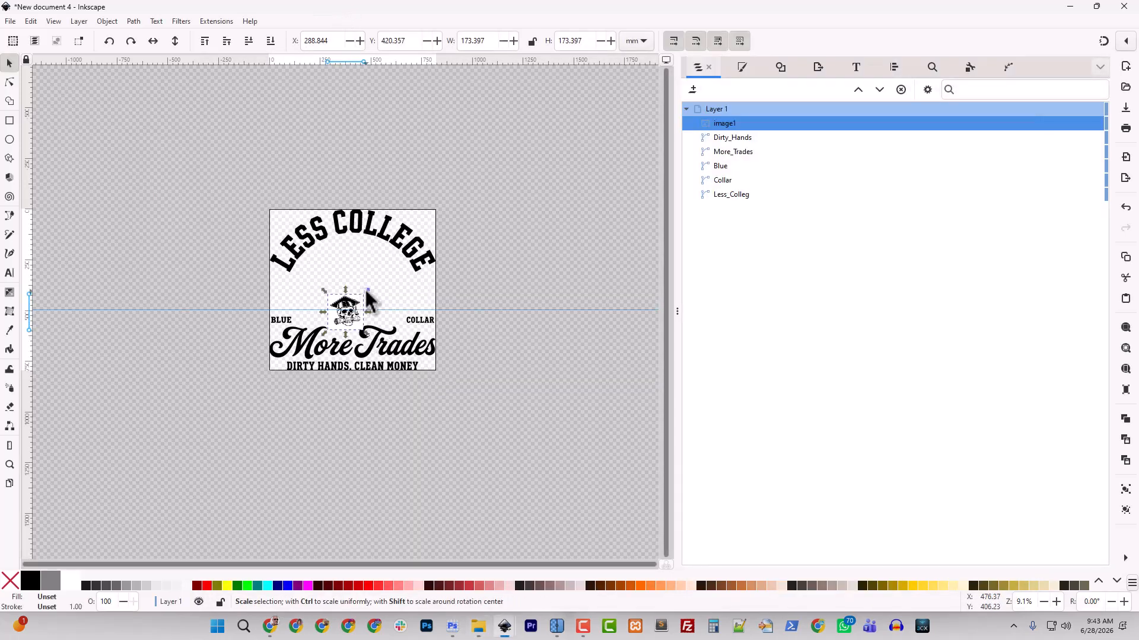
- Enlarge the skull image to about 758 mm square beside the page and trace it with a single-scan brightness cutoff of 0.450
{"action": "left_click_drag", "start_coordinate": [367, 290], "coordinate": [491, 173]}
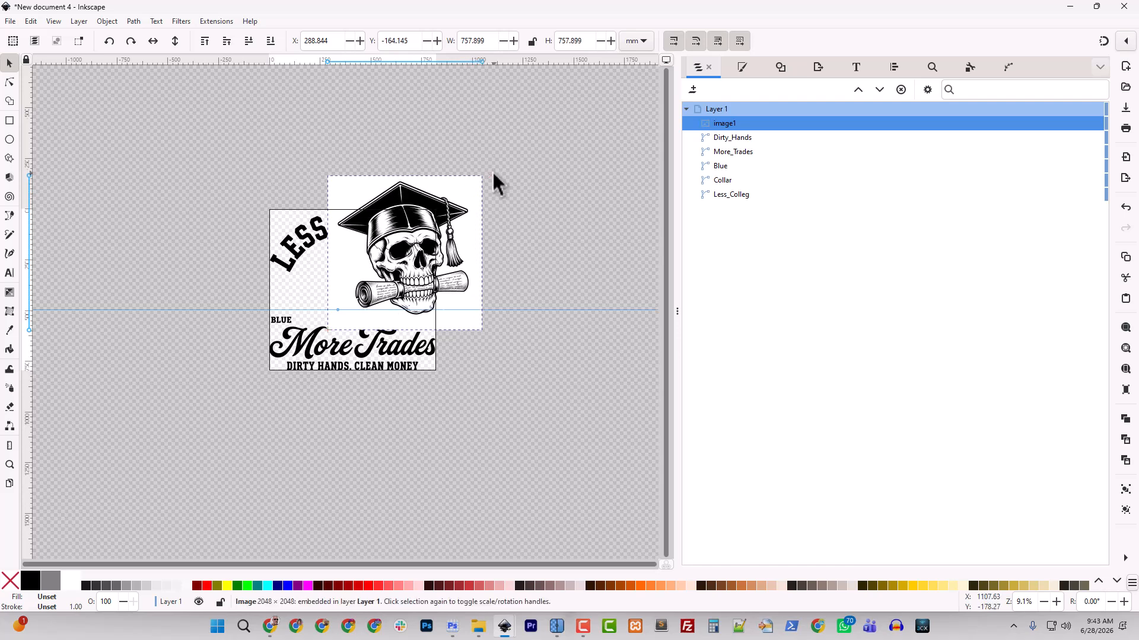
{"action": "left_click_drag", "start_coordinate": [457, 255], "coordinate": [565, 252]}
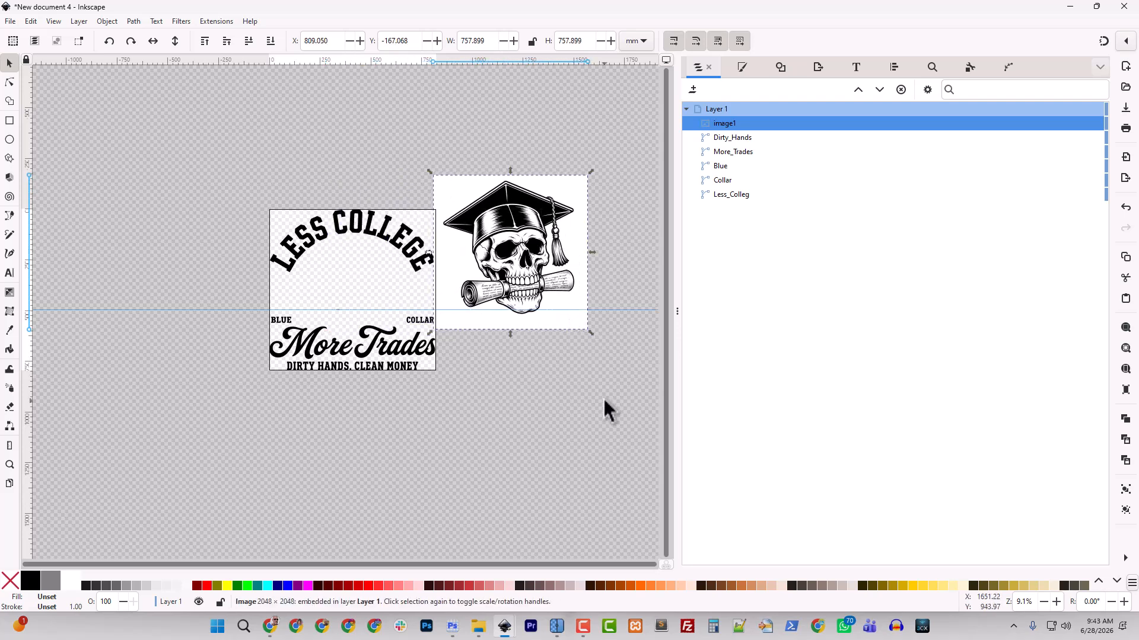
{"action": "left_click", "coordinate": [781, 66]}
{"action": "left_click", "coordinate": [927, 553]}
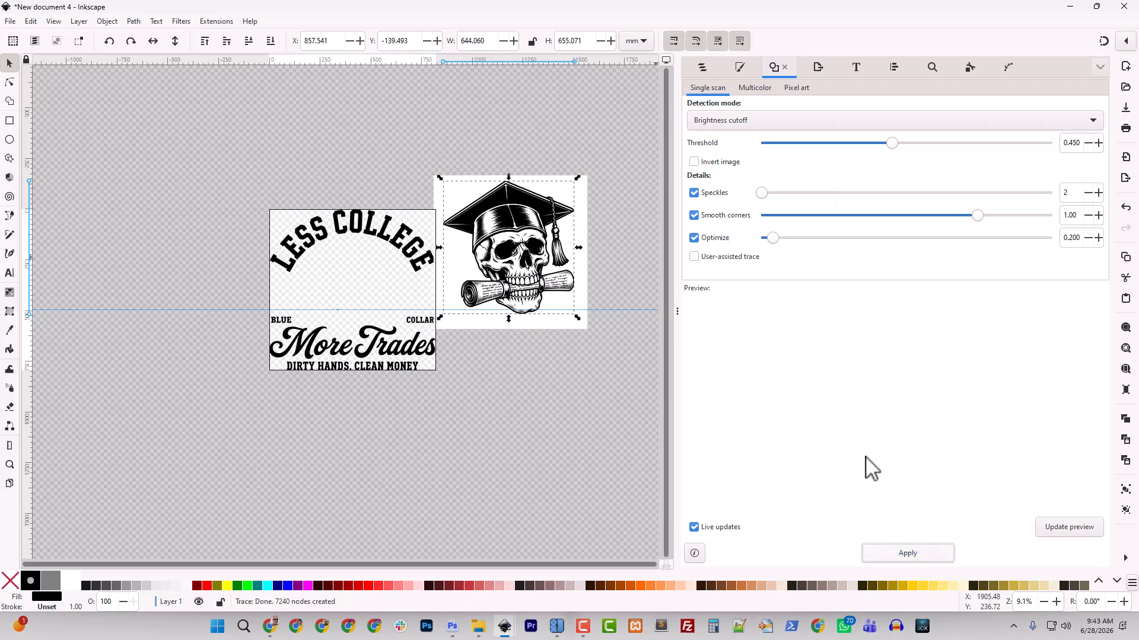
- Delete the original skull bitmap, keeping only the traced path
{"action": "left_click", "coordinate": [703, 67]}
{"action": "left_click", "coordinate": [733, 210]}
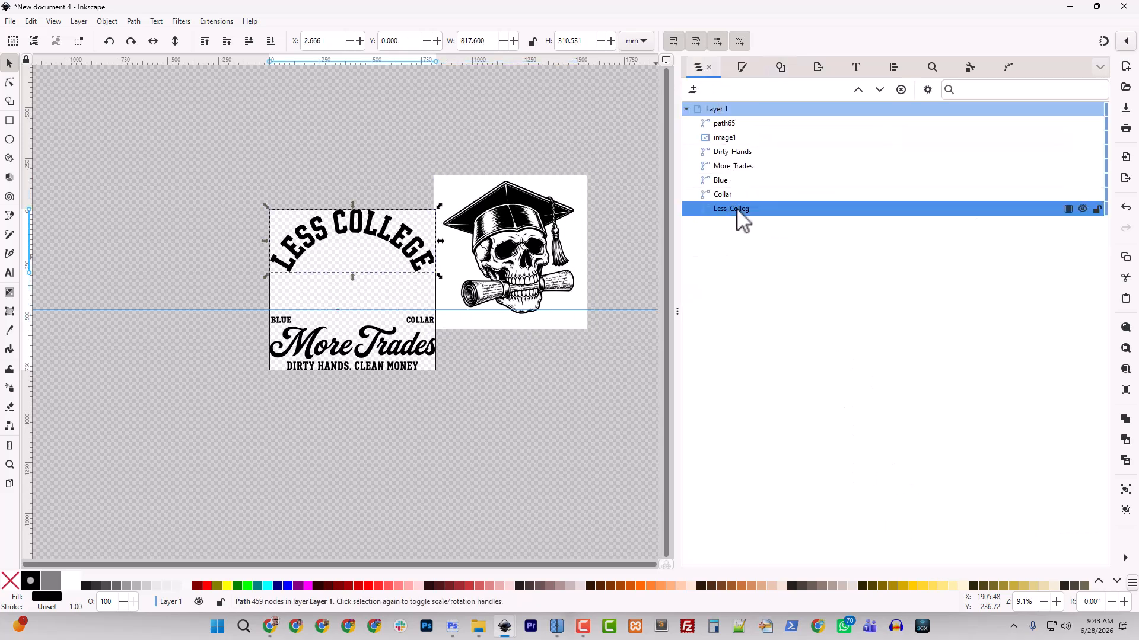
{"action": "left_click", "coordinate": [725, 138]}
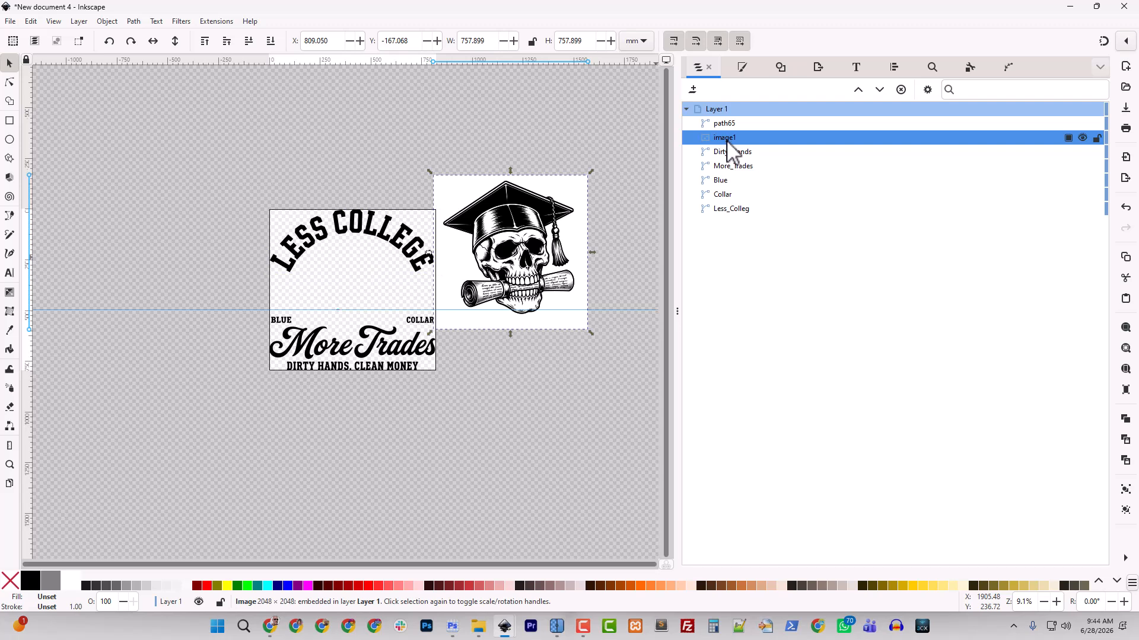
{"action": "key", "text": "Delete"}
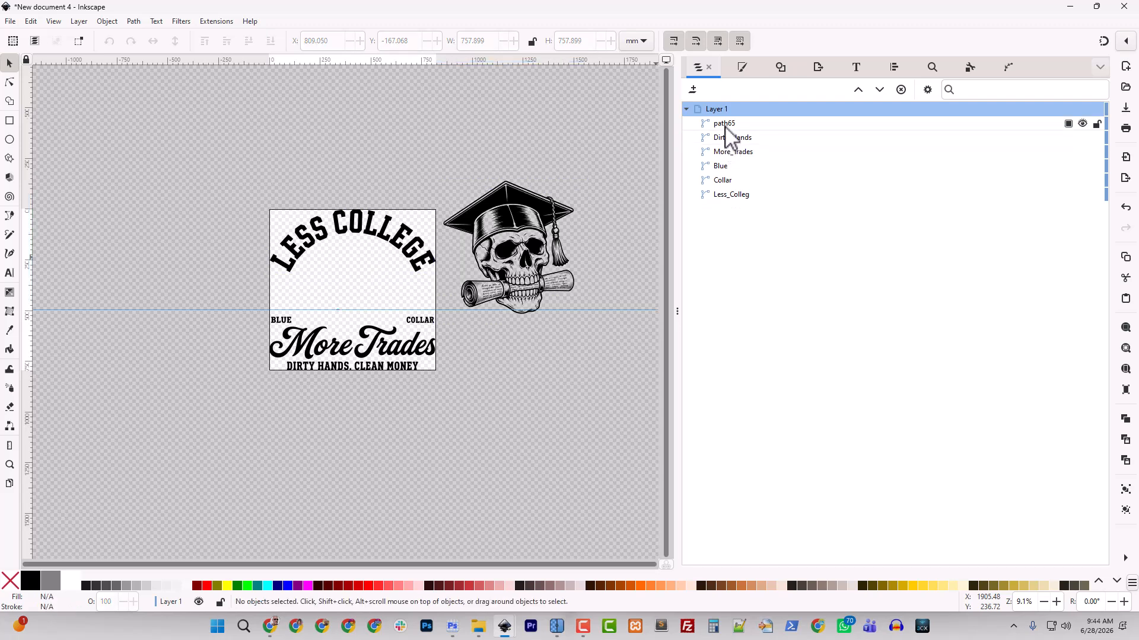
- Rename the traced skull path as Skull_Graduate
{"action": "double_click", "coordinate": [728, 124]}
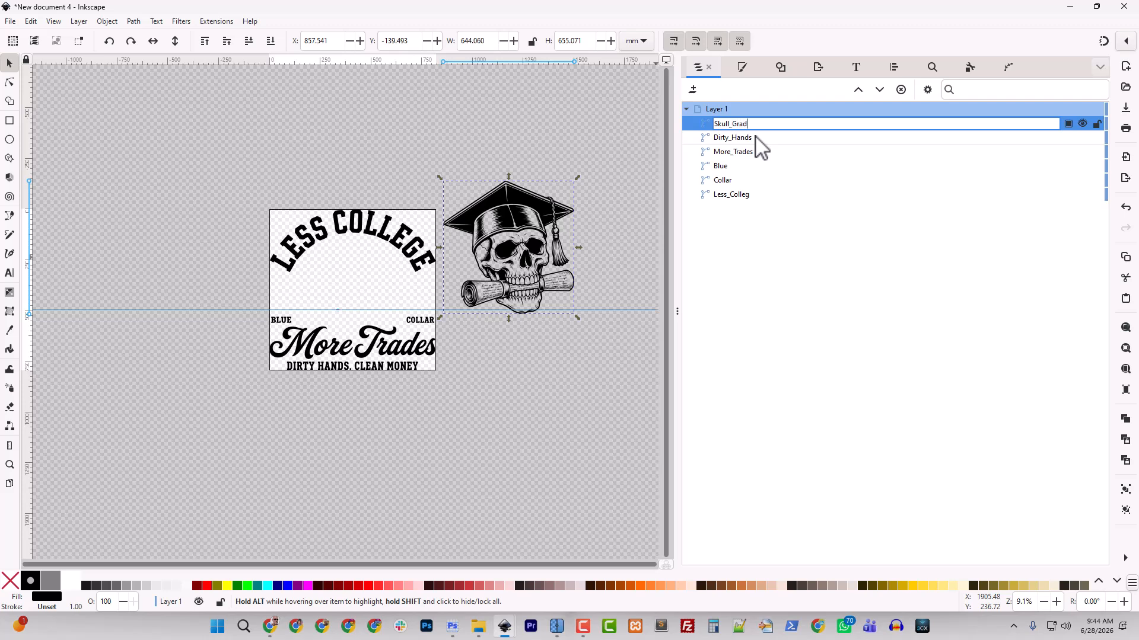
{"action": "type", "text": "Skull_Graduate"}
{"action": "key", "text": "Return"}
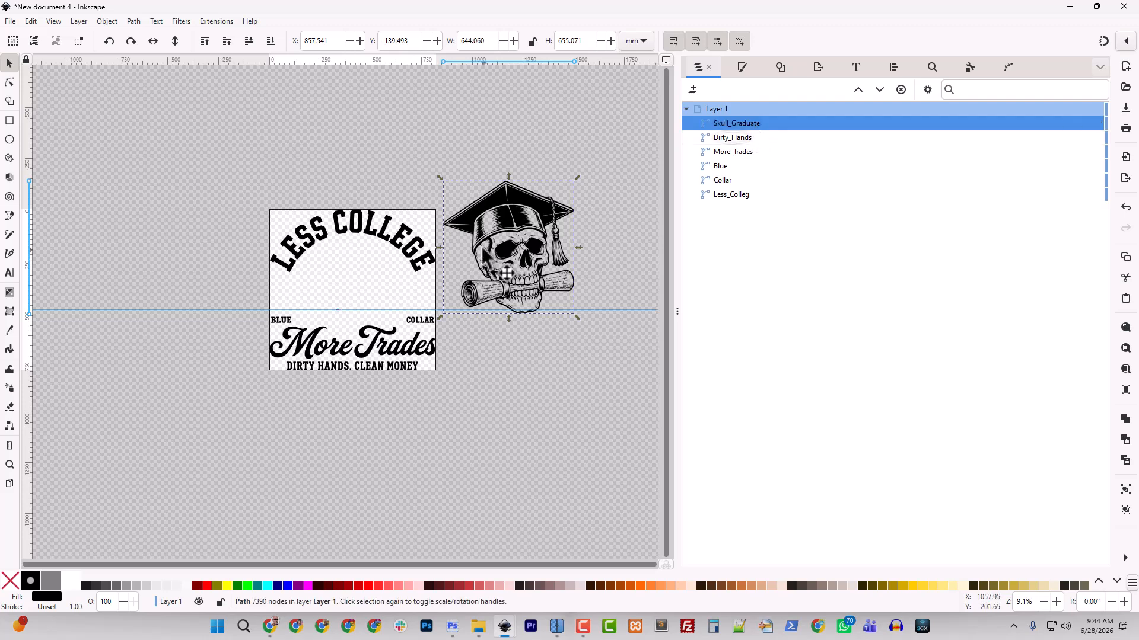
- Place the skull between the LESS COLLEGE arch and More Trades, scaling it proportionally to about 437 by 445 mm
{"action": "left_click_drag", "start_coordinate": [521, 261], "coordinate": [360, 284]}
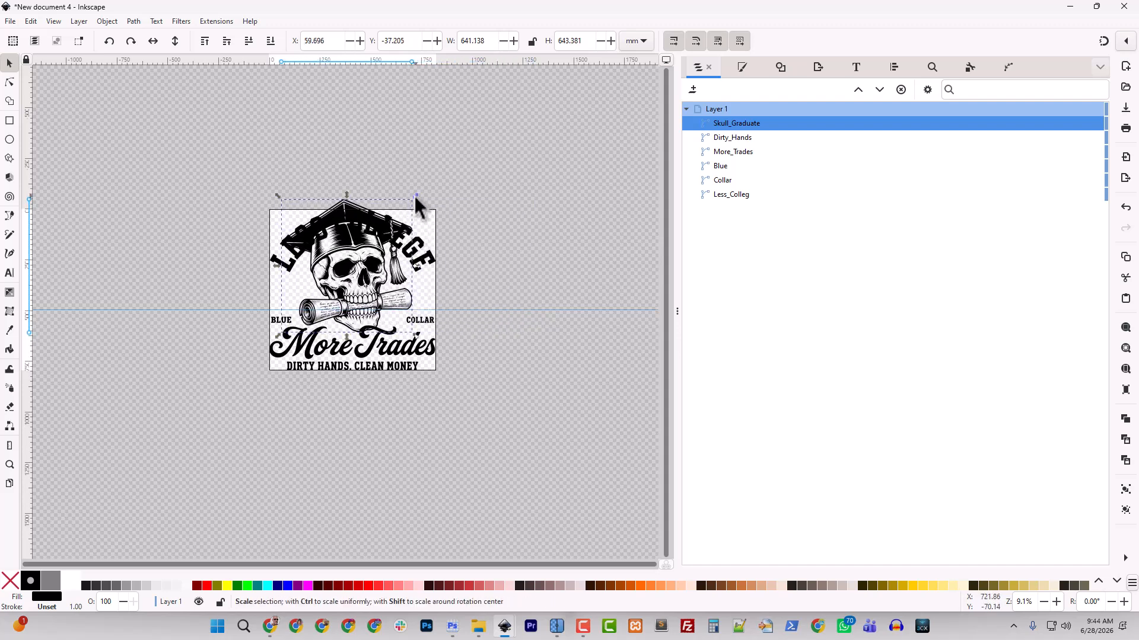
{"action": "mouse_move", "coordinate": [417, 198]}
{"action": "left_mouse_down"}
{"action": "mouse_move", "coordinate": [400, 239]}
{"action": "mouse_move", "coordinate": [421, 205]}
{"action": "mouse_move", "coordinate": [414, 211]}
{"action": "left_mouse_up"}
{"action": "left_click_drag", "start_coordinate": [357, 274], "coordinate": [357, 282]}
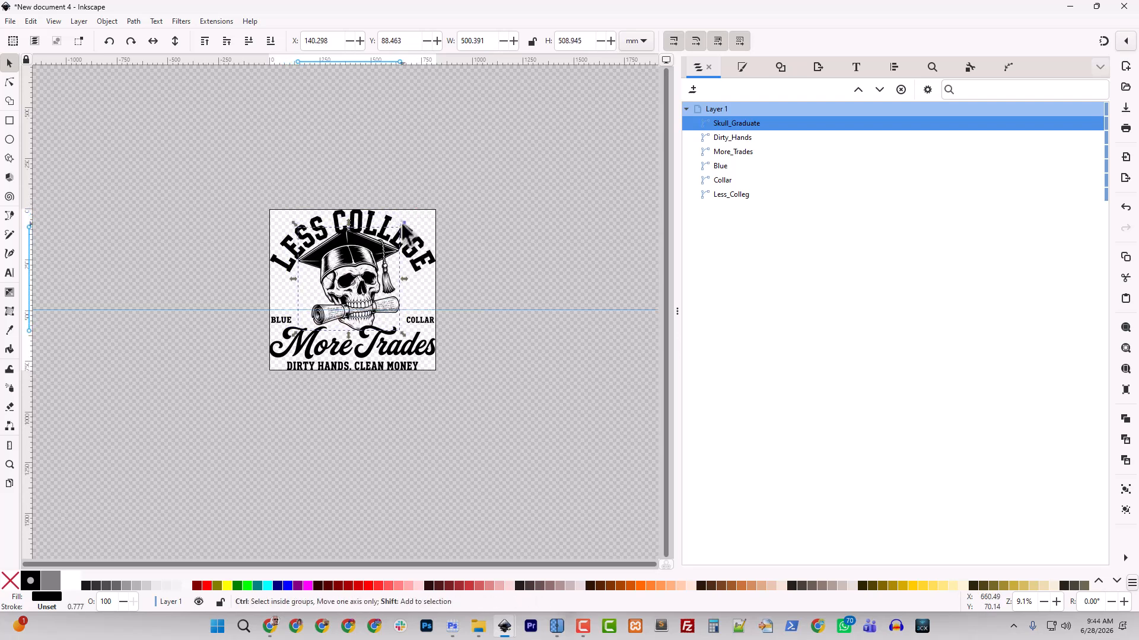
{"action": "left_click_drag", "start_coordinate": [403, 224], "coordinate": [398, 237]}
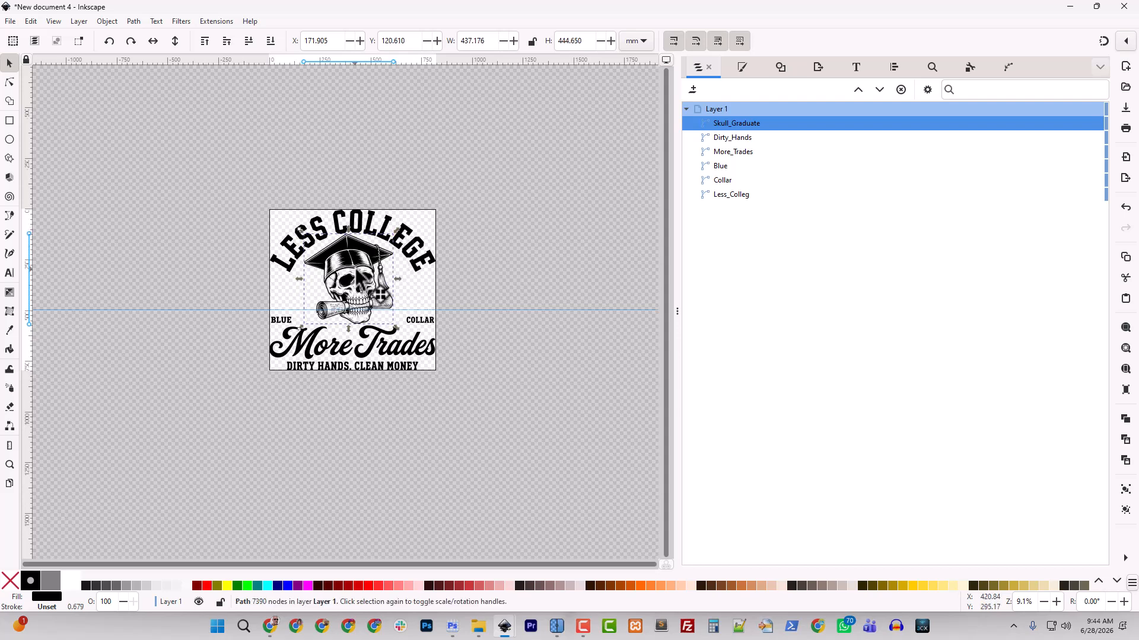
{"action": "left_click_drag", "start_coordinate": [362, 272], "coordinate": [384, 296]}
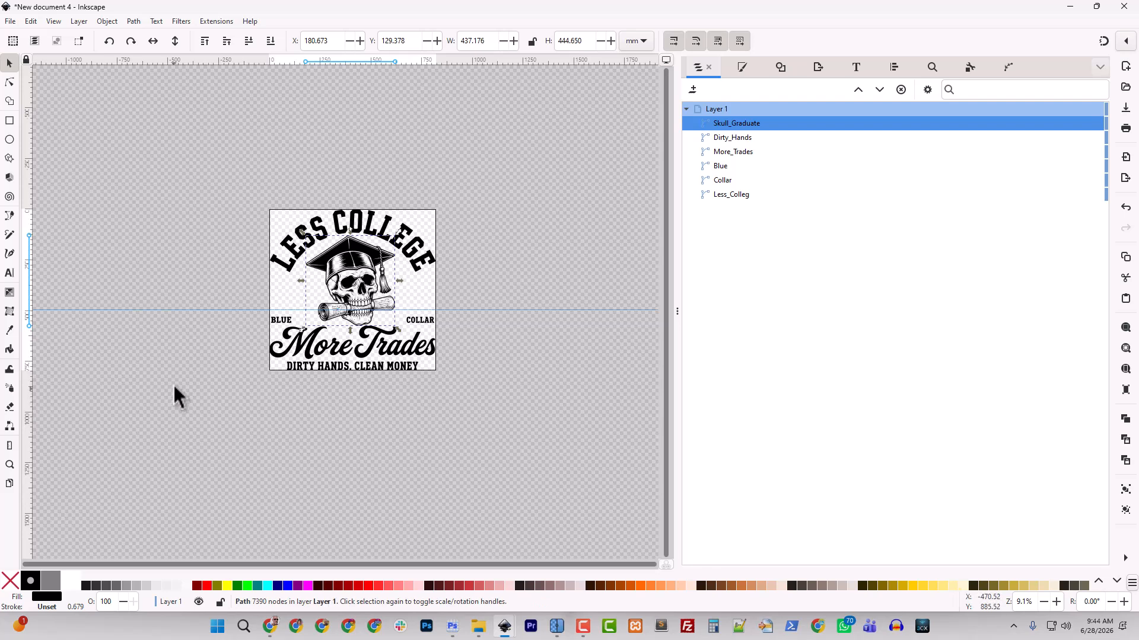
- Center the skull horizontally relative to the drawing with group alignment off, and nudge it slightly left to X about 182 mm
{"action": "key", "text": "plus"}
{"action": "key", "text": "plus"}
{"action": "key", "text": "plus"}
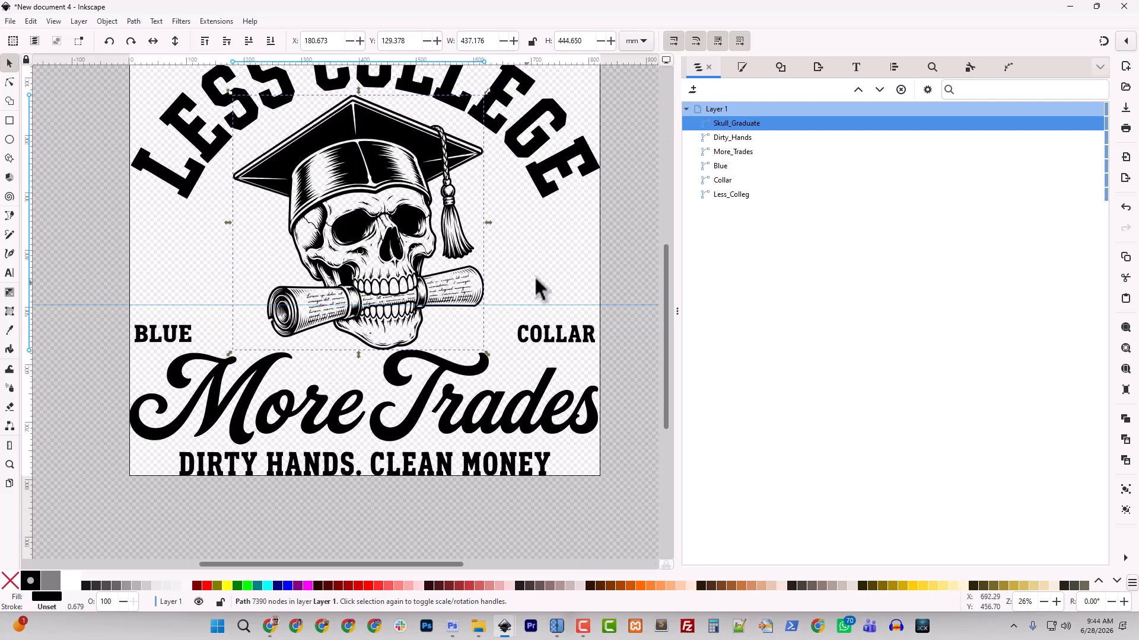
{"action": "left_click", "coordinate": [894, 68]}
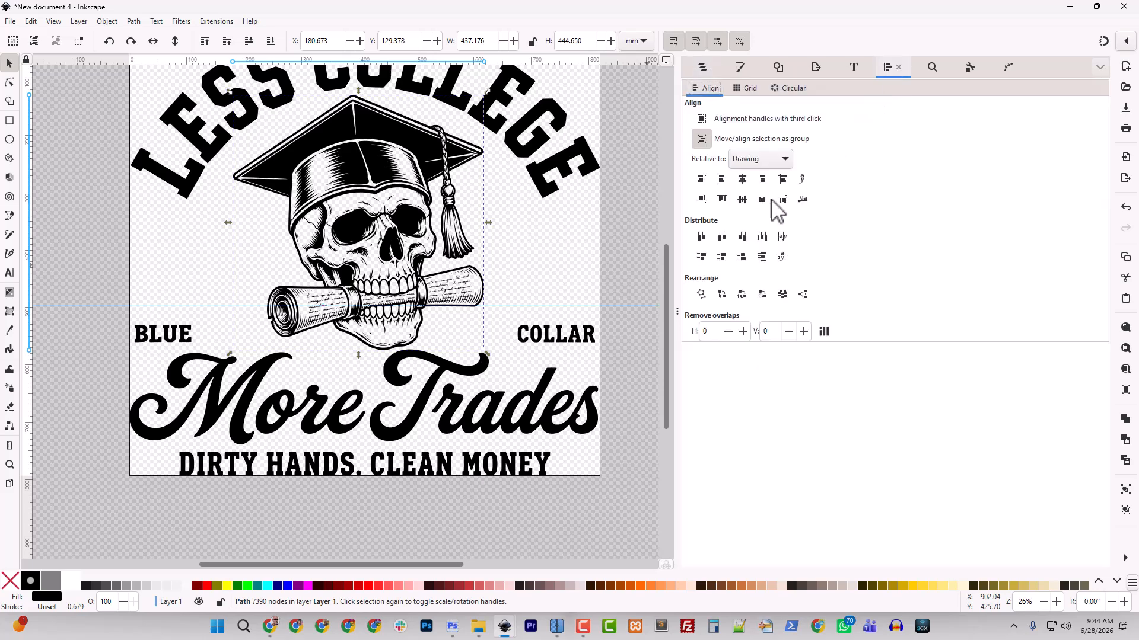
{"action": "left_click", "coordinate": [701, 140]}
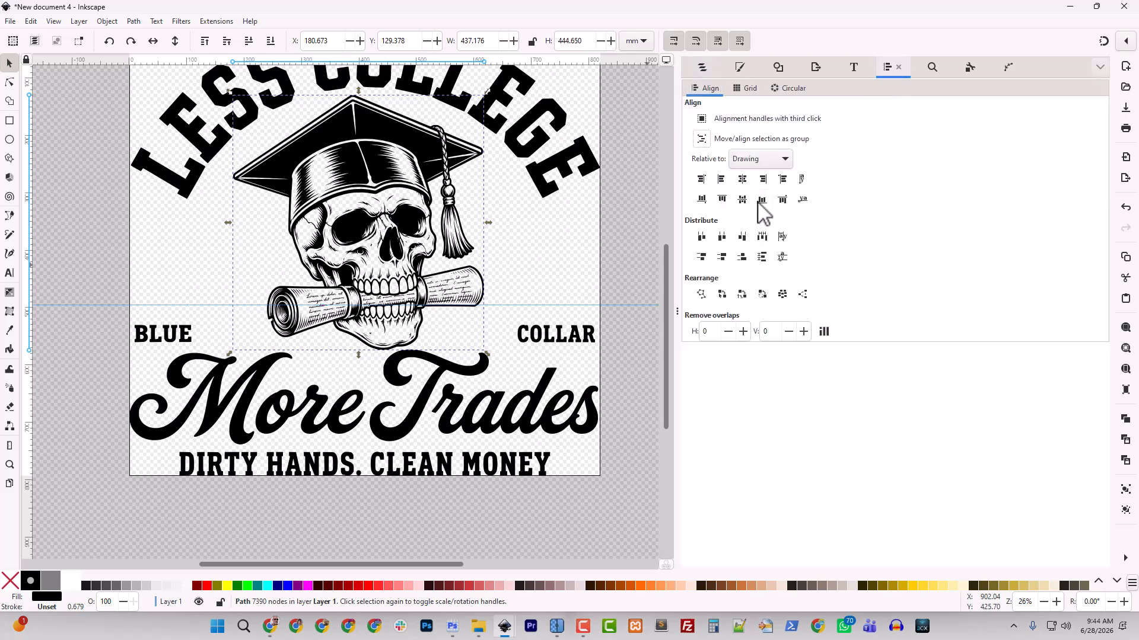
{"action": "left_click", "coordinate": [742, 179]}
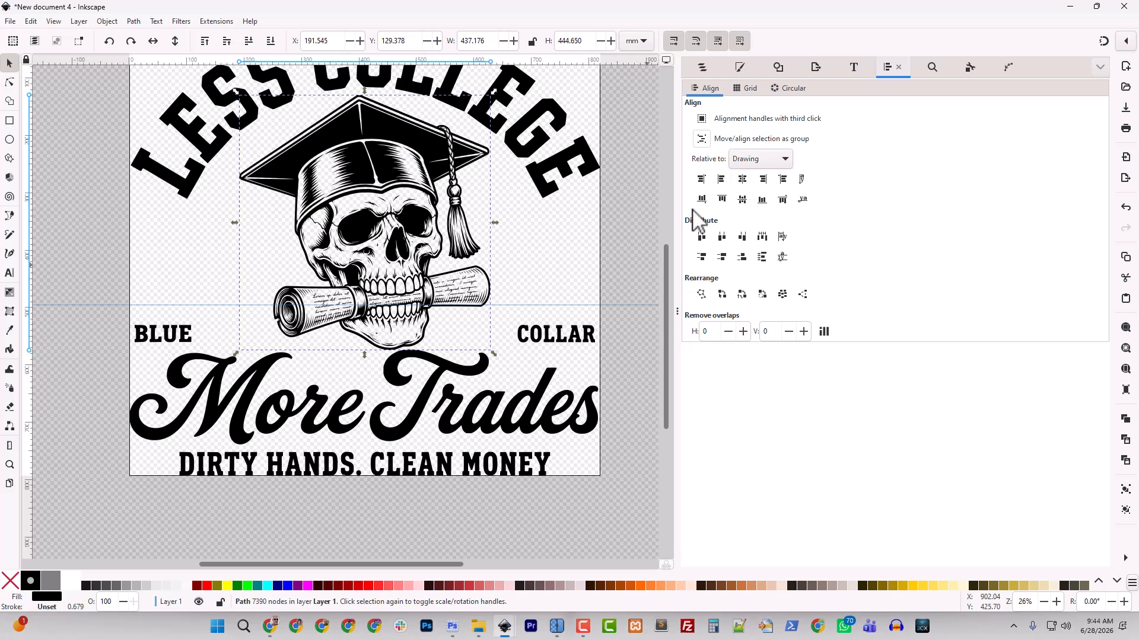
{"action": "scroll", "coordinate": [415, 279], "scroll_direction": "up", "scroll_amount": 2}
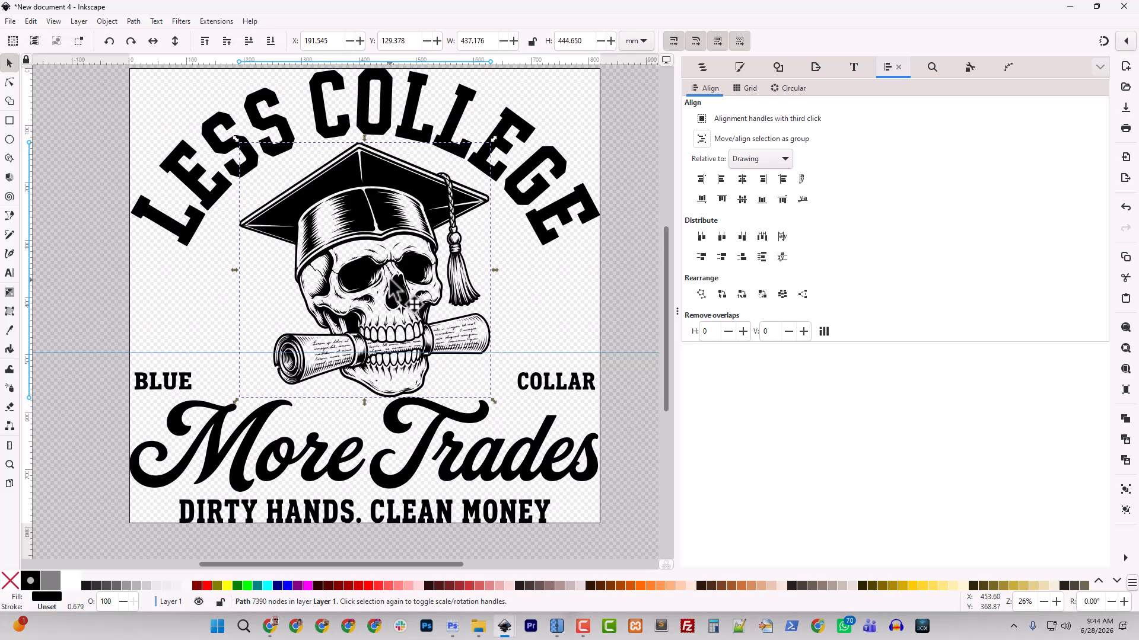
{"action": "left_click_drag", "start_coordinate": [413, 304], "coordinate": [408, 303]}
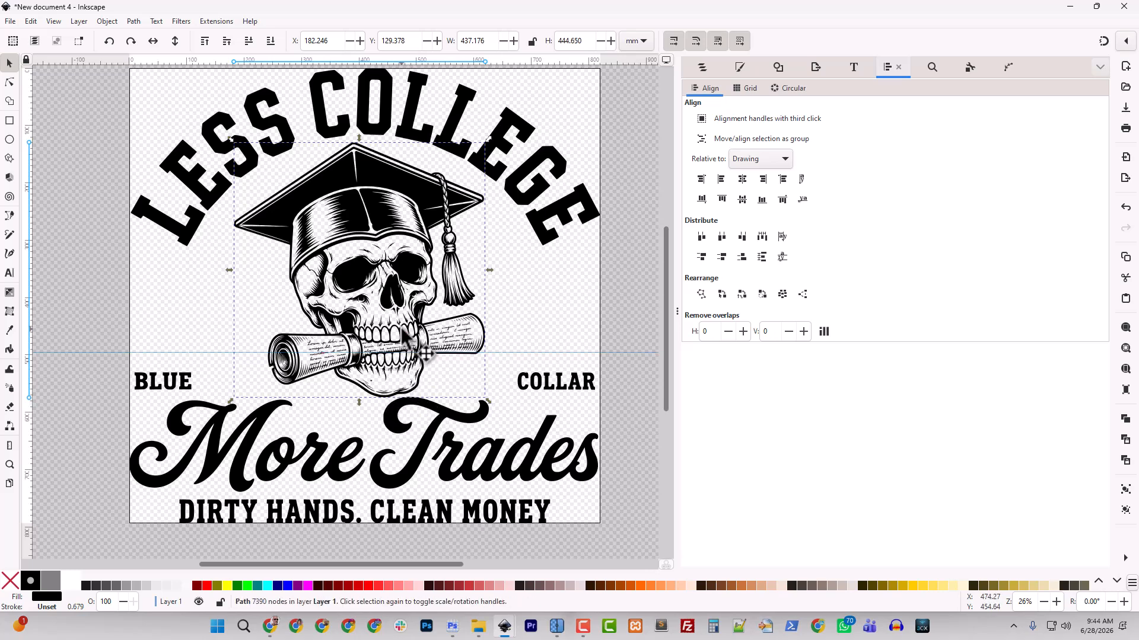
{"action": "left_click", "coordinate": [555, 325]}
{"action": "key", "text": "minus"}
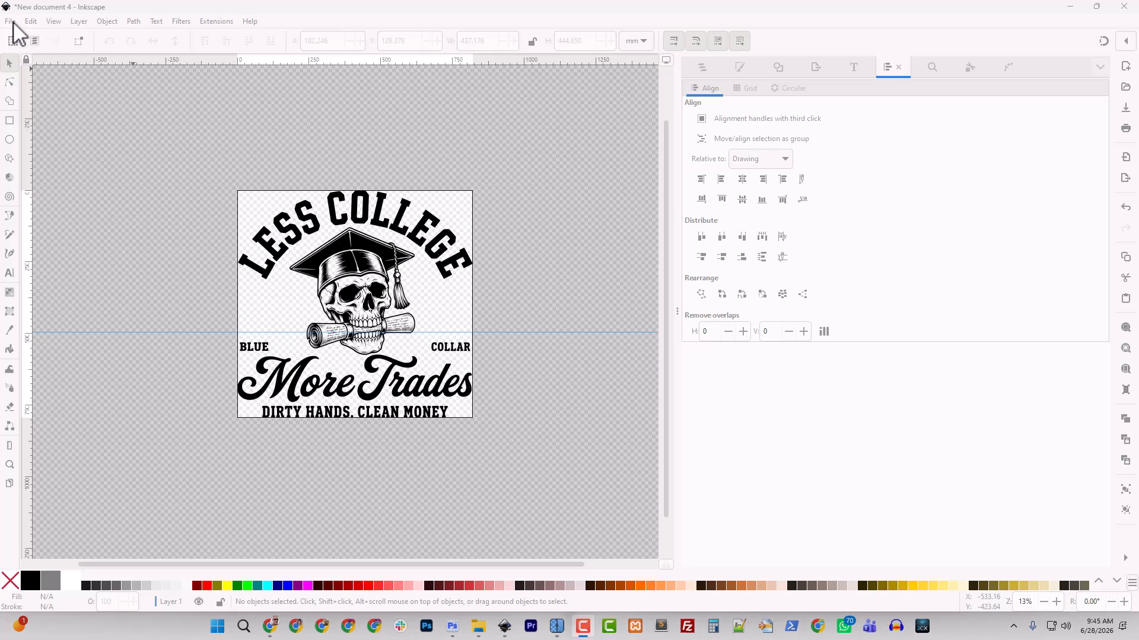
- Start saving the document under a new name and copy the Less_College_More_Trades_Skull_and_Diploma folder's name in Downloads
{"action": "left_click", "coordinate": [11, 23]}
{"action": "left_click", "coordinate": [37, 127]}
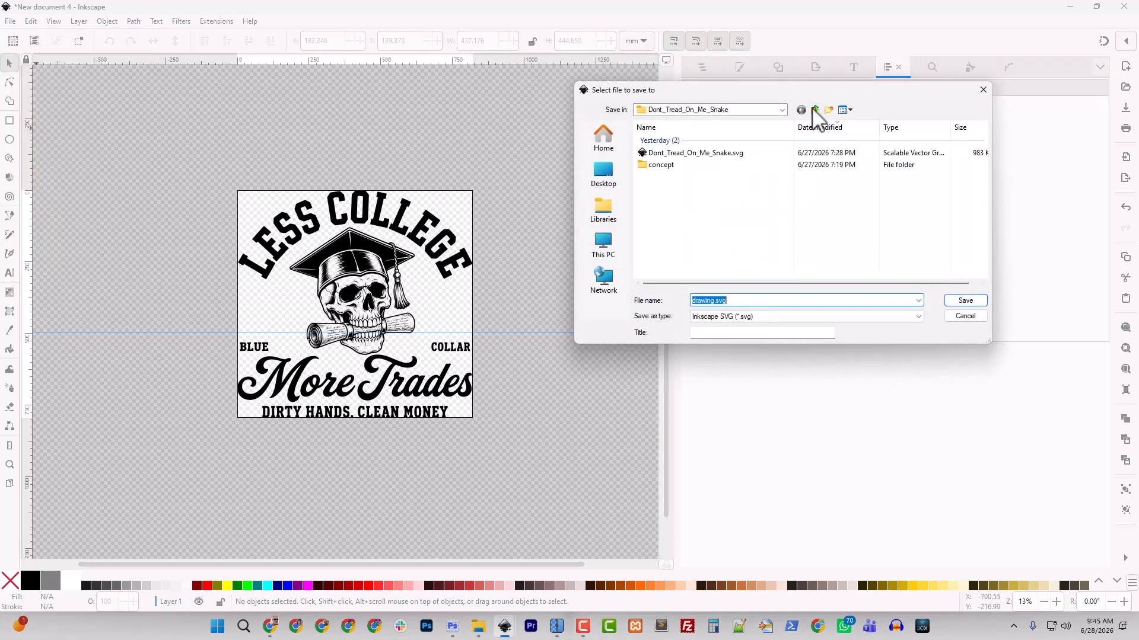
{"action": "left_click", "coordinate": [814, 110]}
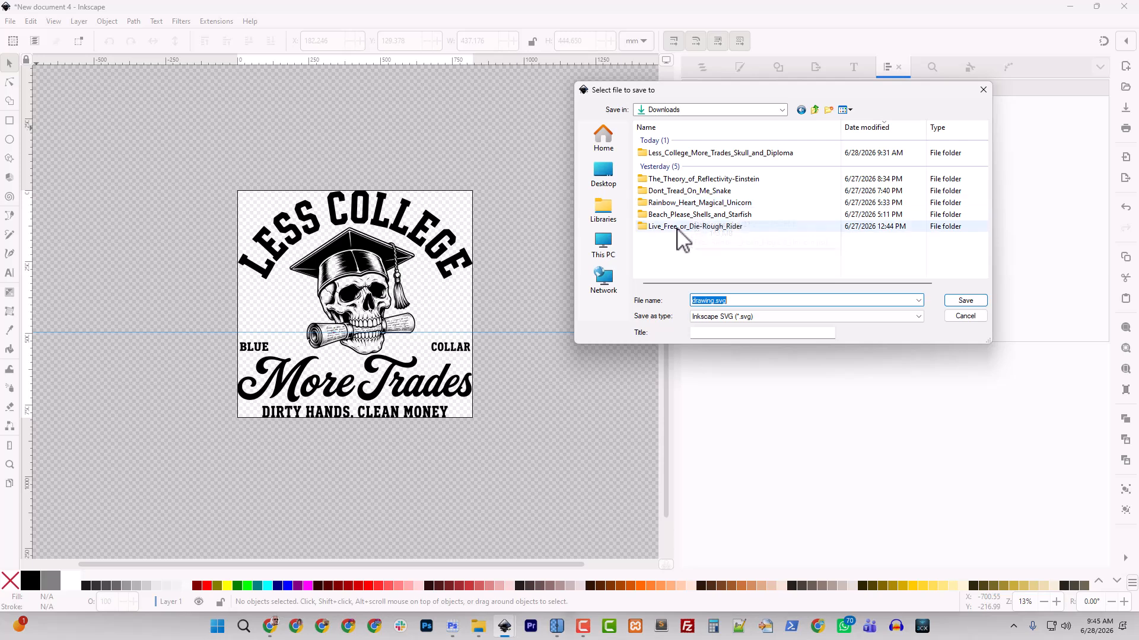
{"action": "double_click", "coordinate": [706, 153]}
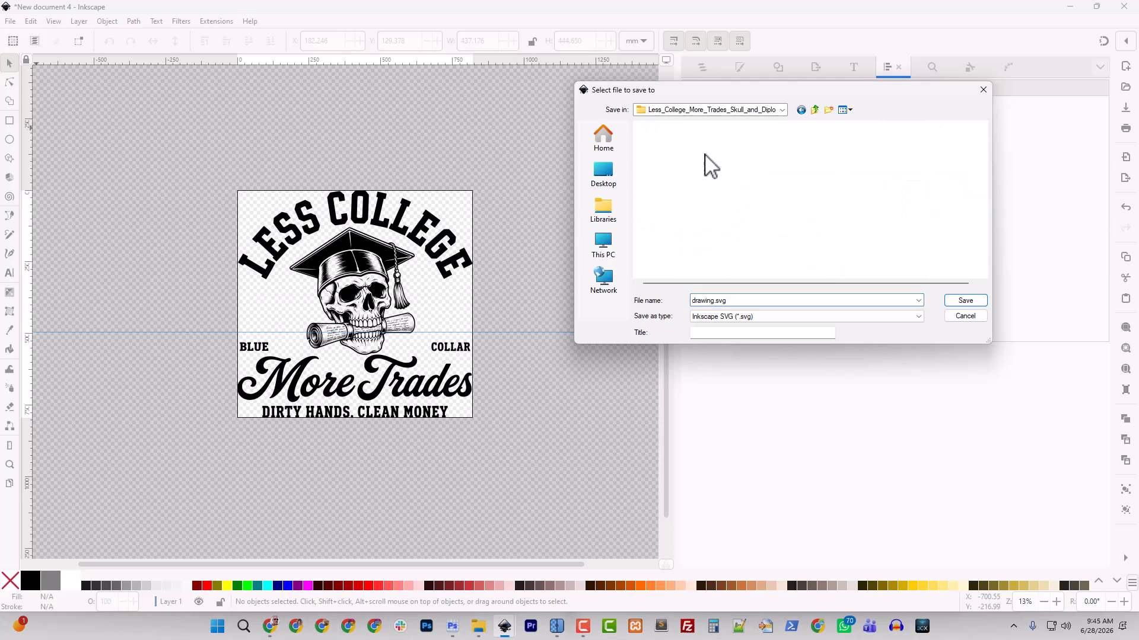
{"action": "double_click", "coordinate": [706, 302]}
{"action": "left_click", "coordinate": [800, 110]}
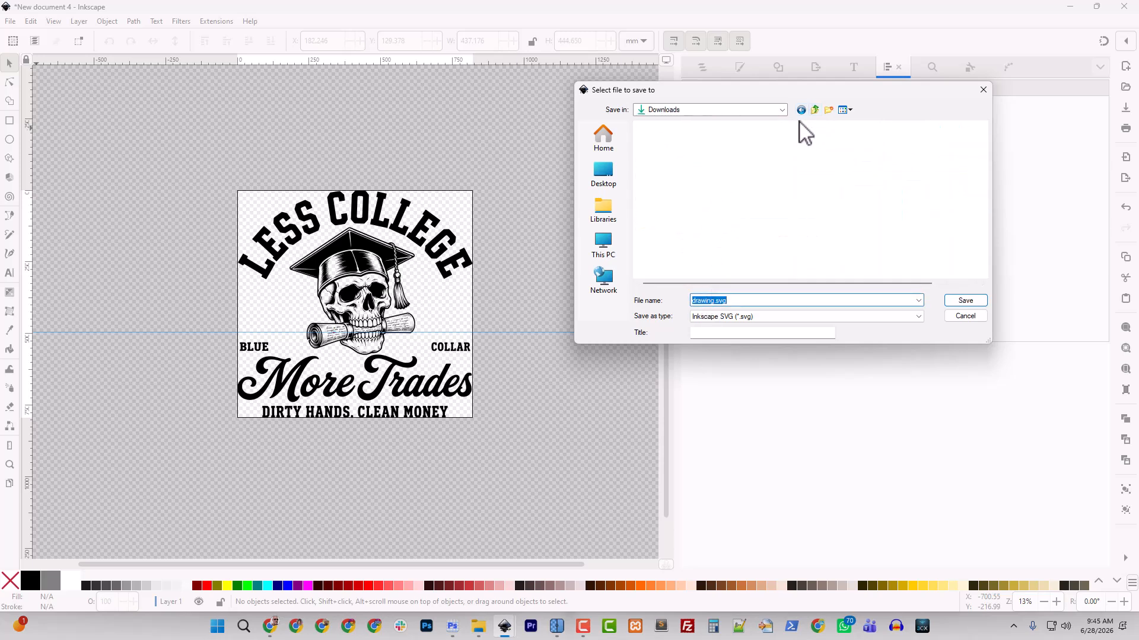
{"action": "left_click", "coordinate": [688, 155]}
{"action": "right_click", "coordinate": [687, 157]}
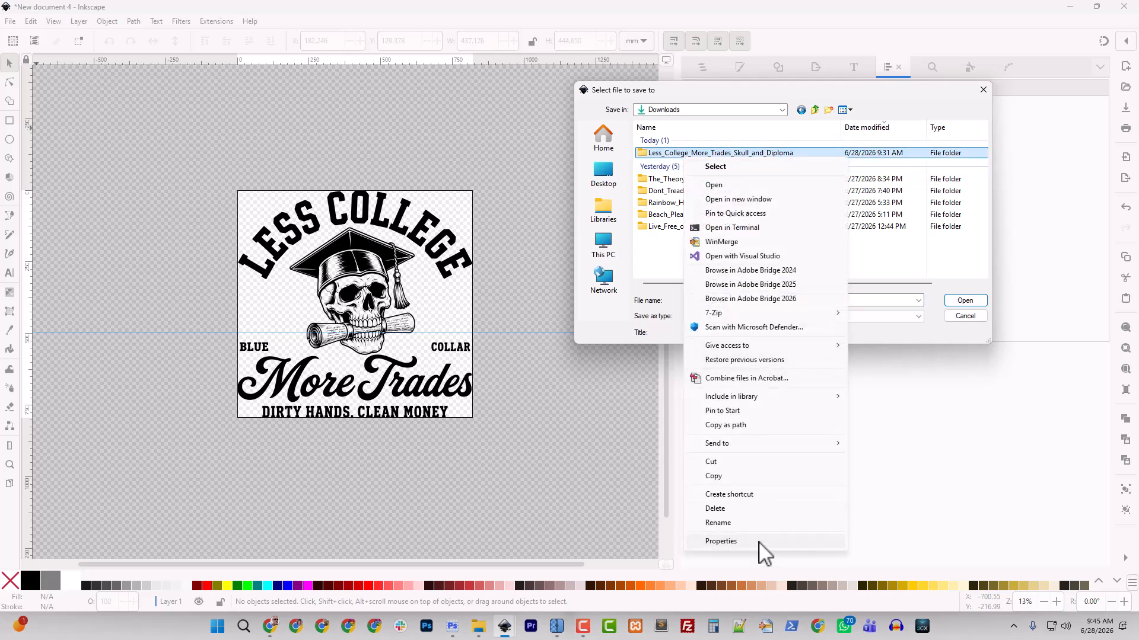
{"action": "left_click", "coordinate": [746, 523]}
{"action": "key", "text": "ctrl+c"}
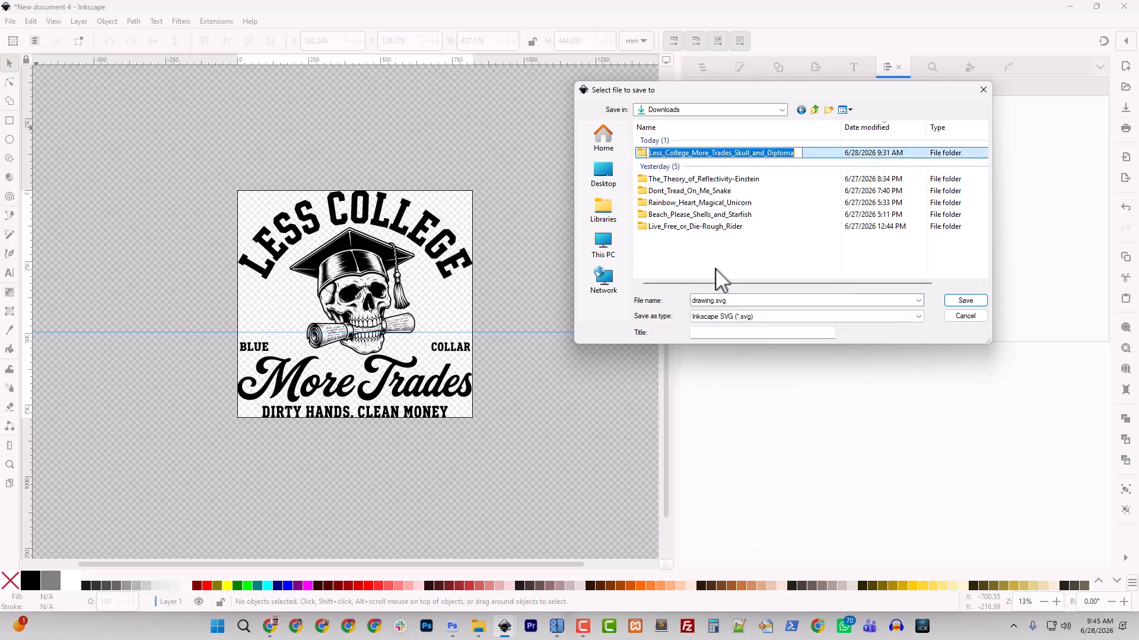
- Save the drawing inside the Less_College_More_Trades_Skull_and_Diploma folder as Less_College_More_Trades_Skull_and_Diploma_For_Lights.svg
{"action": "left_click", "coordinate": [759, 191]}
{"action": "double_click", "coordinate": [754, 154]}
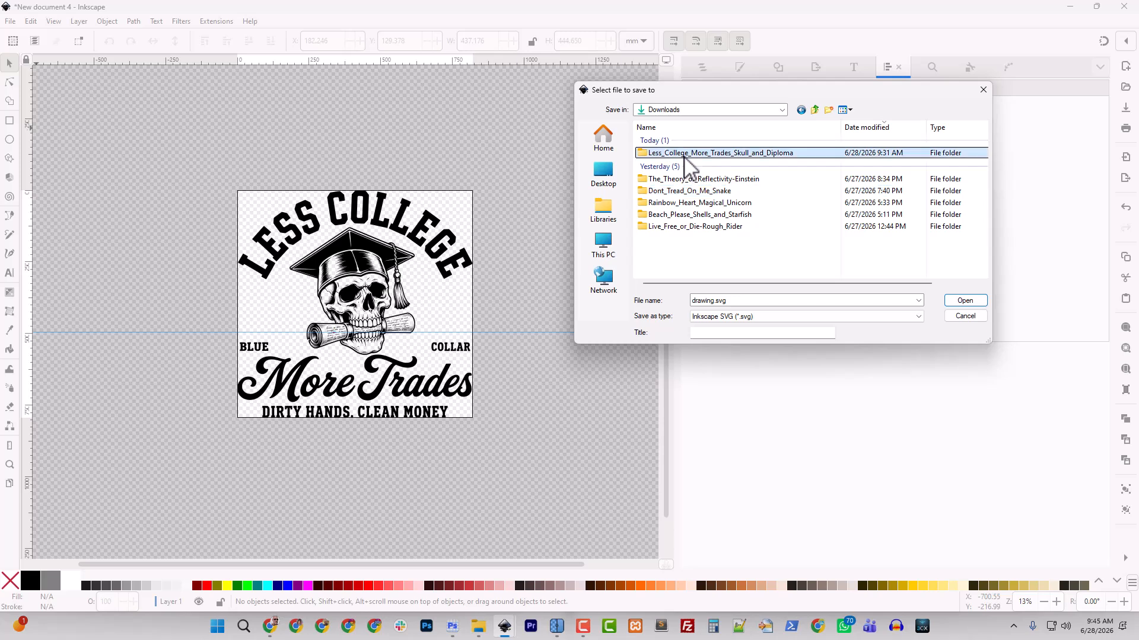
{"action": "left_click", "coordinate": [694, 303]}
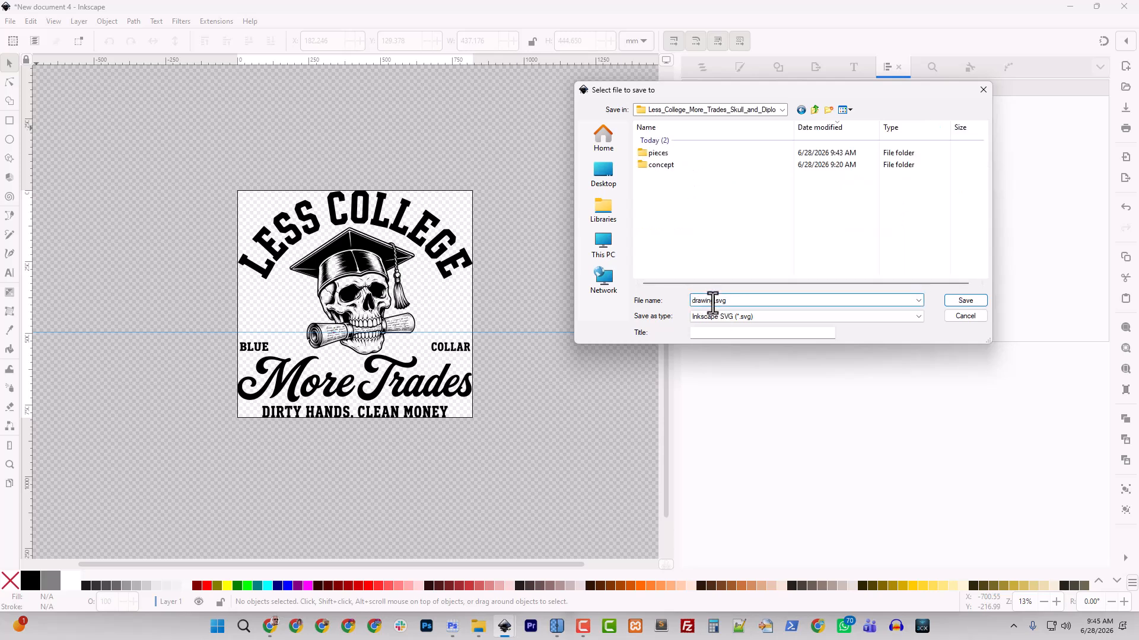
{"action": "key", "text": "ctrl+v"}
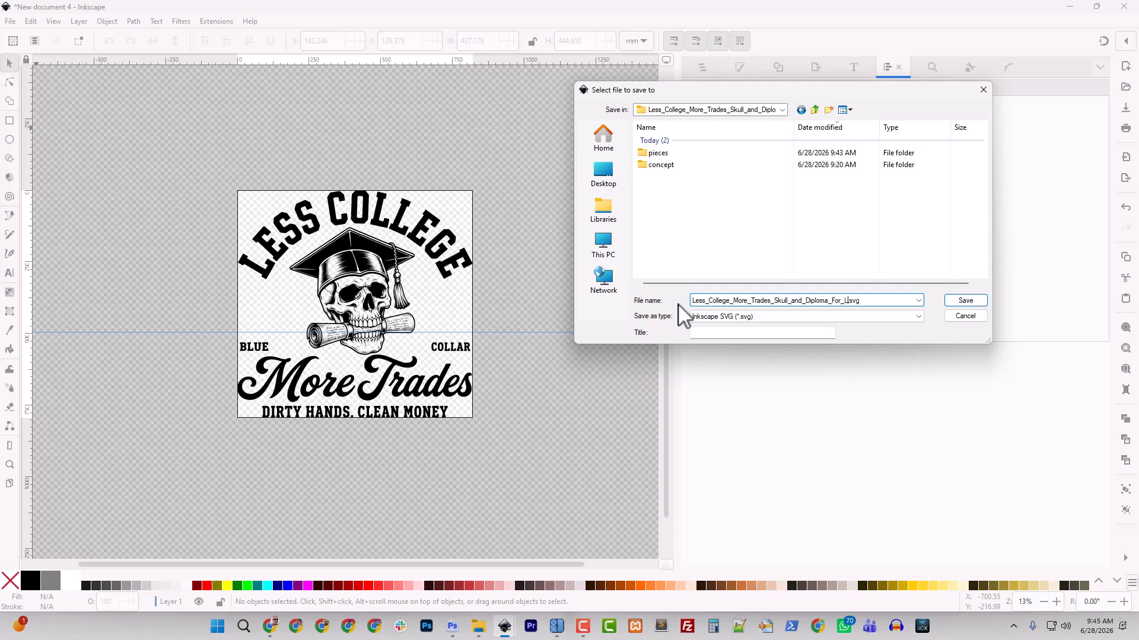
{"action": "key", "text": "Return"}
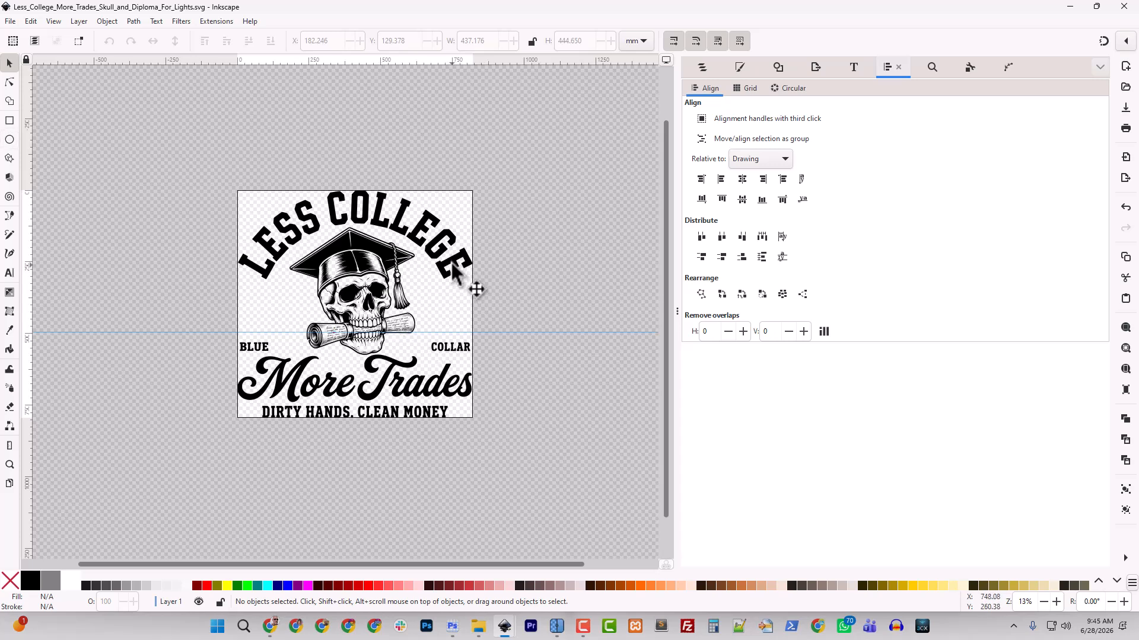
- Hide all five lettering paths, Dirty_Hands, More_Trades, Blue, Collar and Less_Colleg, leaving only the skull shown
{"action": "left_click", "coordinate": [455, 282]}
{"action": "left_click", "coordinate": [453, 348], "text": "shift"}
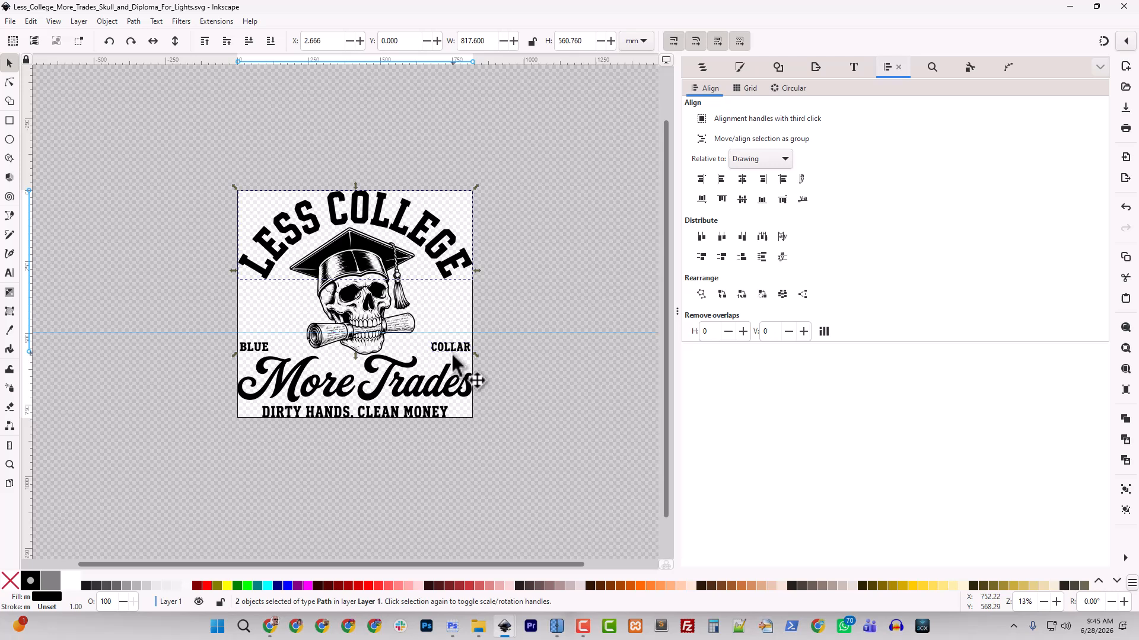
{"action": "left_click", "coordinate": [432, 380], "text": "shift"}
{"action": "left_click", "coordinate": [254, 348], "text": "shift"}
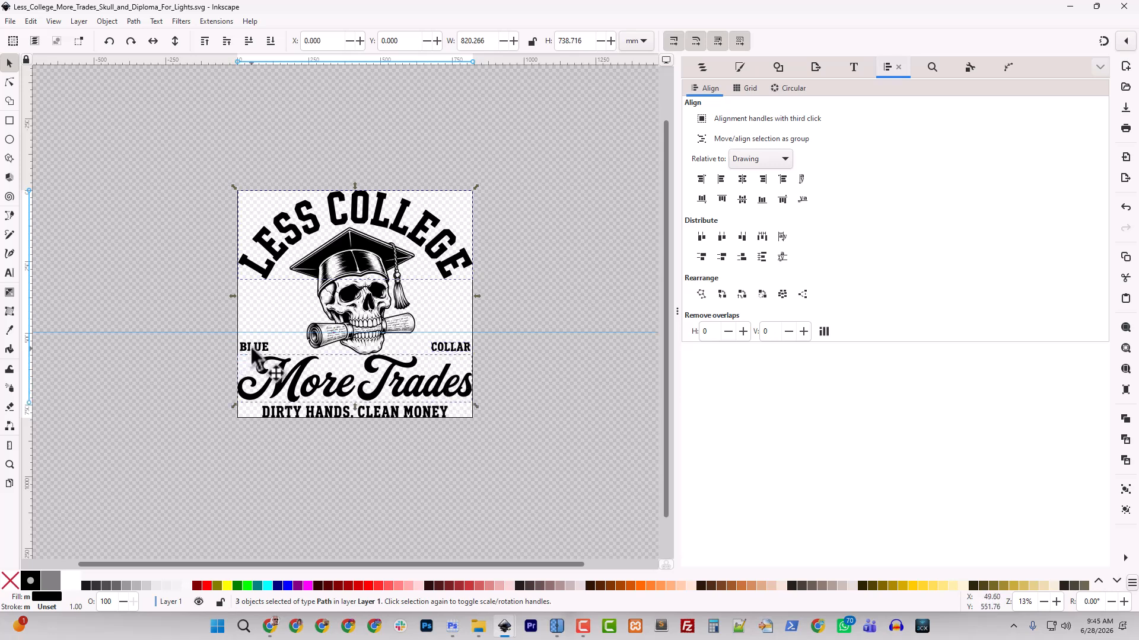
{"action": "left_click", "coordinate": [301, 414], "text": "shift"}
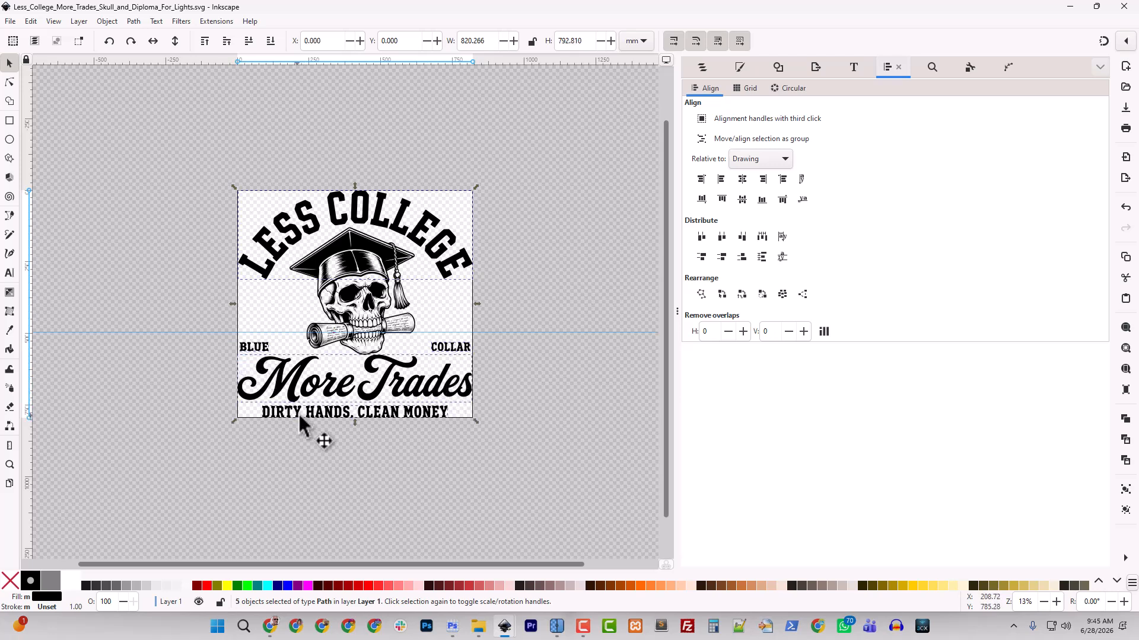
{"action": "left_click", "coordinate": [705, 70]}
{"action": "left_click", "coordinate": [1083, 137]}
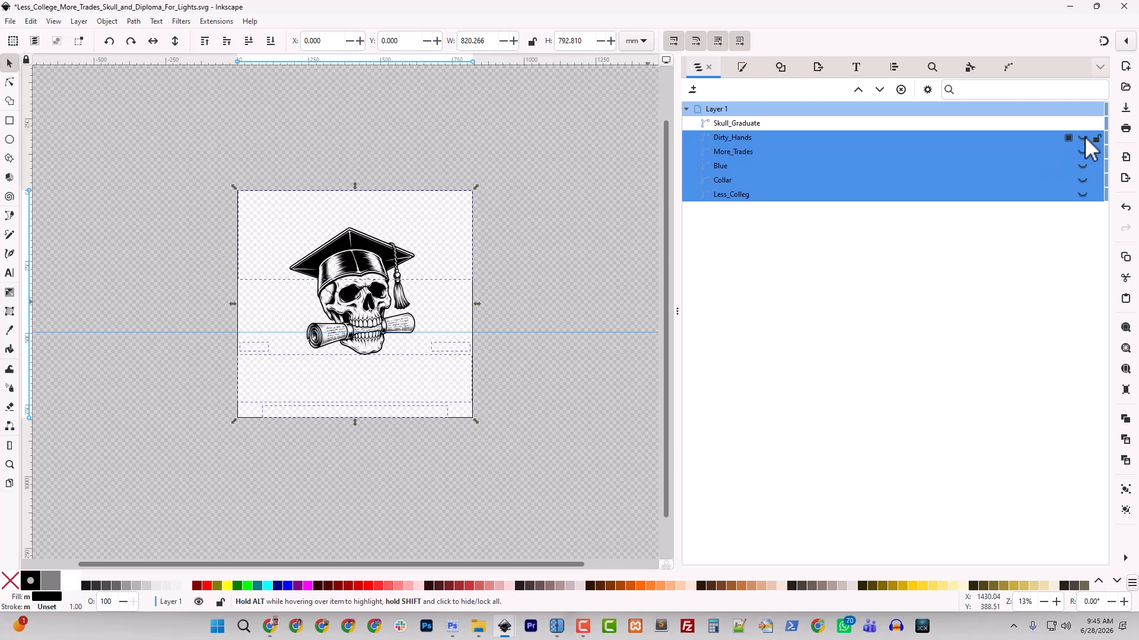
{"action": "left_click", "coordinate": [495, 295]}
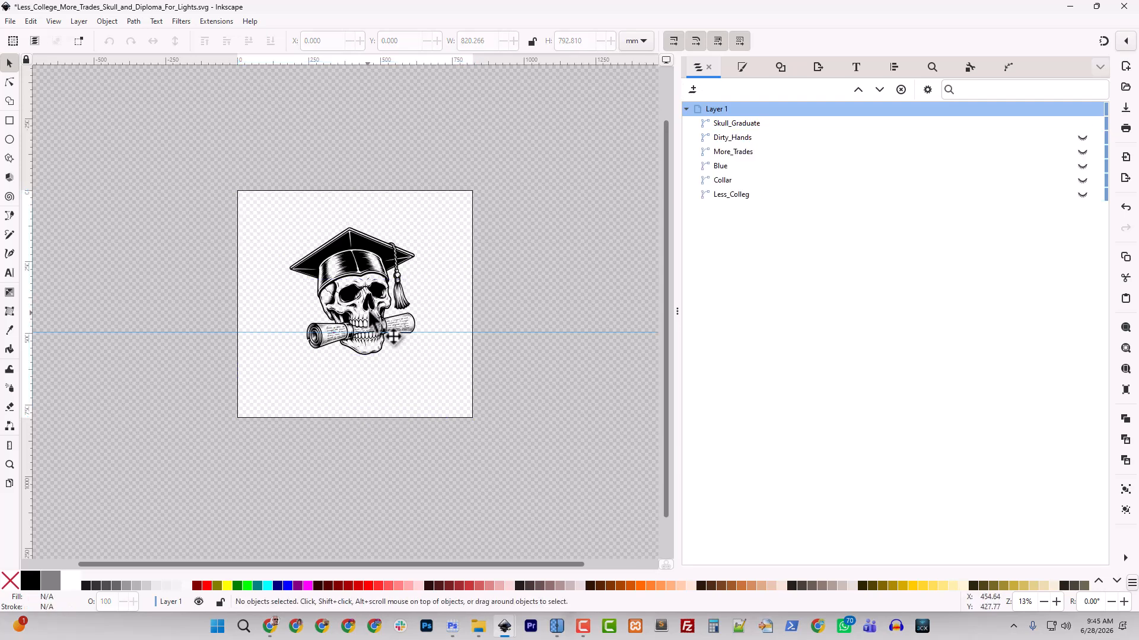
- Try to copy the skull's outer outline by its nodes and paste it in place as a separate silhouette
{"action": "left_click", "coordinate": [375, 309]}
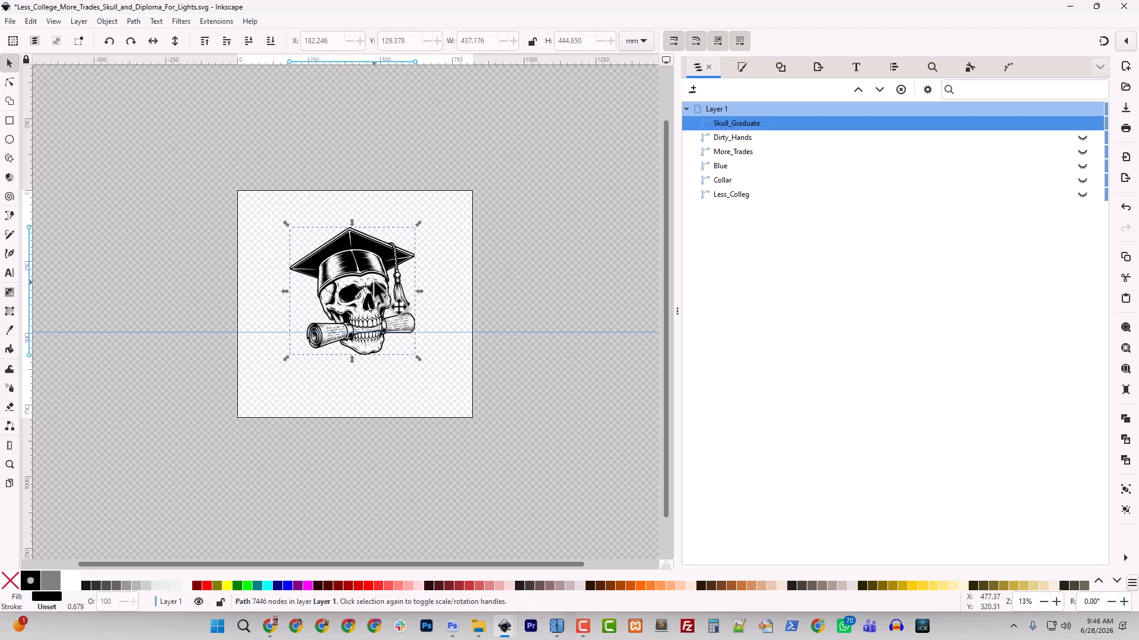
{"action": "key", "text": "plus"}
{"action": "key", "text": "plus"}
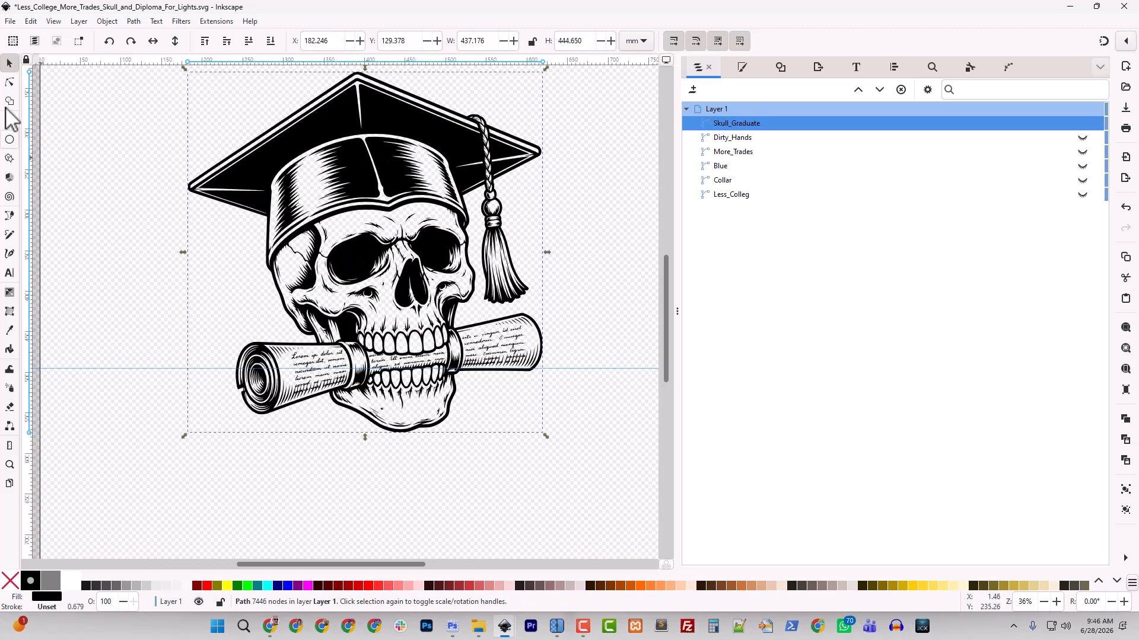
{"action": "left_click", "coordinate": [10, 82]}
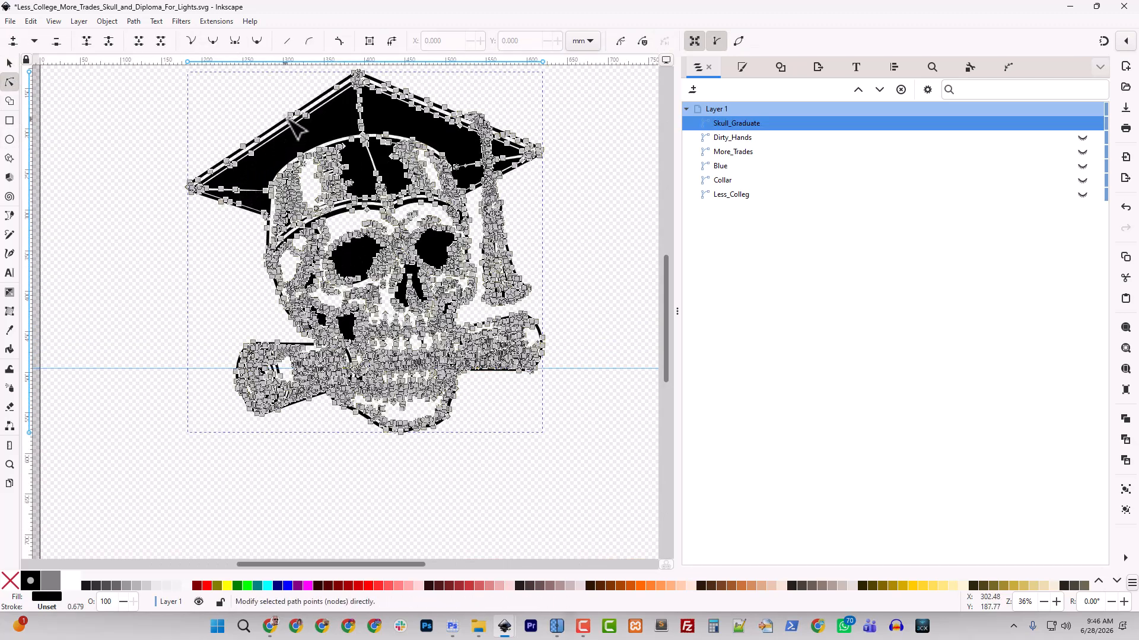
{"action": "left_click", "coordinate": [292, 115]}
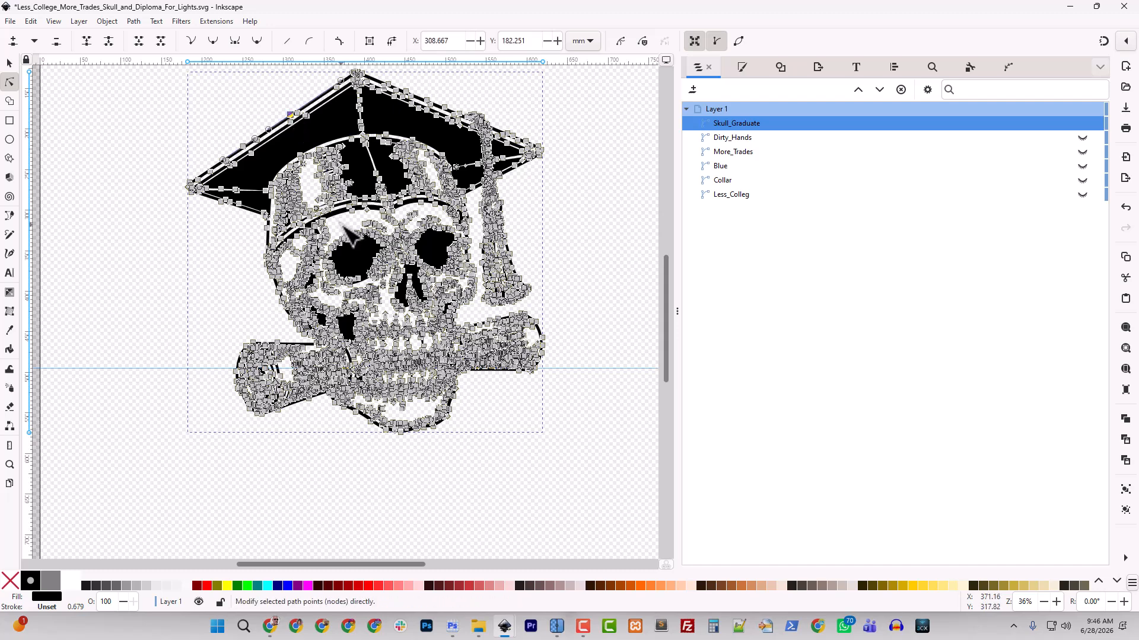
{"action": "key", "text": "ctrl+a"}
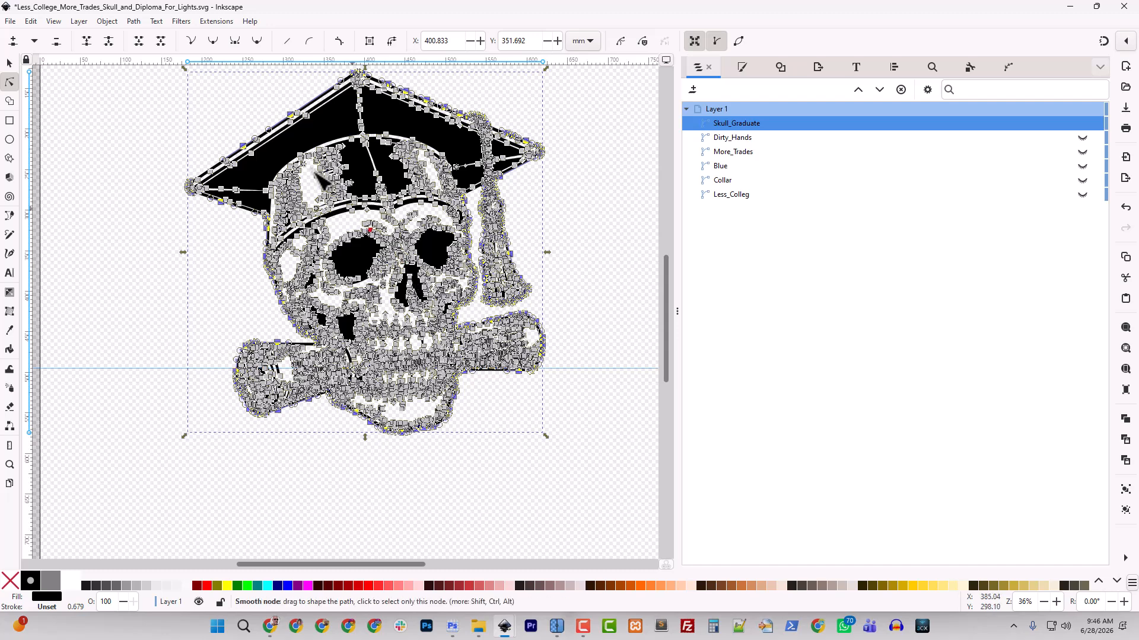
{"action": "left_click", "coordinate": [10, 64]}
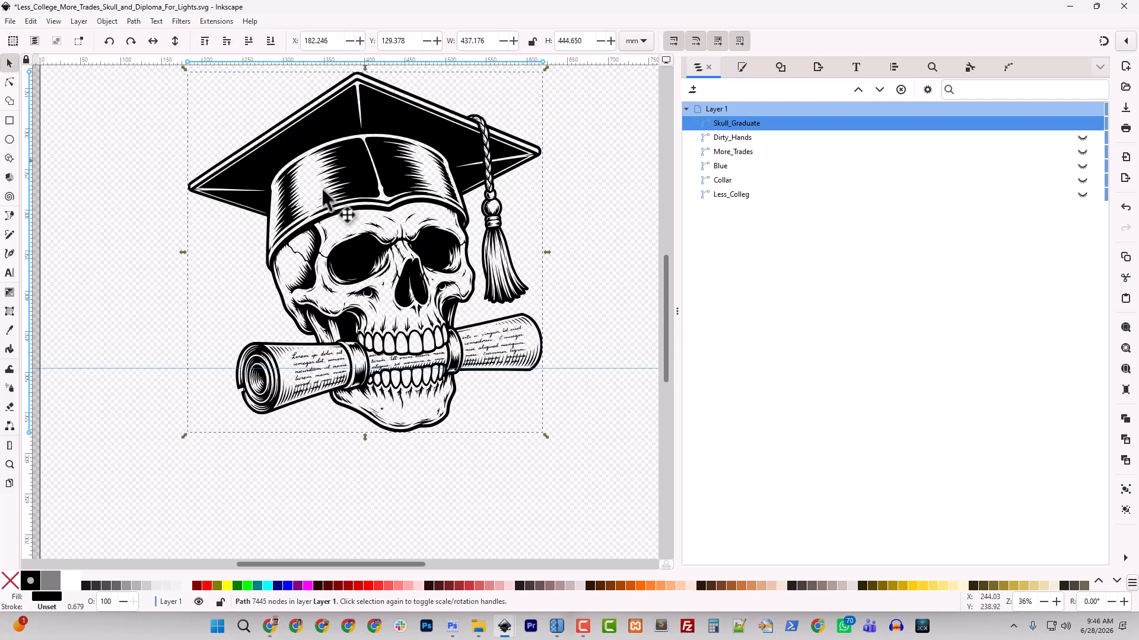
{"action": "key", "text": "ctrl"}
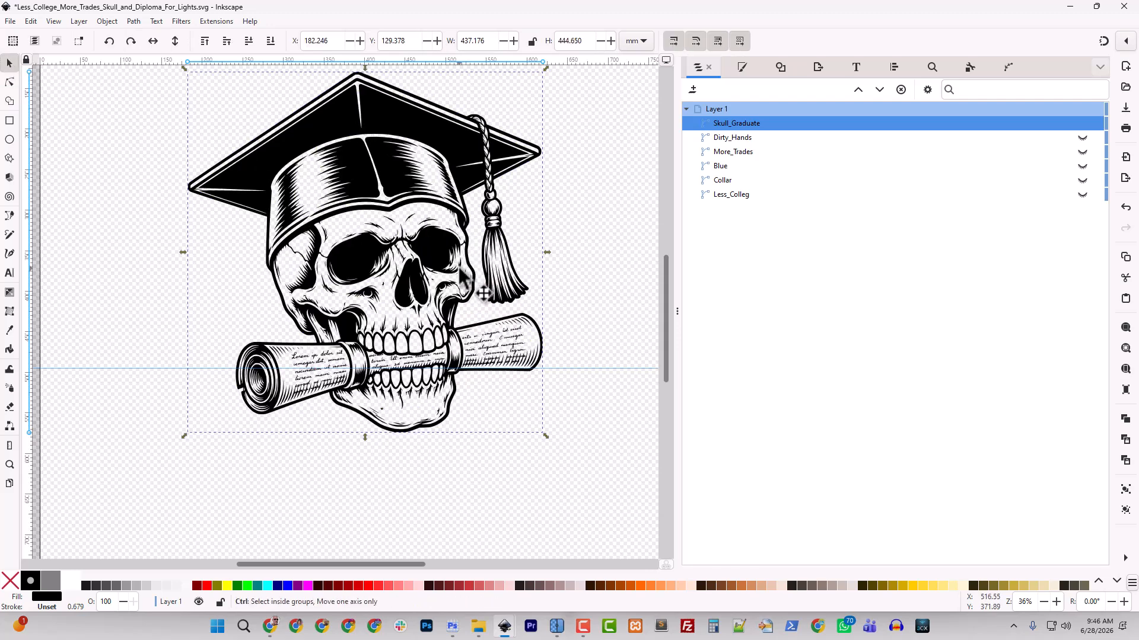
{"action": "key", "text": "ctrl+alt+v"}
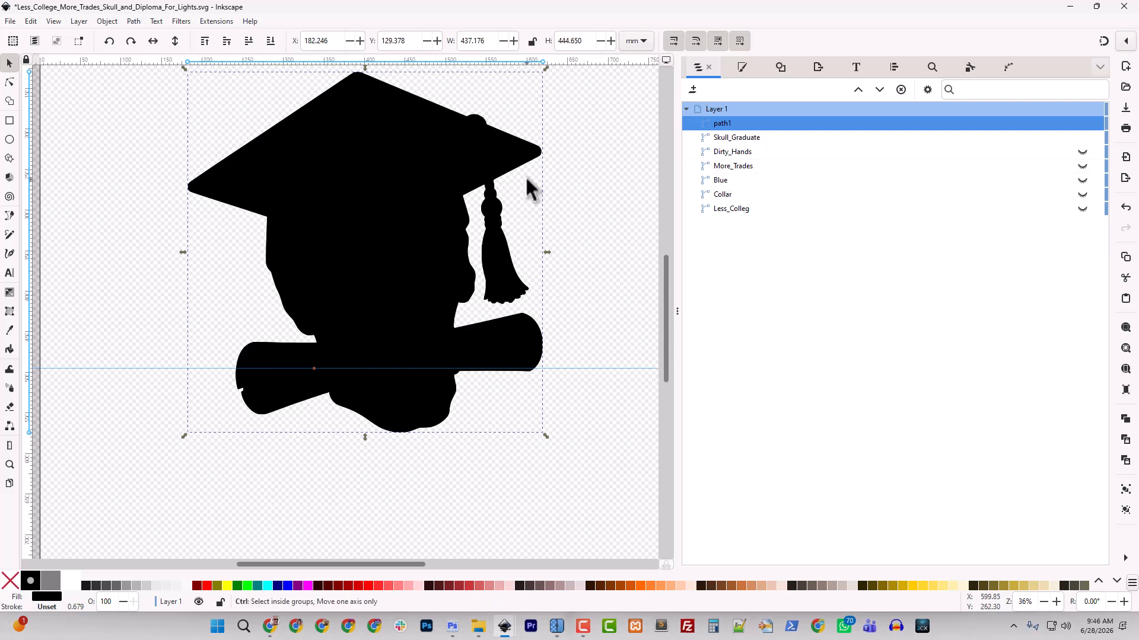
{"action": "key", "text": "ctrl+z"}
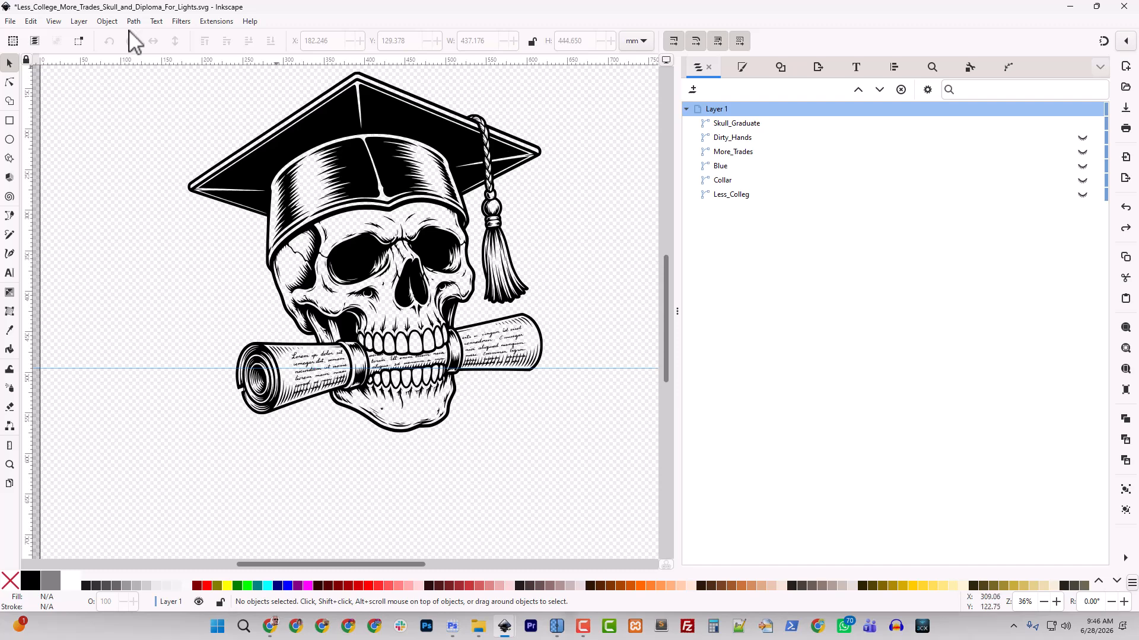
- Give the Skull_Graduate path a flat magenta stroke with red 255, green 0 and blue 255
{"action": "left_click", "coordinate": [732, 125]}
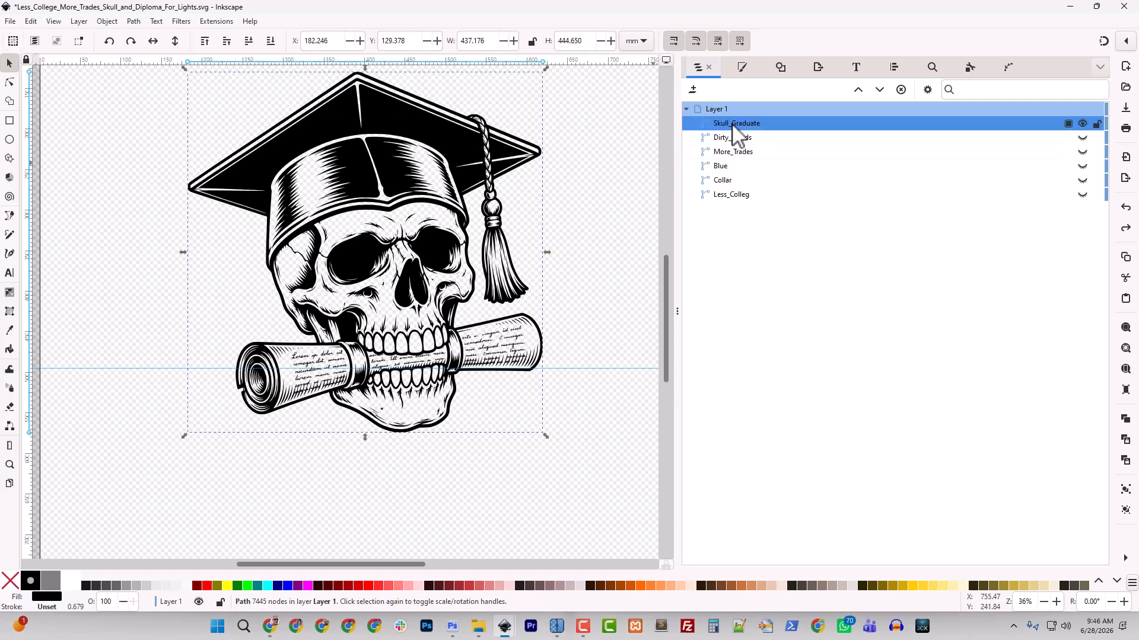
{"action": "left_click", "coordinate": [741, 67]}
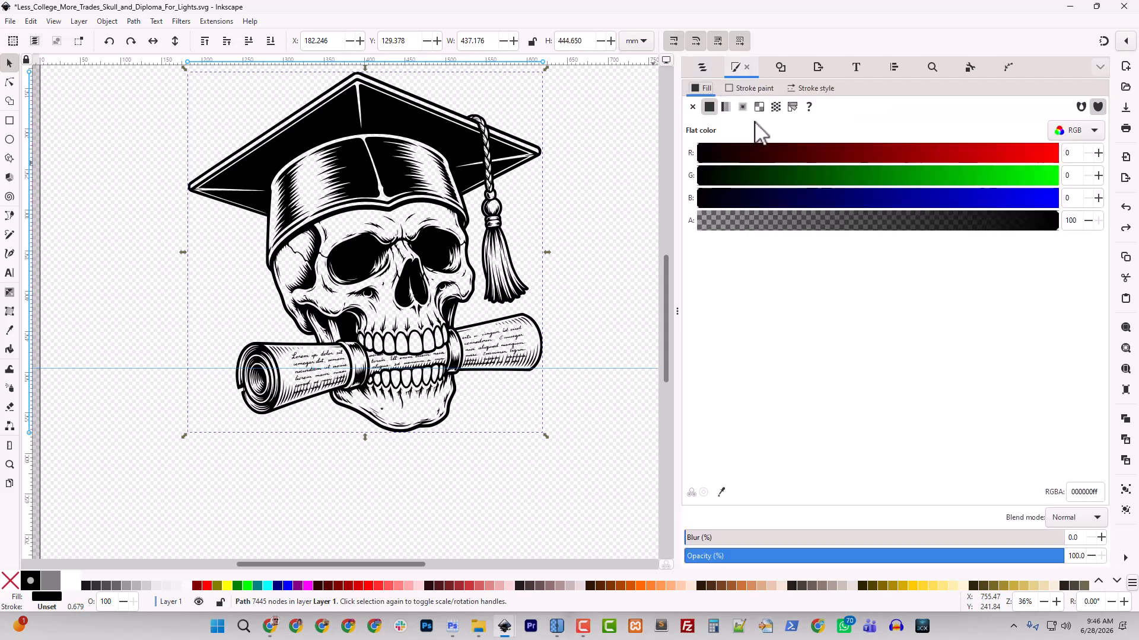
{"action": "left_click", "coordinate": [754, 89]}
{"action": "left_click", "coordinate": [710, 108]}
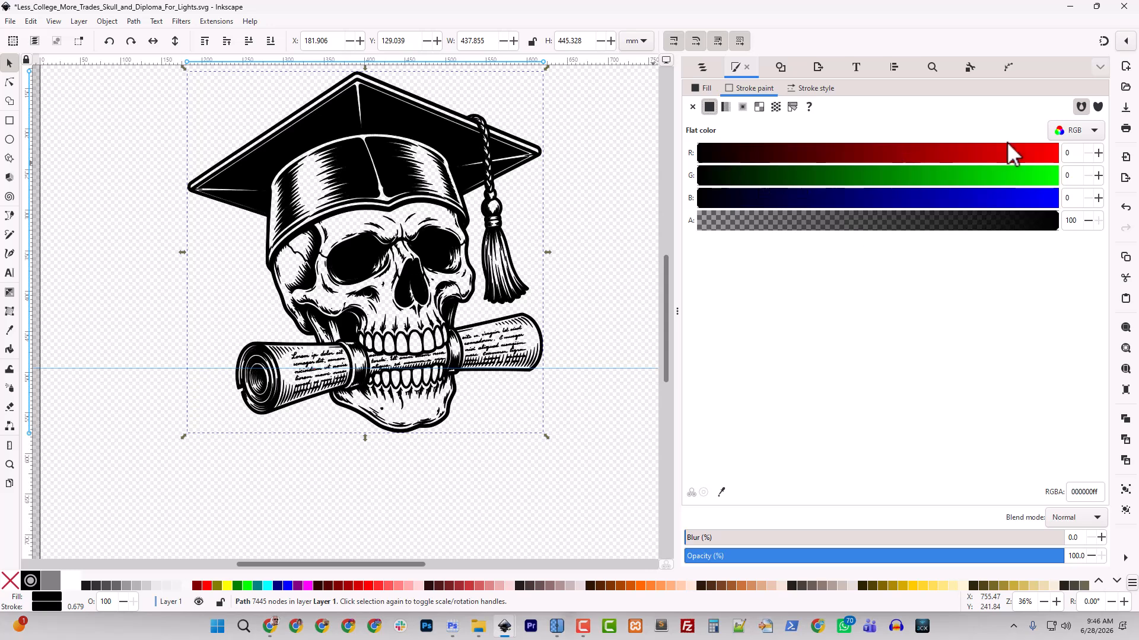
{"action": "left_click_drag", "start_coordinate": [1008, 153], "coordinate": [1061, 154]}
{"action": "left_click", "coordinate": [1050, 197]}
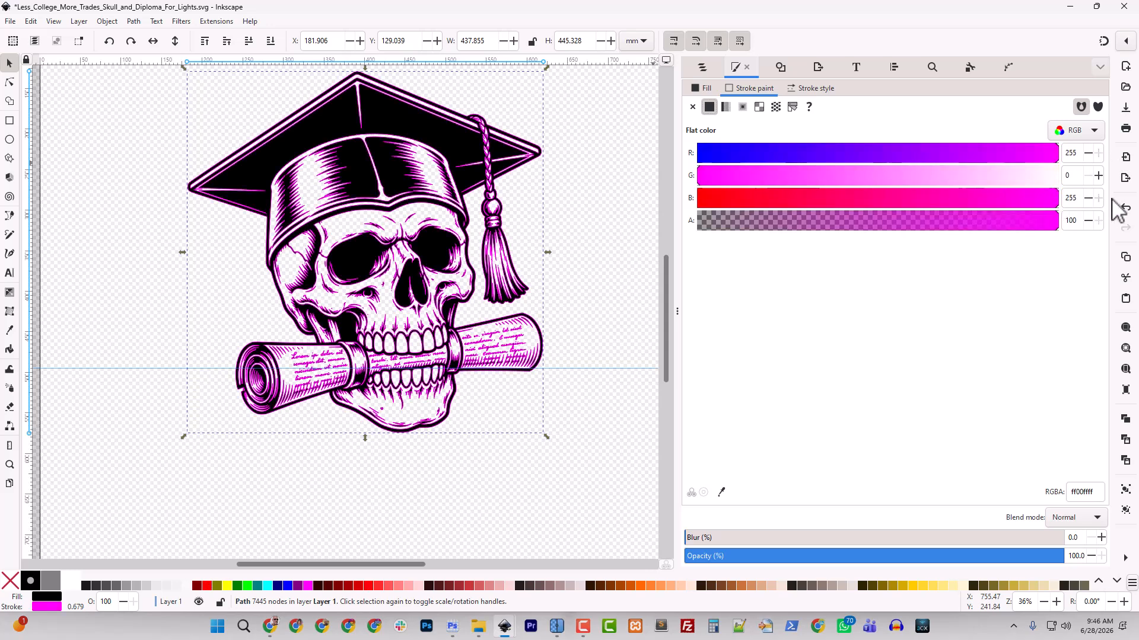
- Set the Skull_Graduate stroke width to 5 mm and place the stroke behind the fill
{"action": "left_click", "coordinate": [797, 88]}
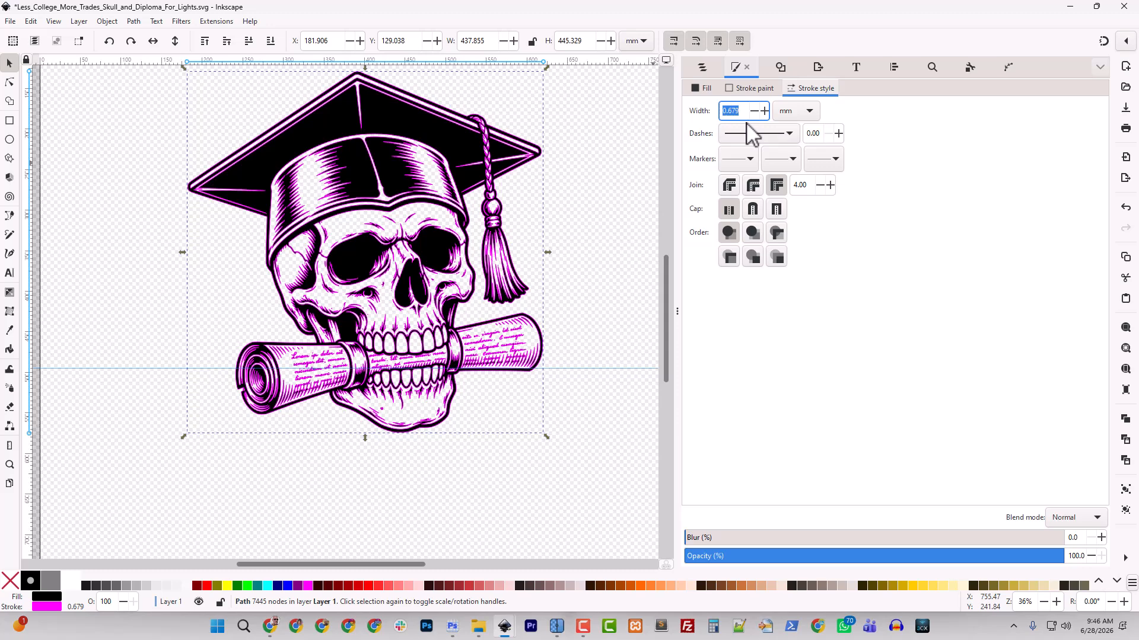
{"action": "key", "text": "Return"}
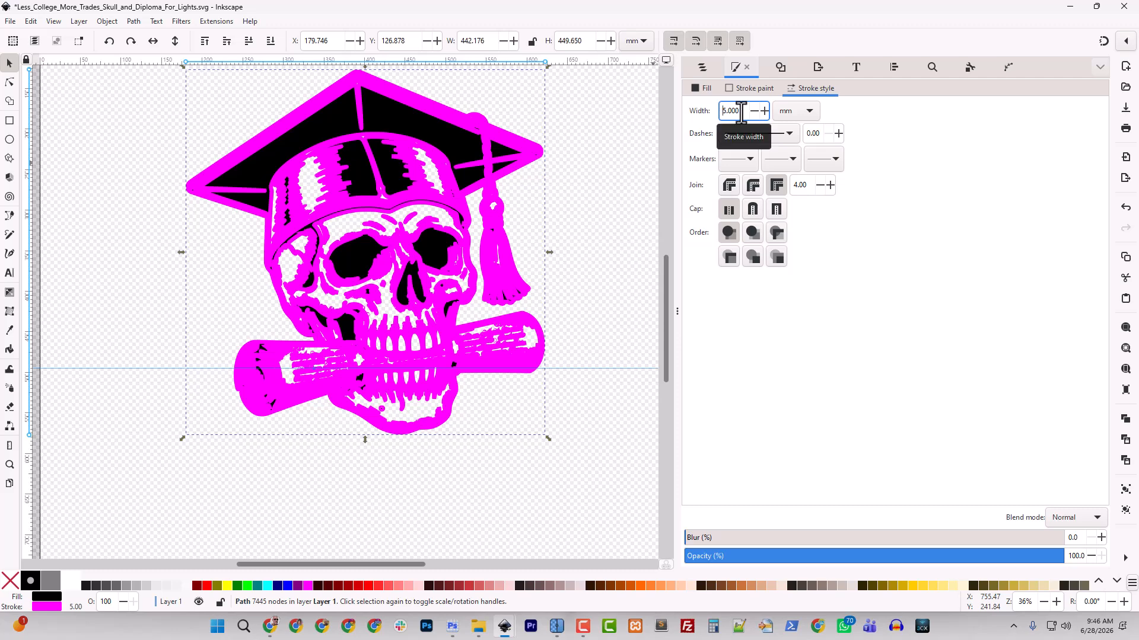
{"action": "left_click", "coordinate": [752, 232]}
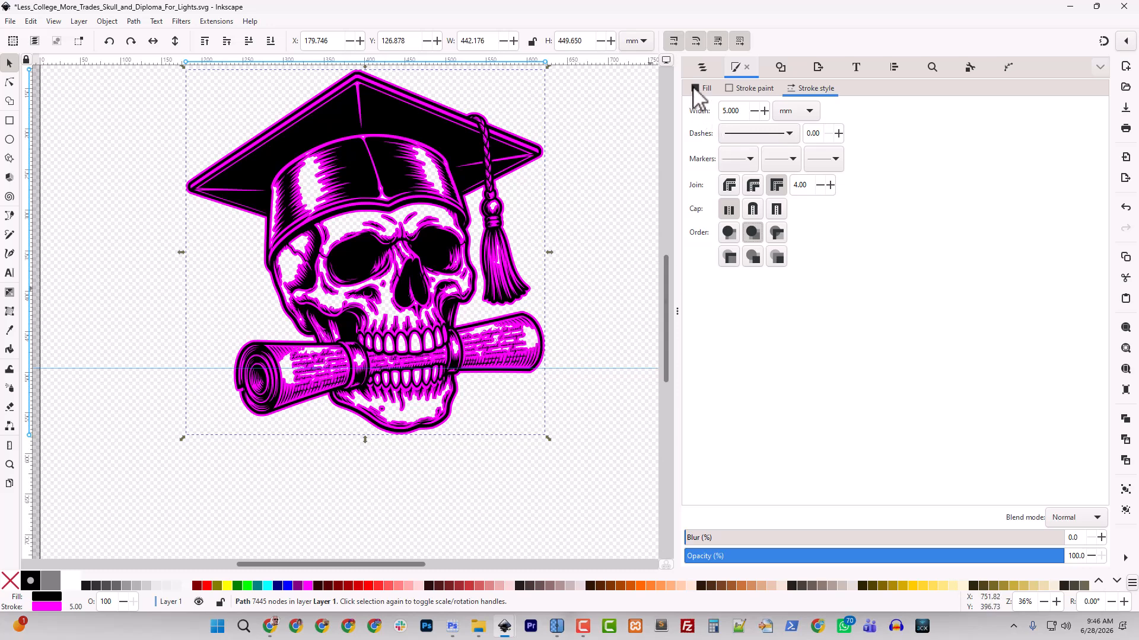
- Convert the stroke of Skull_Graduate to a path
{"action": "left_click", "coordinate": [702, 67]}
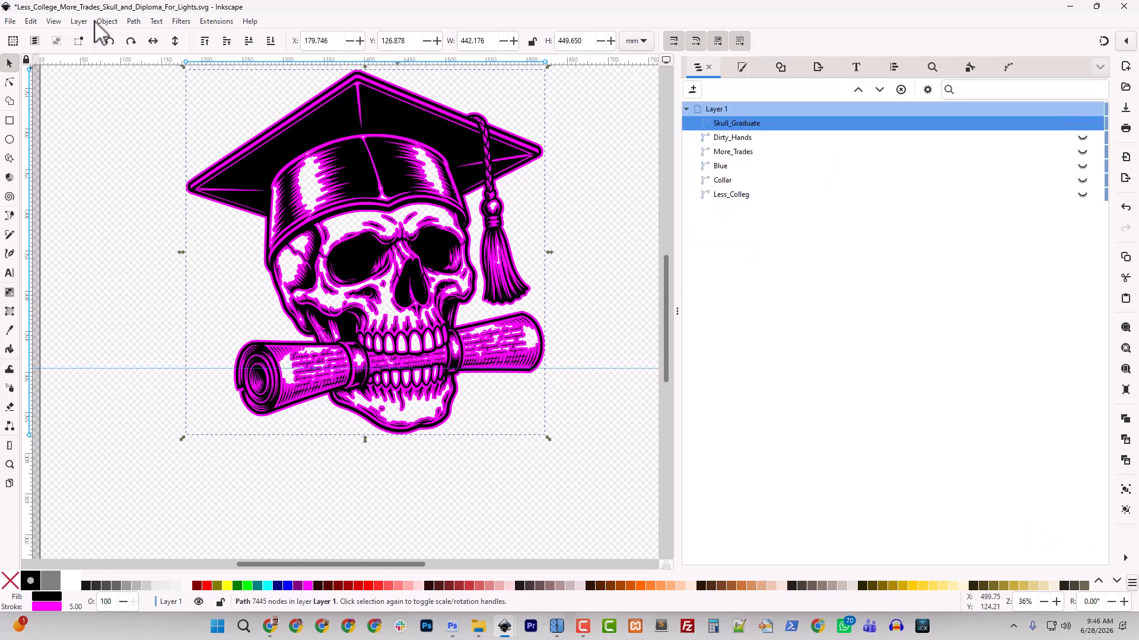
{"action": "left_click", "coordinate": [134, 22]}
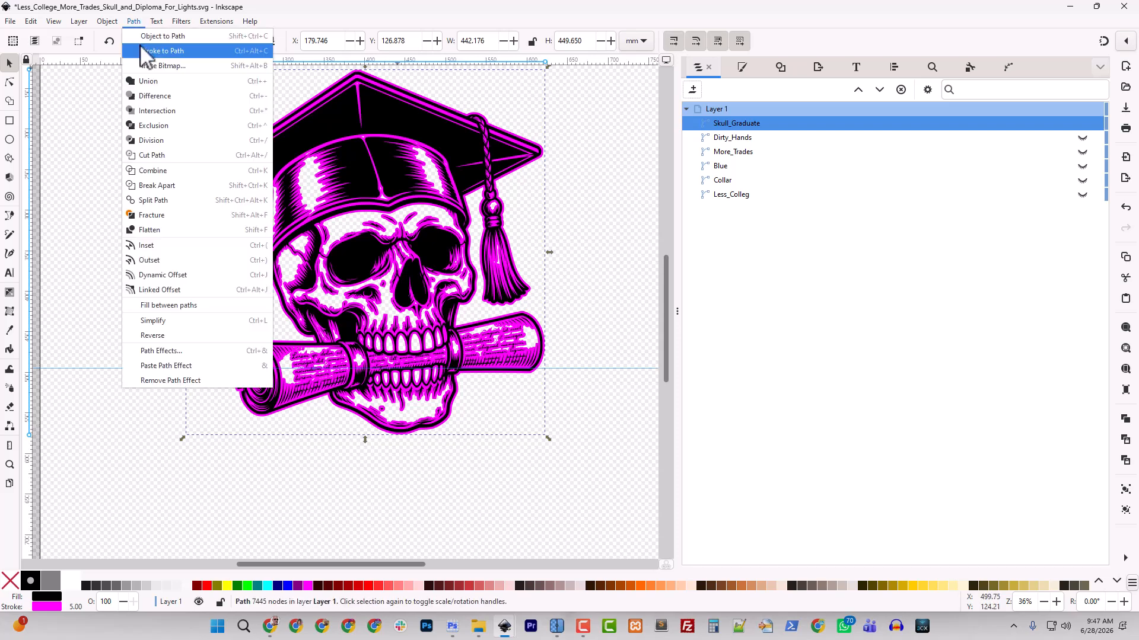
{"action": "left_click", "coordinate": [149, 51]}
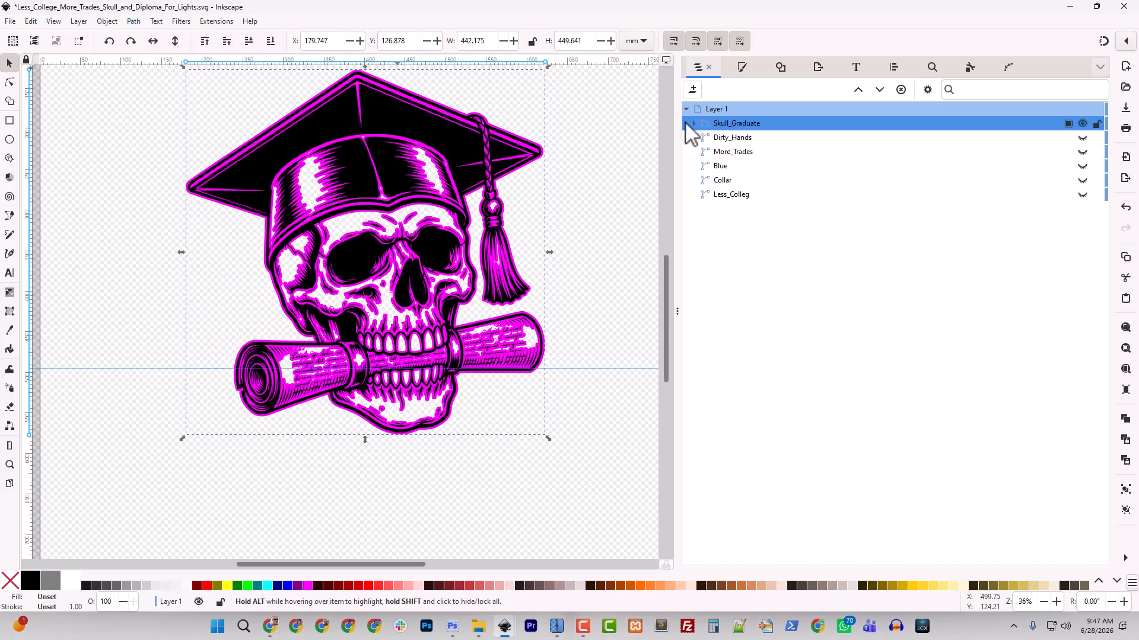
- Within the Skull_Graduate group, hide the black artwork path, then name the magenta path Stroke and the black one Design
{"action": "left_click", "coordinate": [694, 124]}
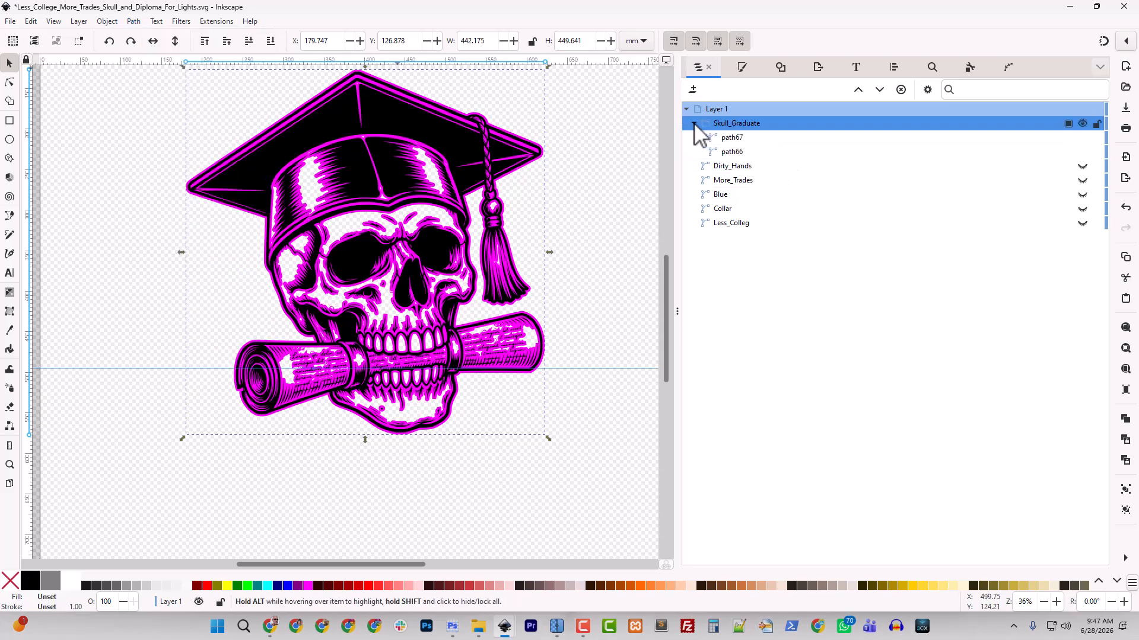
{"action": "left_click", "coordinate": [1083, 139]}
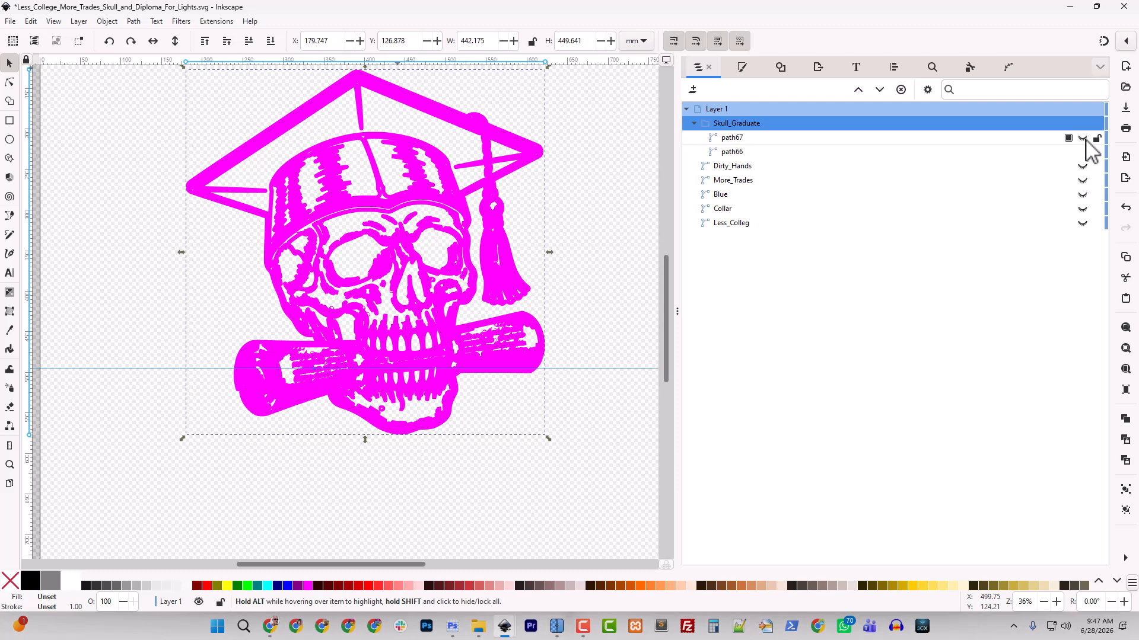
{"action": "double_click", "coordinate": [740, 152]}
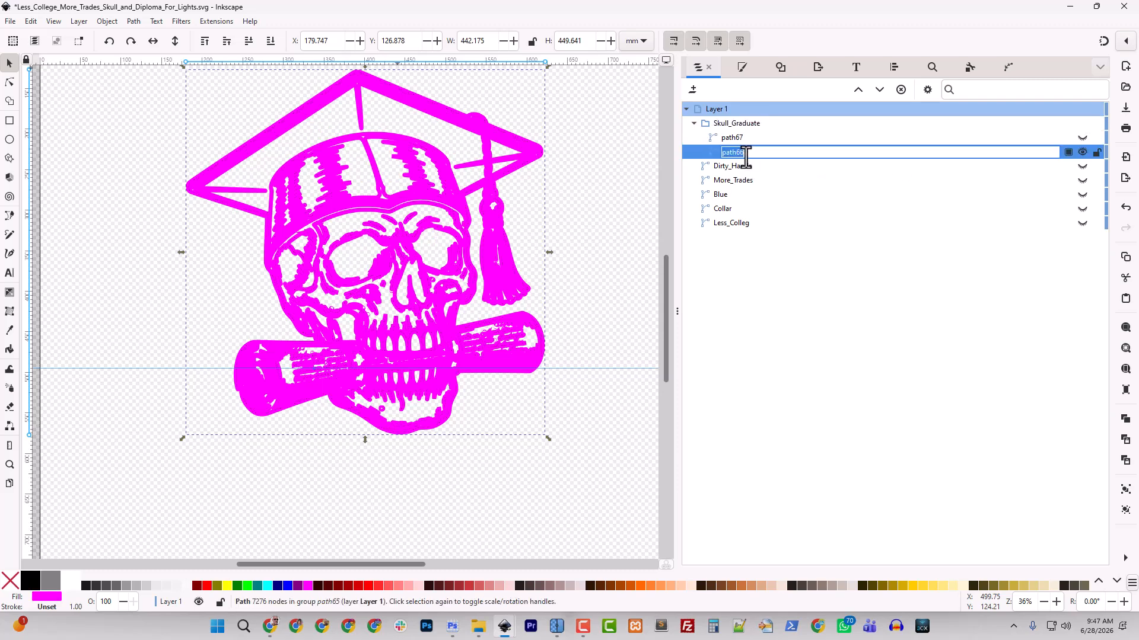
{"action": "key", "text": "Return"}
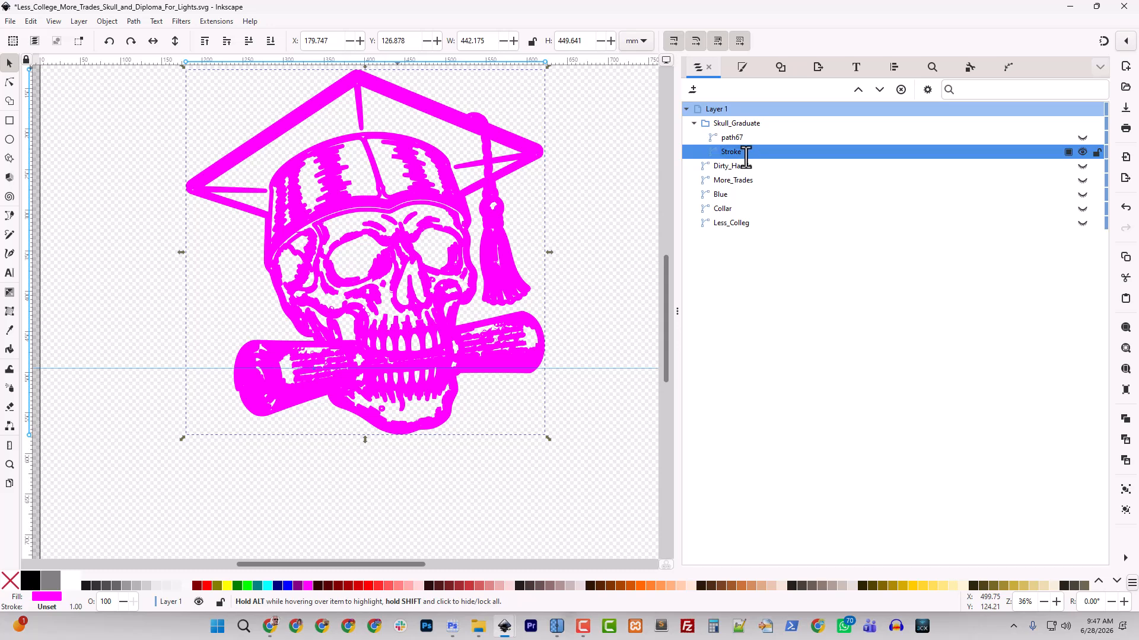
{"action": "double_click", "coordinate": [731, 137]}
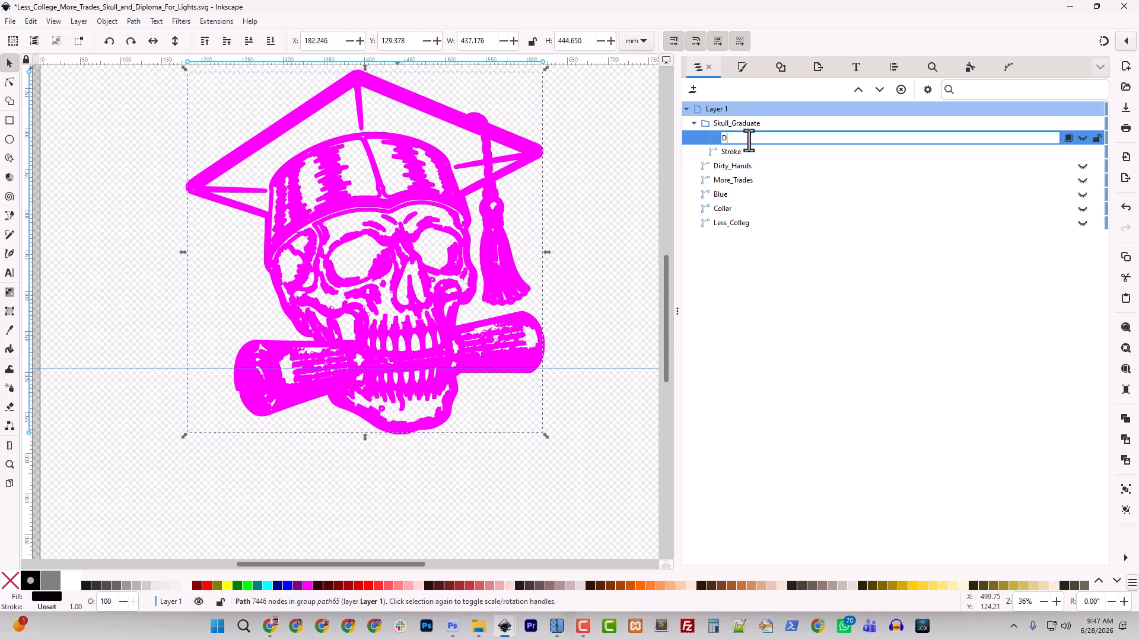
{"action": "key", "text": "Return"}
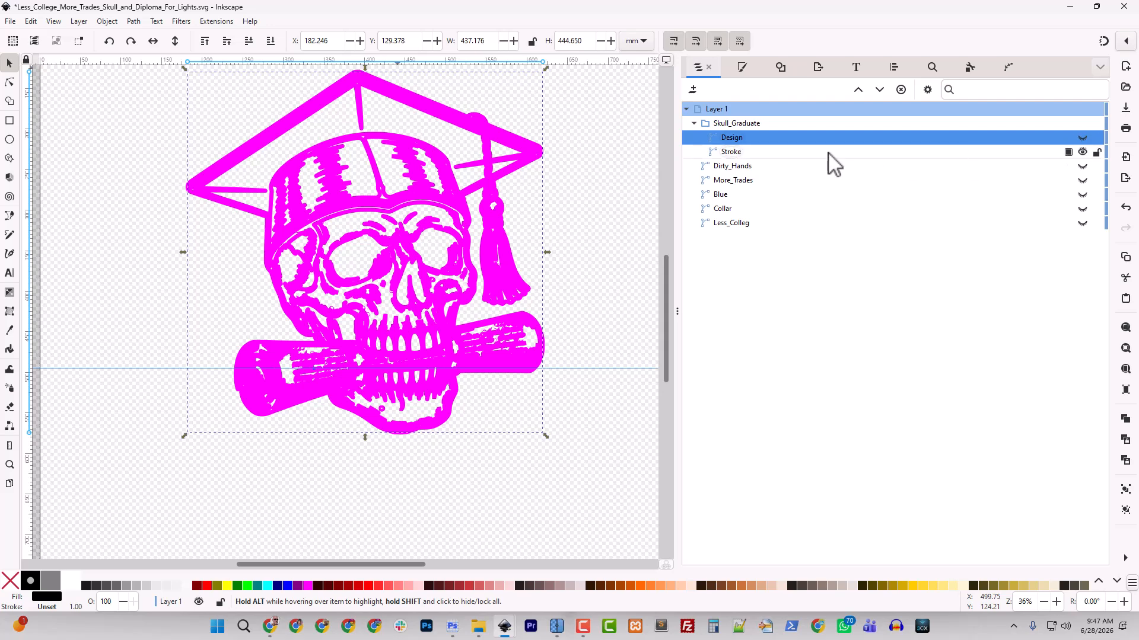
- Copy the outer contour nodes of the Stroke path into a separate solid silhouette in the same place and name it Outline
{"action": "left_click", "coordinate": [735, 154]}
{"action": "key", "text": "n"}
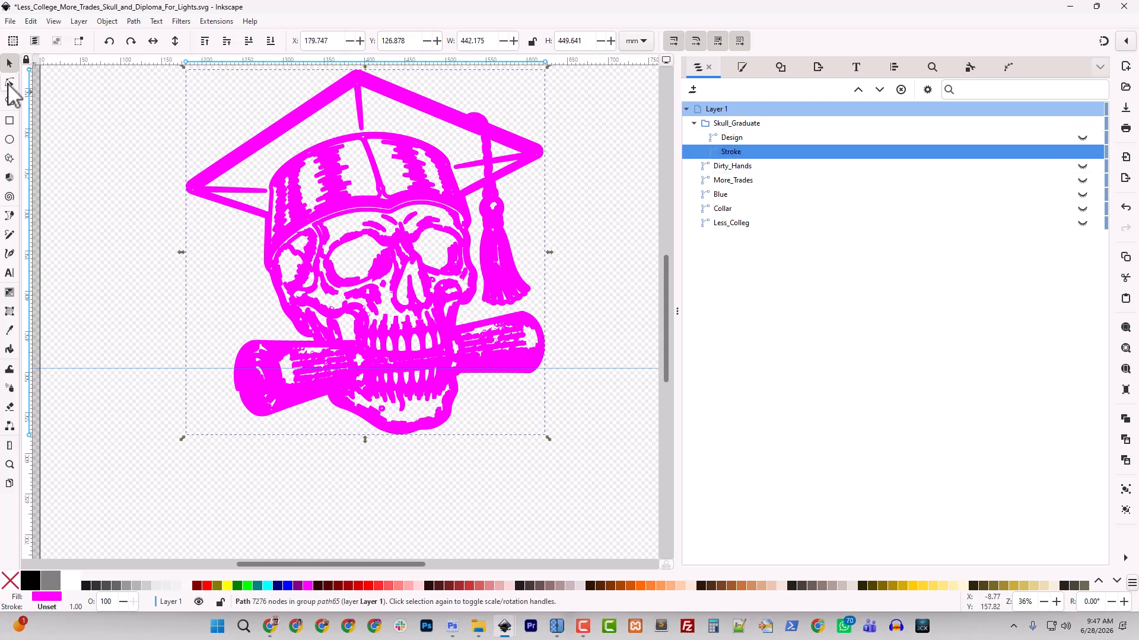
{"action": "left_click", "coordinate": [289, 114]}
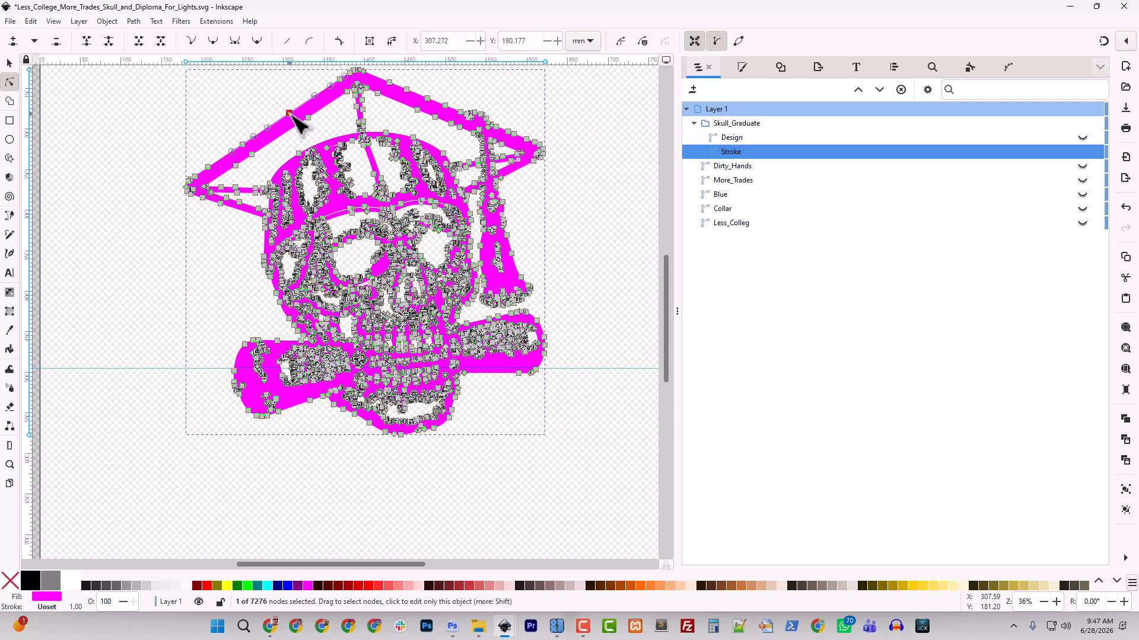
{"action": "key", "text": "ctrl+a"}
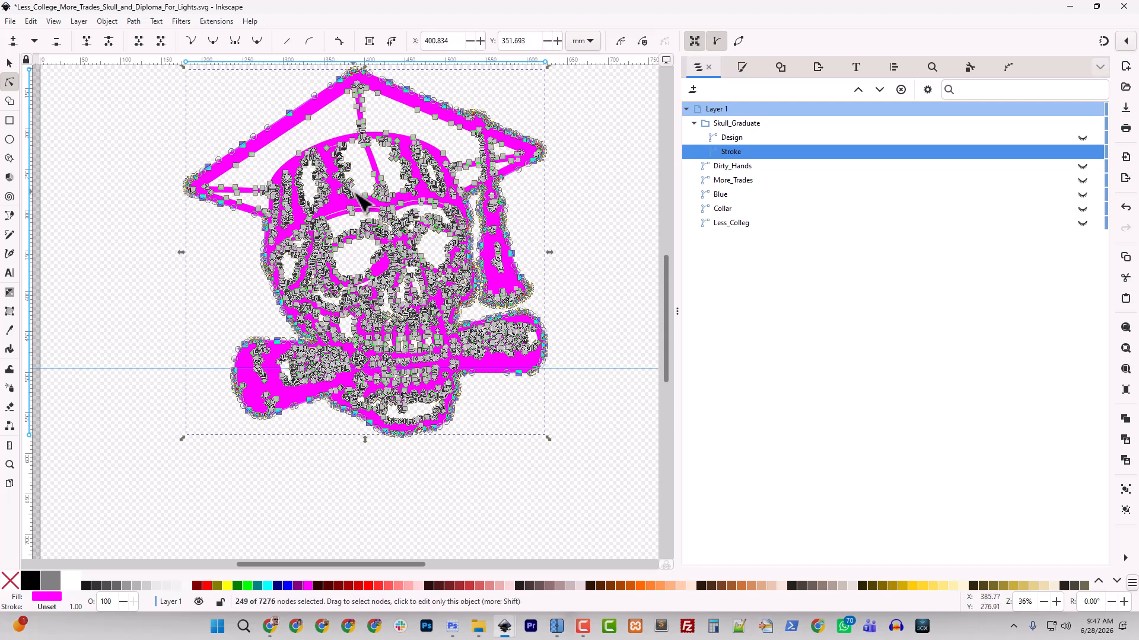
{"action": "left_click", "coordinate": [10, 62]}
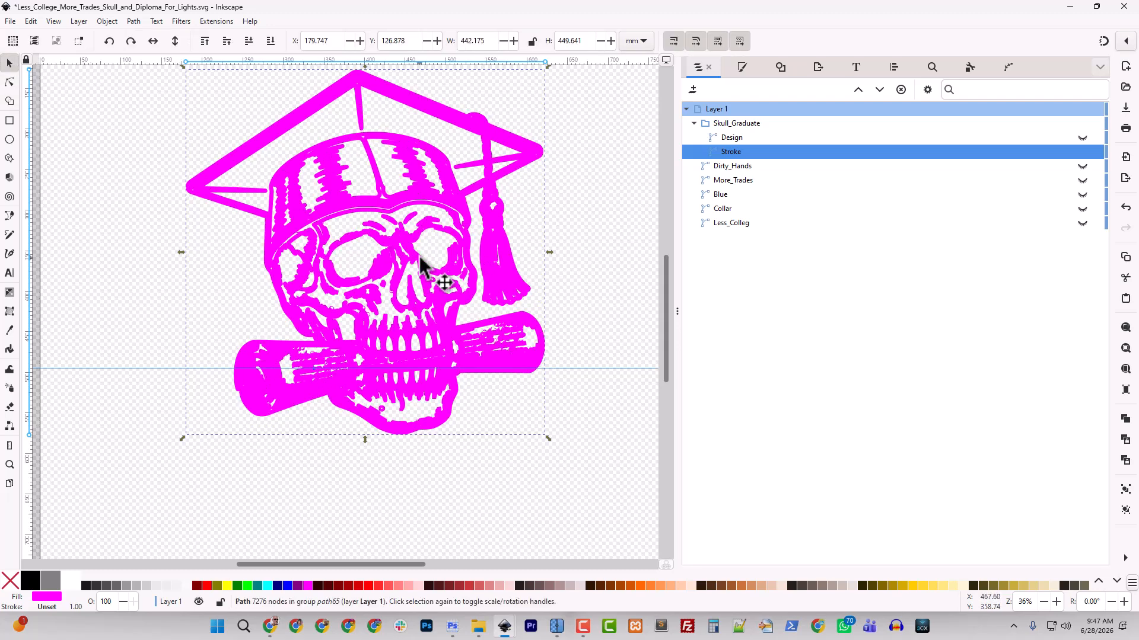
{"action": "key", "text": "ctrl+alt+j"}
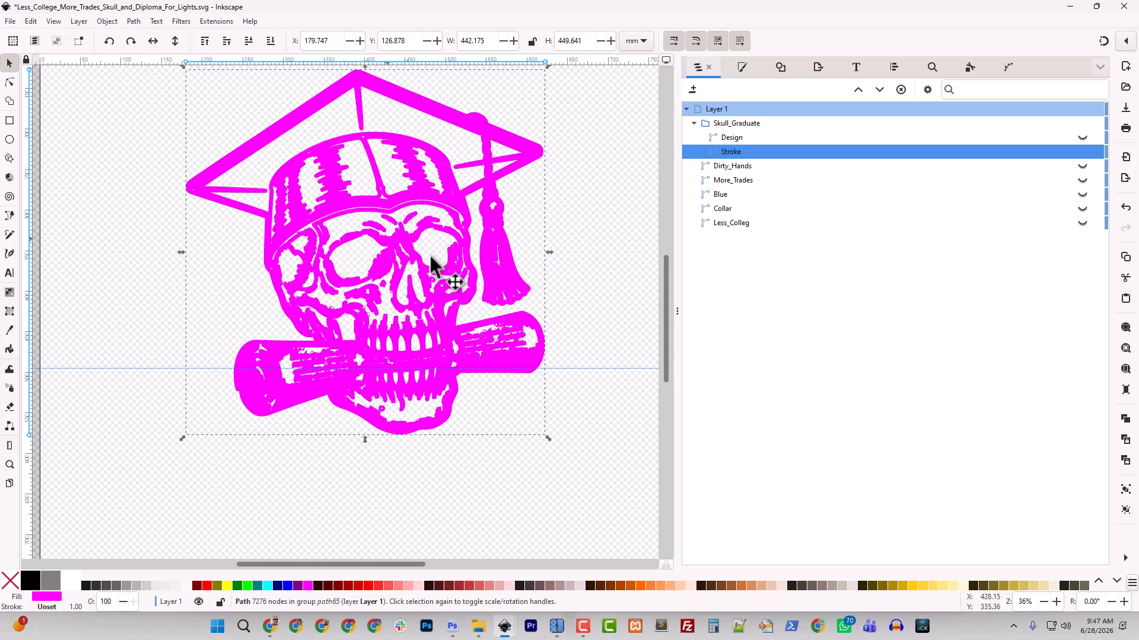
{"action": "double_click", "coordinate": [735, 153]}
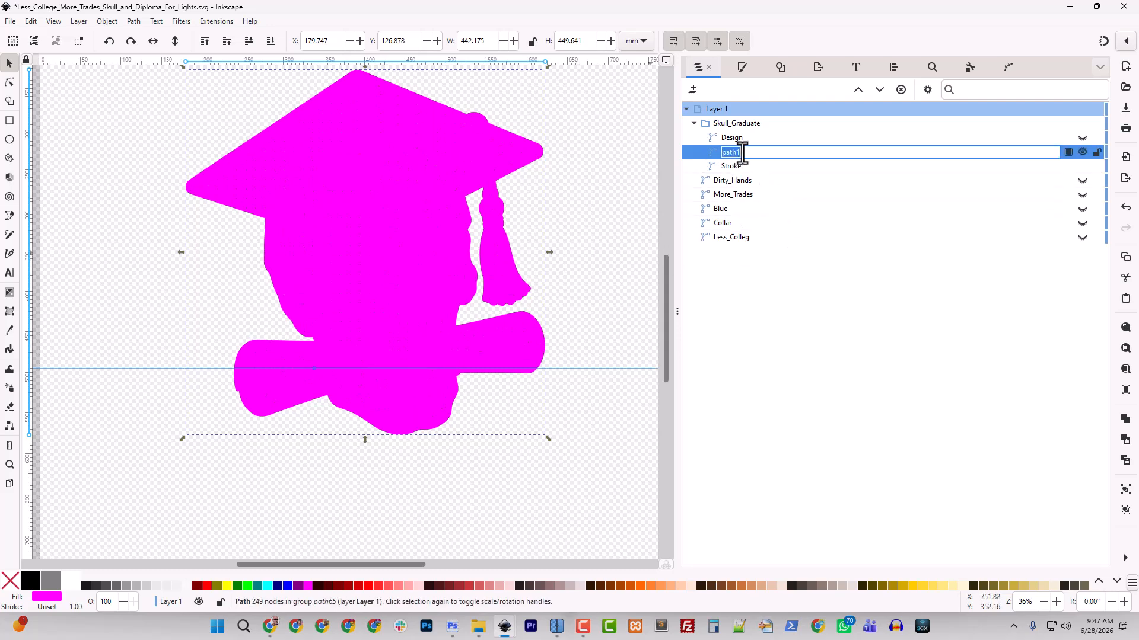
{"action": "type", "text": "Outline"}
{"action": "key", "text": "Return"}
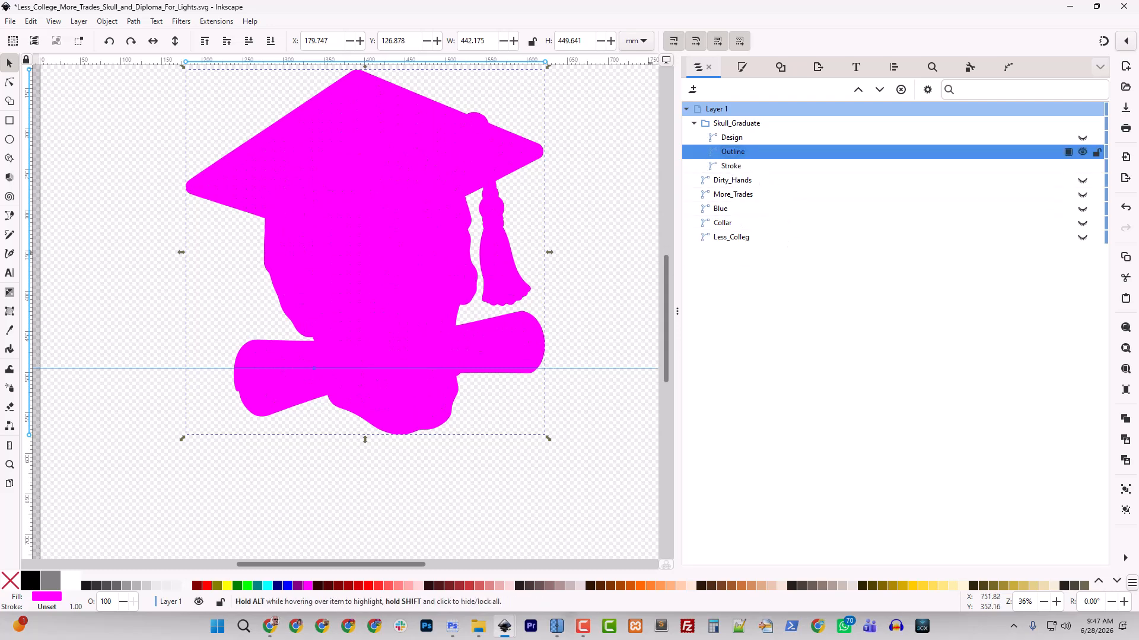
- Hide the Stroke path, show Design, and subtract Design from Outline with a Difference operation
{"action": "left_click", "coordinate": [746, 169]}
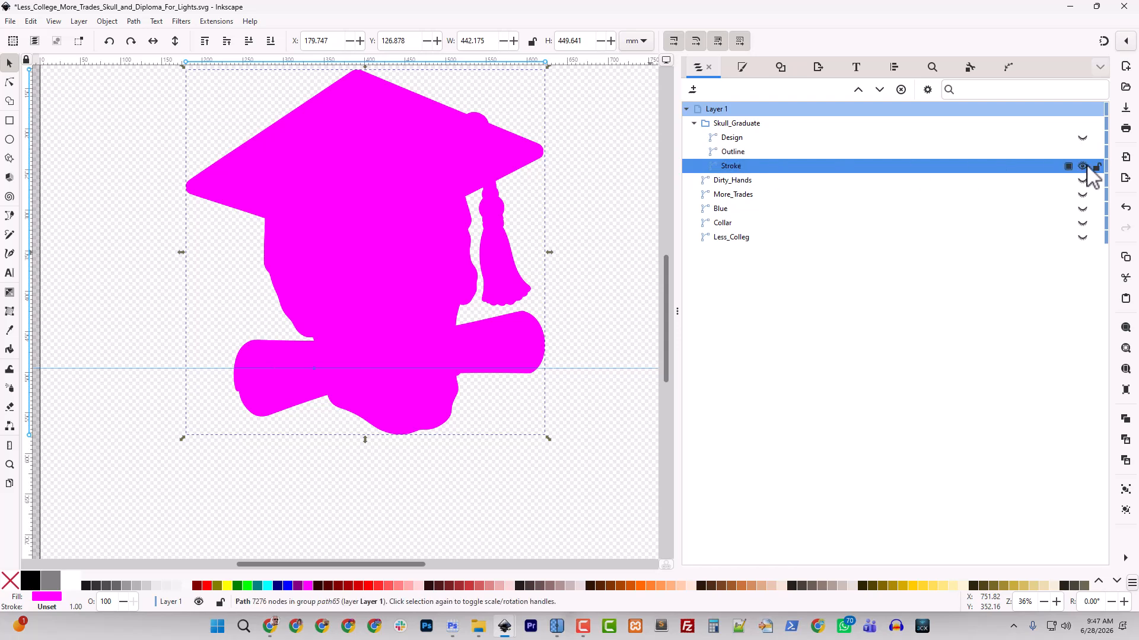
{"action": "left_click", "coordinate": [749, 139]}
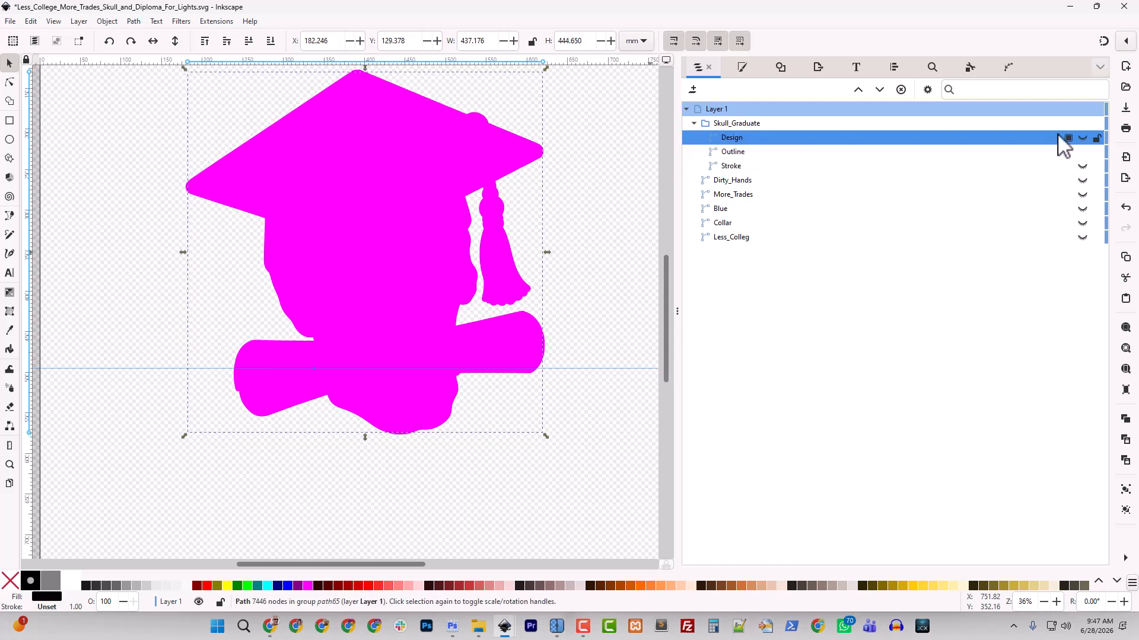
{"action": "left_click", "coordinate": [1086, 140]}
{"action": "left_click", "coordinate": [736, 153], "text": "shift"}
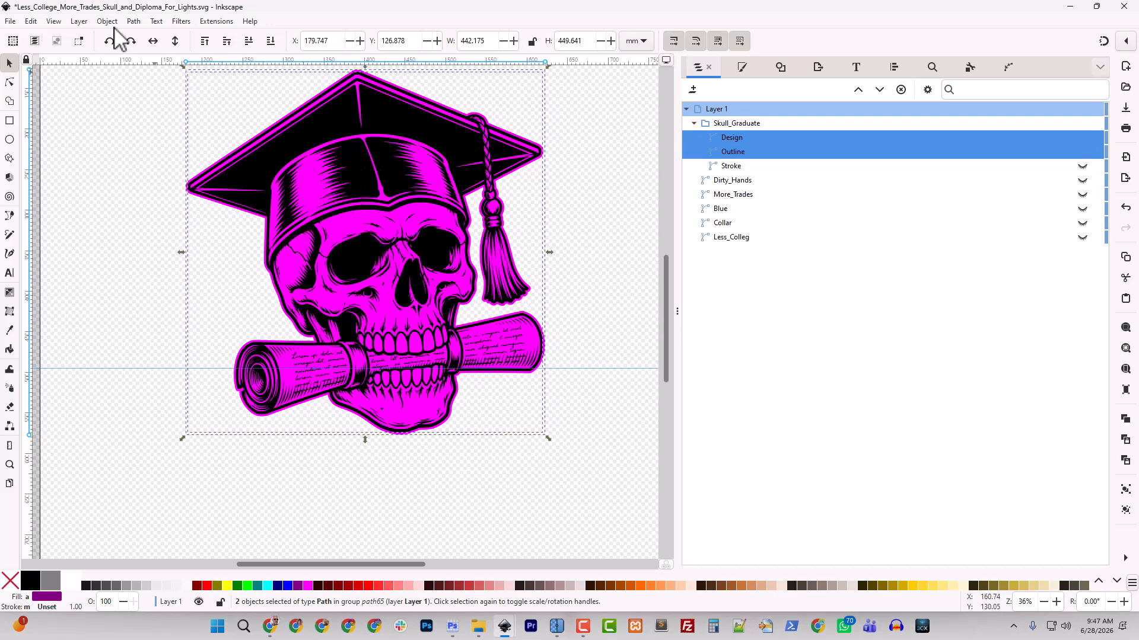
{"action": "left_click", "coordinate": [133, 21]}
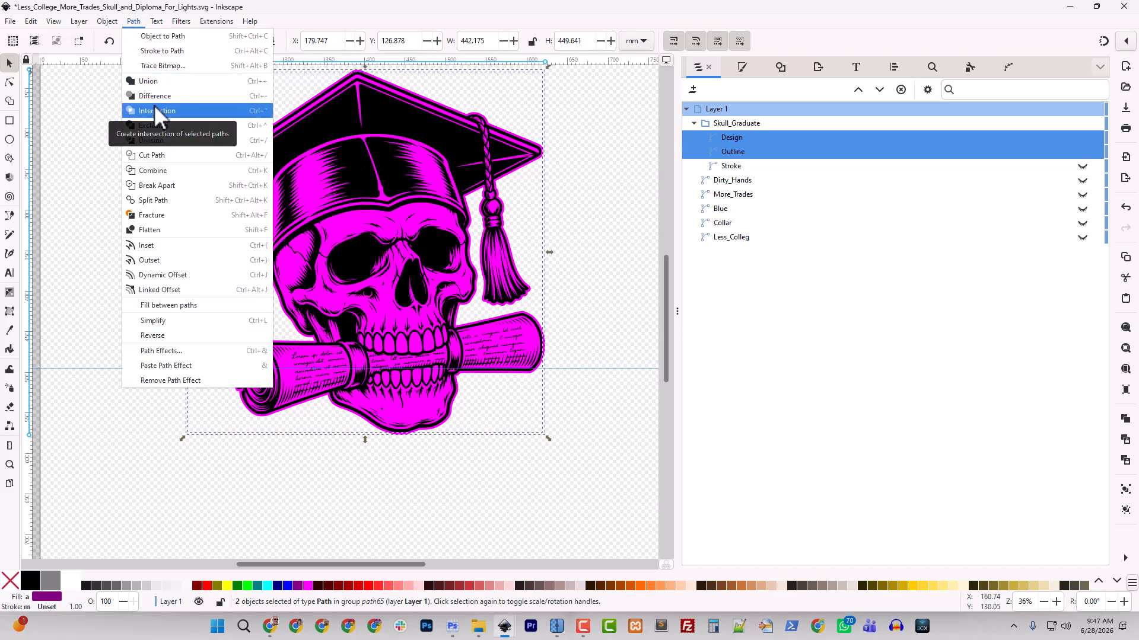
{"action": "left_click", "coordinate": [155, 95]}
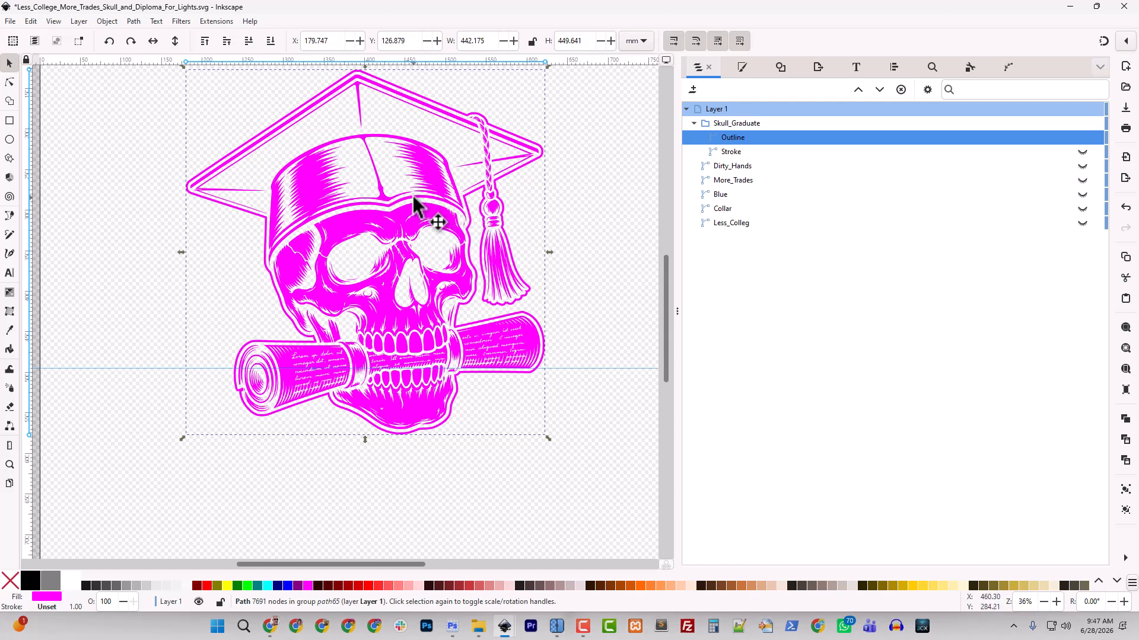
- Fill the Skull_Graduate group with flat white, setting red, green and blue to 255
{"action": "left_click", "coordinate": [435, 233]}
{"action": "left_click", "coordinate": [748, 67]}
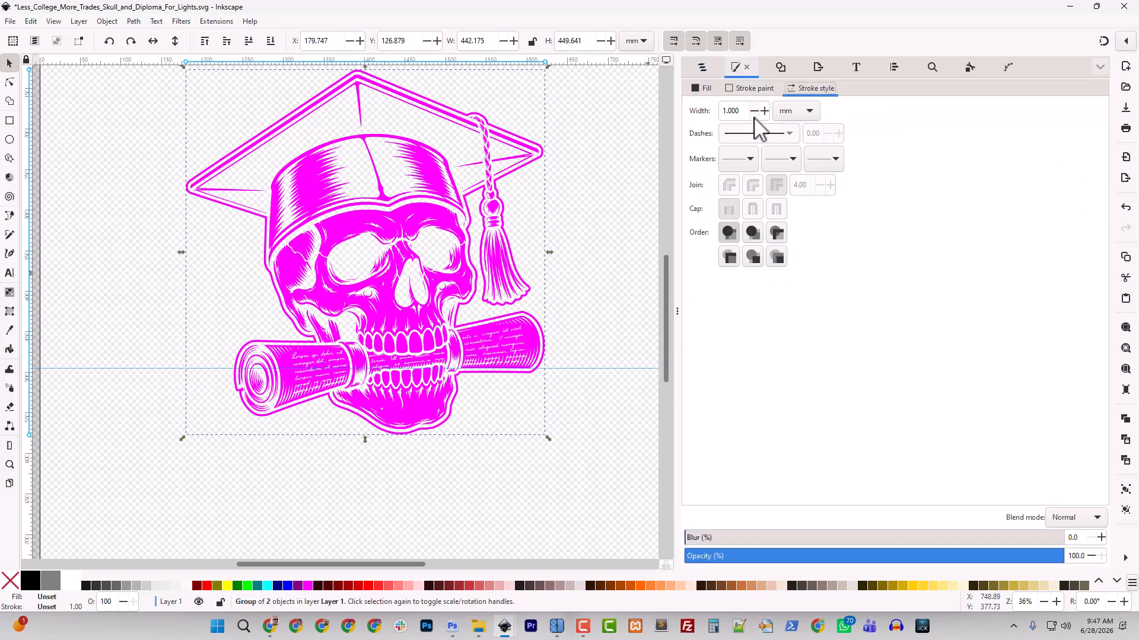
{"action": "left_click", "coordinate": [695, 89]}
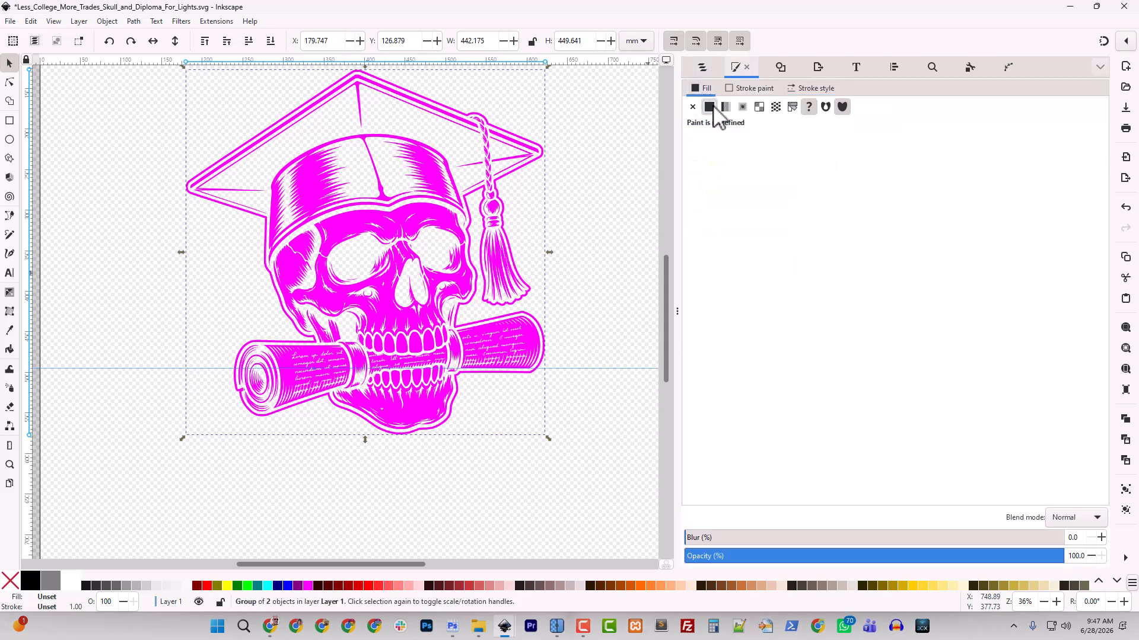
{"action": "left_click", "coordinate": [710, 106]}
{"action": "left_click_drag", "start_coordinate": [767, 150], "coordinate": [1127, 157]}
{"action": "left_click_drag", "start_coordinate": [1050, 172], "coordinate": [1127, 204]}
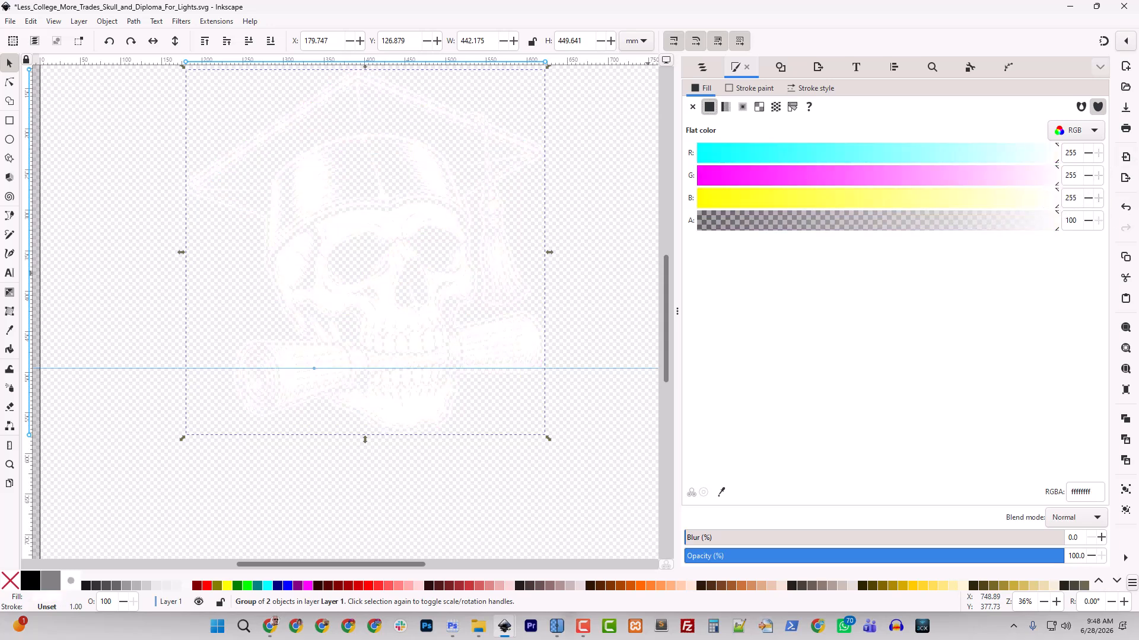
- Draw a black-filled rectangle about 1033 by 951 mm that extends past the page on all sides
{"action": "left_click", "coordinate": [579, 288]}
{"action": "key", "text": "minus"}
{"action": "key", "text": "minus"}
{"action": "key", "text": "minus"}
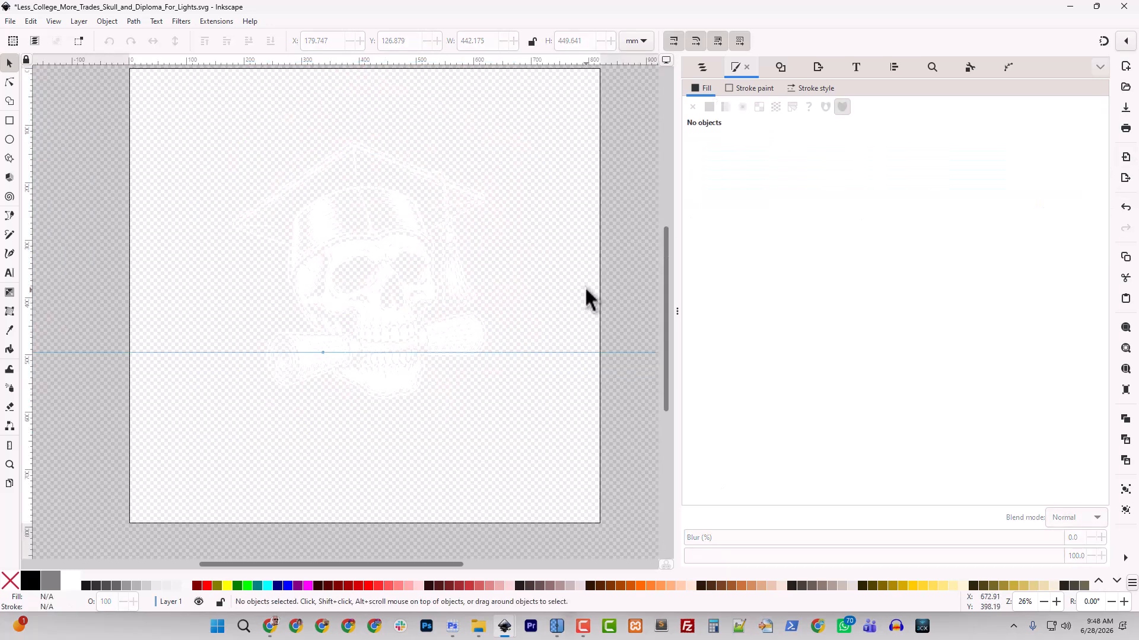
{"action": "left_click", "coordinate": [8, 121]}
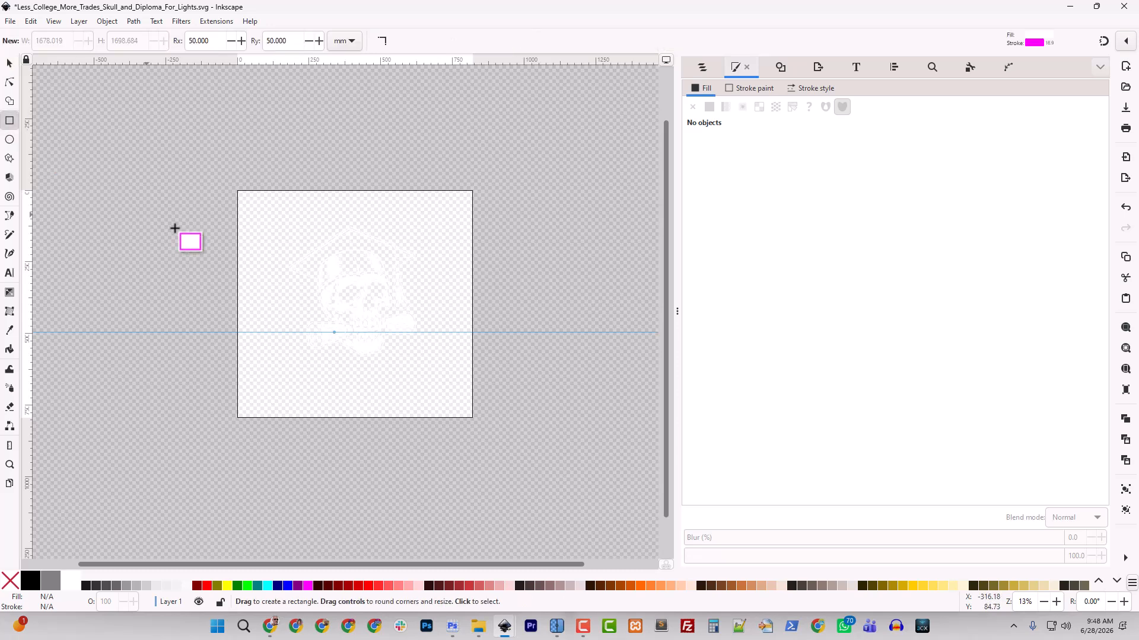
{"action": "left_click", "coordinate": [30, 581]}
{"action": "mouse_move", "coordinate": [210, 165]}
{"action": "left_mouse_down"}
{"action": "mouse_move", "coordinate": [257, 230]}
{"action": "mouse_move", "coordinate": [507, 438]}
{"action": "left_mouse_up"}
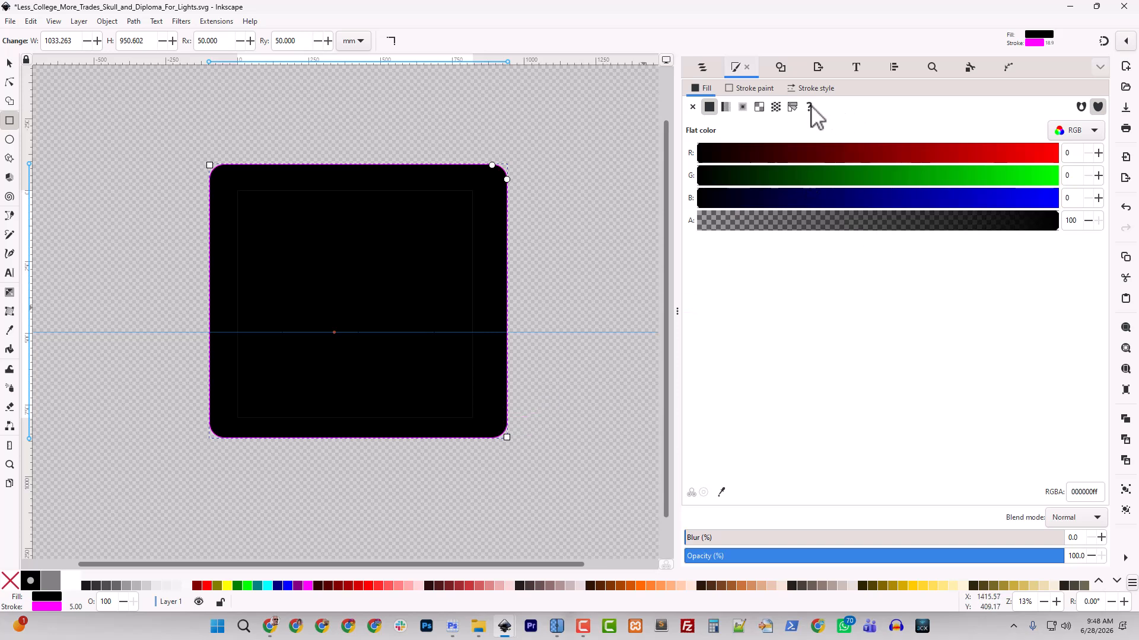
- Lower the black rectangle beneath the skull group and all lettering paths to serve as the background
{"action": "left_click", "coordinate": [702, 67]}
{"action": "left_click", "coordinate": [880, 89]}
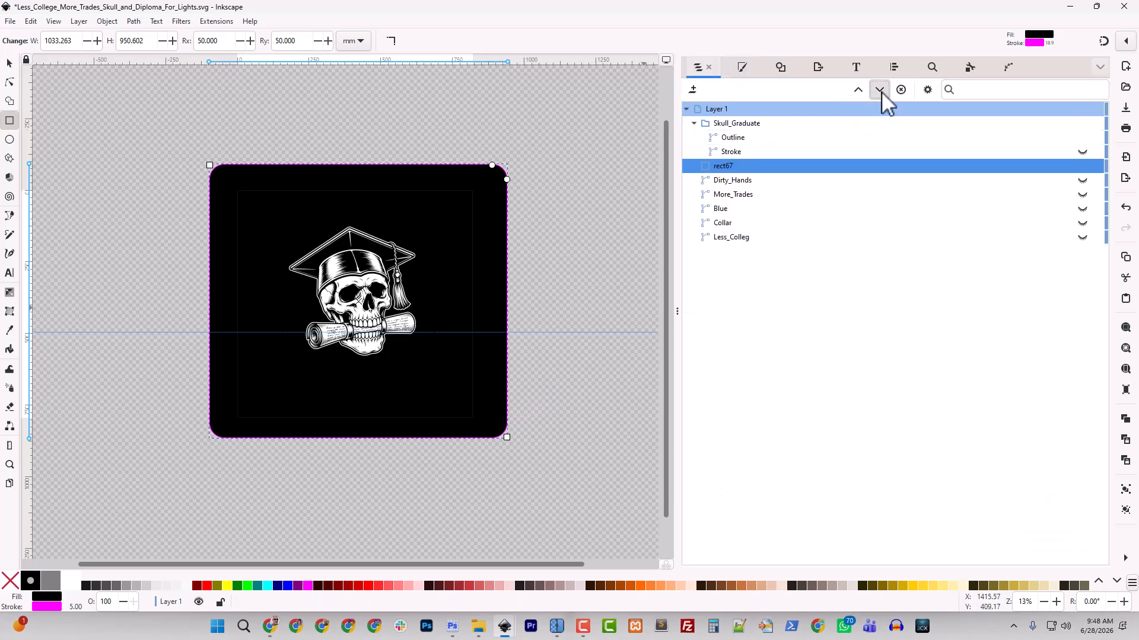
{"action": "left_click", "coordinate": [880, 89]}
{"action": "left_click", "coordinate": [880, 89]}
{"action": "left_click", "coordinate": [879, 90]}
{"action": "left_click", "coordinate": [879, 89]}
{"action": "left_click", "coordinate": [880, 90]}
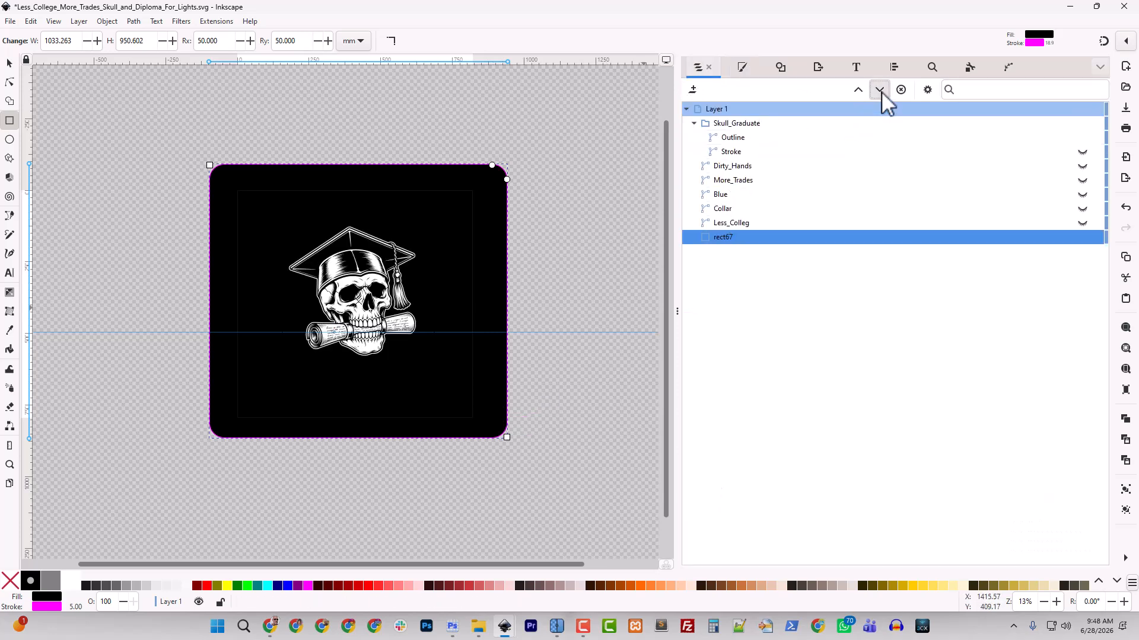
- Fill the five lettering paths from Dirty_Hands to Less_Colleg with flat white, setting red, green and blue to 255
{"action": "left_click", "coordinate": [731, 152]}
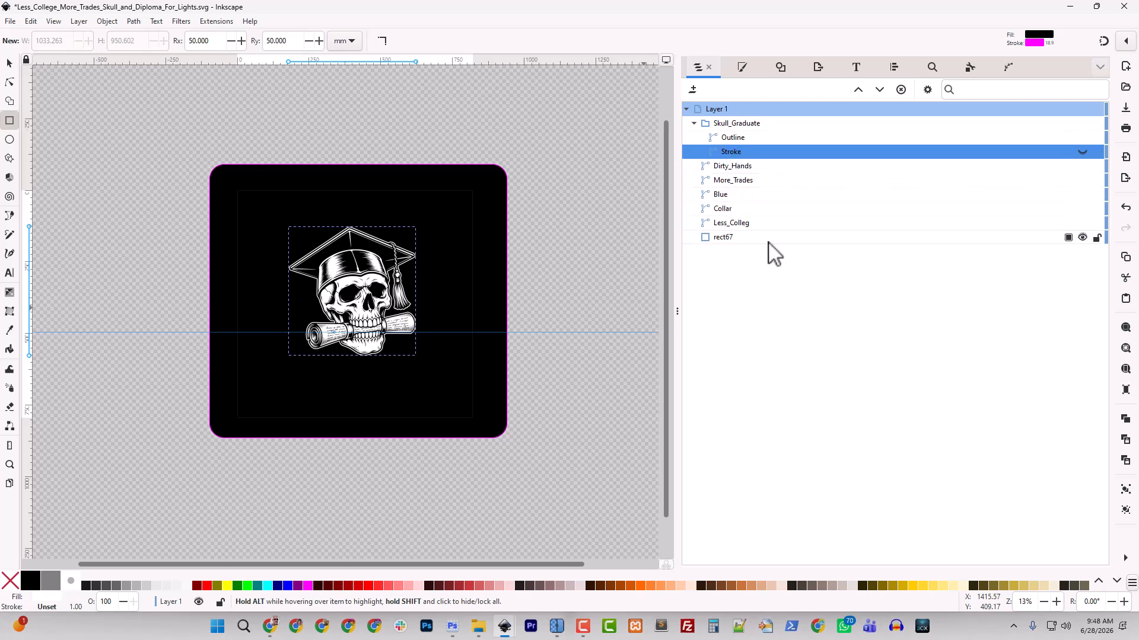
{"action": "left_click", "coordinate": [731, 224]}
{"action": "left_click", "coordinate": [730, 167], "text": "shift"}
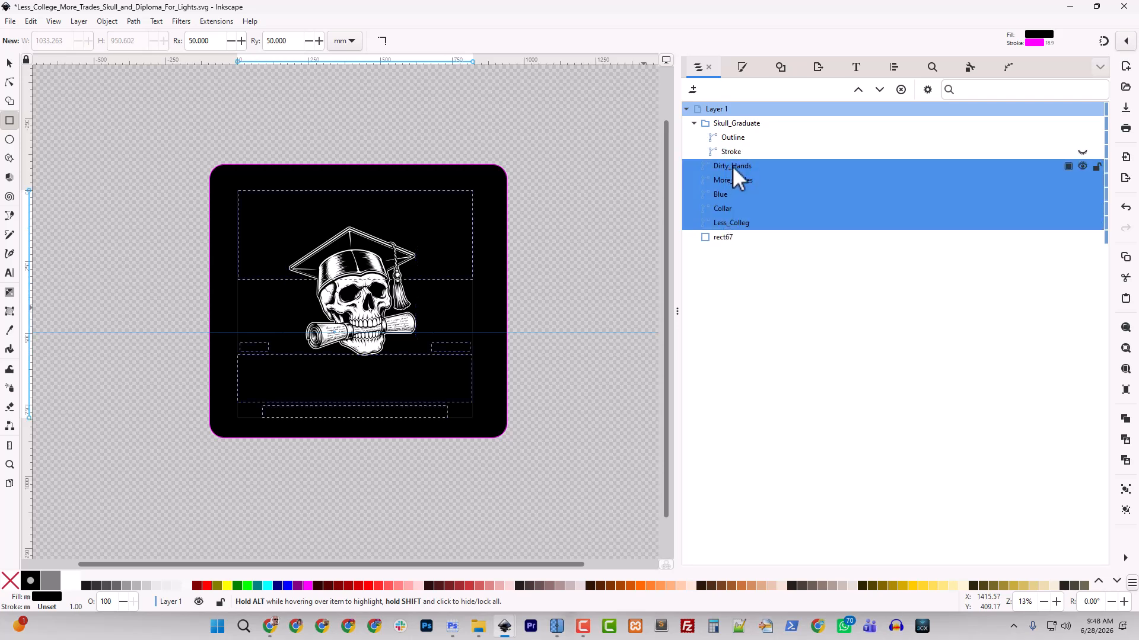
{"action": "left_click", "coordinate": [741, 67]}
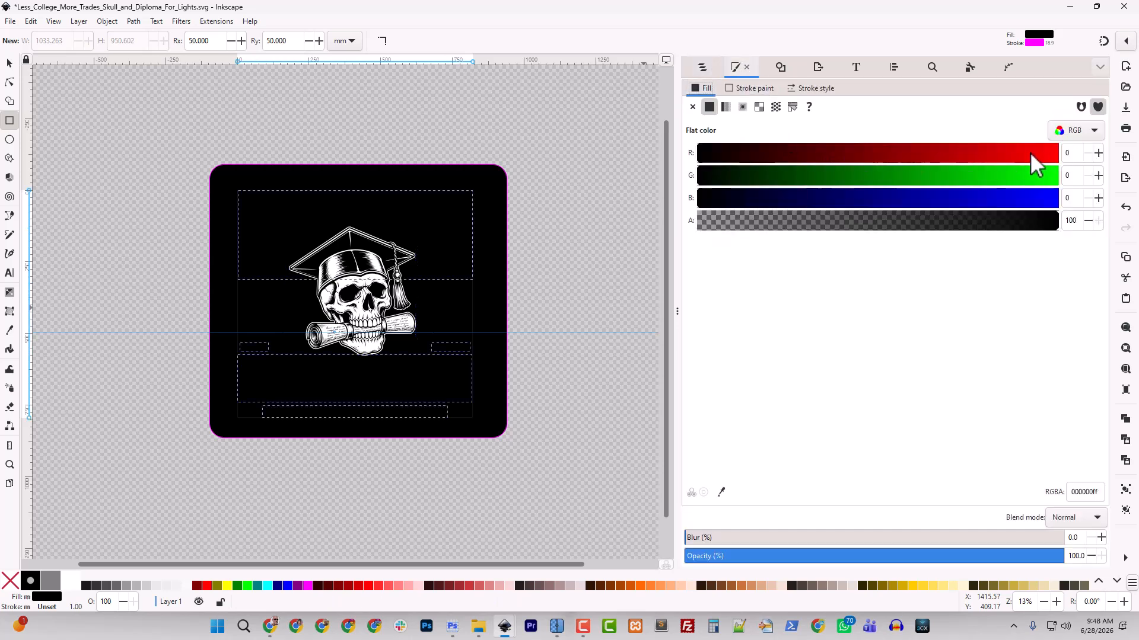
{"action": "left_click_drag", "start_coordinate": [1029, 151], "coordinate": [1059, 153]}
{"action": "left_click_drag", "start_coordinate": [1006, 181], "coordinate": [1059, 176]}
{"action": "left_click", "coordinate": [1039, 197]}
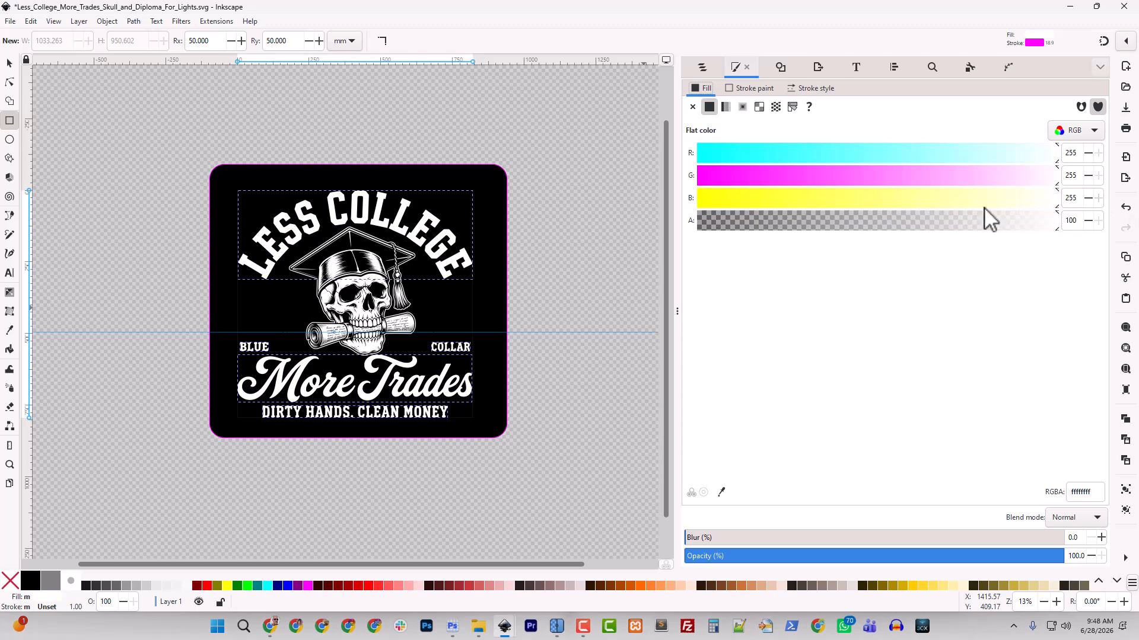
- Nudge the Skull_Graduate group slightly upward beneath the arched LESS COLLEGE lettering
{"action": "left_click", "coordinate": [558, 376]}
{"action": "key", "text": "plus"}
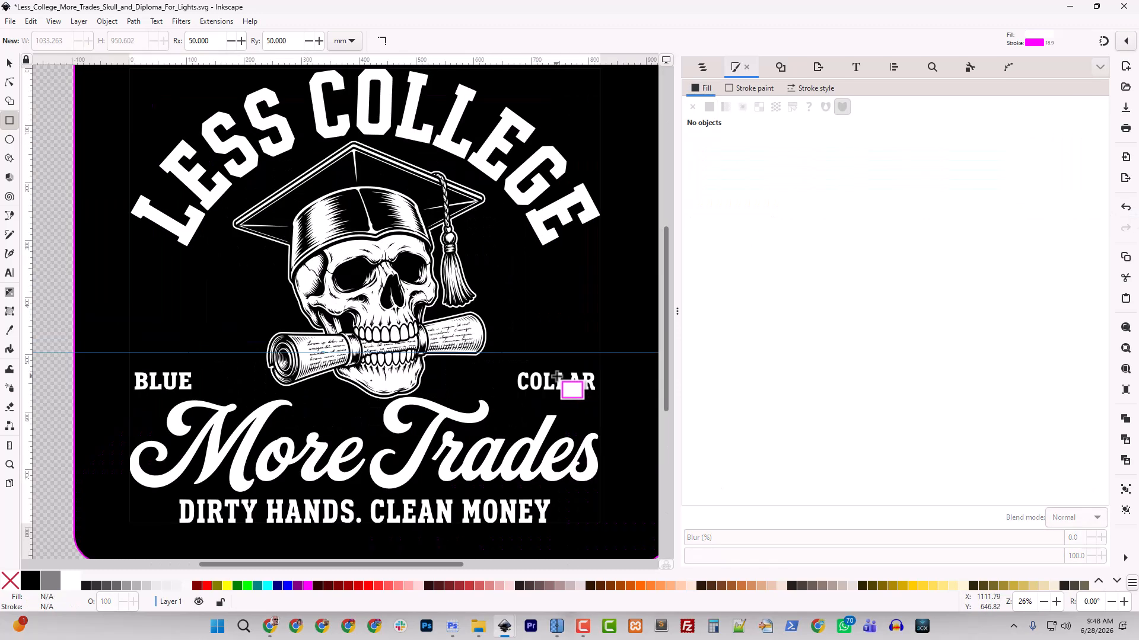
{"action": "key", "text": "plus"}
{"action": "scroll", "coordinate": [413, 341], "scroll_direction": "up", "scroll_amount": 3}
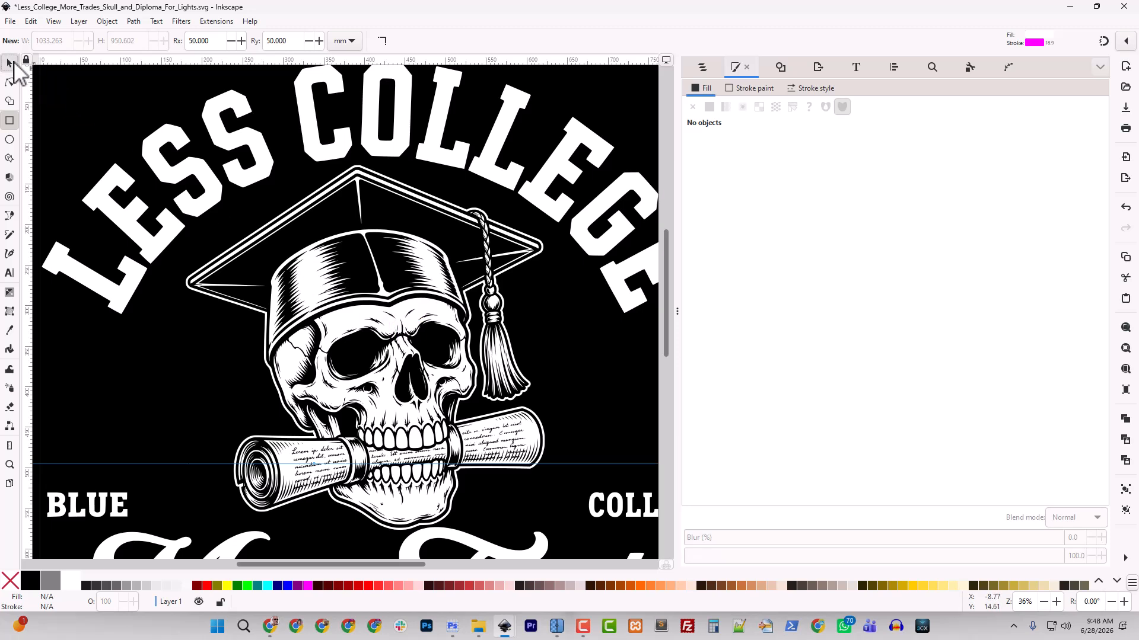
{"action": "left_click", "coordinate": [11, 63]}
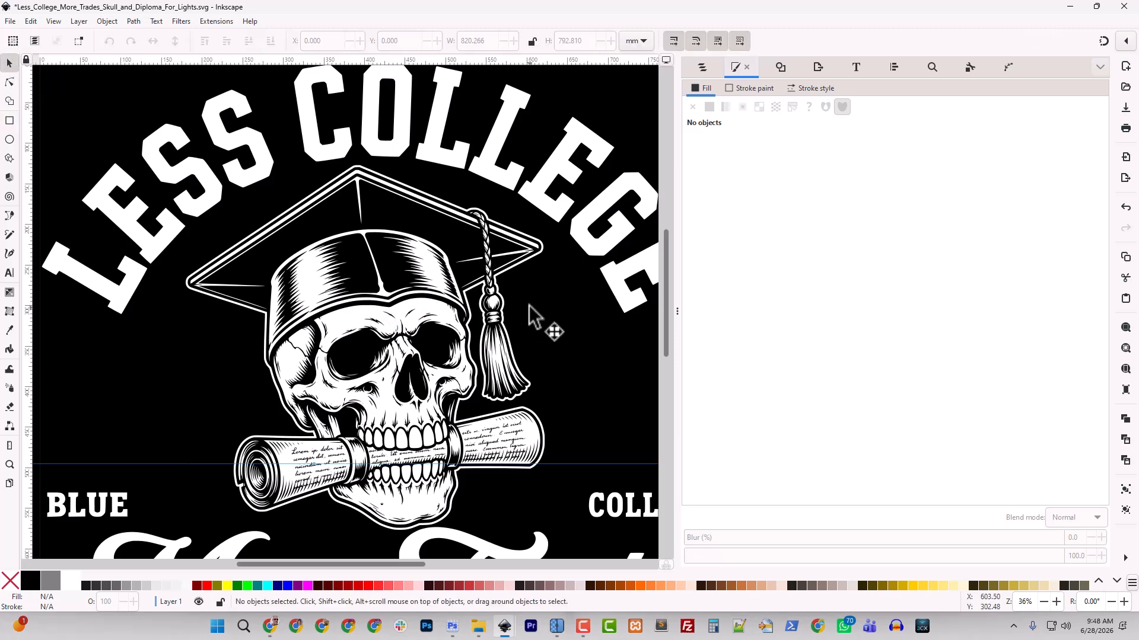
{"action": "left_click", "coordinate": [396, 324]}
{"action": "key", "text": "Up"}
{"action": "key", "text": "Up"}
{"action": "key", "text": "Up"}
{"action": "key", "text": "Up"}
{"action": "key", "text": "Up"}
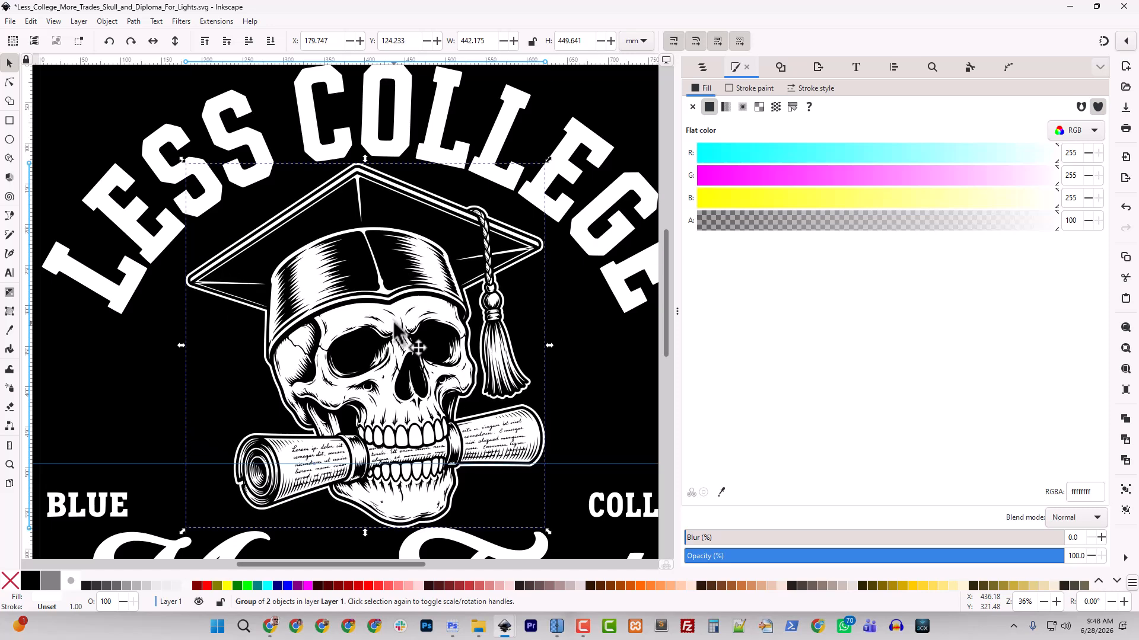
{"action": "scroll", "coordinate": [393, 322], "scroll_direction": "down", "scroll_amount": 3}
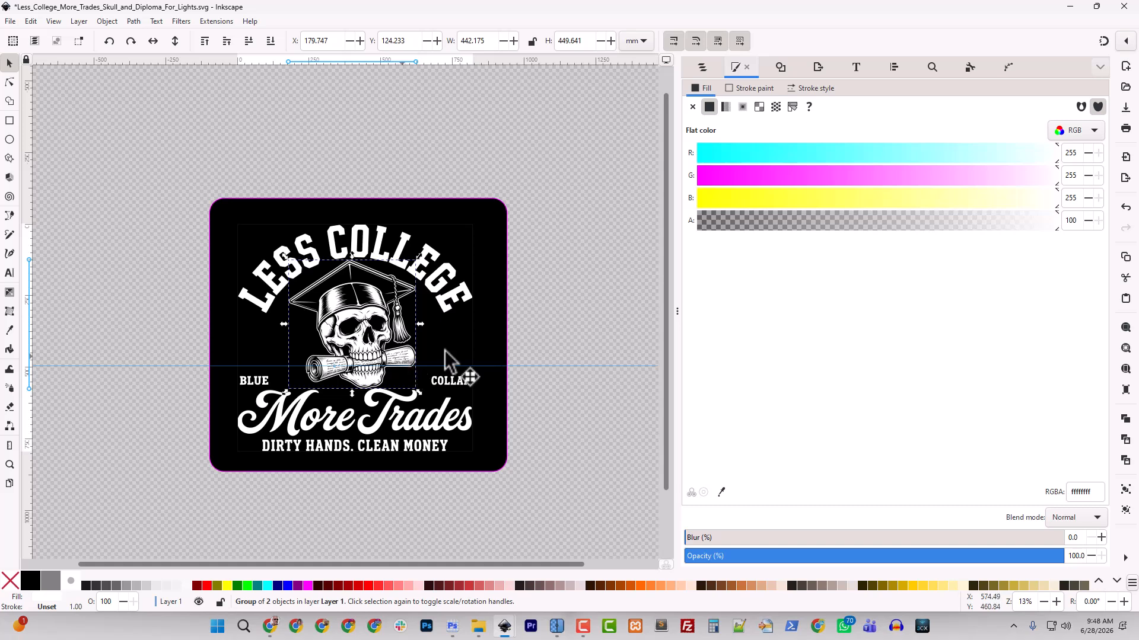
{"action": "left_click", "coordinate": [592, 332]}
- Save the document under the new name Less_College_More_Trades_Skull_and_Diploma_For_Darks.svg
{"action": "left_click", "coordinate": [702, 67]}
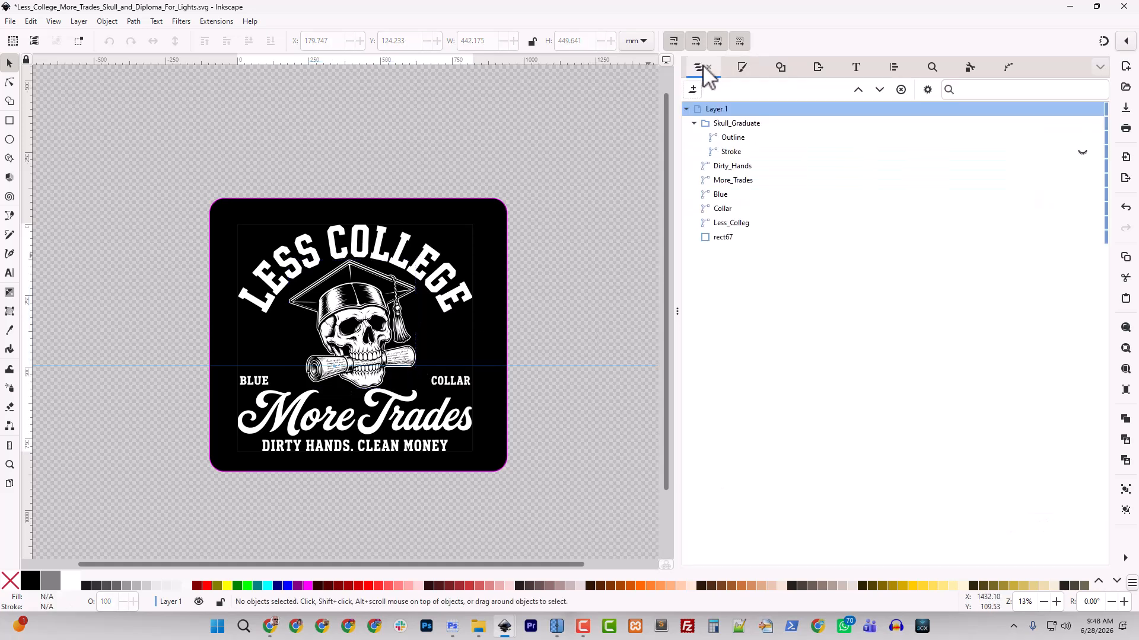
{"action": "left_click", "coordinate": [728, 238]}
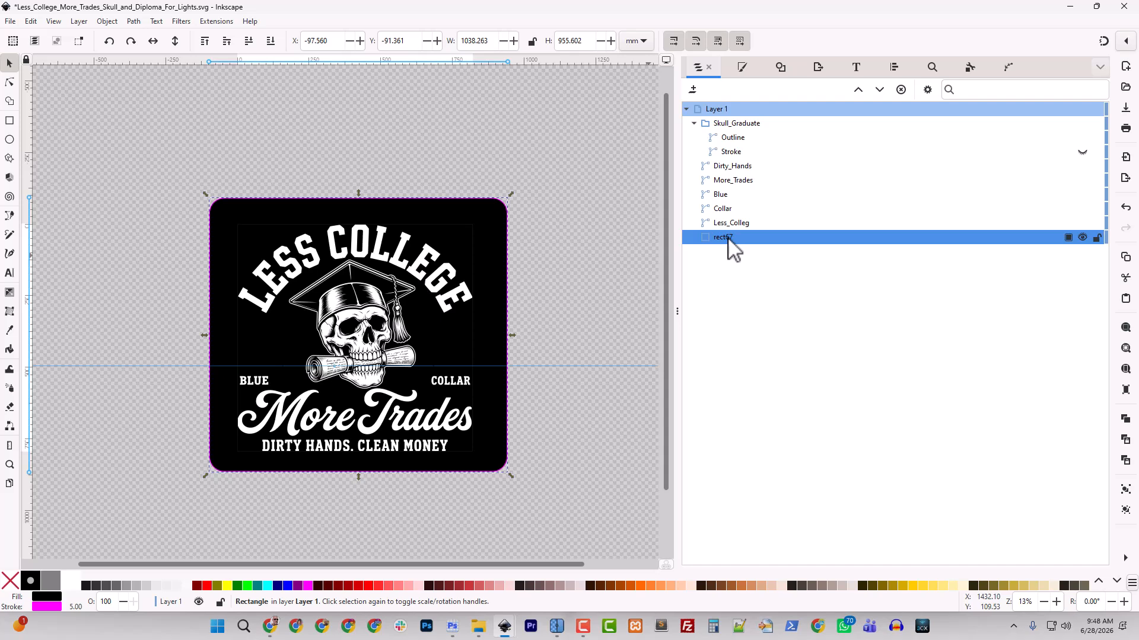
{"action": "left_click", "coordinate": [10, 21]}
{"action": "left_click", "coordinate": [65, 126]}
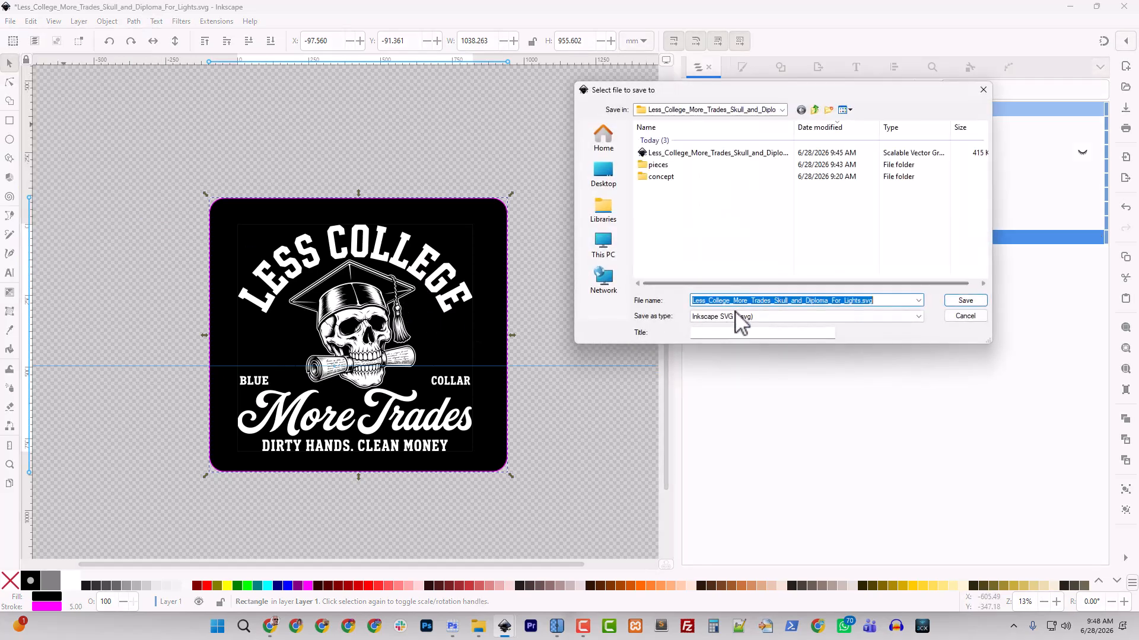
{"action": "left_click", "coordinate": [858, 300]}
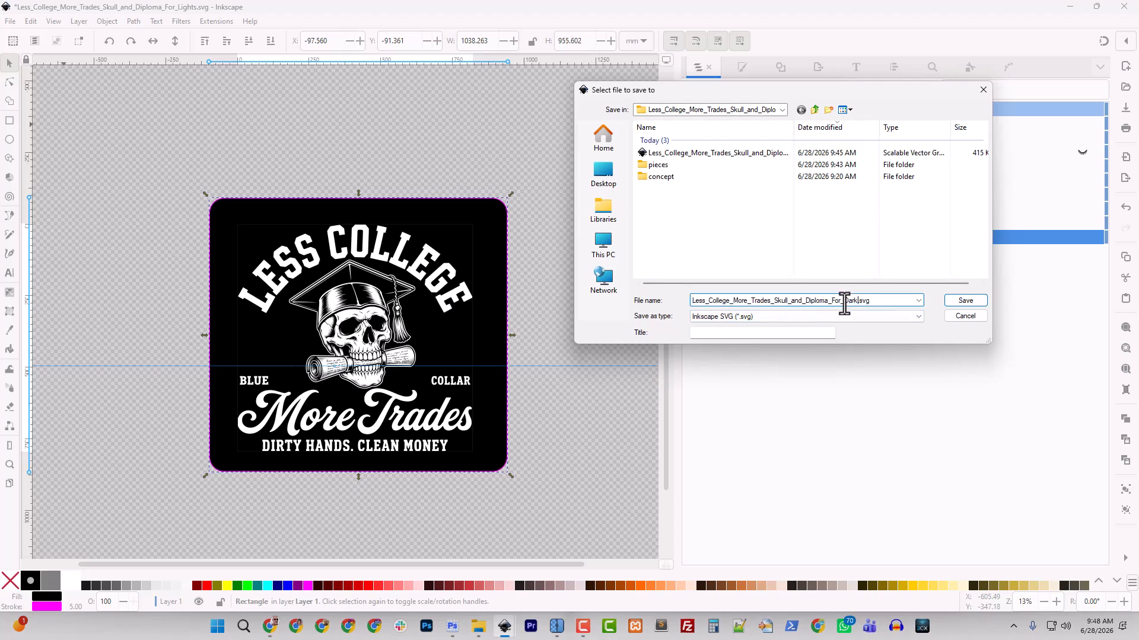
{"action": "type", "text": "Dark"}
{"action": "key", "text": "Return"}
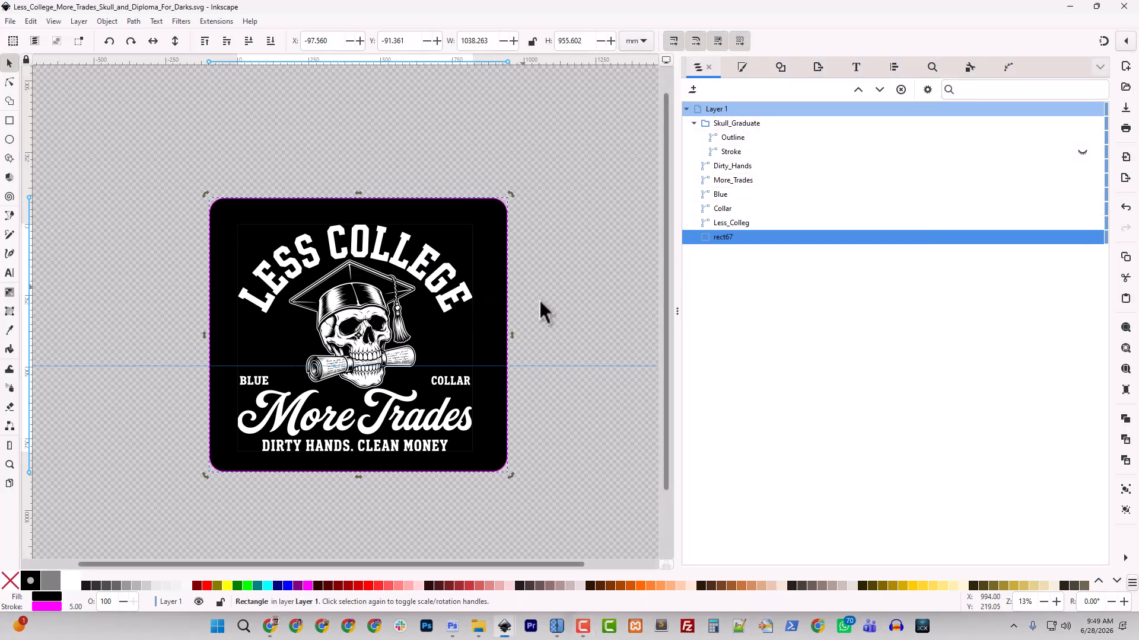
- Delete the black background rectangle behind the white artwork
{"action": "left_click", "coordinate": [573, 335]}
{"action": "left_click", "coordinate": [496, 306]}
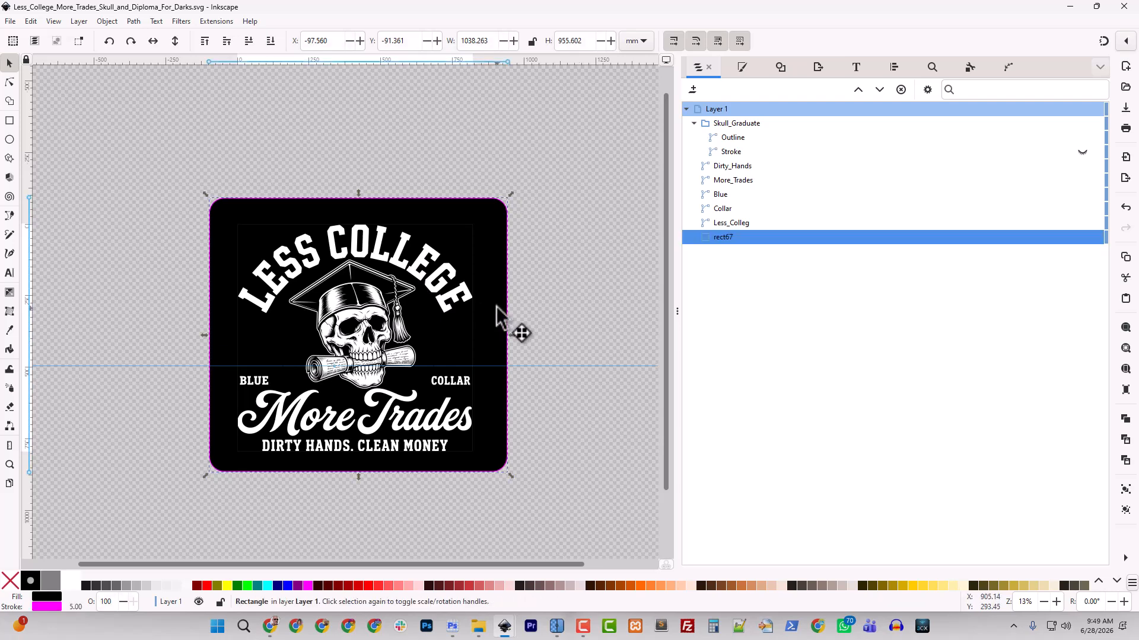
{"action": "key", "text": "Delete"}
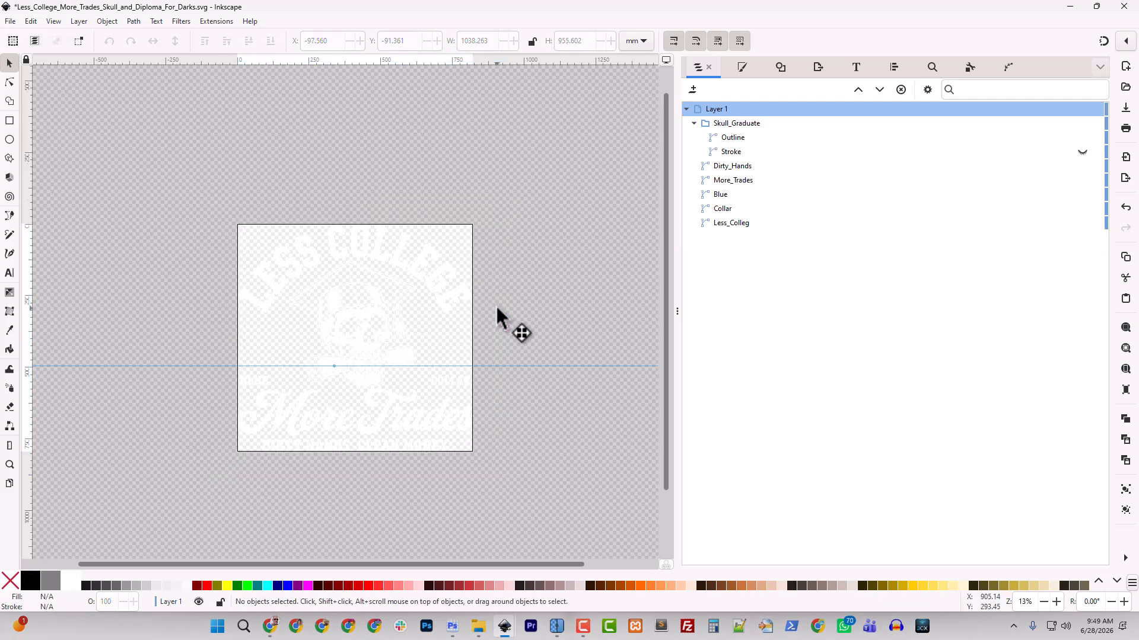
- Export the page as the For_Darks PNG with an image width of 4500 px
{"action": "left_click", "coordinate": [819, 68]}
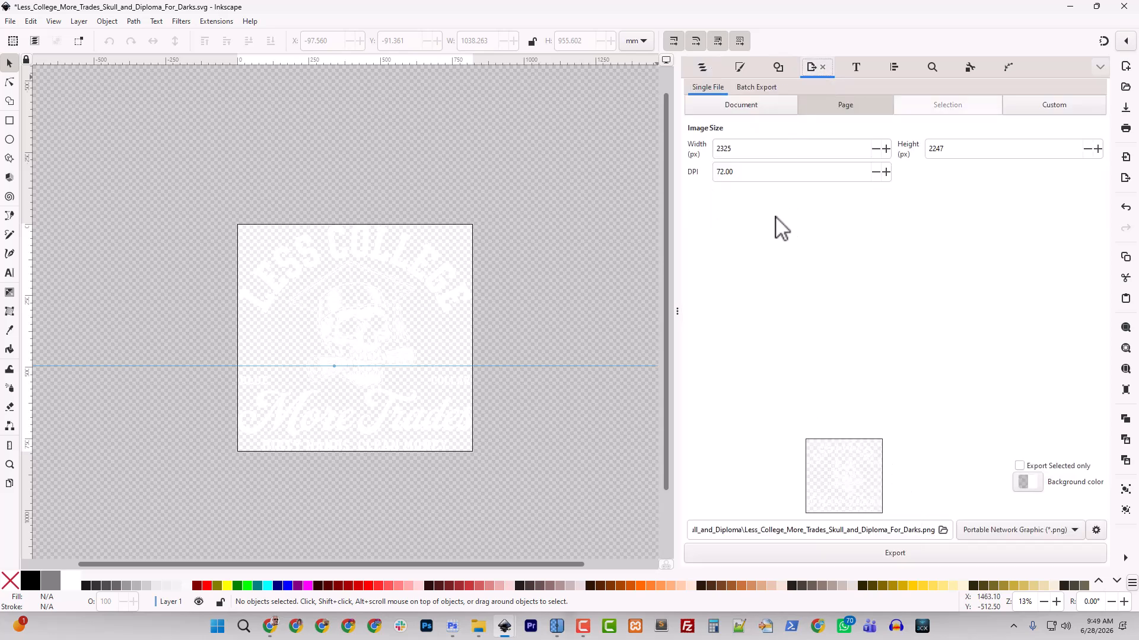
{"action": "double_click", "coordinate": [744, 150]}
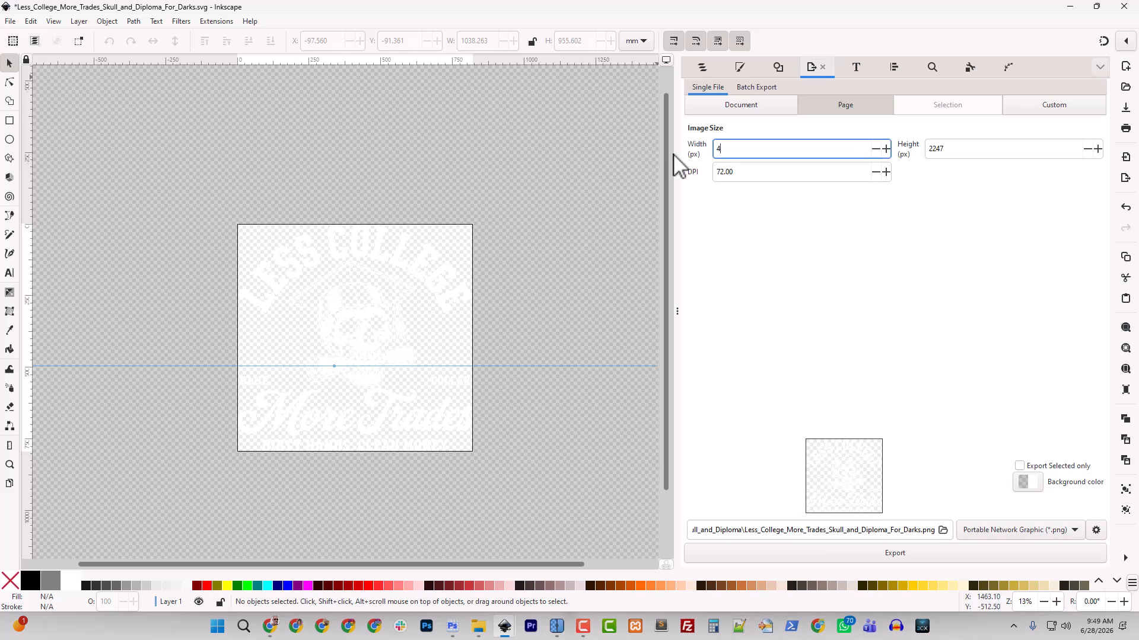
{"action": "left_click", "coordinate": [950, 148]}
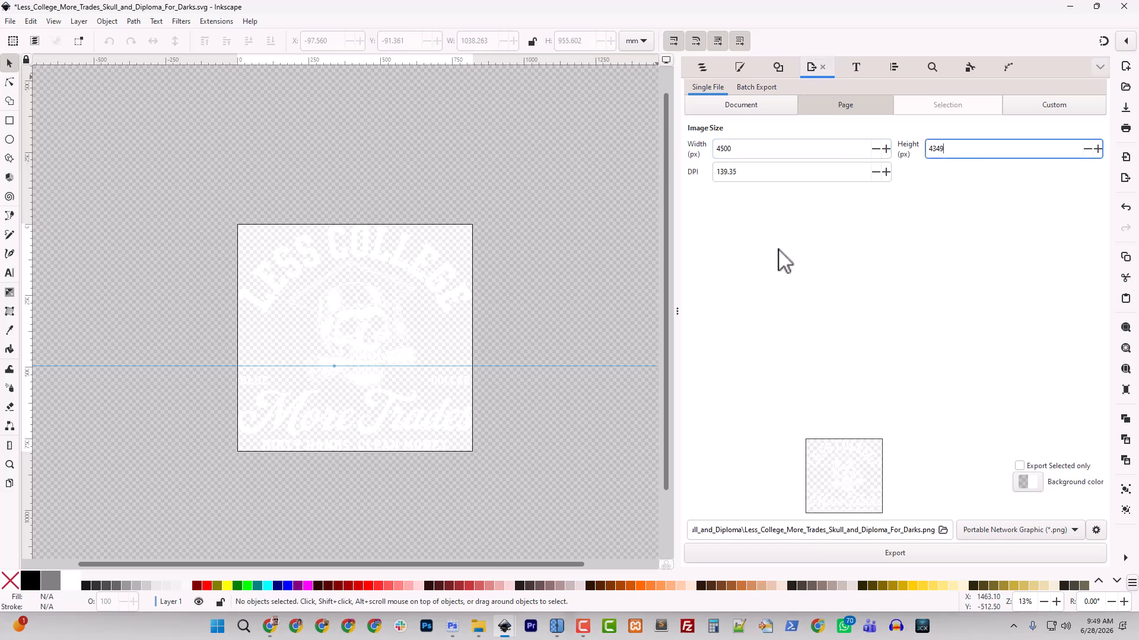
{"action": "left_click", "coordinate": [889, 557]}
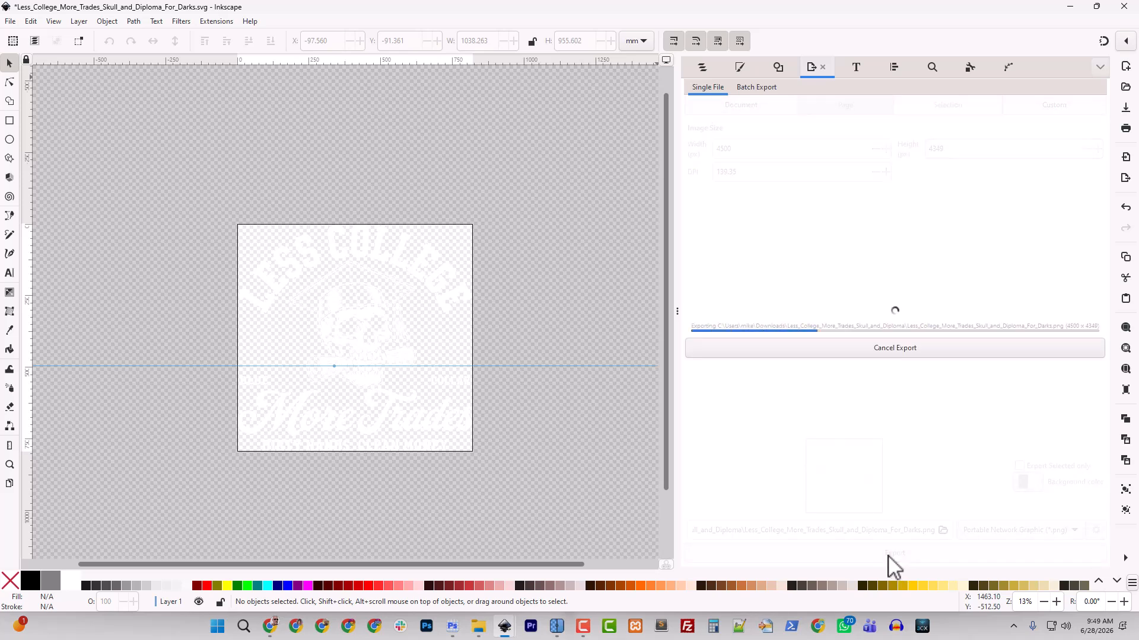
- Save the dark-shirt document and open the recent file Less_College_More_Trades_Skull_and_Diploma_For_Lights.svg
{"action": "left_click", "coordinate": [14, 22]}
{"action": "mouse_move", "coordinate": [40, 81]}
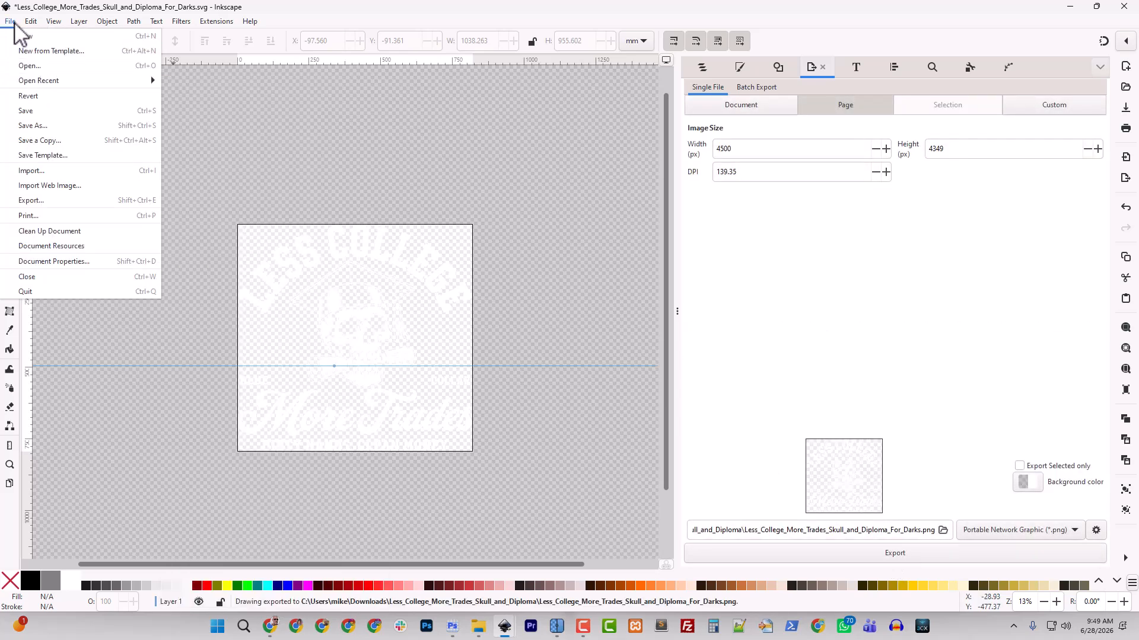
{"action": "left_click", "coordinate": [34, 112]}
{"action": "left_click", "coordinate": [11, 22]}
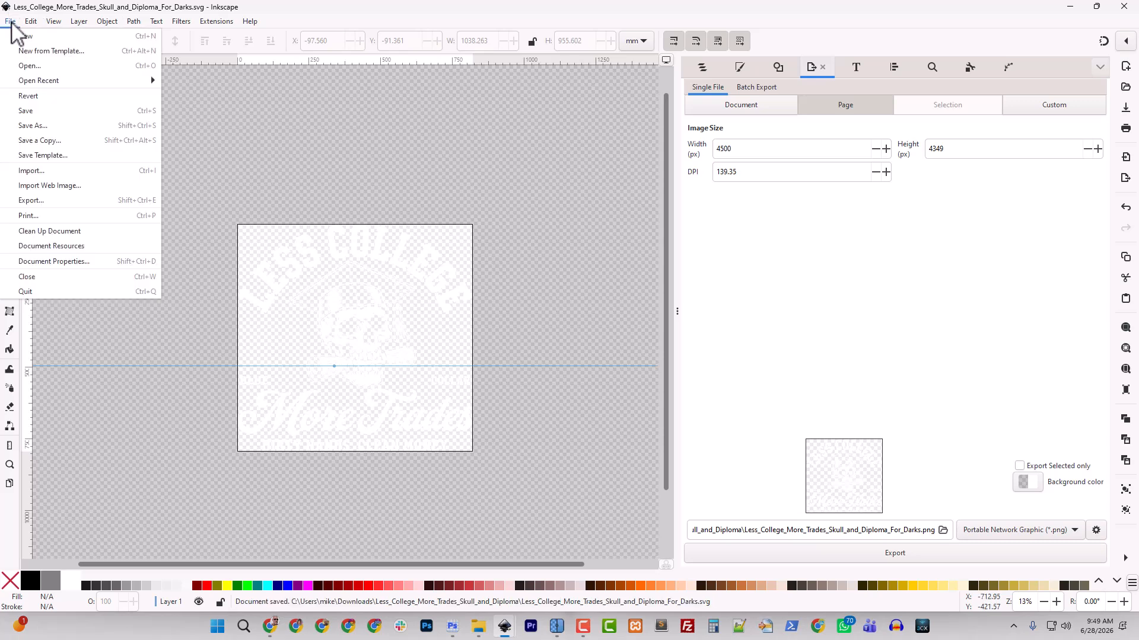
{"action": "mouse_move", "coordinate": [52, 88]}
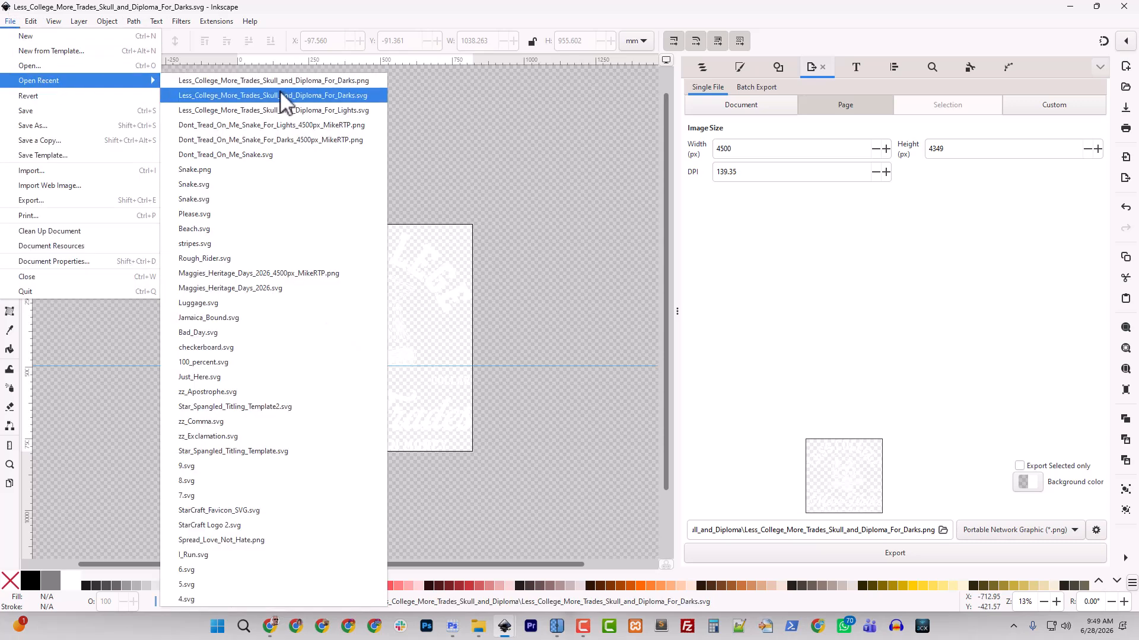
{"action": "left_click", "coordinate": [285, 111]}
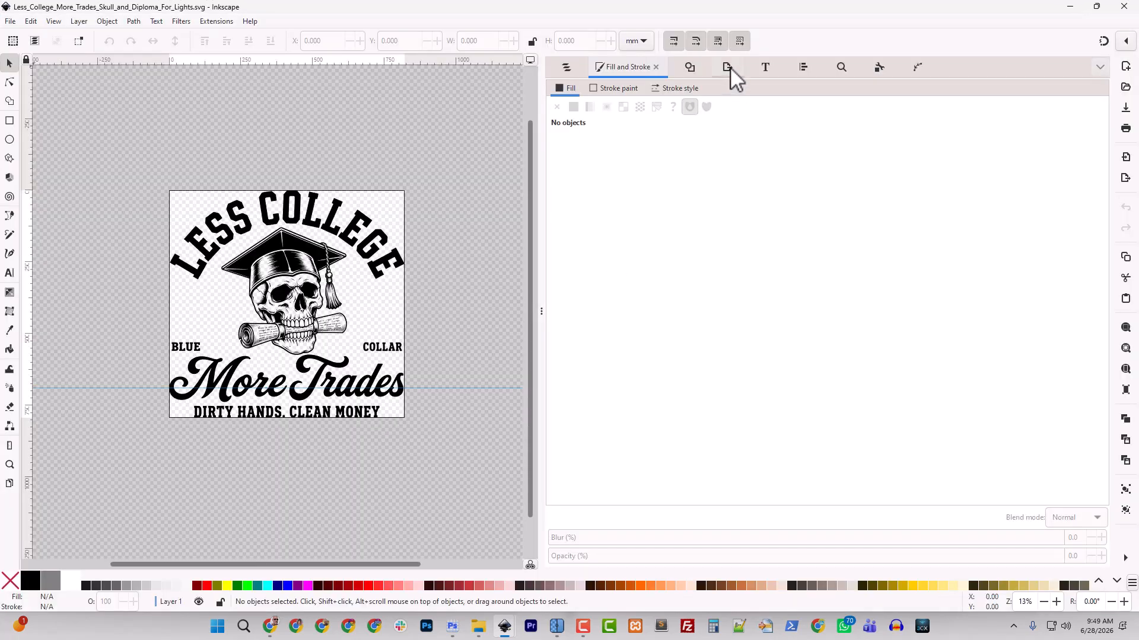
- Export the light-shirt page as the For_Lights PNG with an image width of 4500 px
{"action": "left_click", "coordinate": [731, 66]}
{"action": "double_click", "coordinate": [607, 149]}
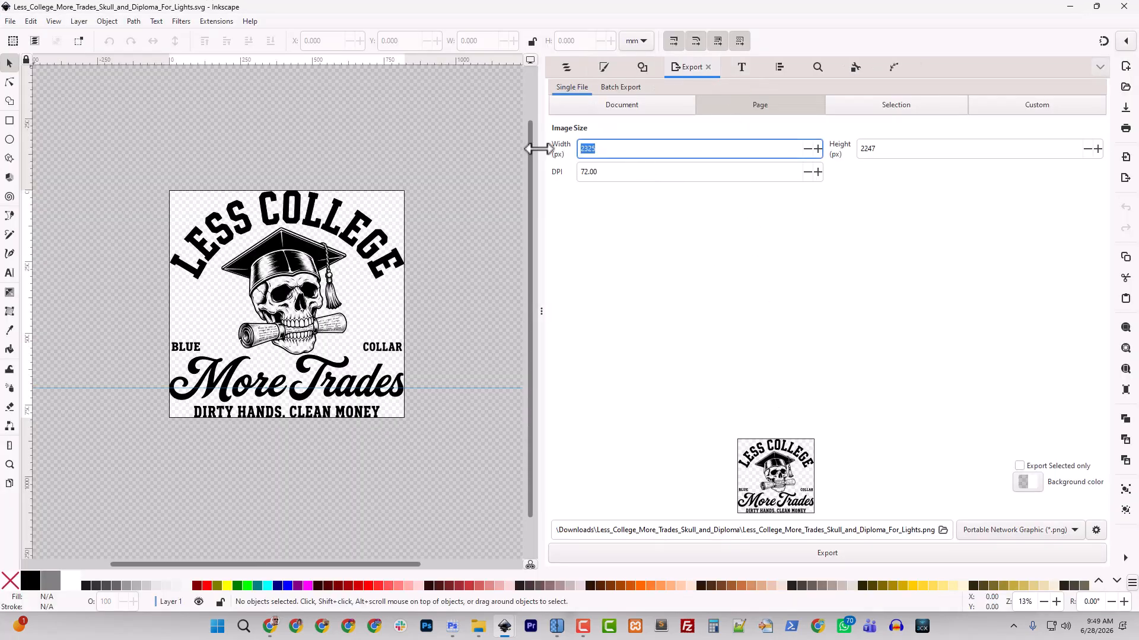
{"action": "type", "text": "4500"}
{"action": "left_click", "coordinate": [852, 530]}
{"action": "left_click", "coordinate": [835, 552]}
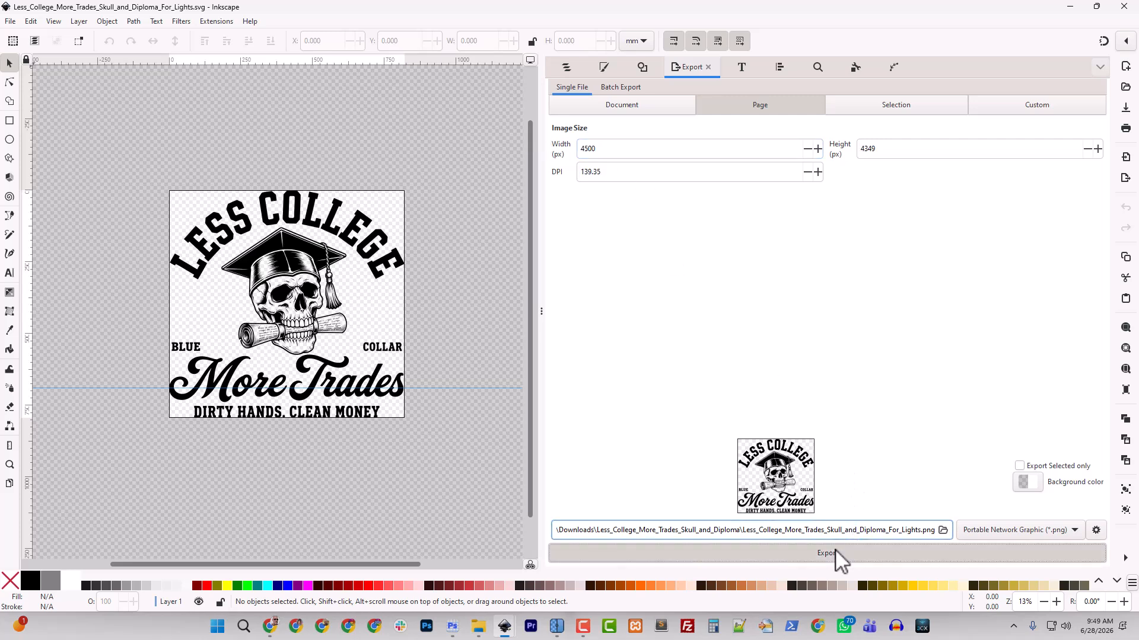
- Switch to File Explorer and open the exported Less_College_More_Trades_Skull_and_Diploma_For_Lights.png in Photoshop
{"action": "left_click", "coordinate": [479, 628]}
{"action": "left_click", "coordinate": [536, 104]}
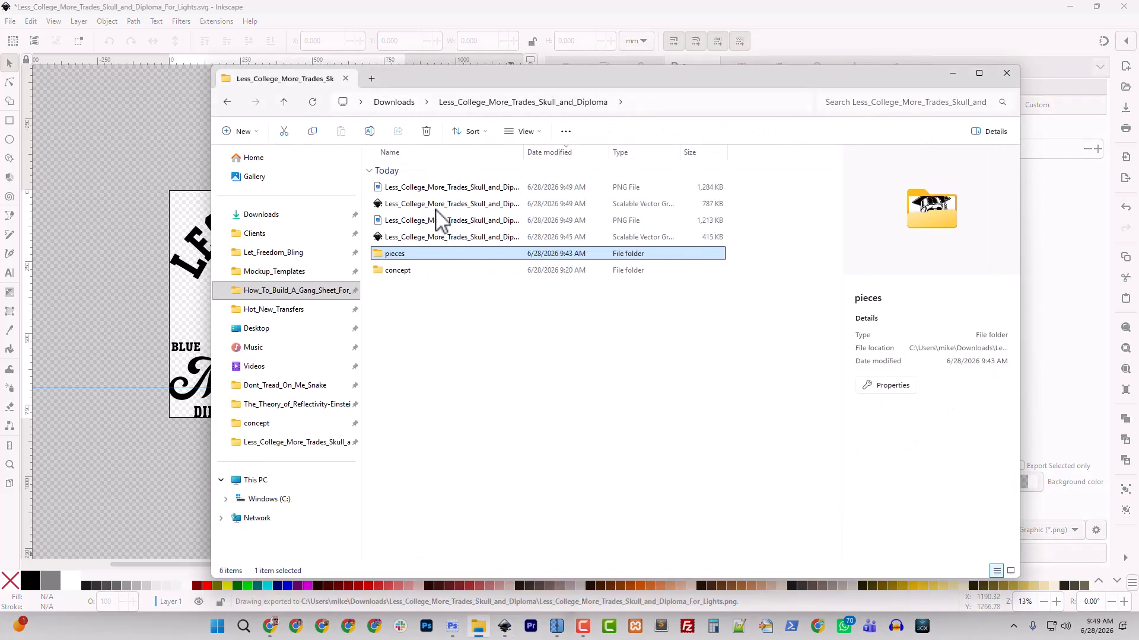
{"action": "left_click", "coordinate": [454, 186]}
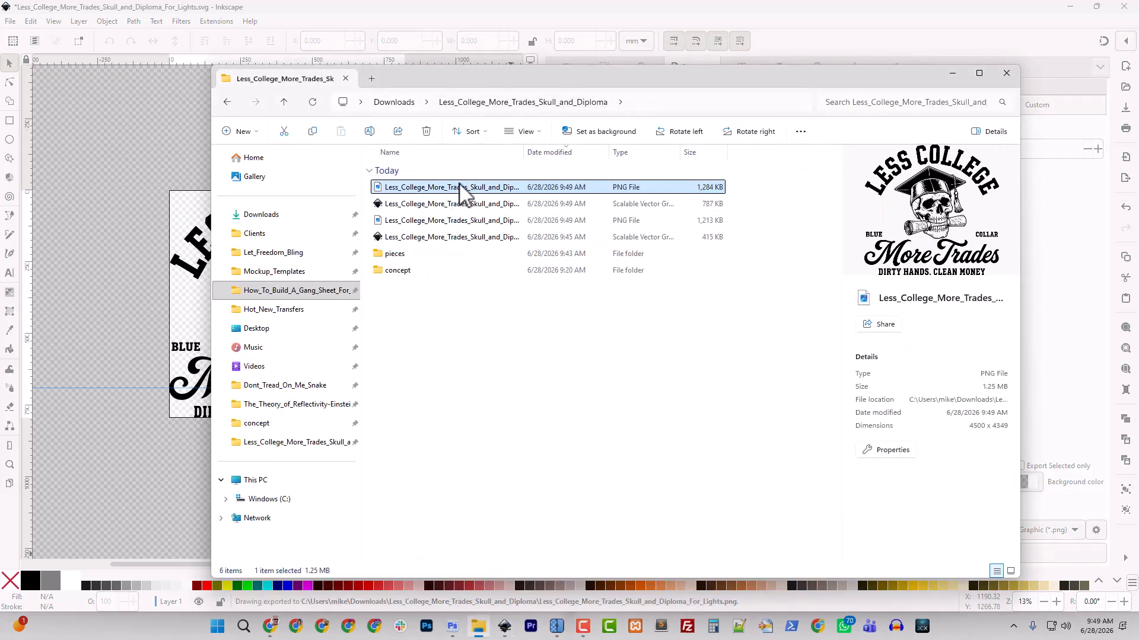
{"action": "right_click", "coordinate": [461, 189]}
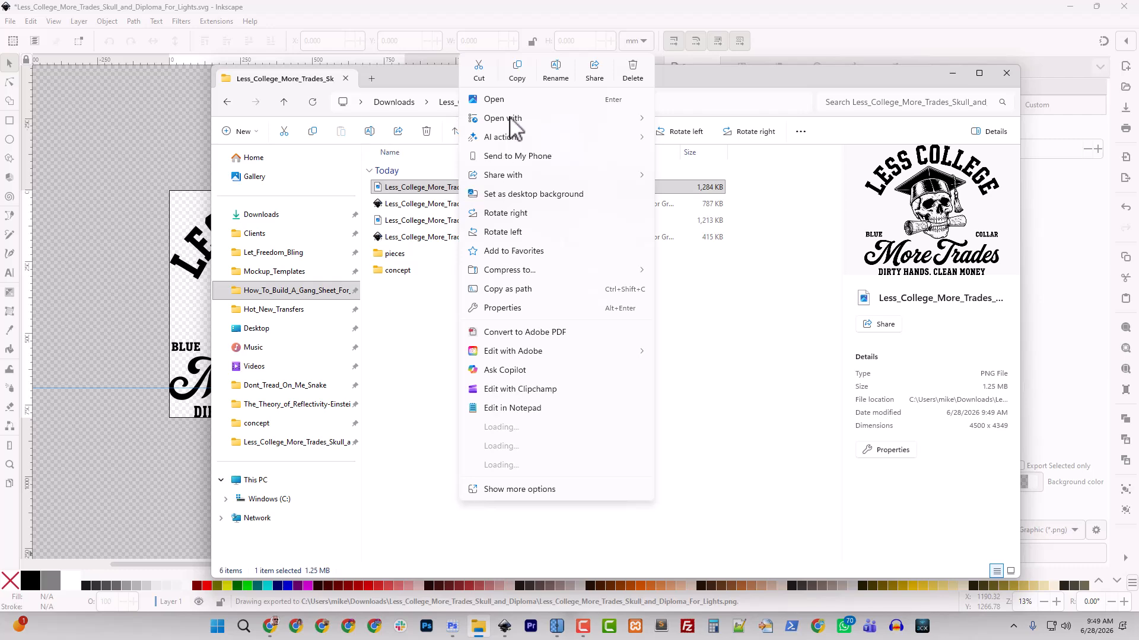
{"action": "mouse_move", "coordinate": [510, 121]}
{"action": "left_click", "coordinate": [691, 138]}
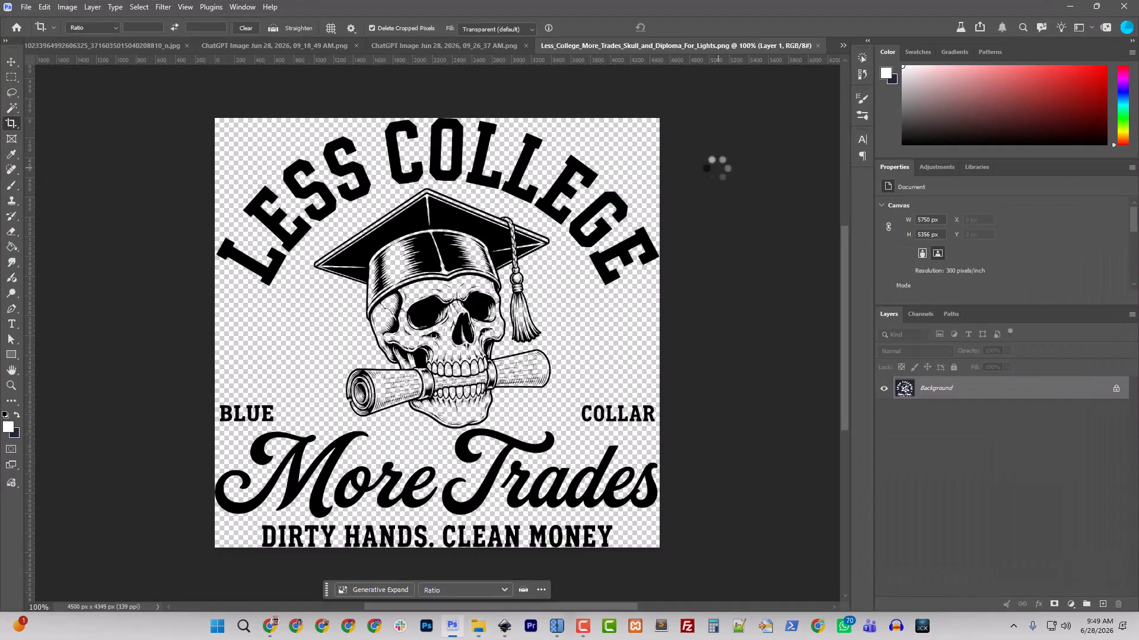
- Set the image resolution to 300 pixels/inch with Resample turned off
{"action": "left_click", "coordinate": [67, 7]}
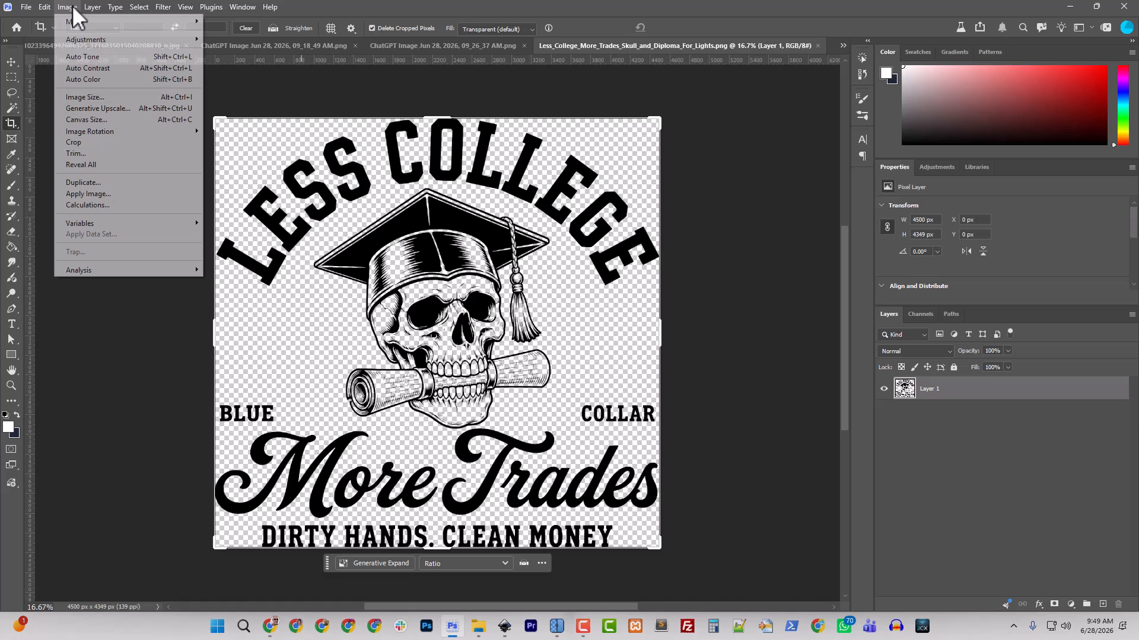
{"action": "left_click", "coordinate": [95, 100]}
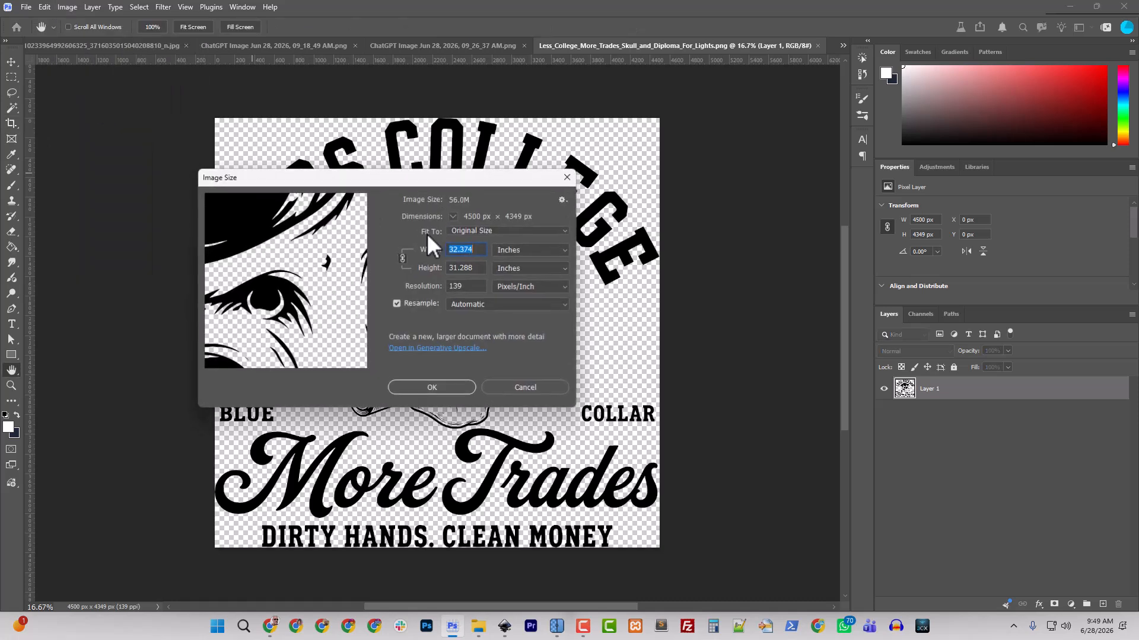
{"action": "left_click", "coordinate": [410, 304]}
{"action": "left_click_drag", "start_coordinate": [465, 287], "coordinate": [441, 291]}
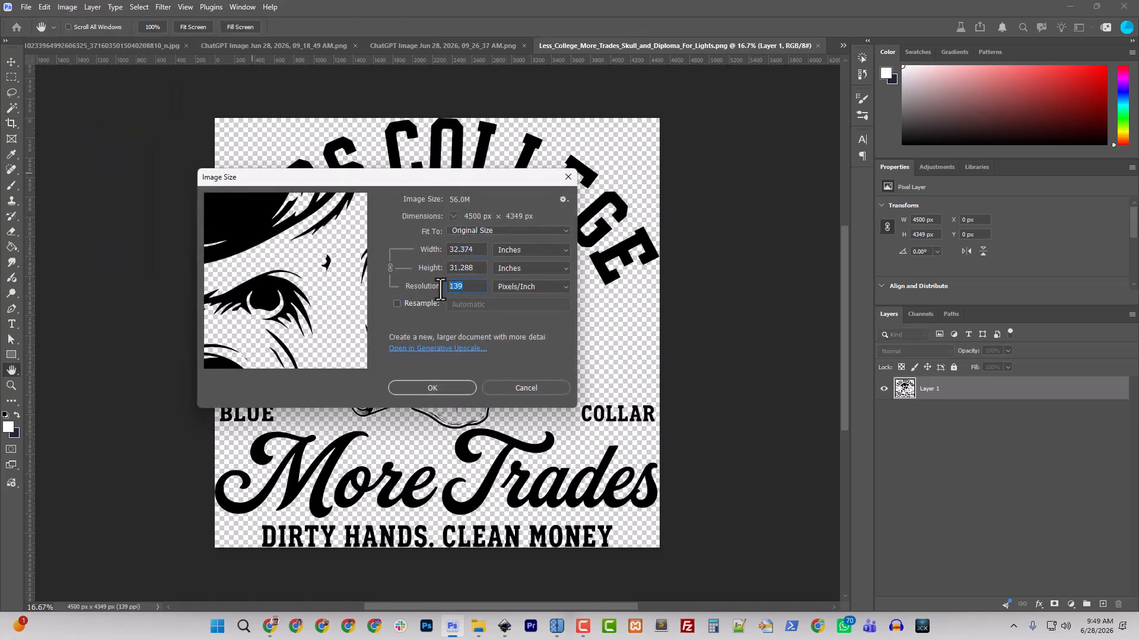
{"action": "type", "text": "300"}
{"action": "left_click", "coordinate": [436, 388]}
{"action": "key", "text": "c"}
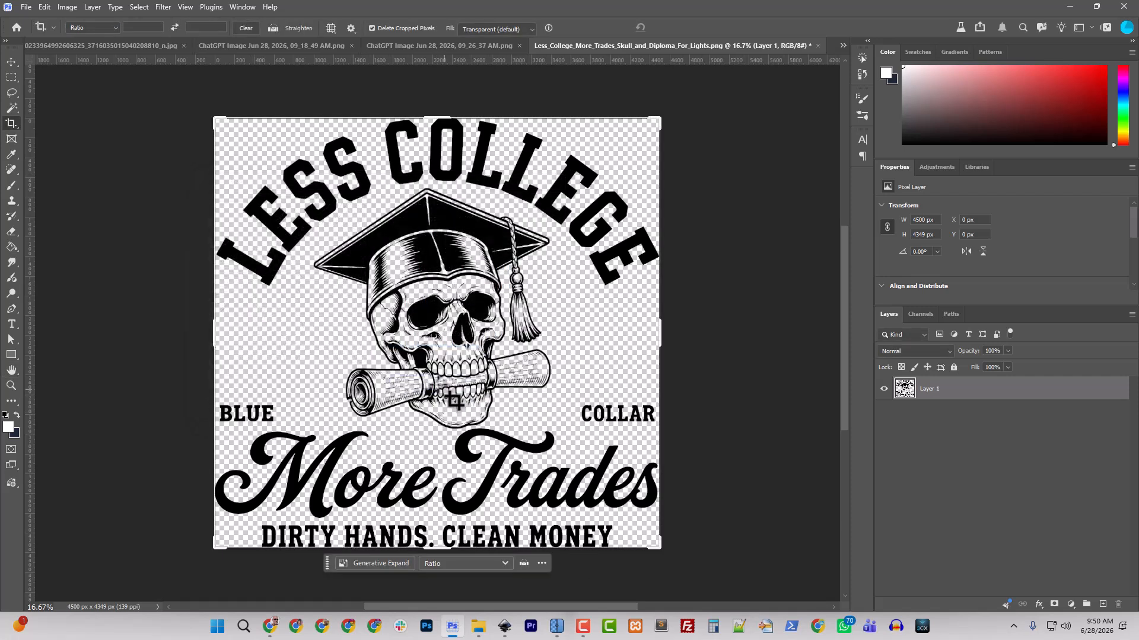
- Save the For_Lights PNG, then switch to File Explorer and open Less_College_More_Trades_Skull_and_Diploma_For_Darks.png in Photoshop
{"action": "left_click", "coordinate": [26, 7]}
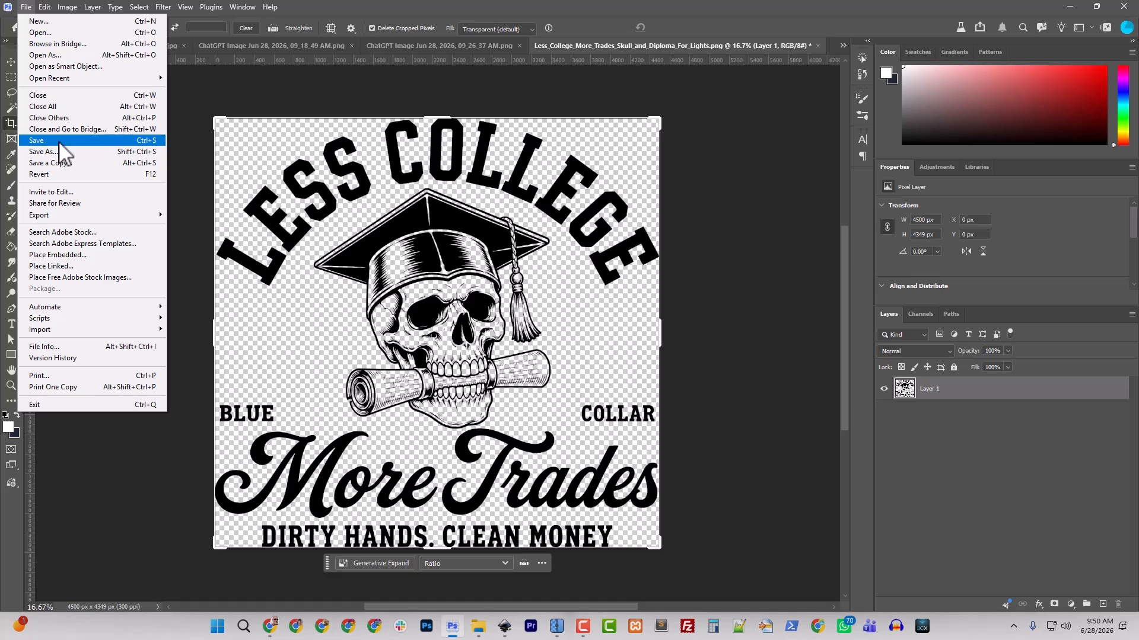
{"action": "left_click", "coordinate": [37, 141]}
{"action": "left_click", "coordinate": [1069, 8]}
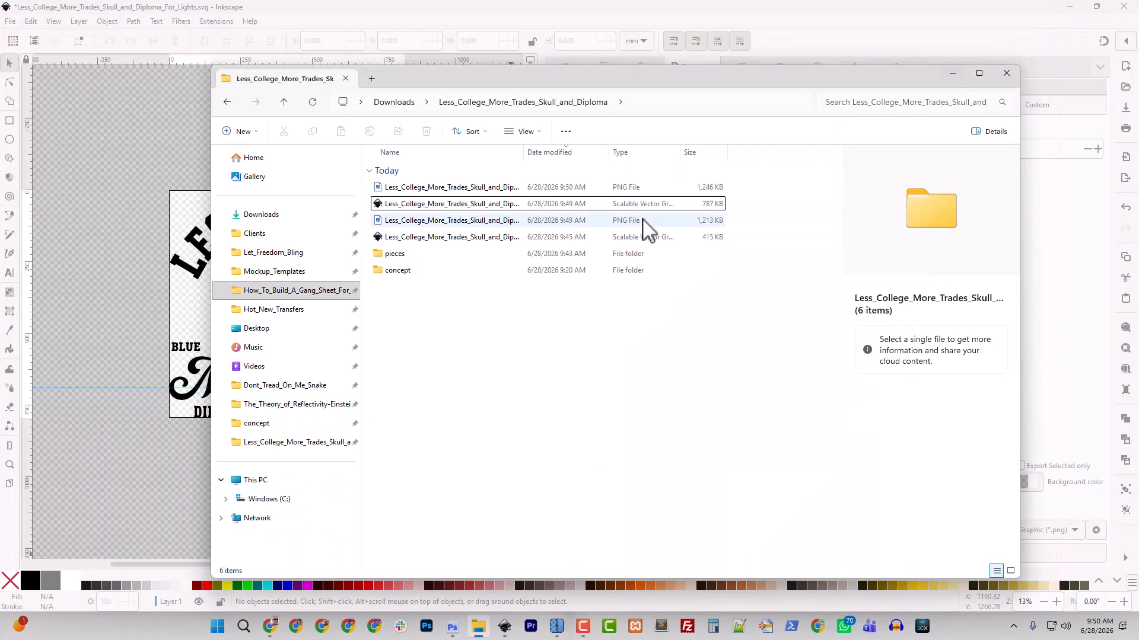
{"action": "right_click", "coordinate": [426, 222]}
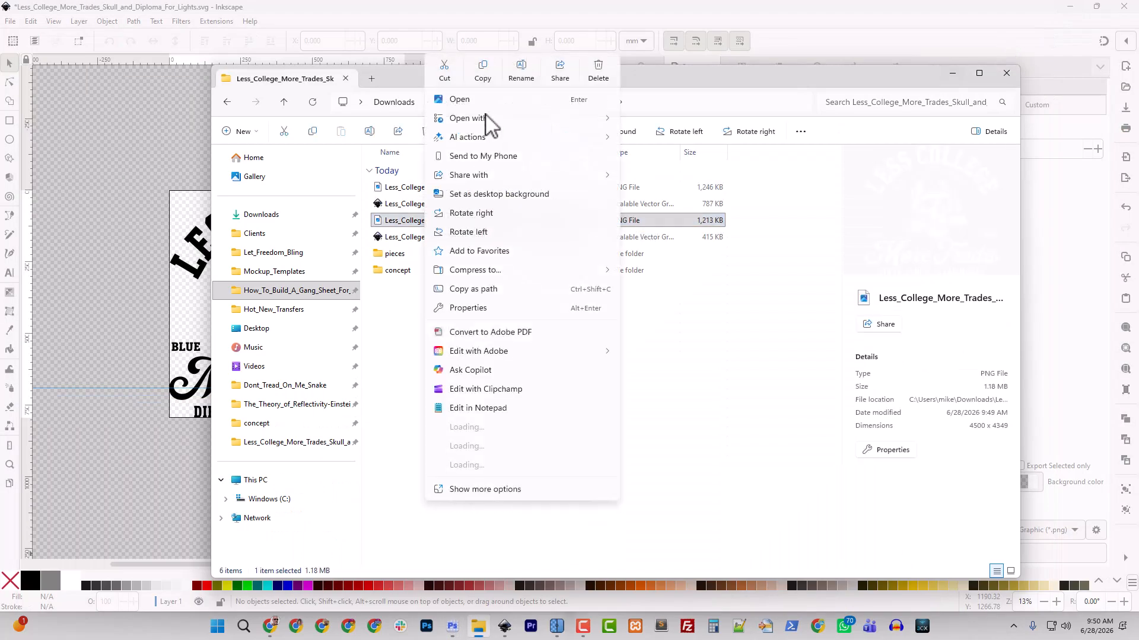
{"action": "mouse_move", "coordinate": [492, 117]}
{"action": "left_click", "coordinate": [658, 136]}
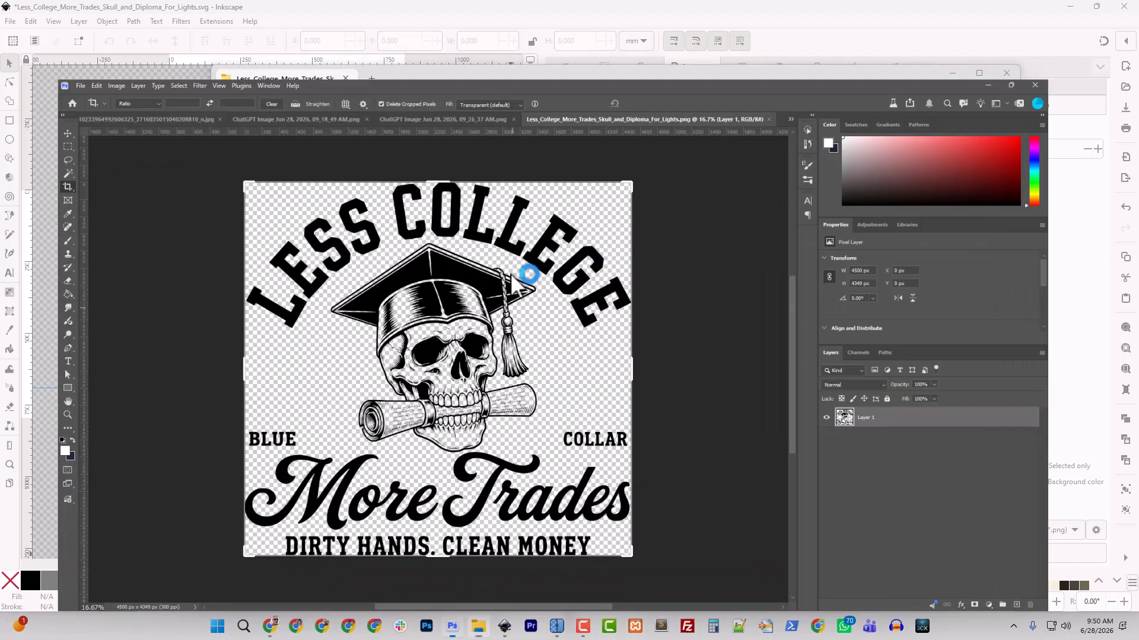
- Set the For_Darks image resolution to 300 pixels/inch with Resample turned off, and save the file
{"action": "left_click", "coordinate": [67, 7]}
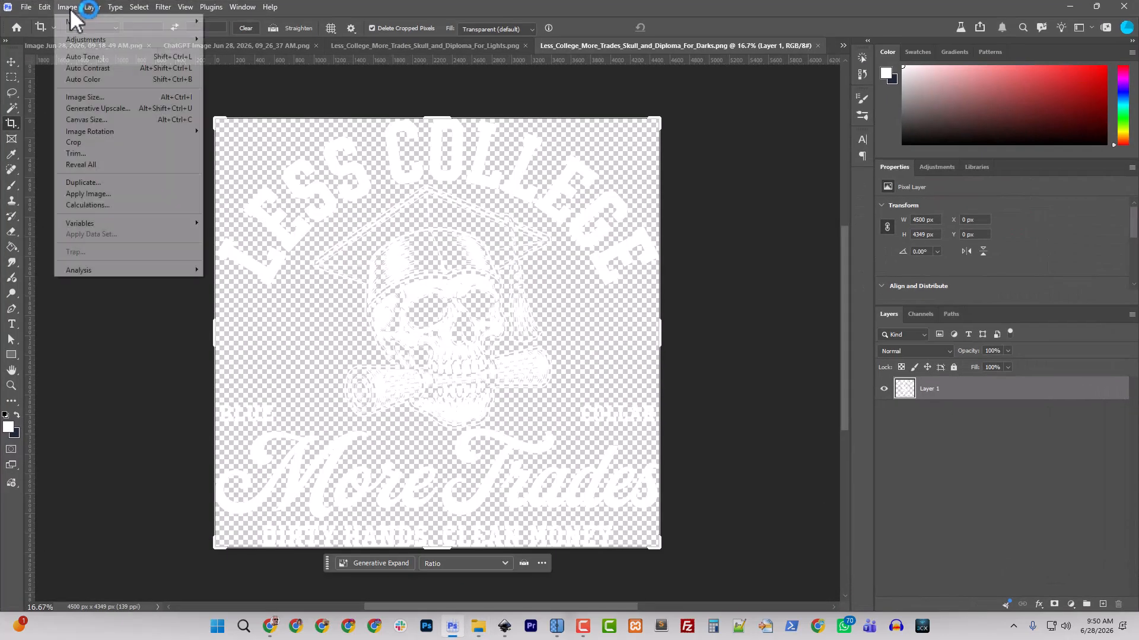
{"action": "left_click", "coordinate": [93, 107]}
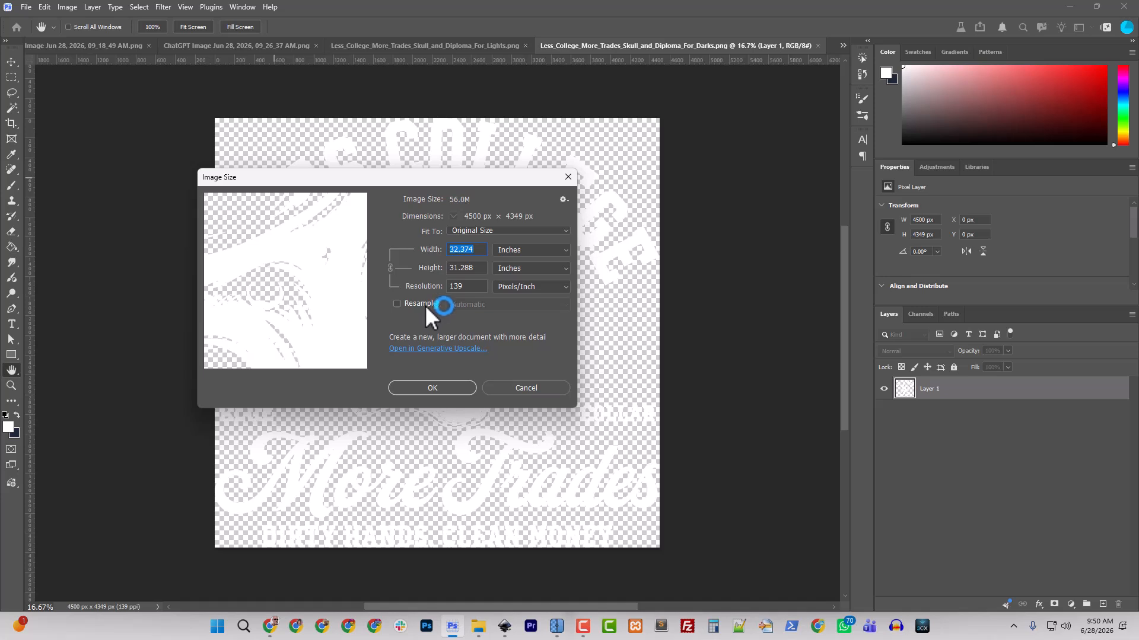
{"action": "double_click", "coordinate": [461, 287]}
{"action": "type", "text": "300"}
{"action": "left_click", "coordinate": [431, 389]}
{"action": "key", "text": "c"}
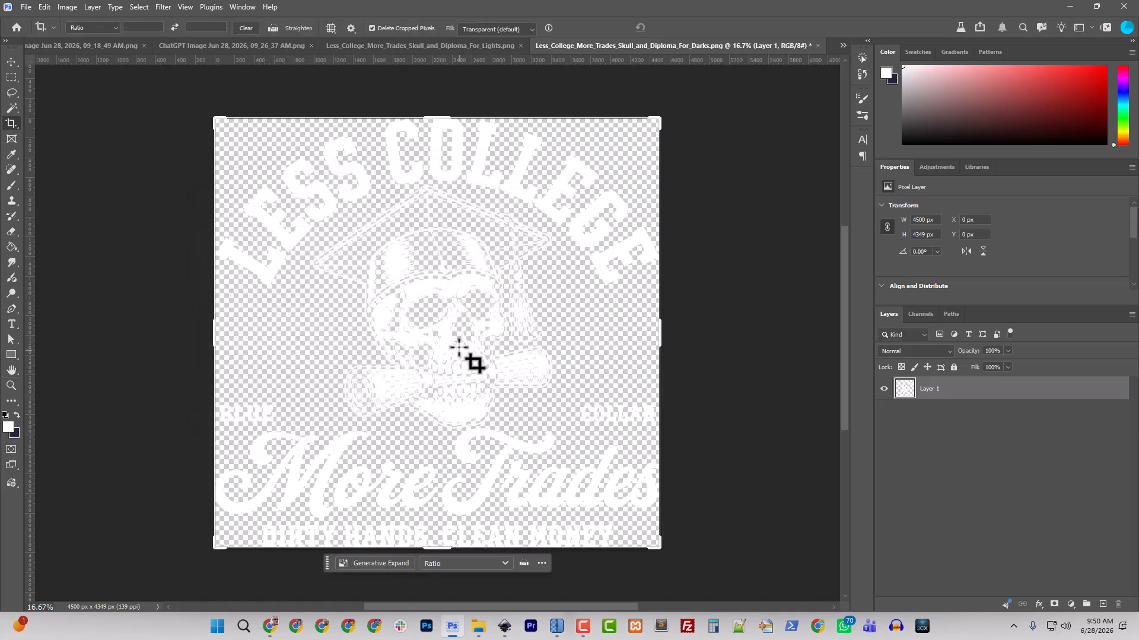
{"action": "left_click", "coordinate": [27, 7]}
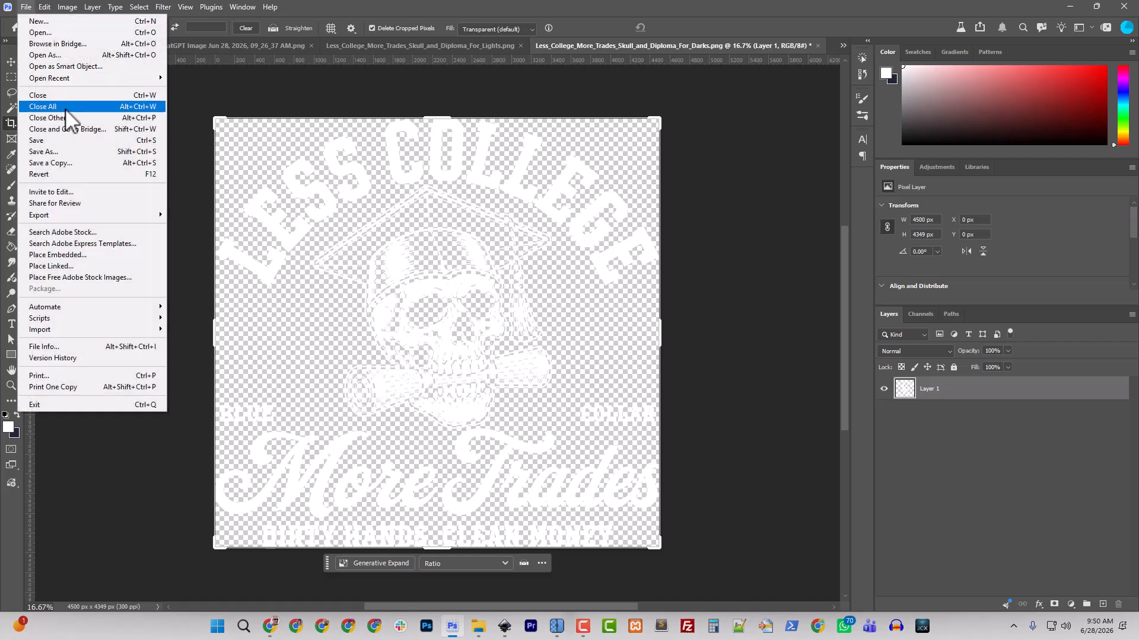
{"action": "left_click", "coordinate": [71, 140]}
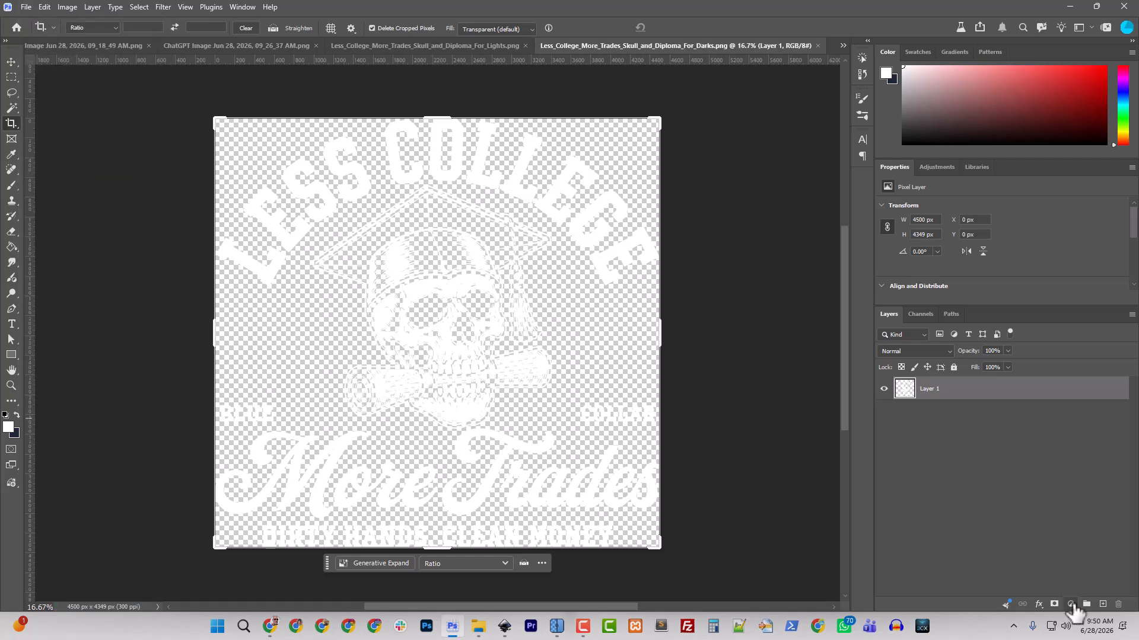
- Add a black solid color fill layer and place it beneath the white artwork layer
{"action": "left_click", "coordinate": [1071, 604]}
{"action": "left_click", "coordinate": [1074, 576]}
{"action": "left_click_drag", "start_coordinate": [157, 453], "coordinate": [26, 548]}
{"action": "left_click", "coordinate": [341, 350]}
{"action": "key", "text": "c"}
{"action": "left_click_drag", "start_coordinate": [930, 394], "coordinate": [907, 442]}
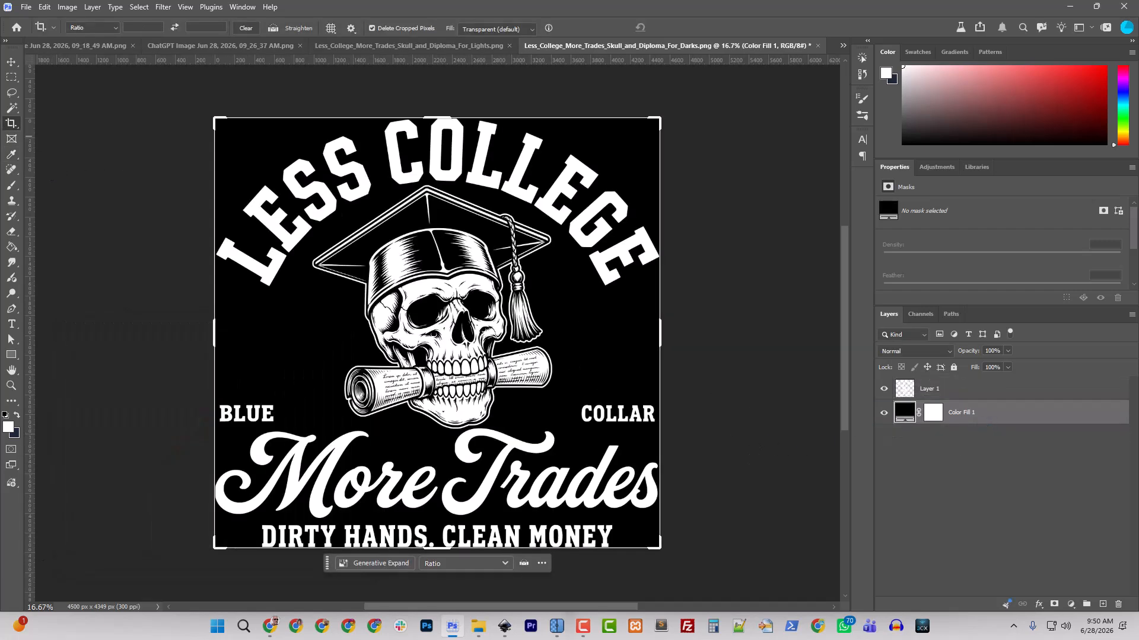